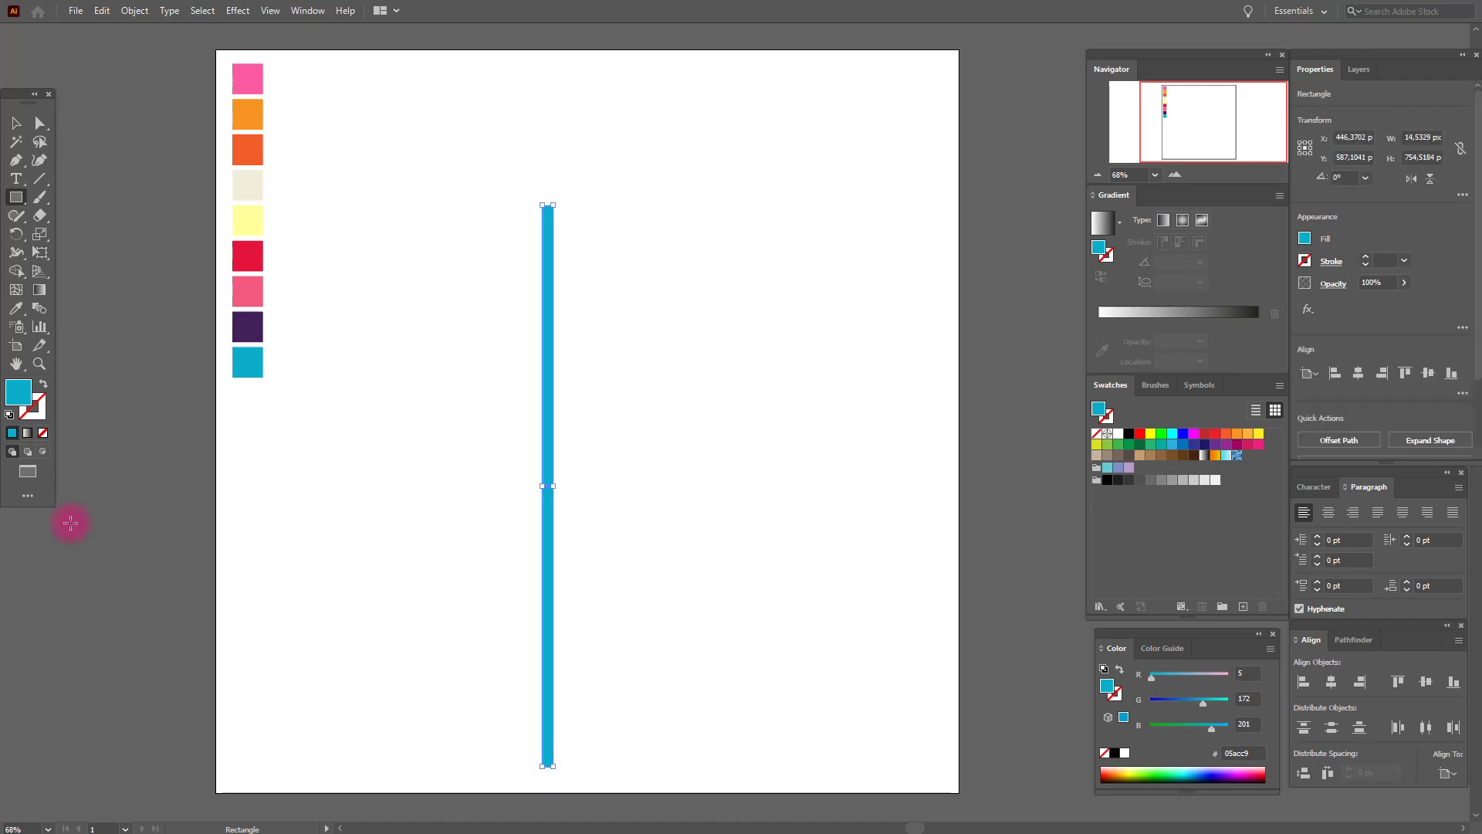
# Step: Move the blue stem rectangle up and apply a vertical Flag warp to it with an 82% bend
pyautogui.click(16, 122)
pyautogui.moveTo(557, 446); pyautogui.dragTo(552, 360)
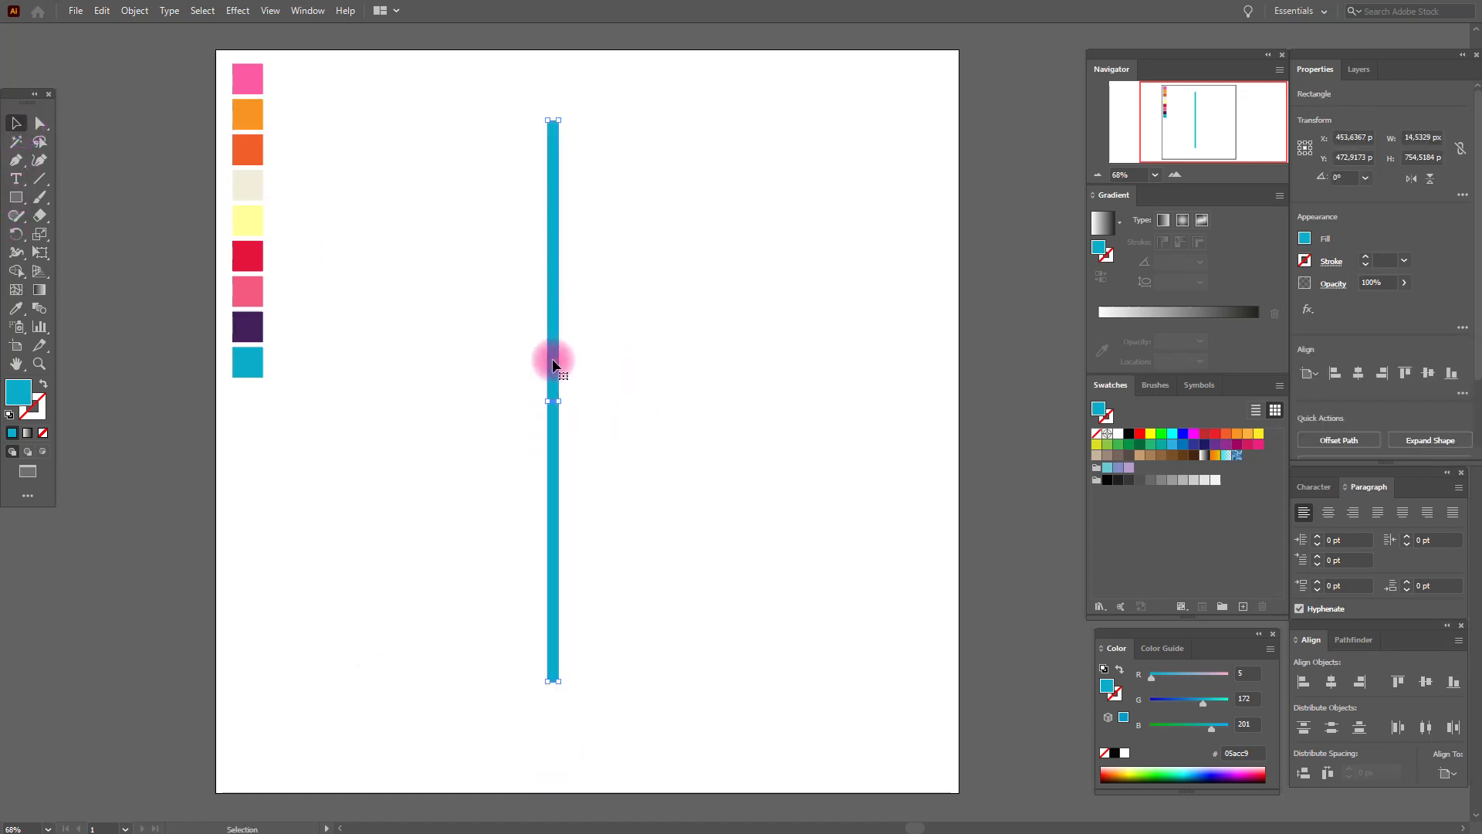
pyautogui.click(248, 15)
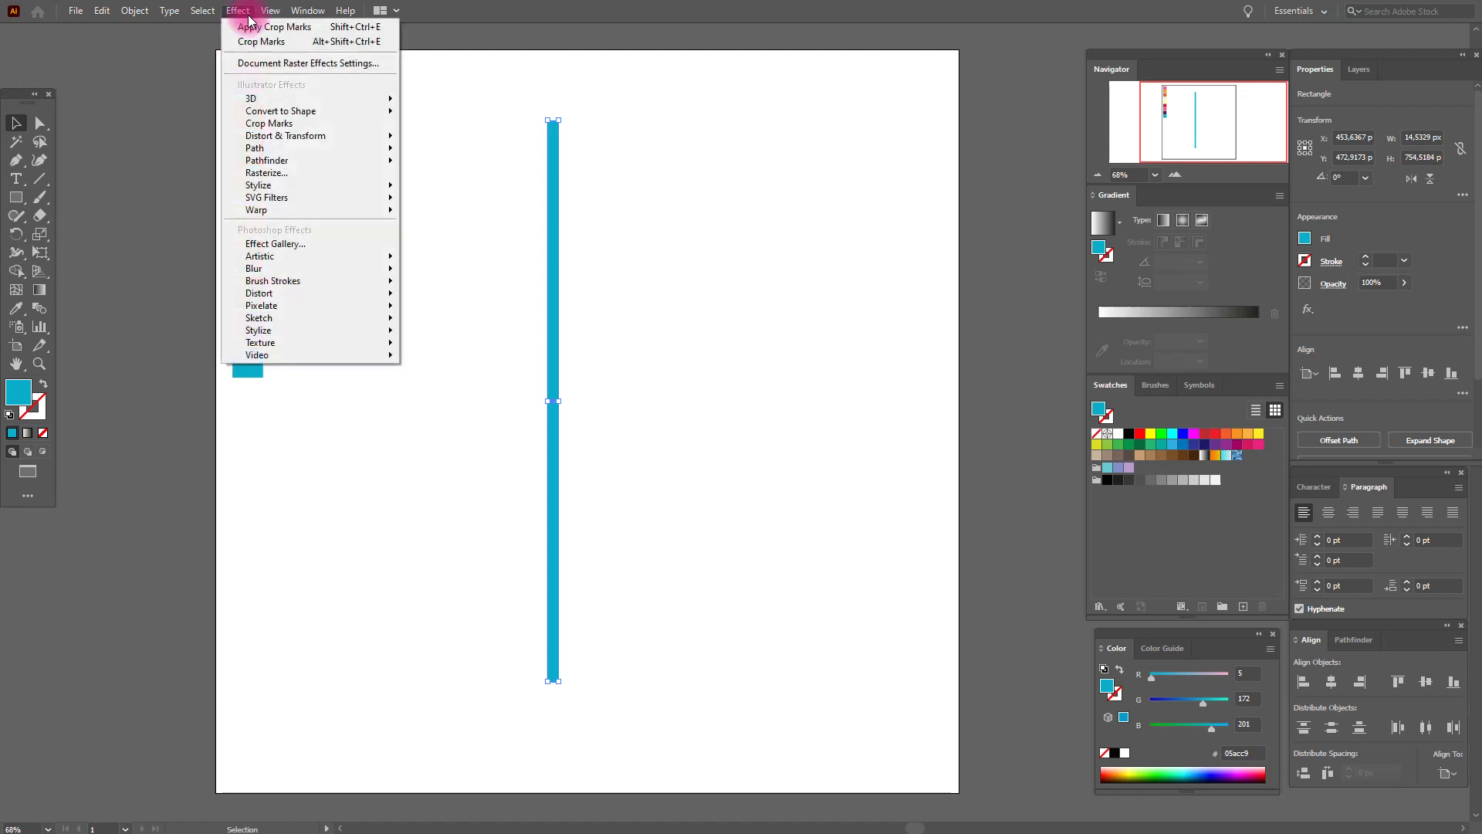
pyautogui.moveTo(301, 213)
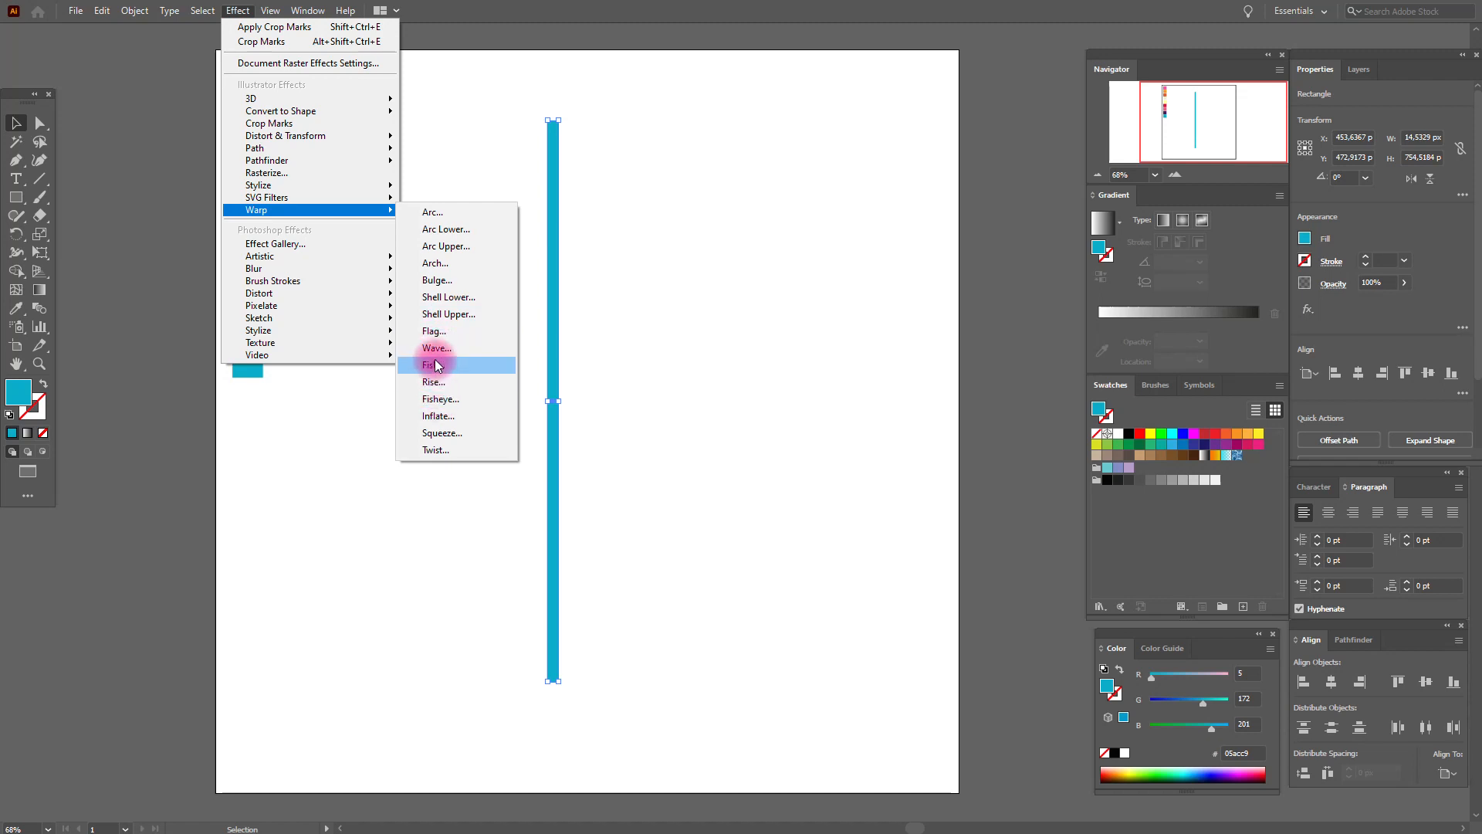
pyautogui.click(434, 330)
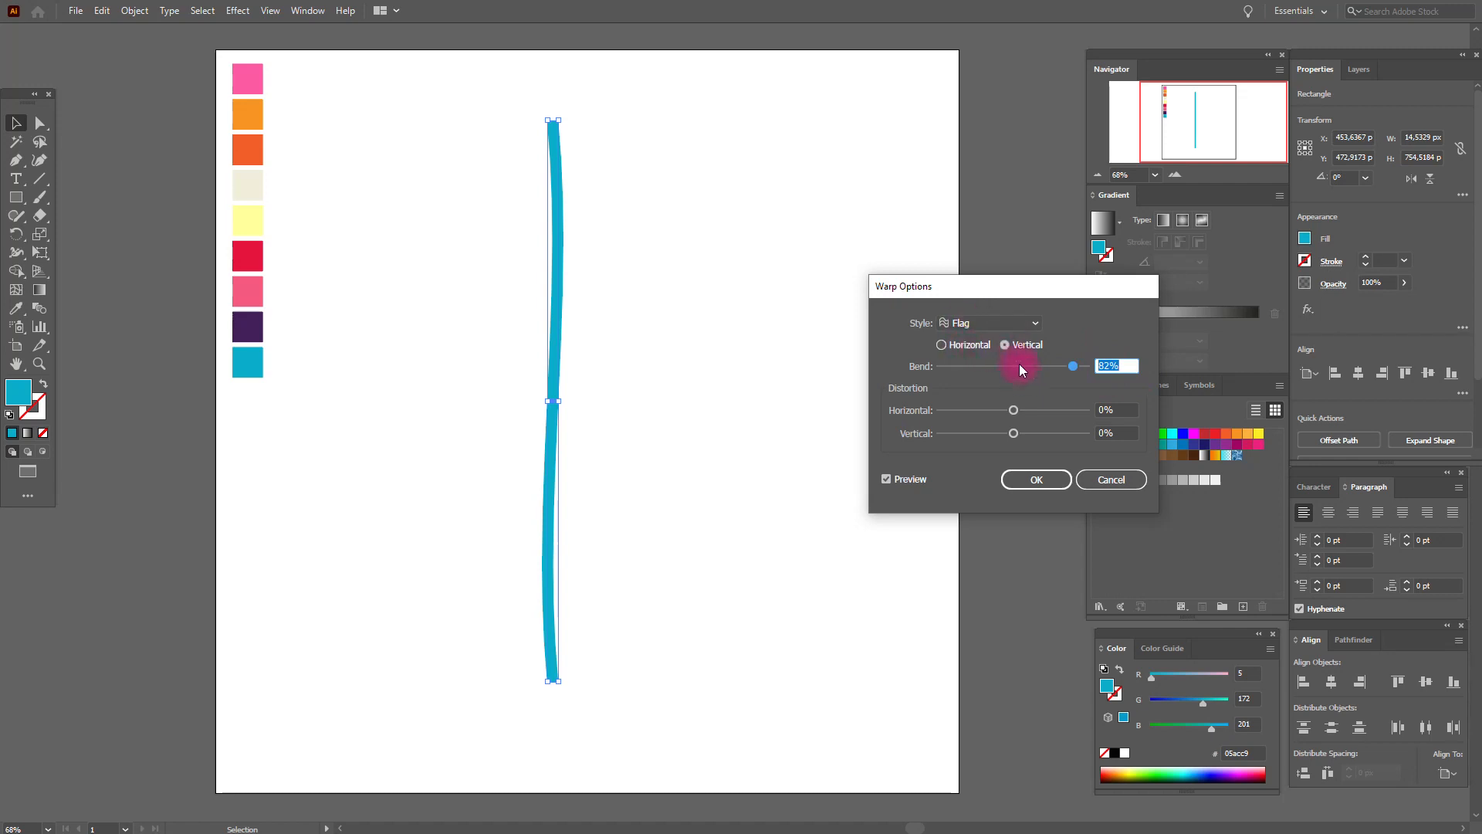
pyautogui.click(1034, 482)
# Step: Expand the appearance of the warped stem and shift it slightly down the artboard
pyautogui.click(144, 19)
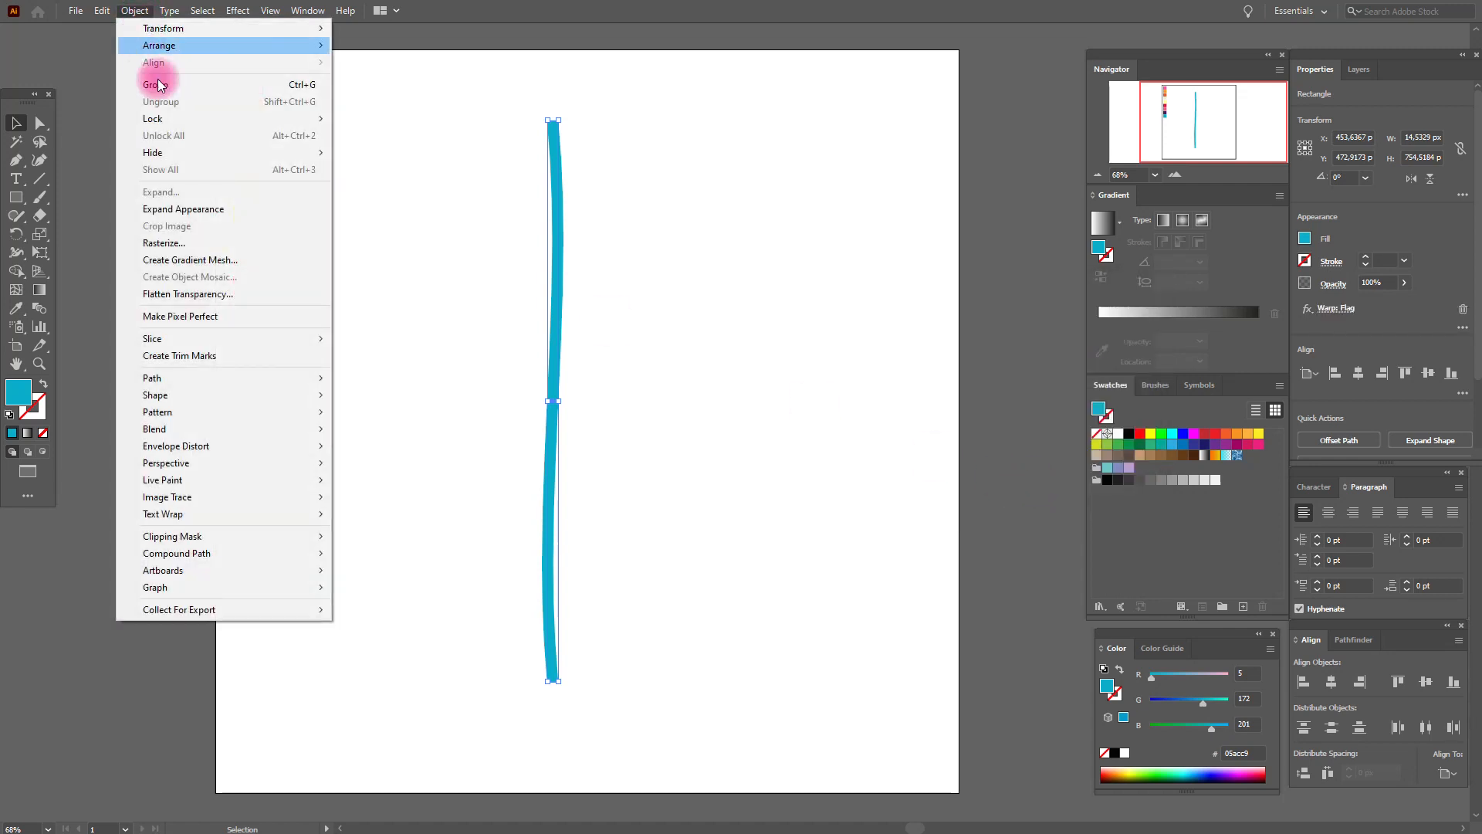
pyautogui.click(199, 206)
pyautogui.moveTo(568, 291); pyautogui.dragTo(563, 322)
pyautogui.click(437, 332)
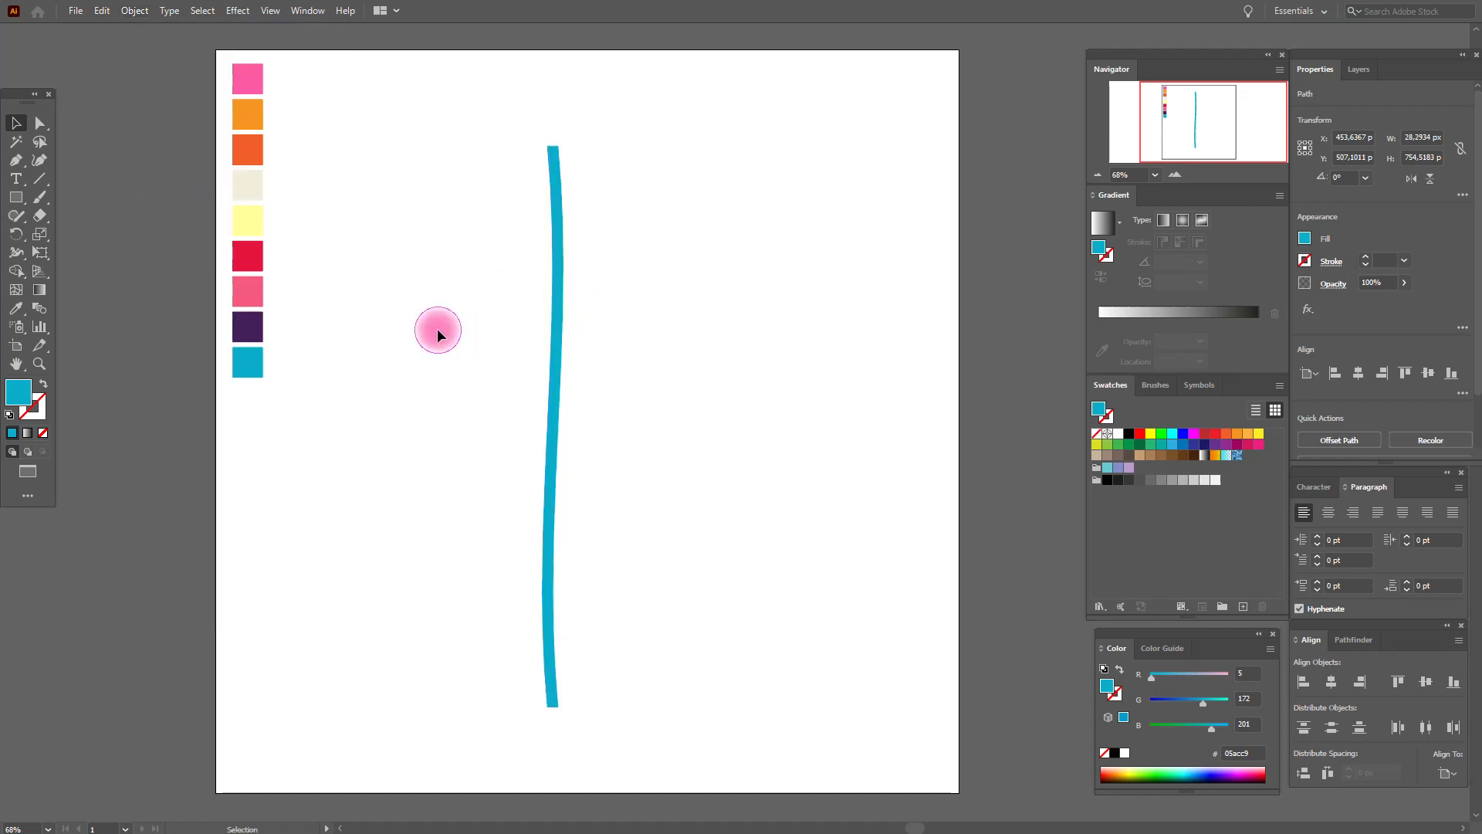
# Step: Draw a pointed leaf about 125 by 228 px with the Pen tool, growing right from the lower part of the stem
pyautogui.click(17, 160)
pyautogui.click(552, 638)
pyautogui.moveTo(637, 447); pyautogui.dragTo(429, 679)
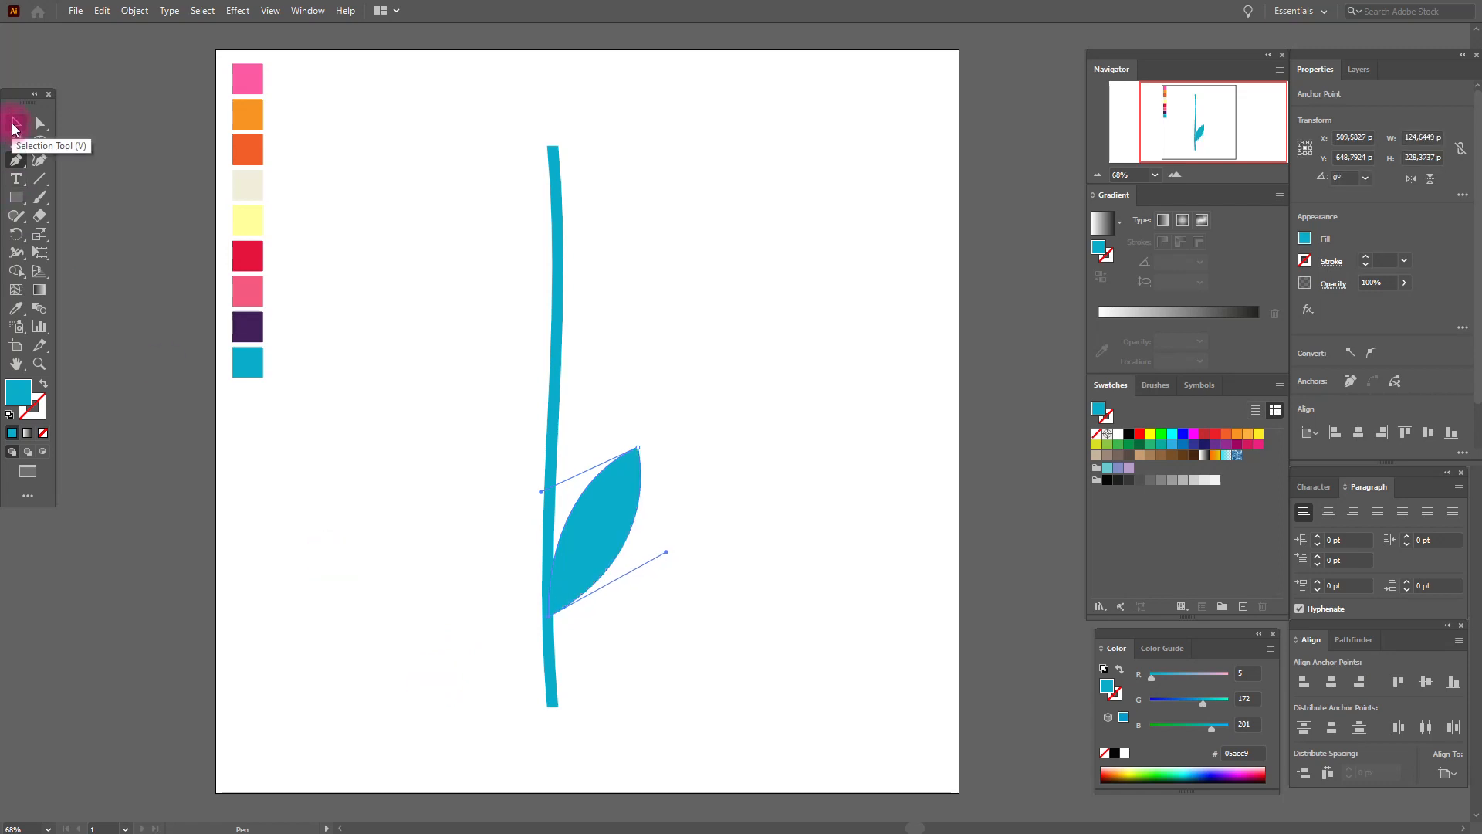
pyautogui.click(14, 126)
pyautogui.click(354, 169)
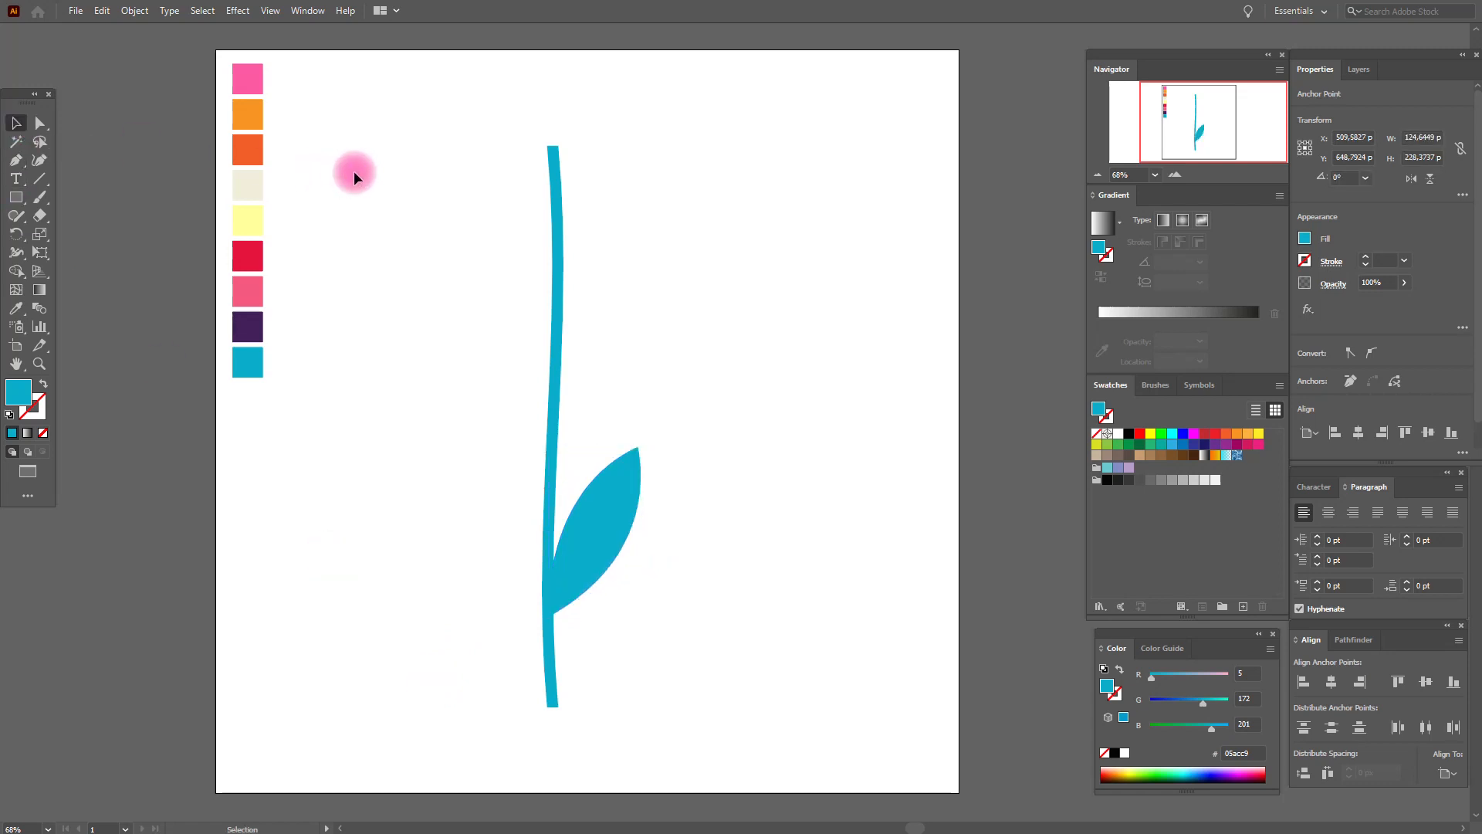
# Step: Draw a pointed leaf about 179 by 229 px on the stem's left side with the Pen tool and nudge it onto the stem
pyautogui.click(15, 160)
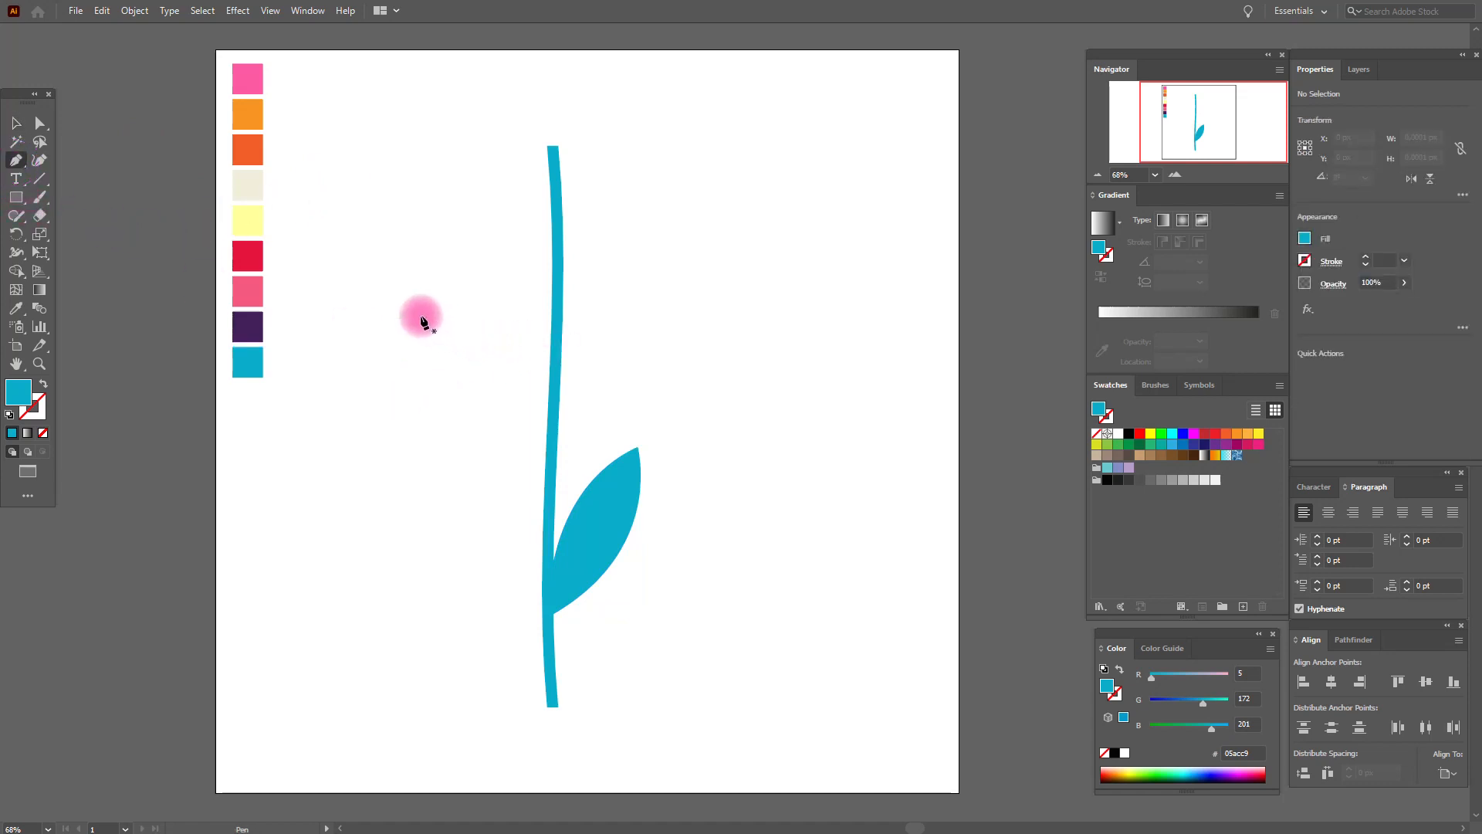
pyautogui.click(414, 312)
pyautogui.moveTo(545, 482)
pyautogui.mouseDown()
pyautogui.moveTo(701, 518)
pyautogui.moveTo(553, 487)
pyautogui.mouseUp()
pyautogui.click(546, 482)
pyautogui.moveTo(413, 312); pyautogui.dragTo(265, 285)
pyautogui.click(15, 123)
pyautogui.click(420, 285)
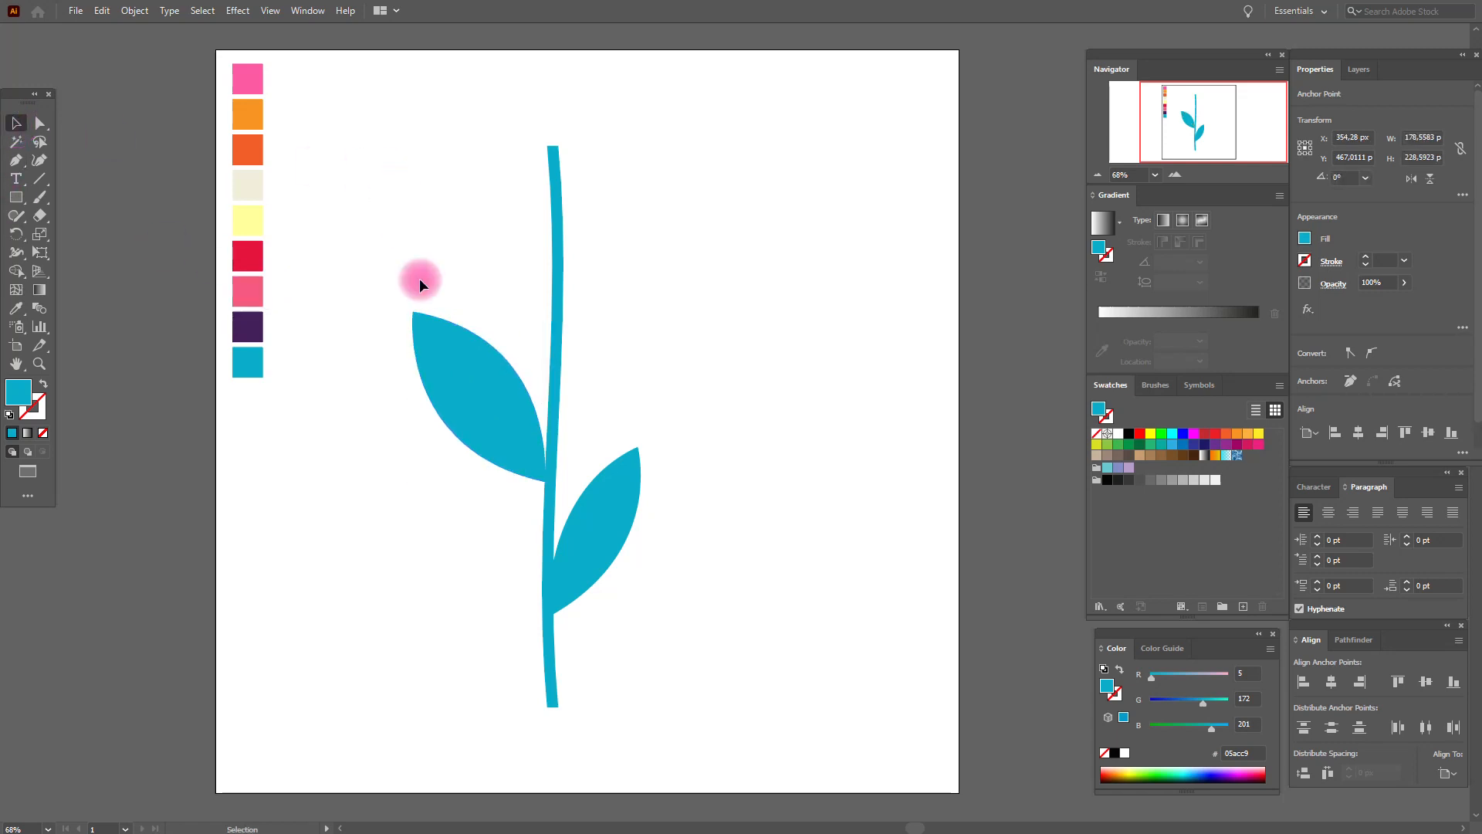
pyautogui.moveTo(455, 345); pyautogui.dragTo(457, 341)
pyautogui.click(393, 224)
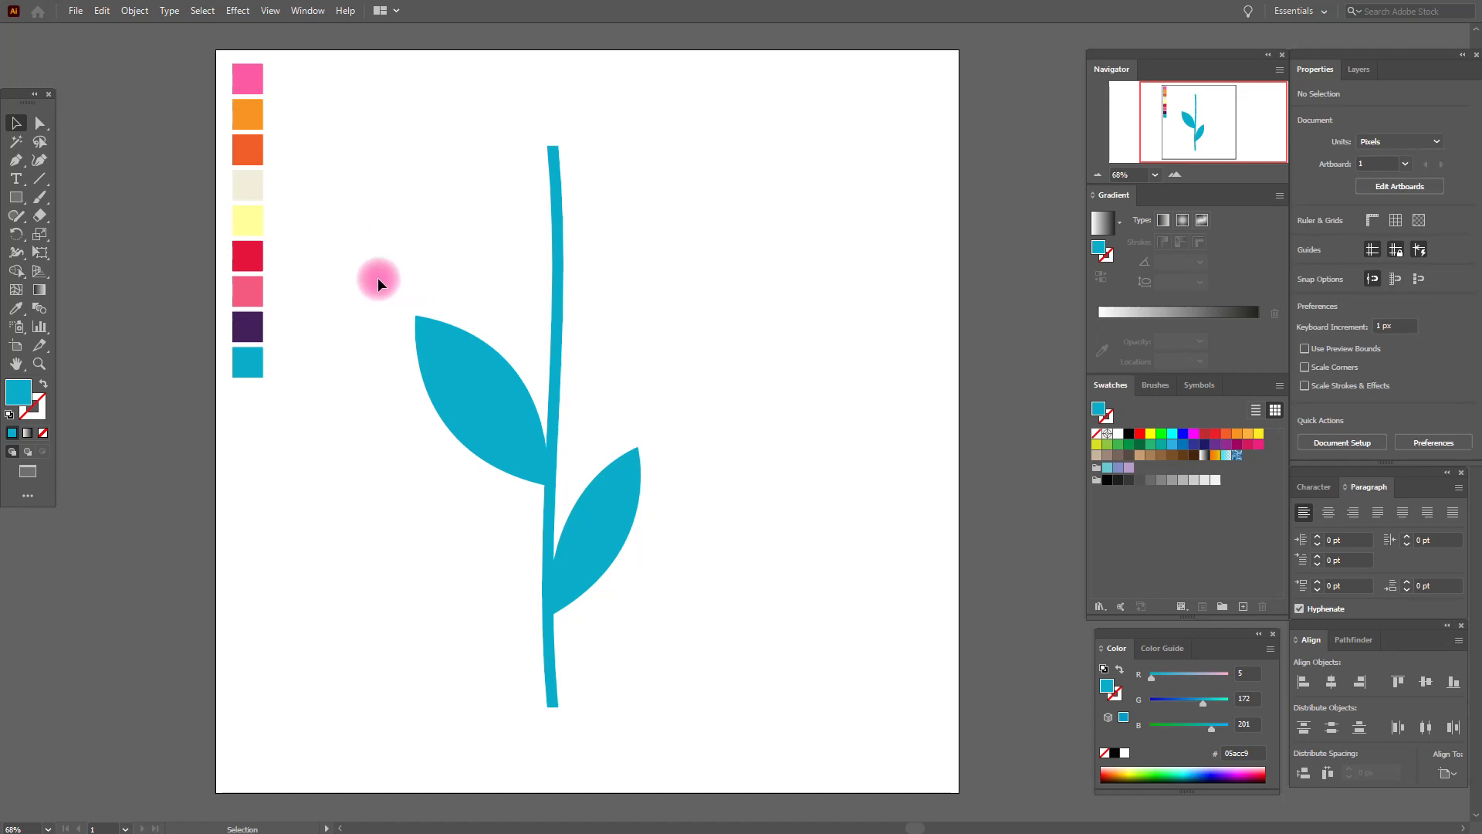
# Step: Draw a smaller pointed leaf on the upper right side of the stem with the Pen tool and move it slightly down
pyautogui.click(15, 162)
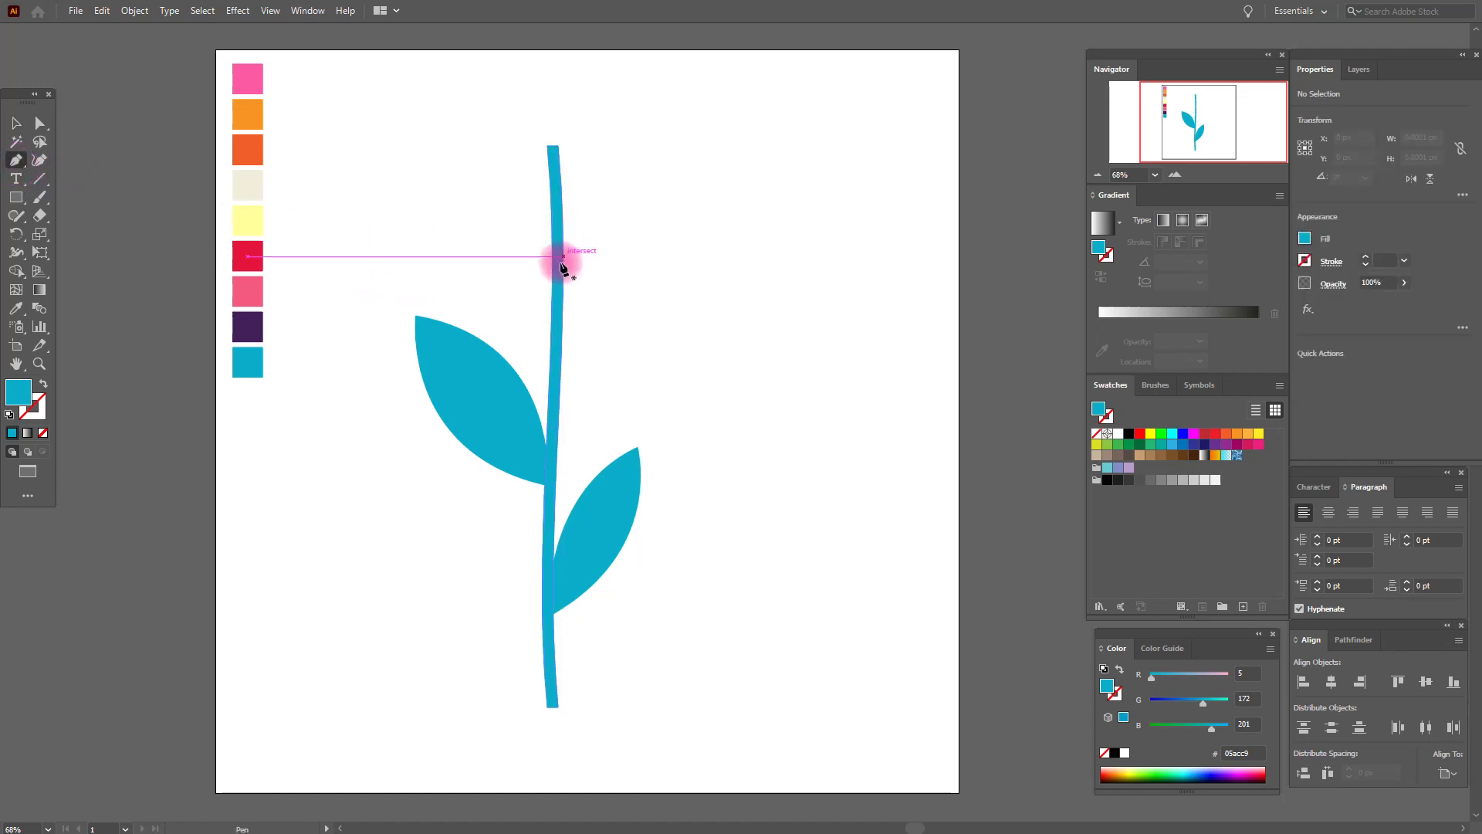
pyautogui.click(559, 278)
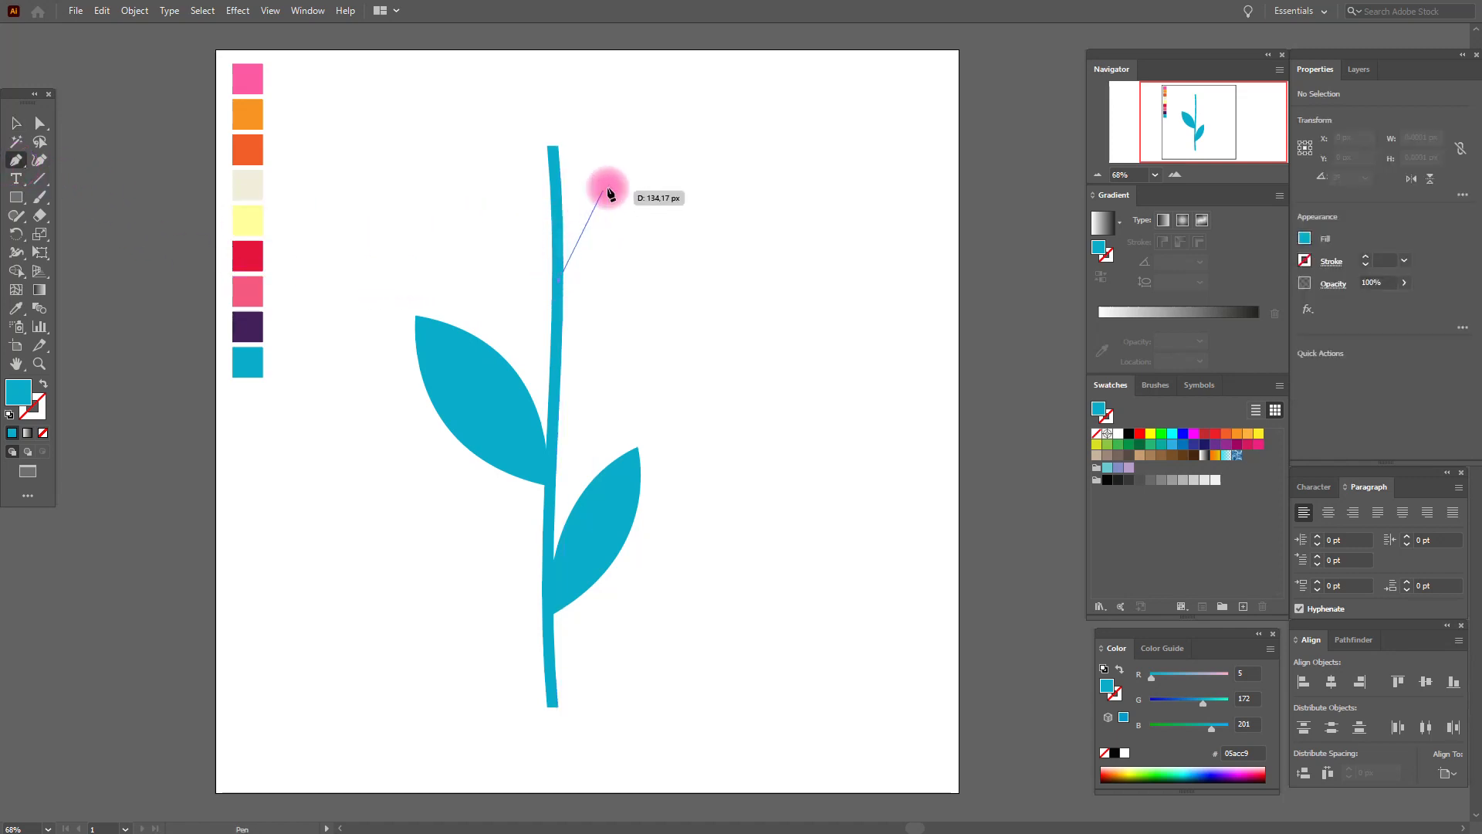
pyautogui.moveTo(659, 178); pyautogui.dragTo(756, 163)
pyautogui.click(660, 177)
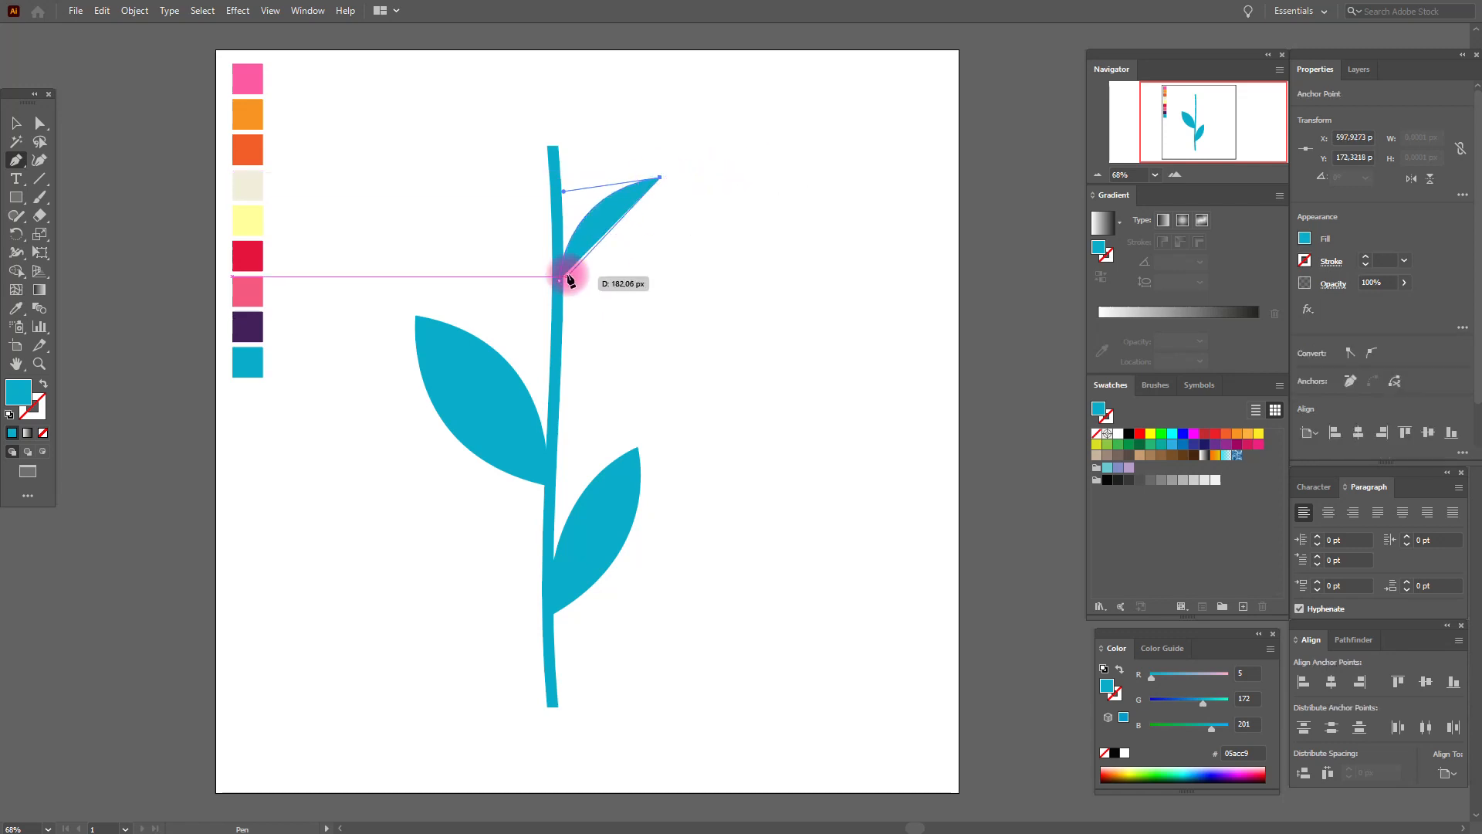
pyautogui.click(559, 280)
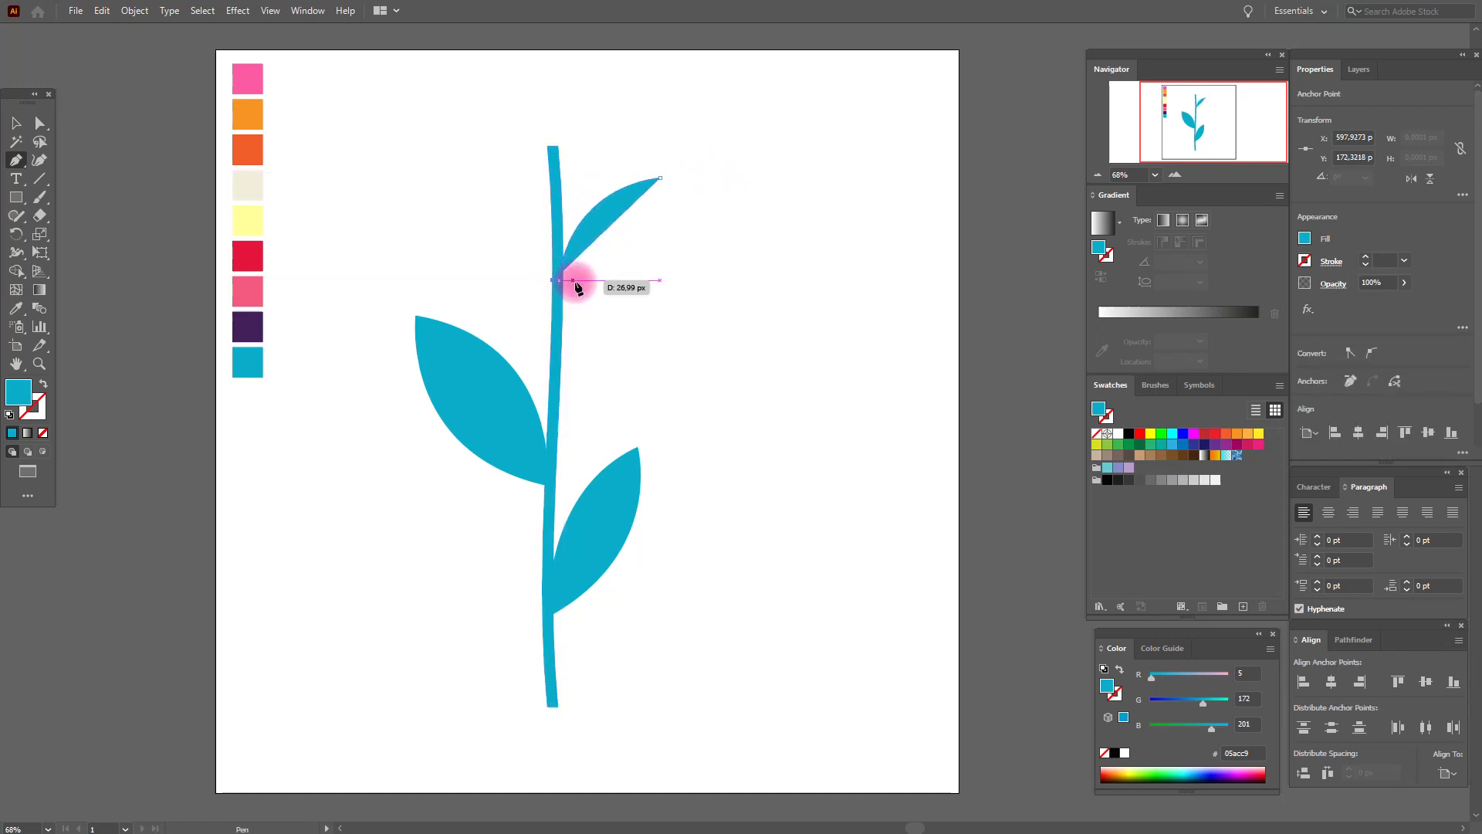
pyautogui.hotkey('ctrl', 'z')
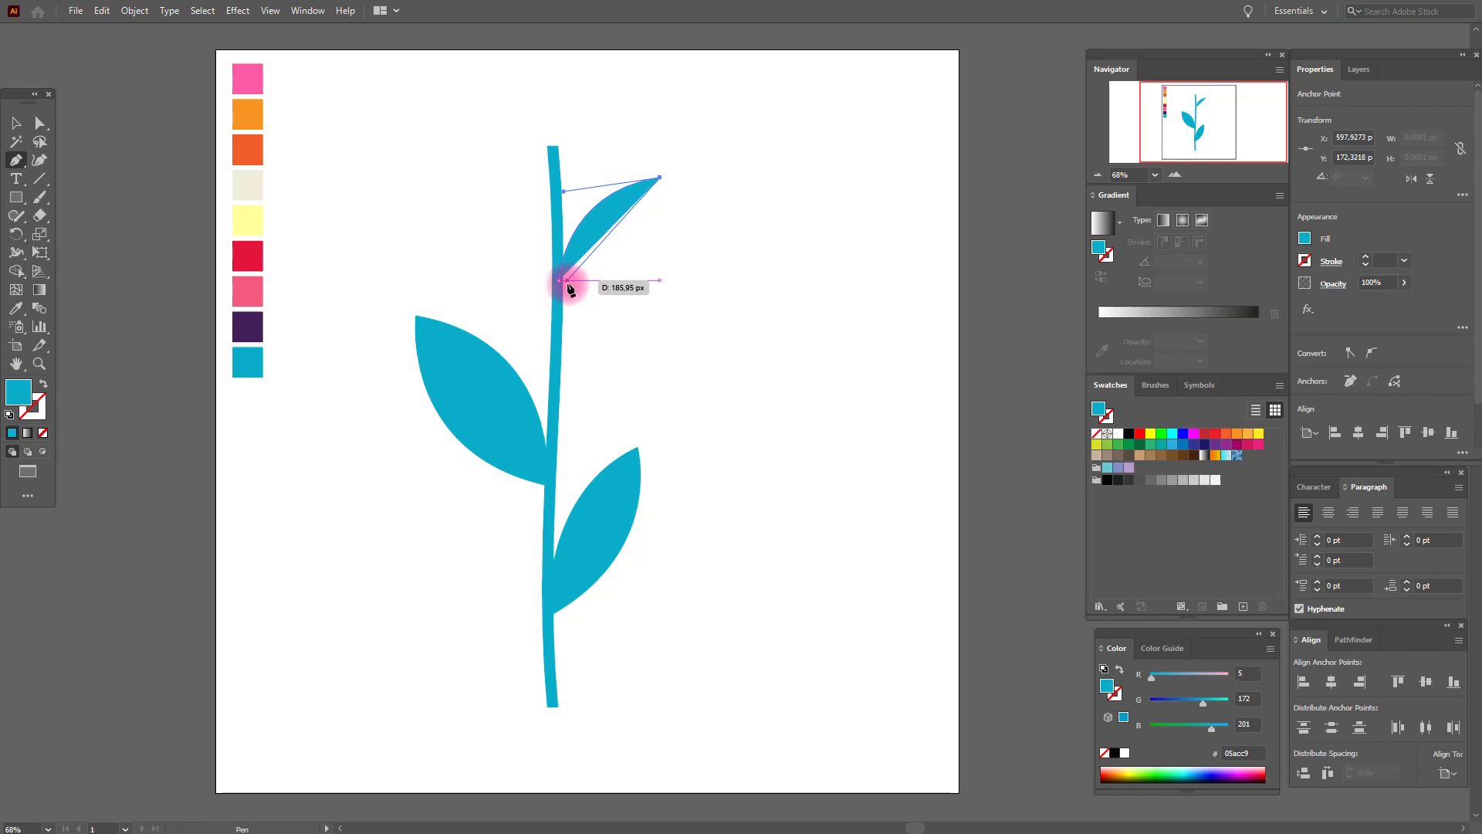
pyautogui.moveTo(557, 279); pyautogui.dragTo(451, 289)
pyautogui.click(16, 123)
pyautogui.moveTo(637, 231); pyautogui.dragTo(606, 264)
pyautogui.click(814, 231)
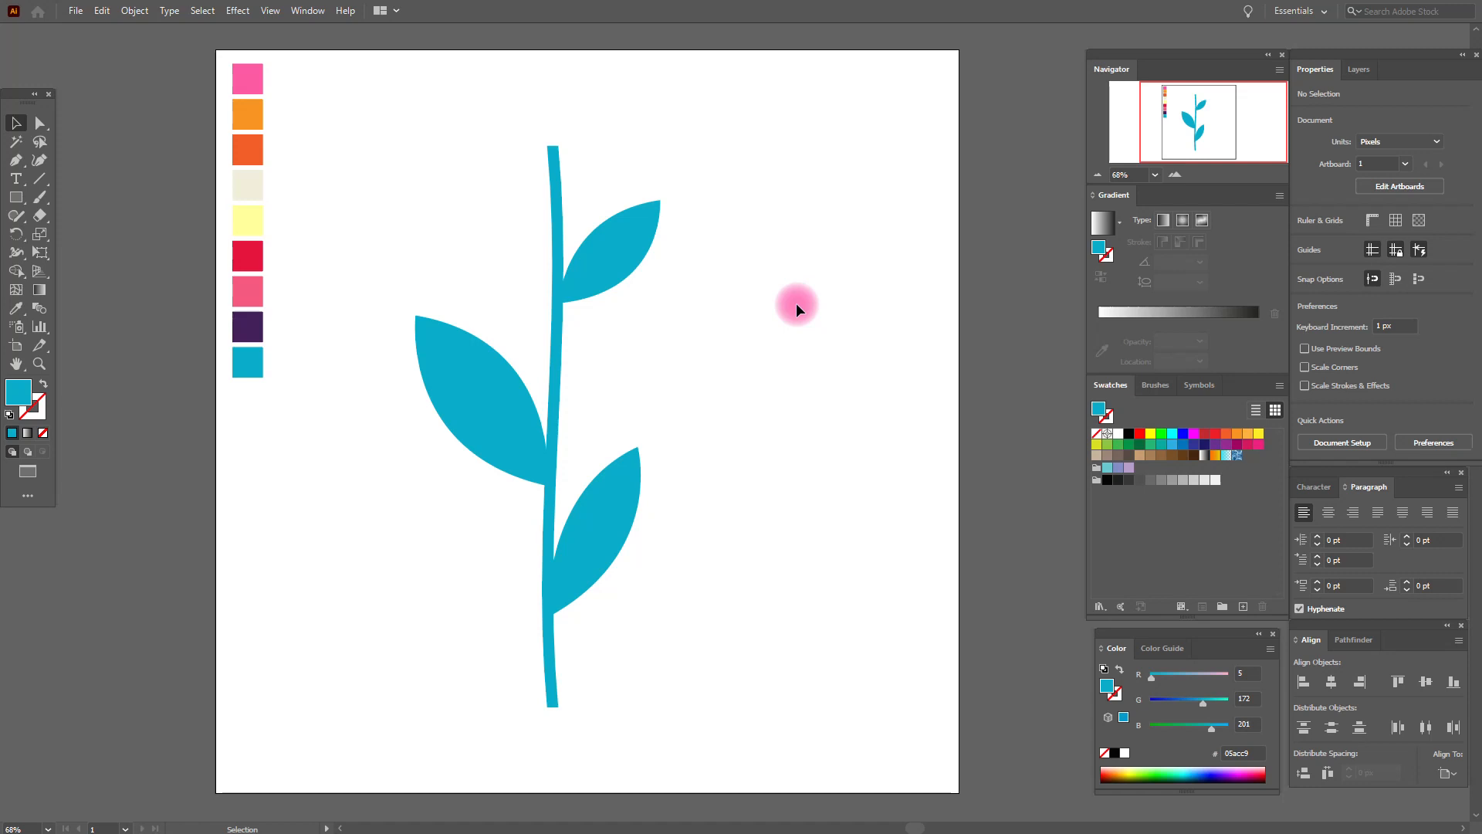
# Step: Draw a curved branch from the middle of the stem up to the right and swap its fill and stroke
pyautogui.click(13, 163)
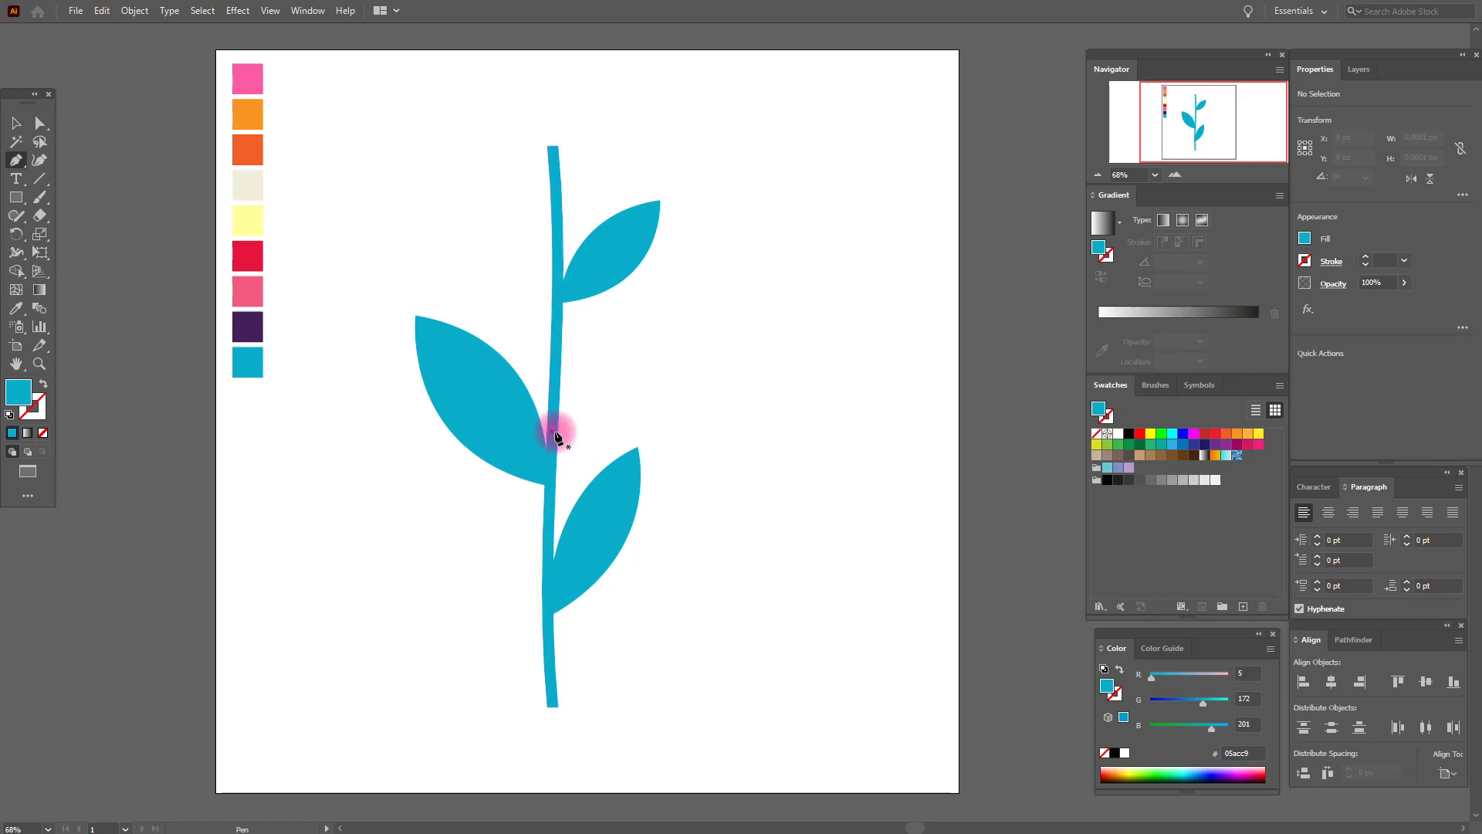
pyautogui.click(553, 433)
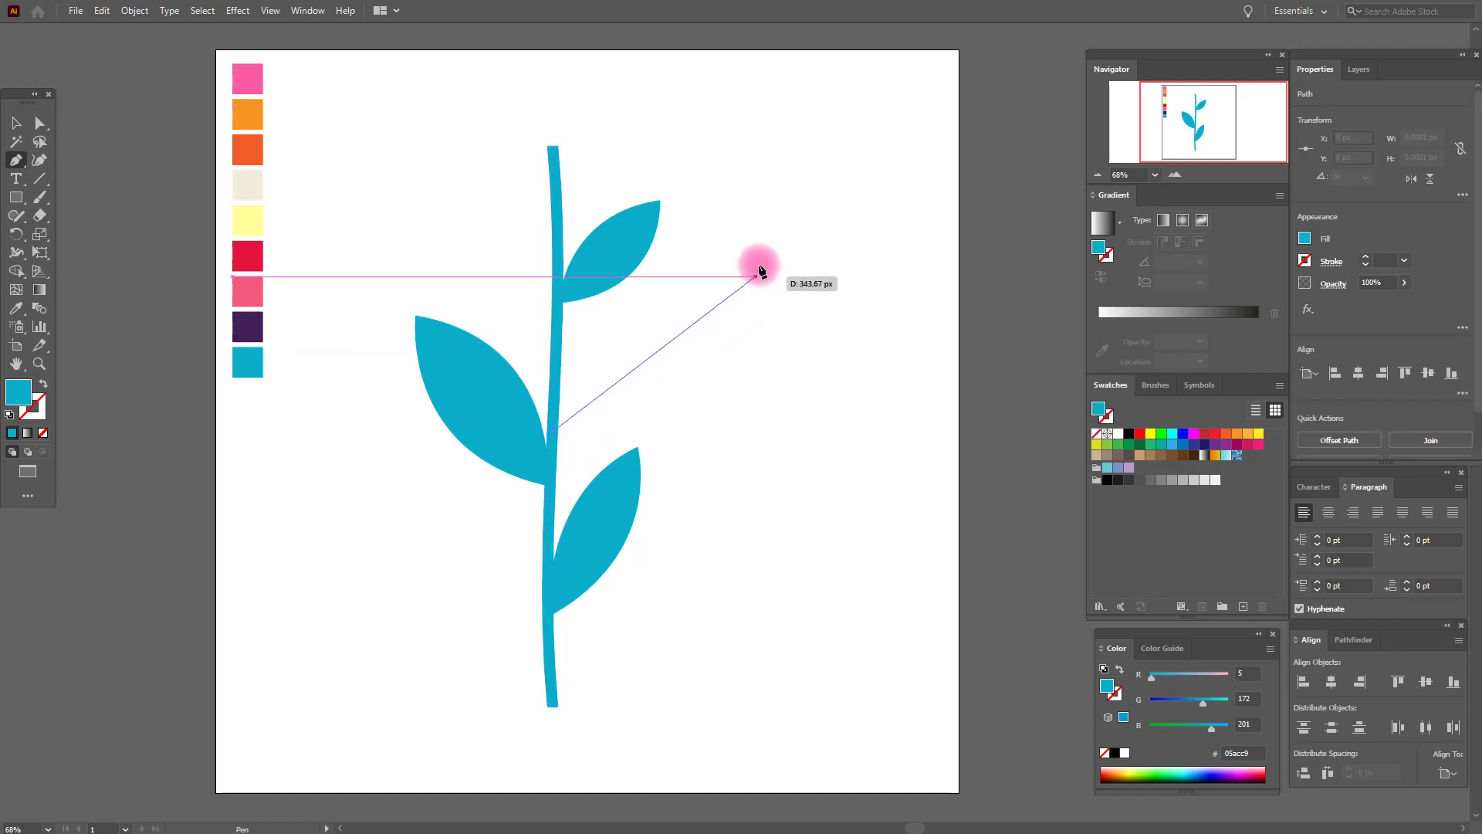
pyautogui.moveTo(742, 272); pyautogui.dragTo(787, 161)
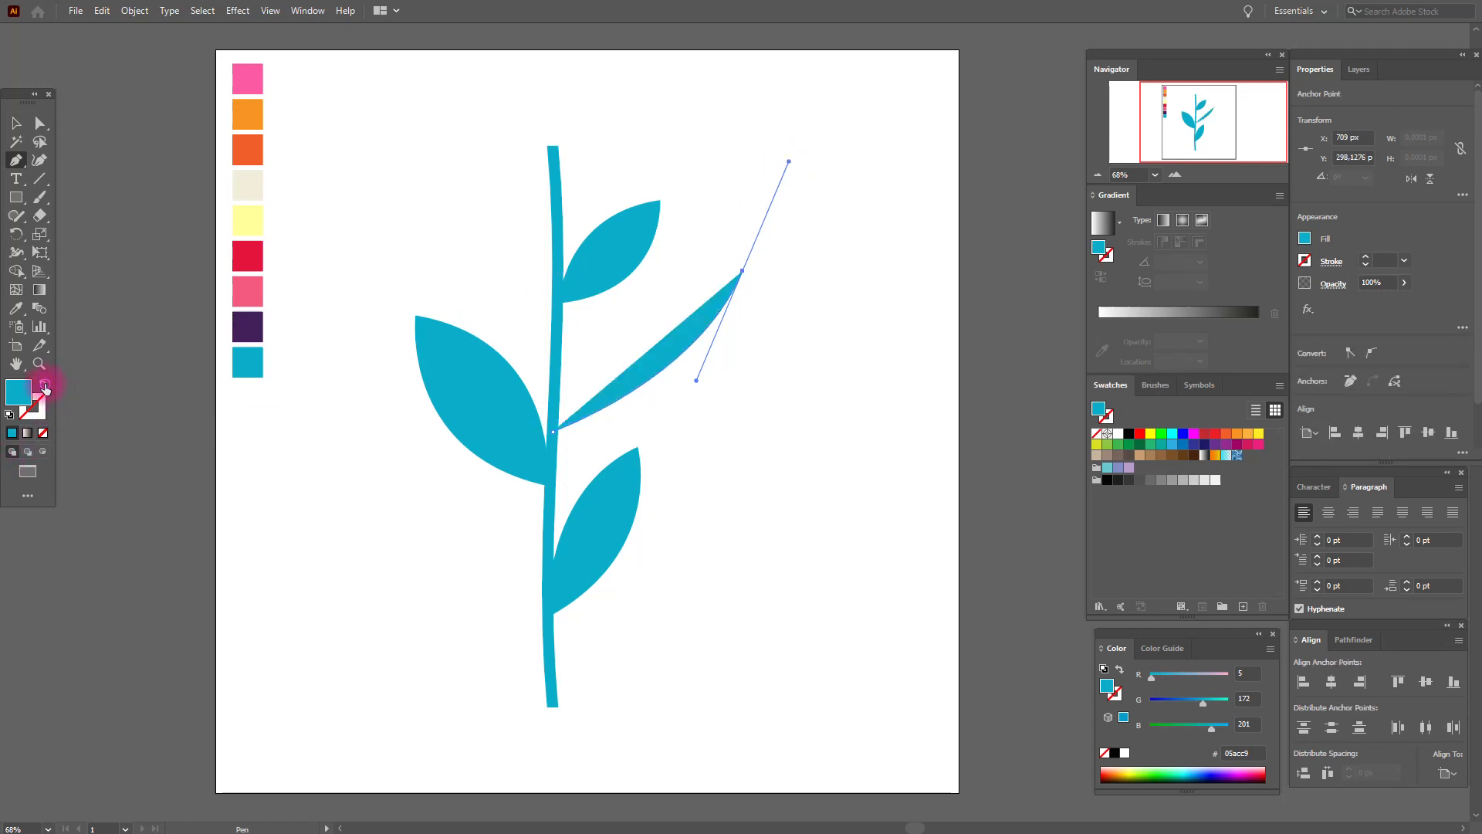
pyautogui.click(44, 384)
pyautogui.click(16, 124)
pyautogui.click(377, 178)
# Step: Draw a pair of short curved twigs meeting on the branch near the stem with the Pen tool
pyautogui.click(16, 160)
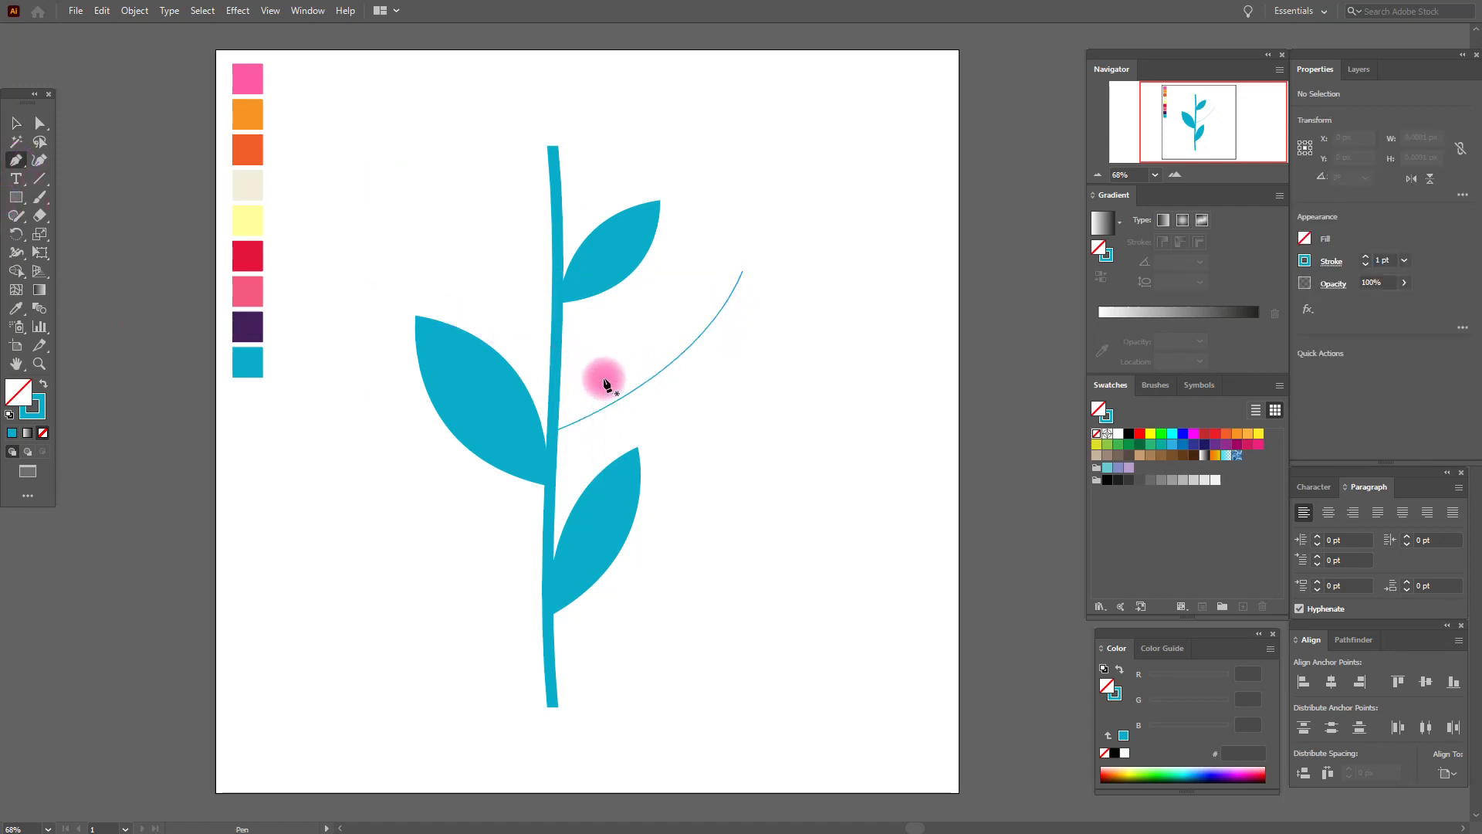
pyautogui.moveTo(590, 373); pyautogui.dragTo(641, 445)
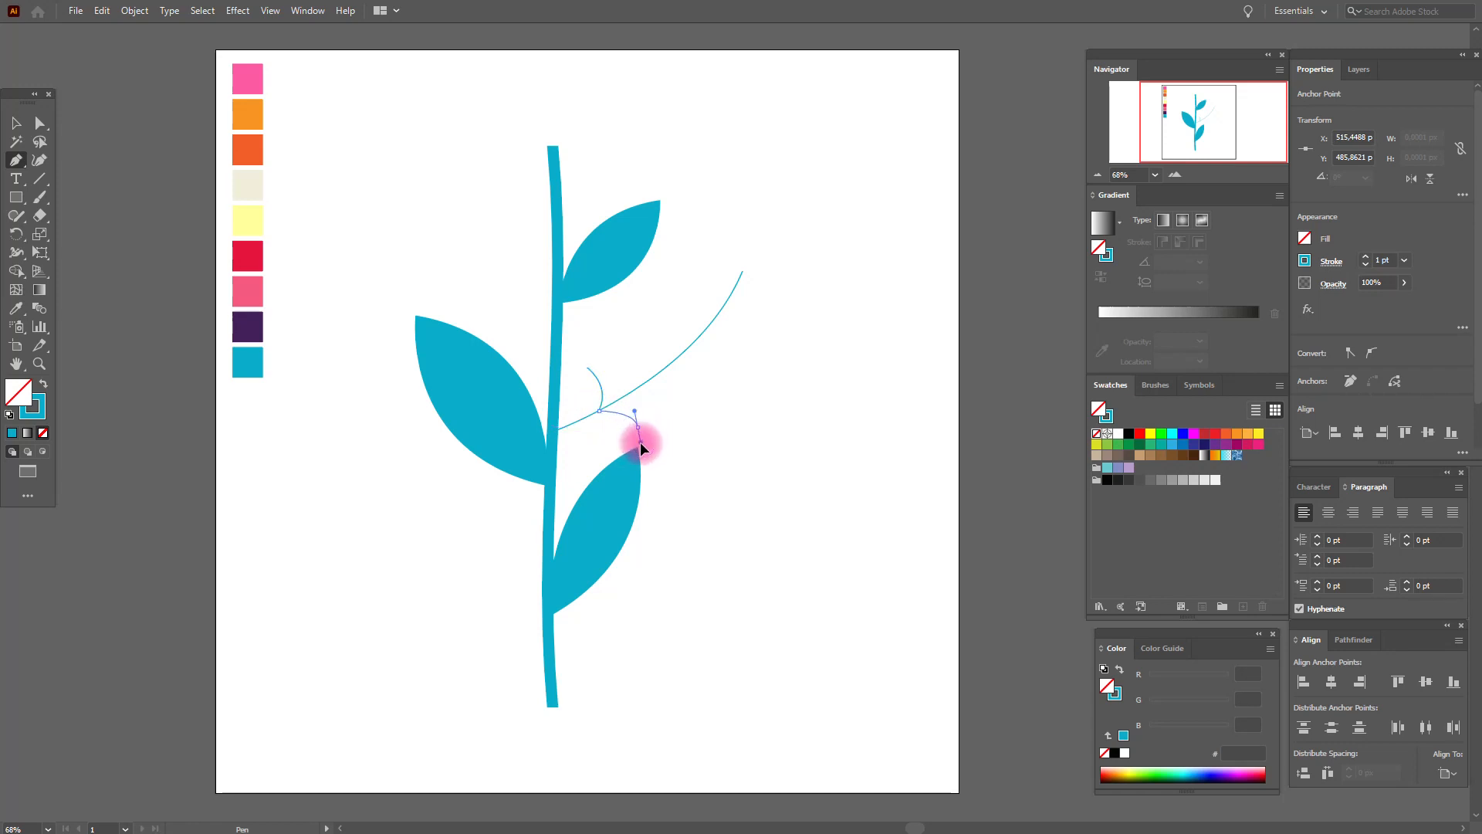
pyautogui.moveTo(641, 445); pyautogui.dragTo(638, 447)
pyautogui.click(14, 125)
pyautogui.click(417, 181)
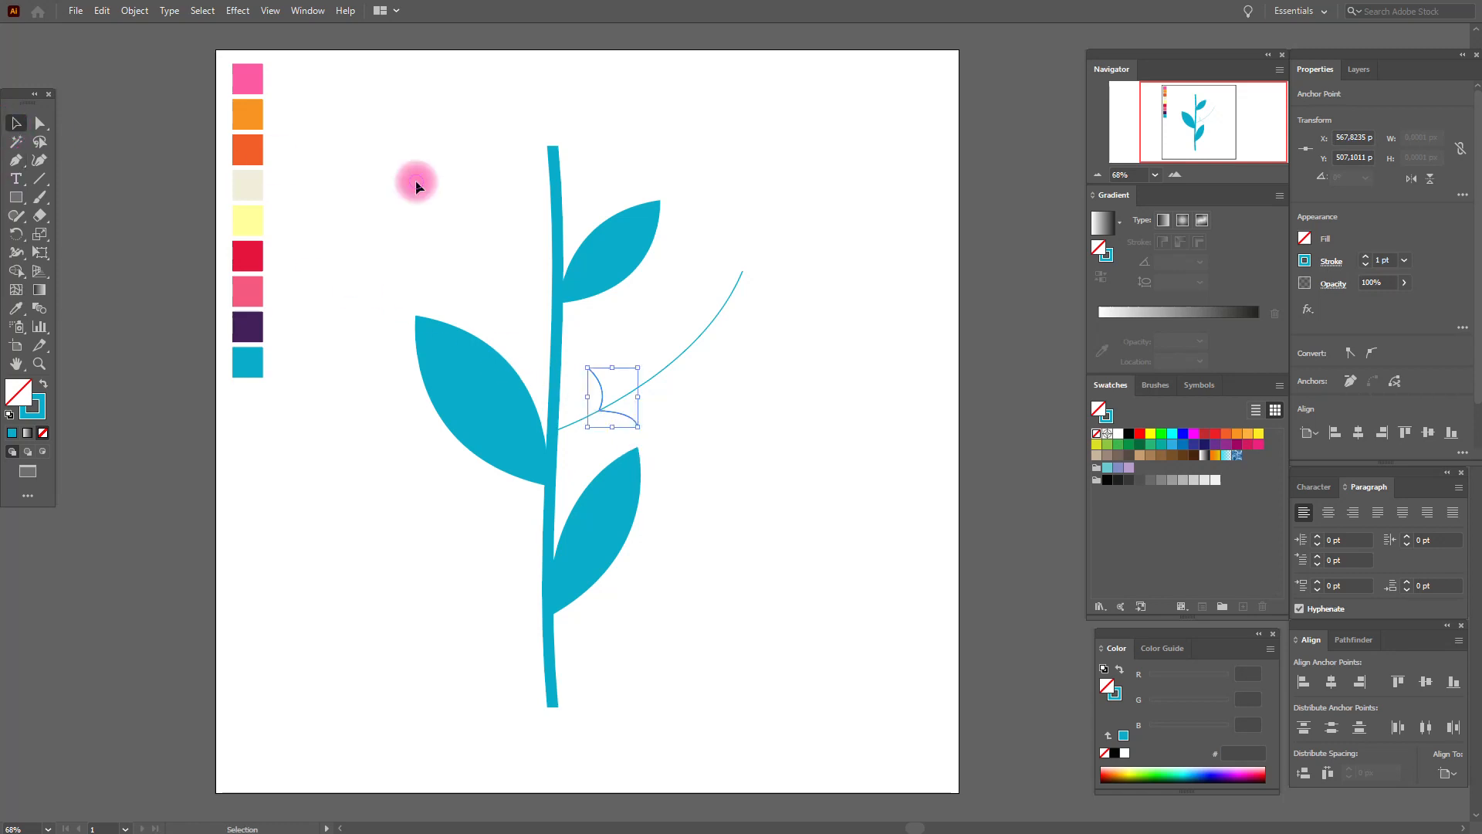
# Step: Draw a second pair of curved twigs meeting at the middle of the branch
pyautogui.click(15, 160)
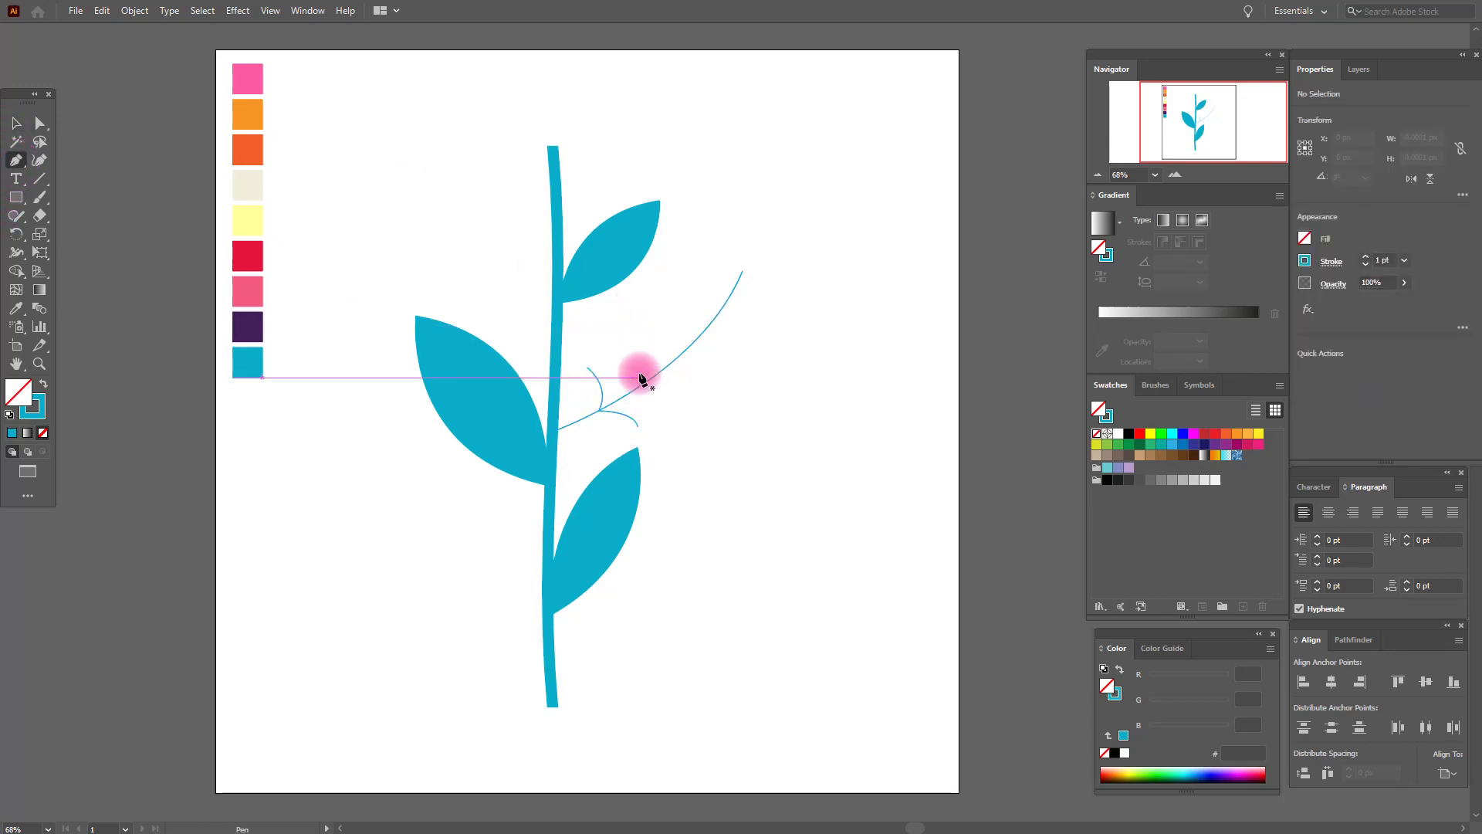
pyautogui.click(638, 327)
pyautogui.moveTo(647, 349); pyautogui.dragTo(650, 382)
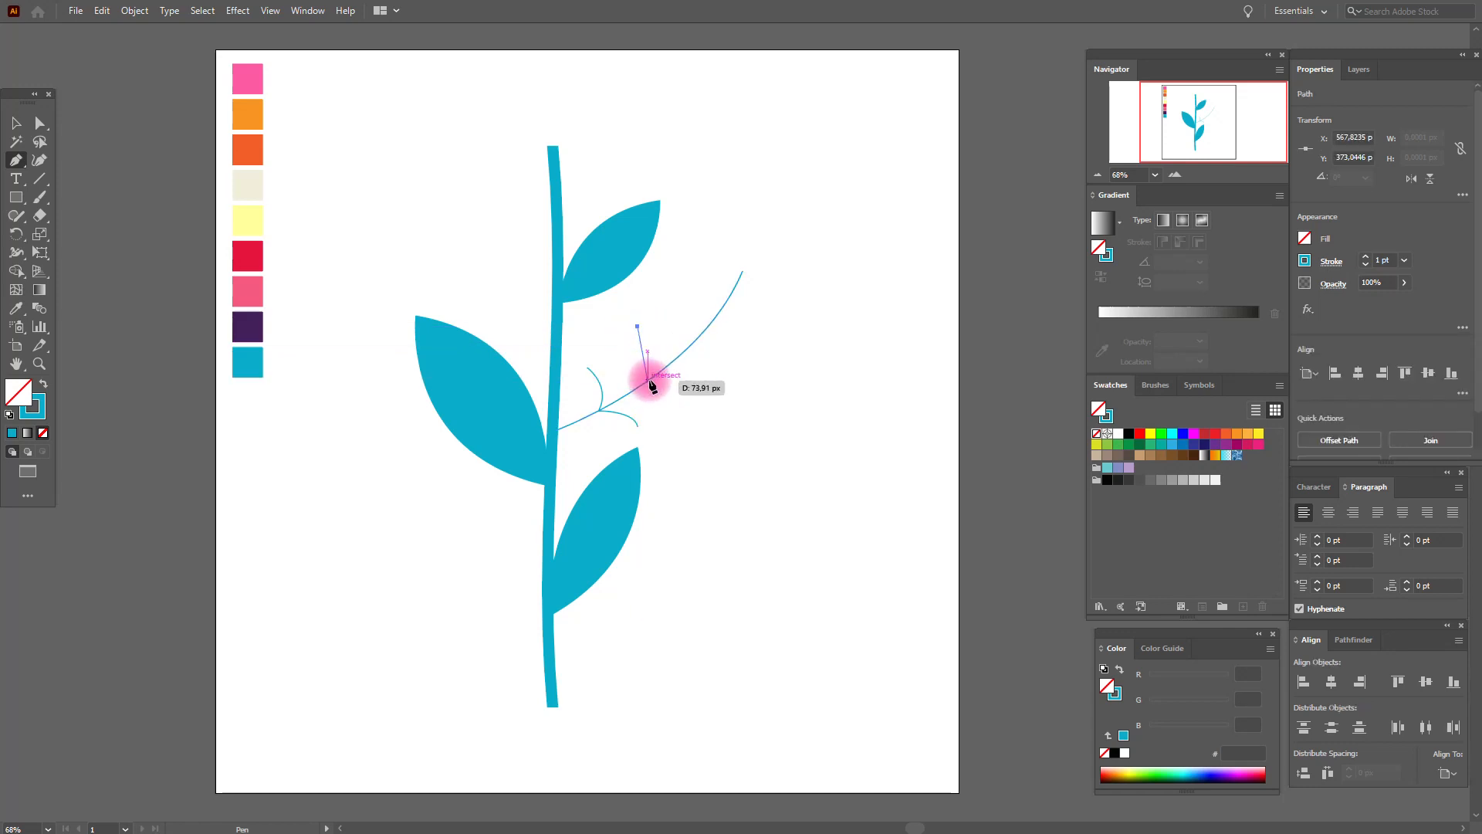
pyautogui.moveTo(651, 378); pyautogui.dragTo(638, 416)
pyautogui.click(651, 379)
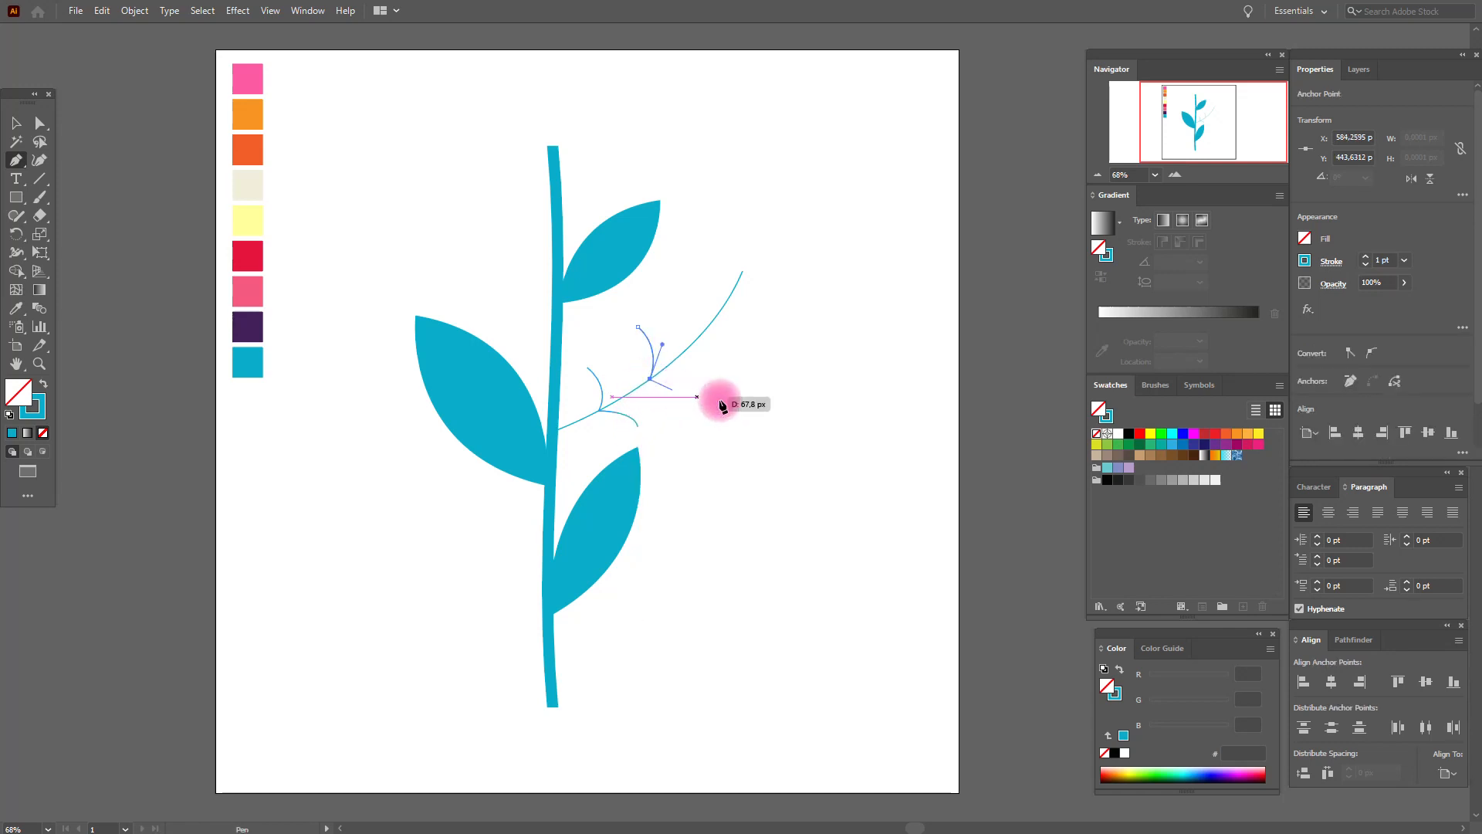
pyautogui.moveTo(707, 400); pyautogui.dragTo(725, 425)
pyautogui.click(16, 122)
pyautogui.click(308, 159)
# Step: Draw a third, larger pair of curved twigs meeting near the outer end of the branch
pyautogui.click(16, 159)
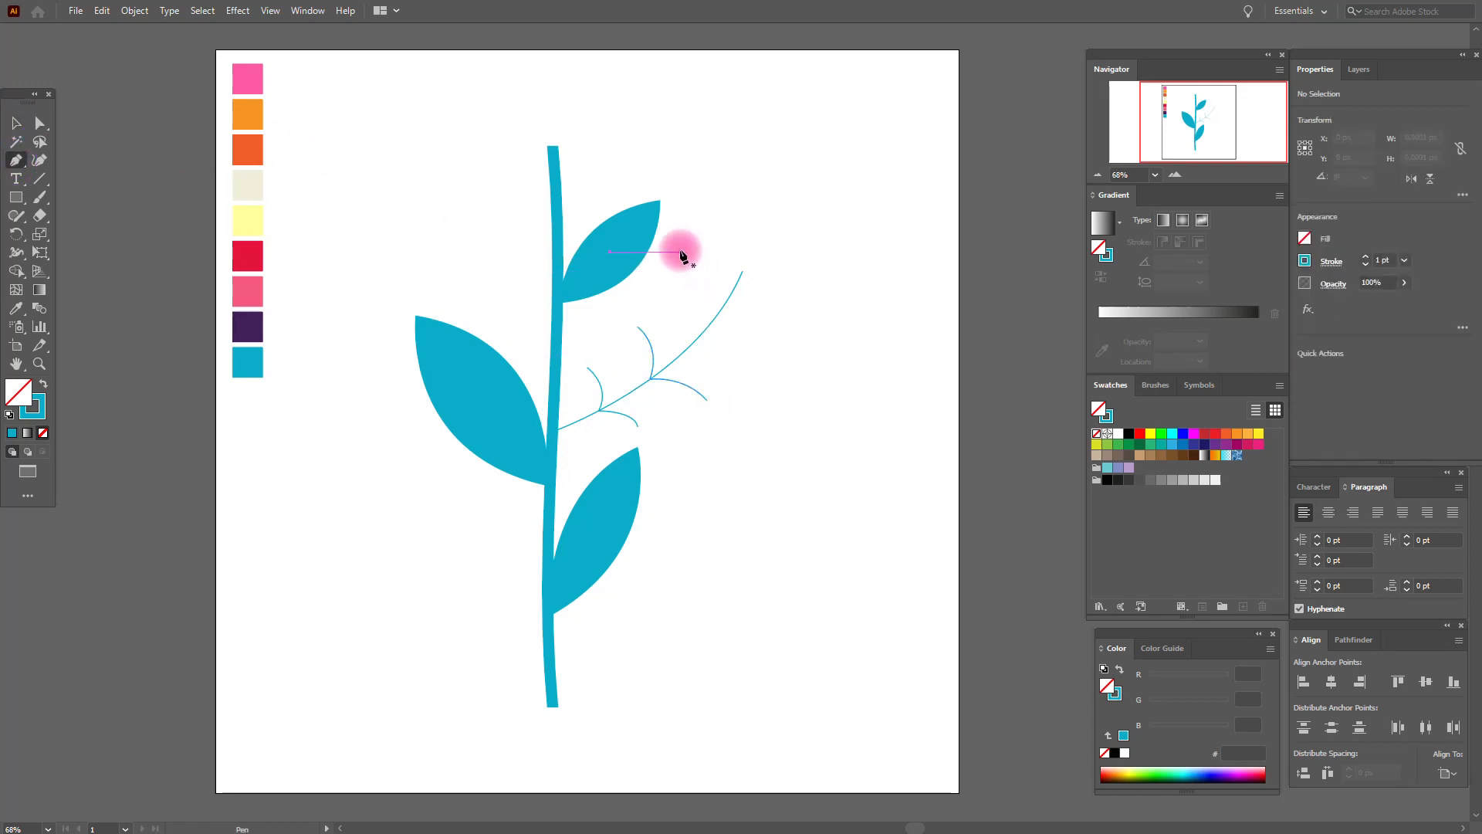
pyautogui.click(678, 252)
pyautogui.moveTo(695, 340); pyautogui.dragTo(677, 403)
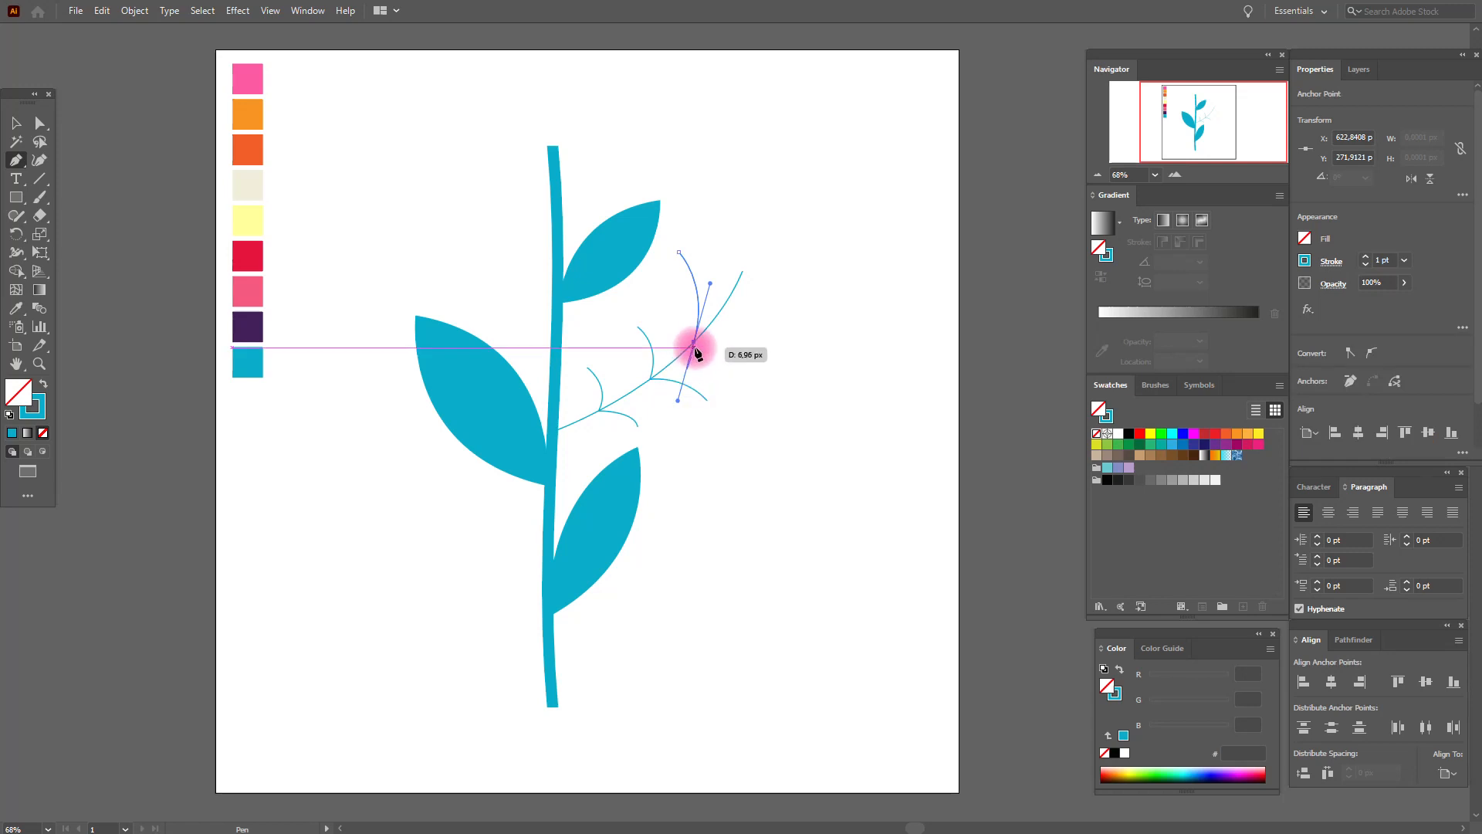
pyautogui.click(695, 341)
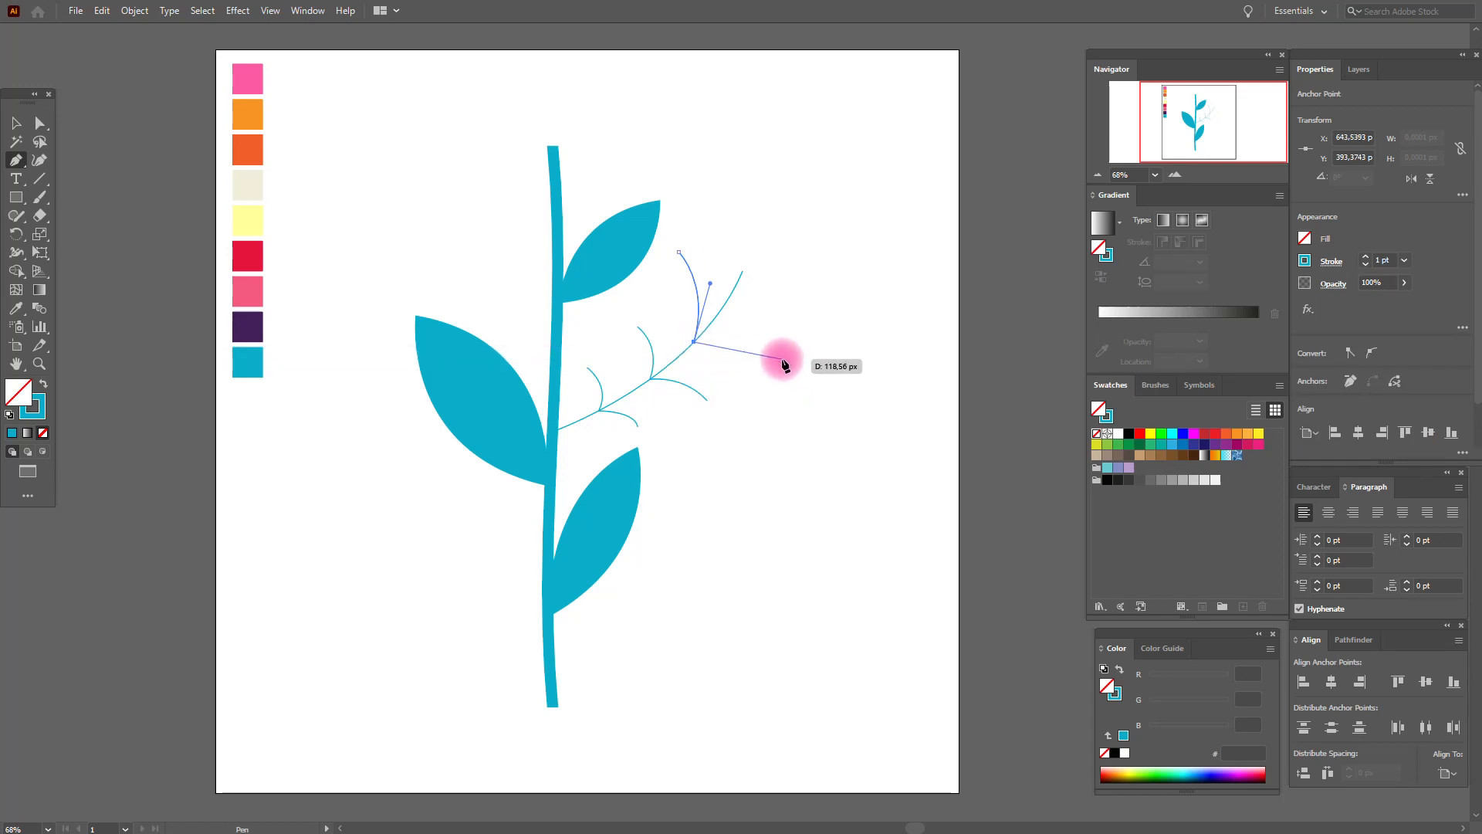
pyautogui.moveTo(787, 359); pyautogui.dragTo(828, 388)
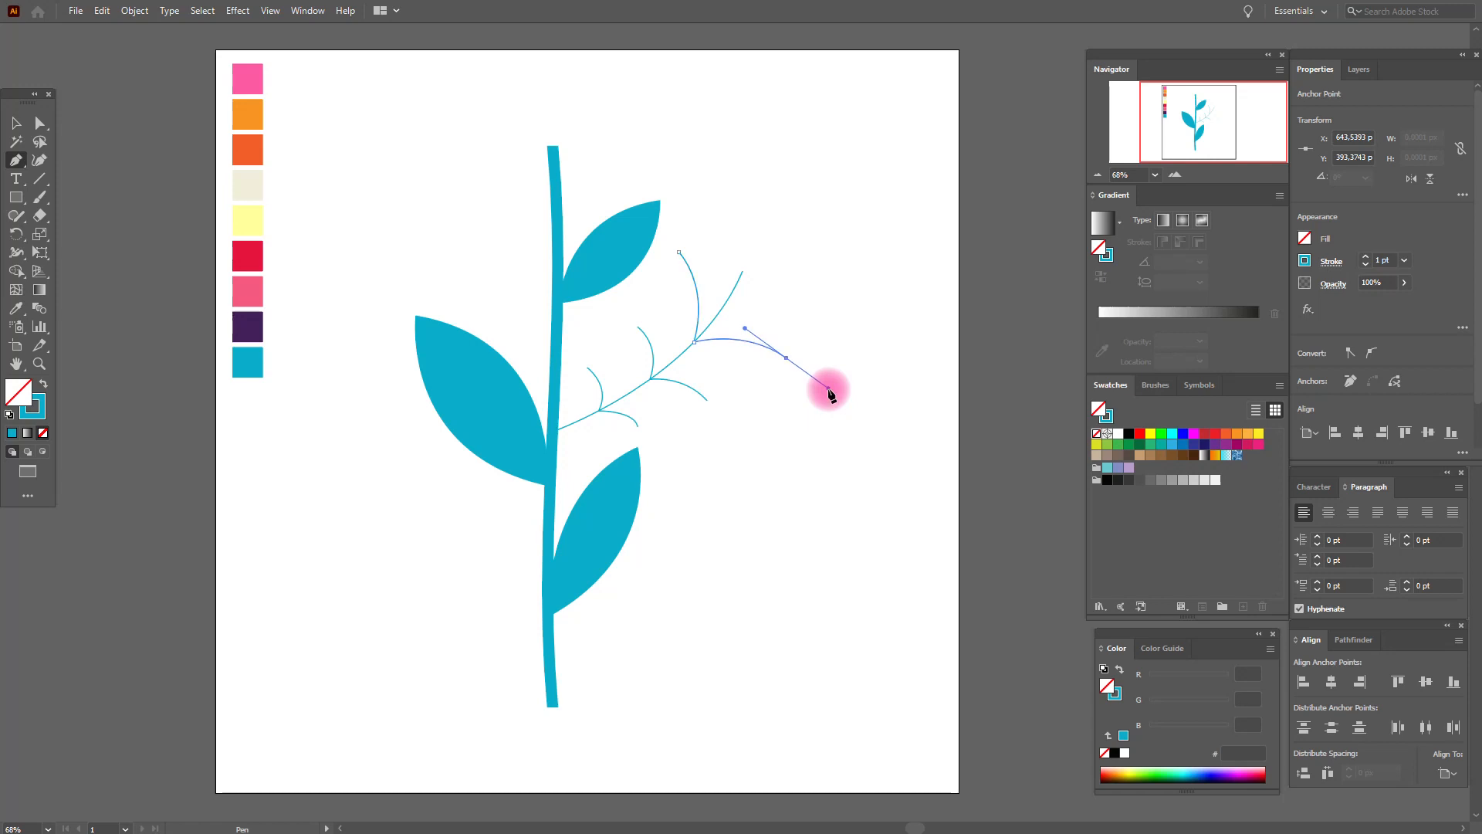
pyautogui.click(15, 123)
pyautogui.click(409, 183)
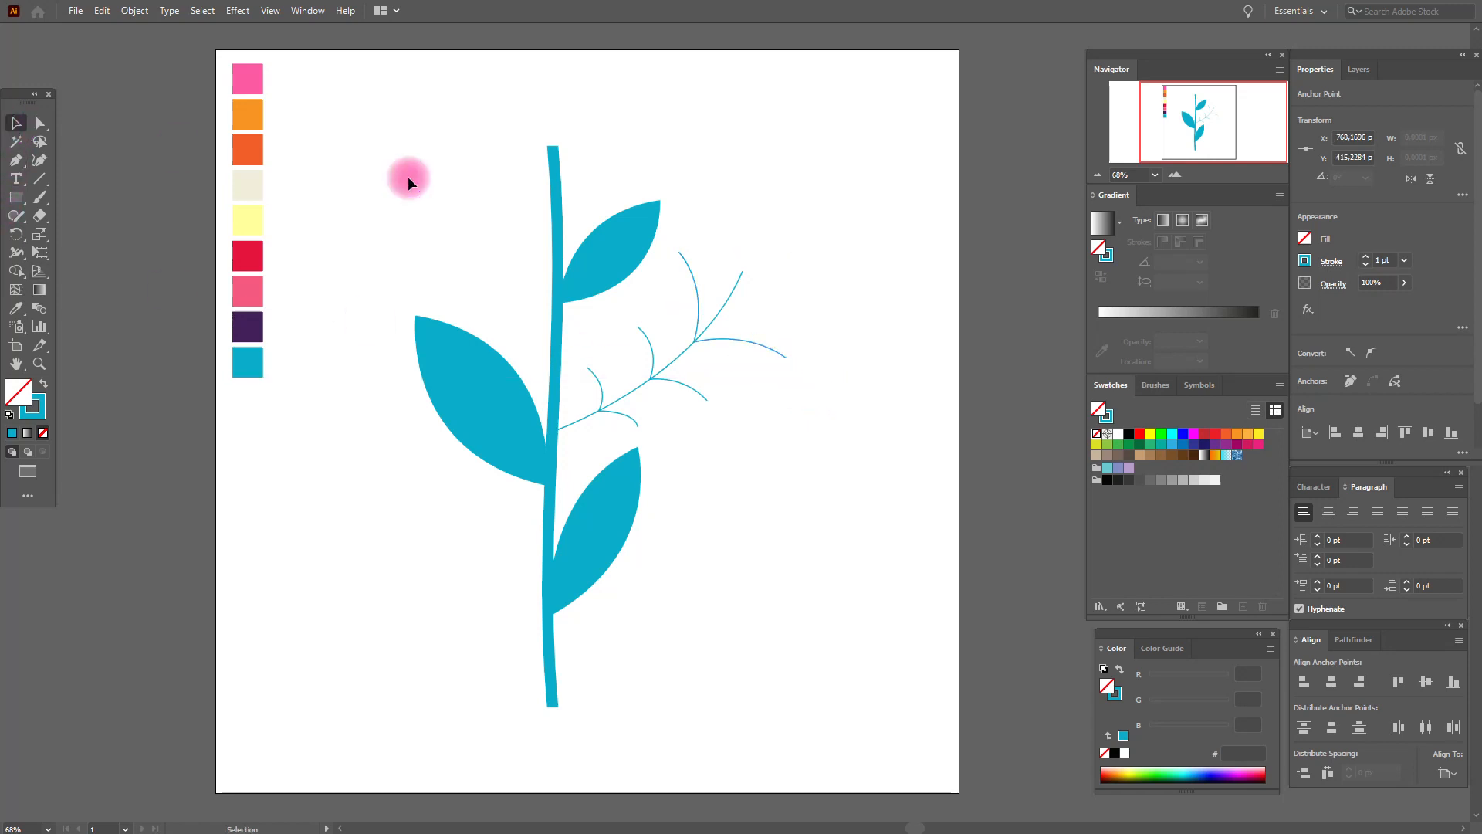
# Step: Select the branch and all its twigs and apply the width profile that tapers at both ends to their strokes
pyautogui.moveTo(772, 269); pyautogui.dragTo(647, 398)
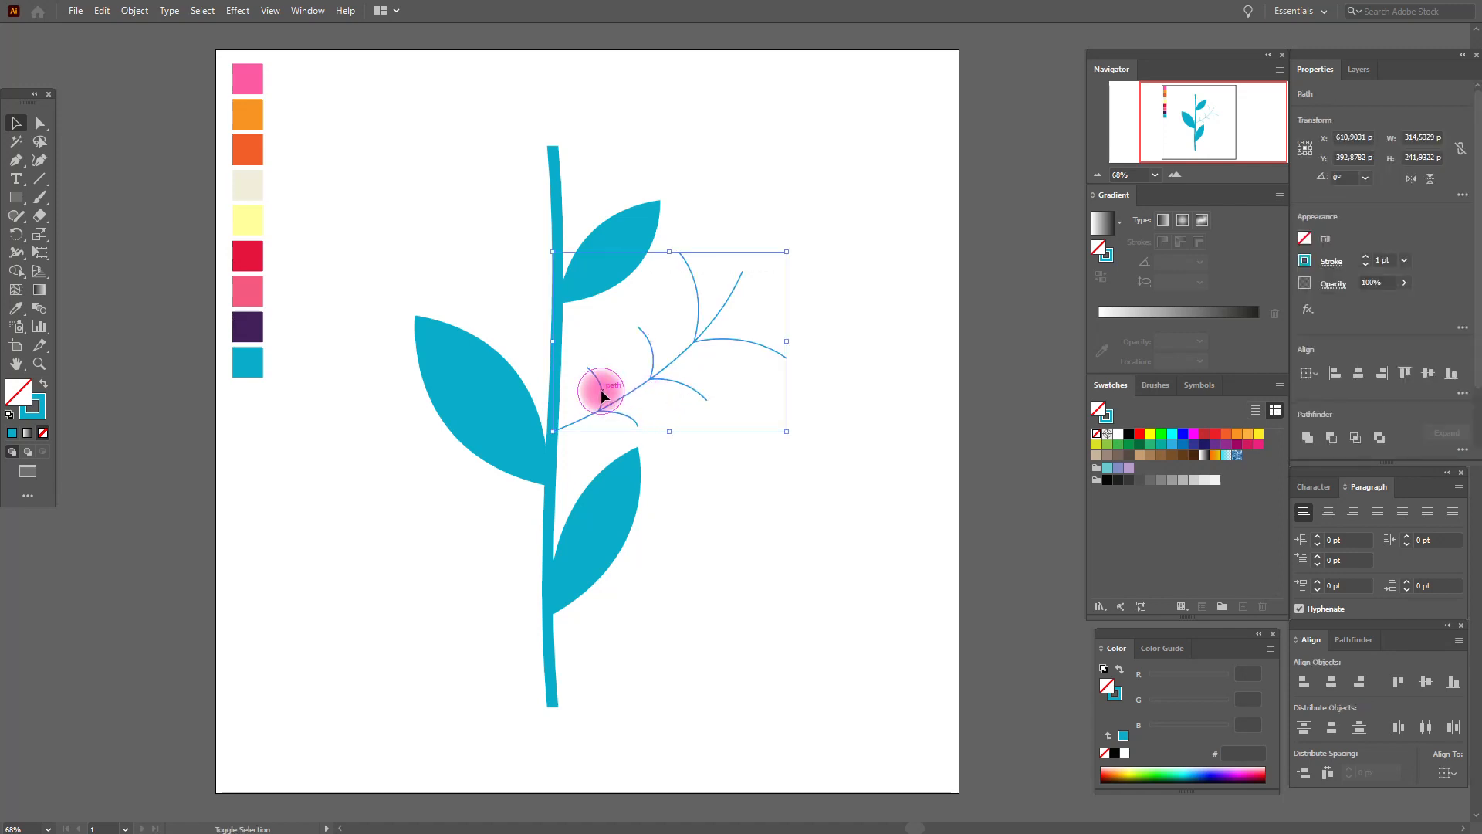
pyautogui.click(1157, 385)
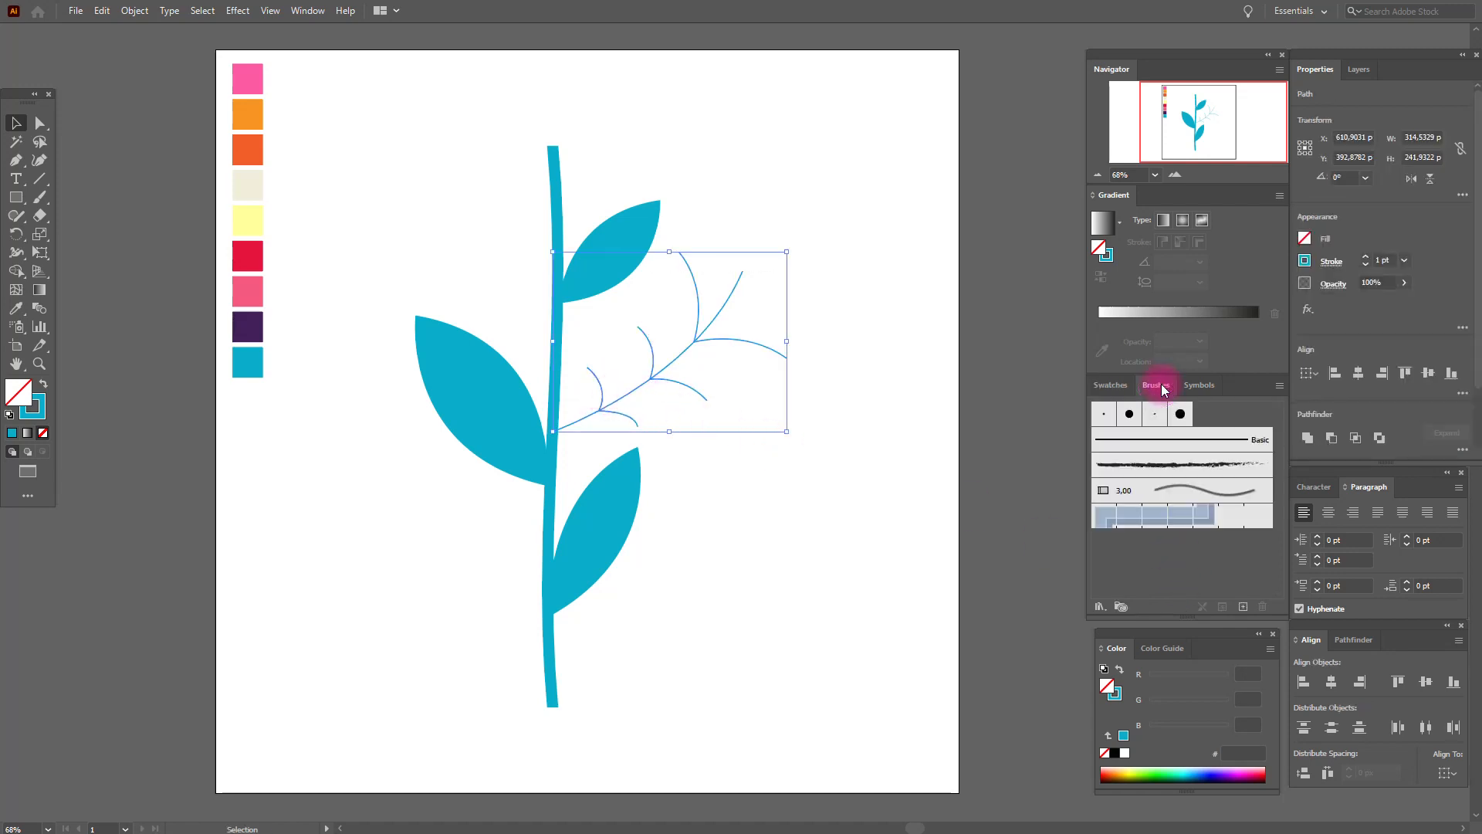
pyautogui.click(1340, 269)
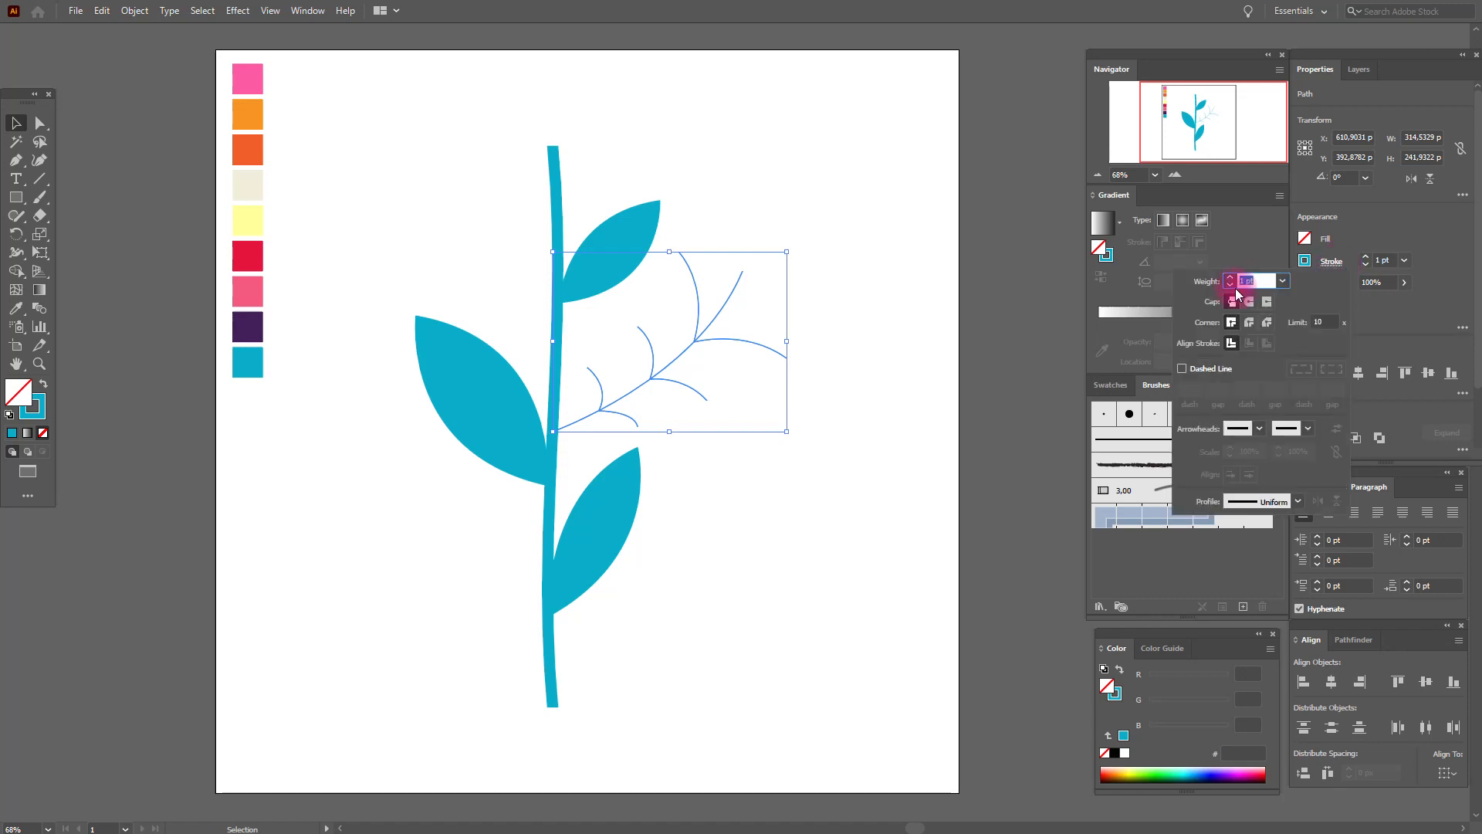
pyautogui.click(1287, 503)
pyautogui.click(1271, 548)
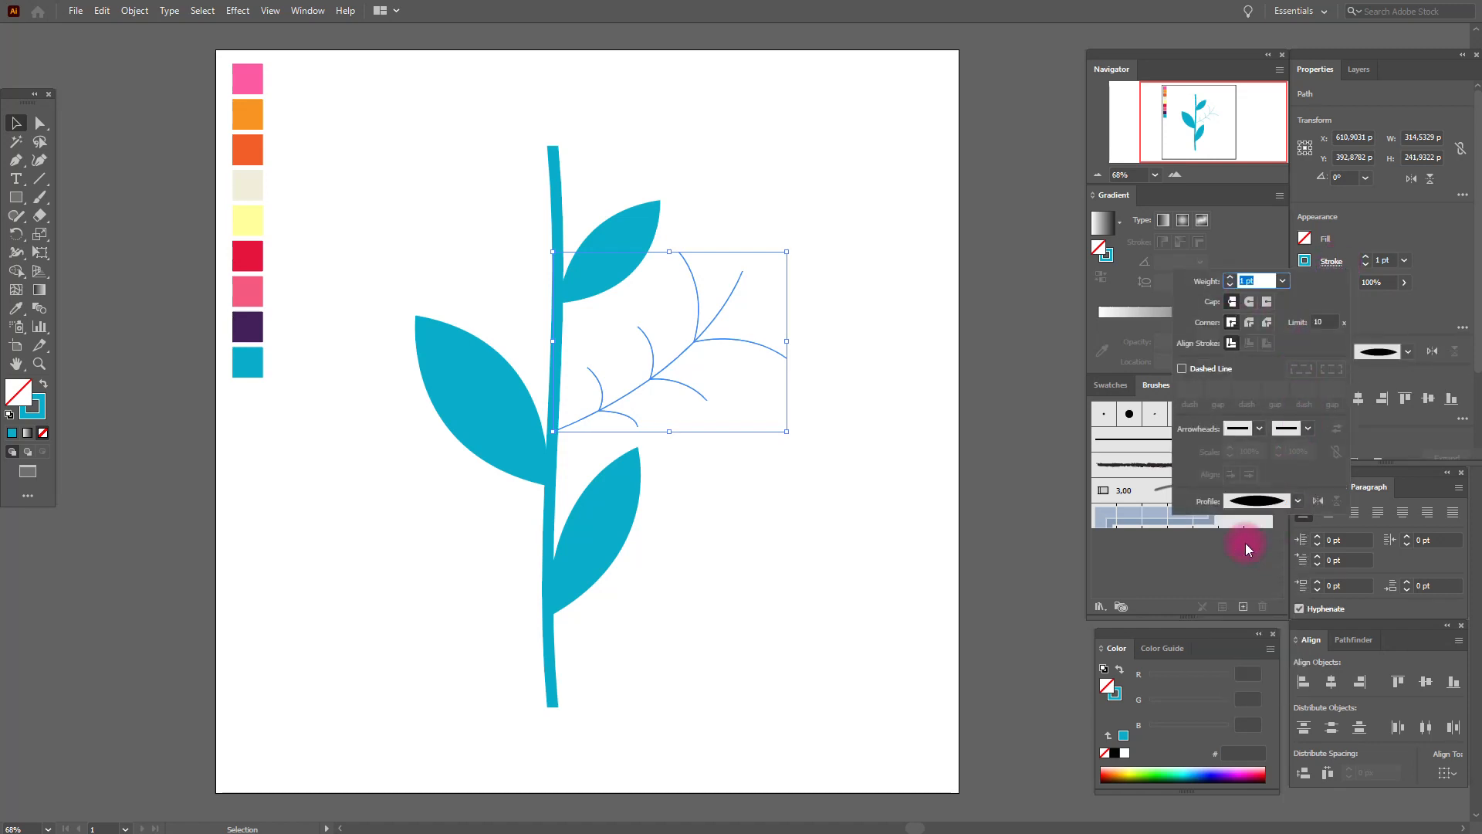
# Step: Set the stroke weight of the branch and its twigs to 5 pt
pyautogui.click(1145, 446)
pyautogui.click(1145, 446)
pyautogui.click(1380, 259)
pyautogui.write('3')
pyautogui.press('Return')
pyautogui.moveTo(1381, 262); pyautogui.dragTo(1352, 255)
pyautogui.press('Return')
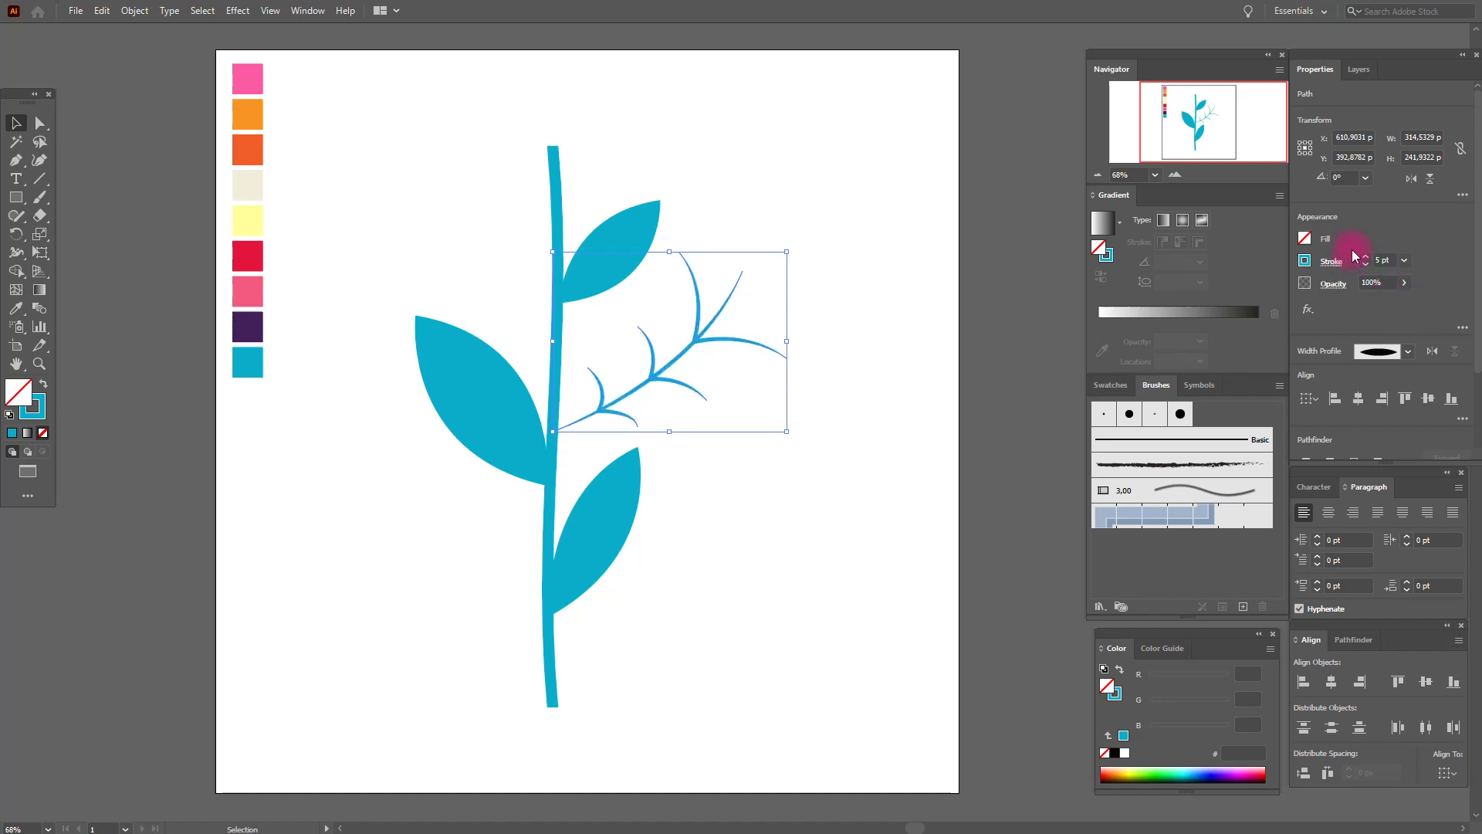
pyautogui.click(775, 200)
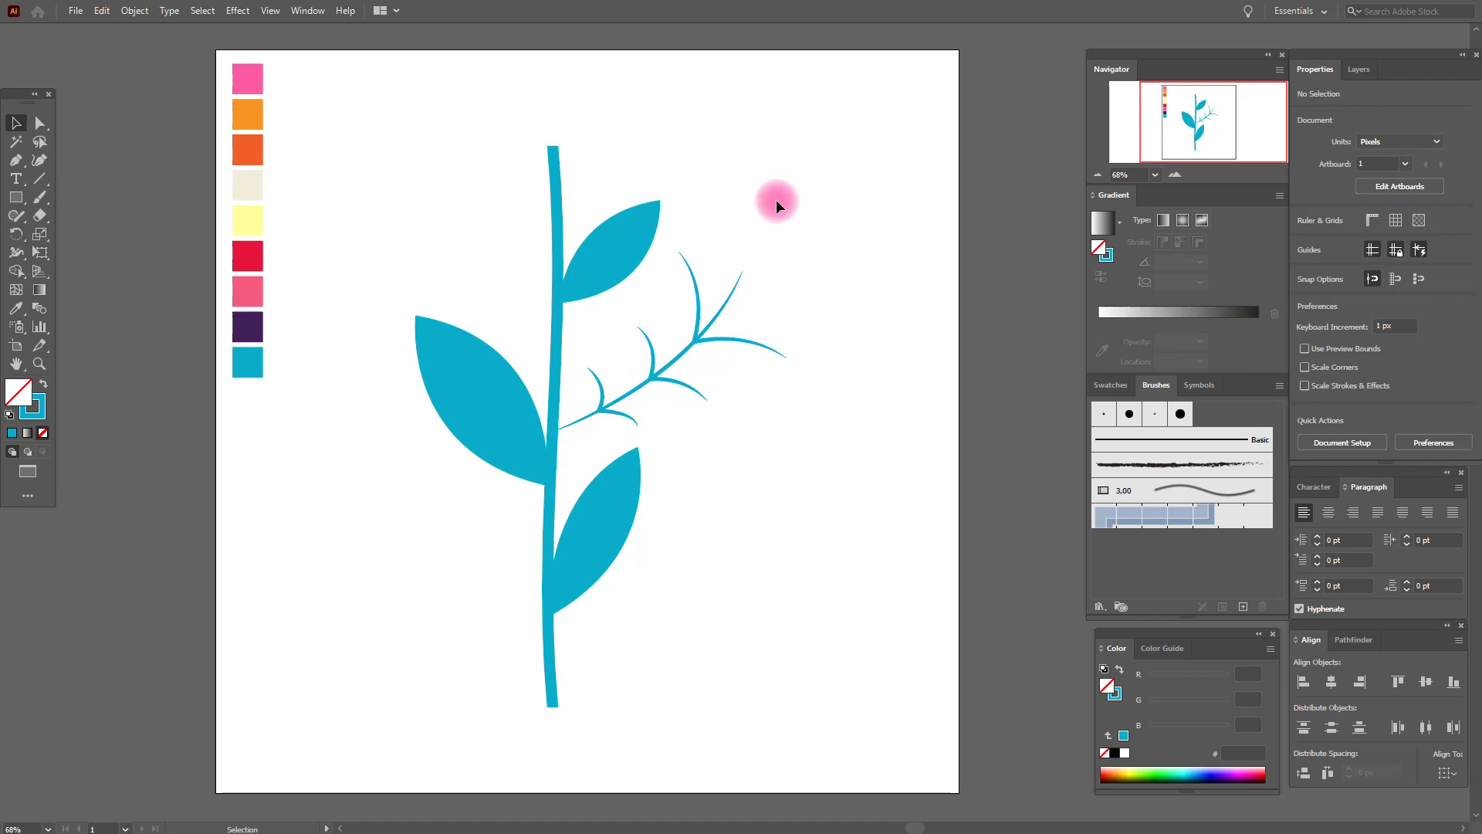
# Step: Shift the whole twig branch slightly down along the stem
pyautogui.moveTo(784, 430); pyautogui.dragTo(784, 431)
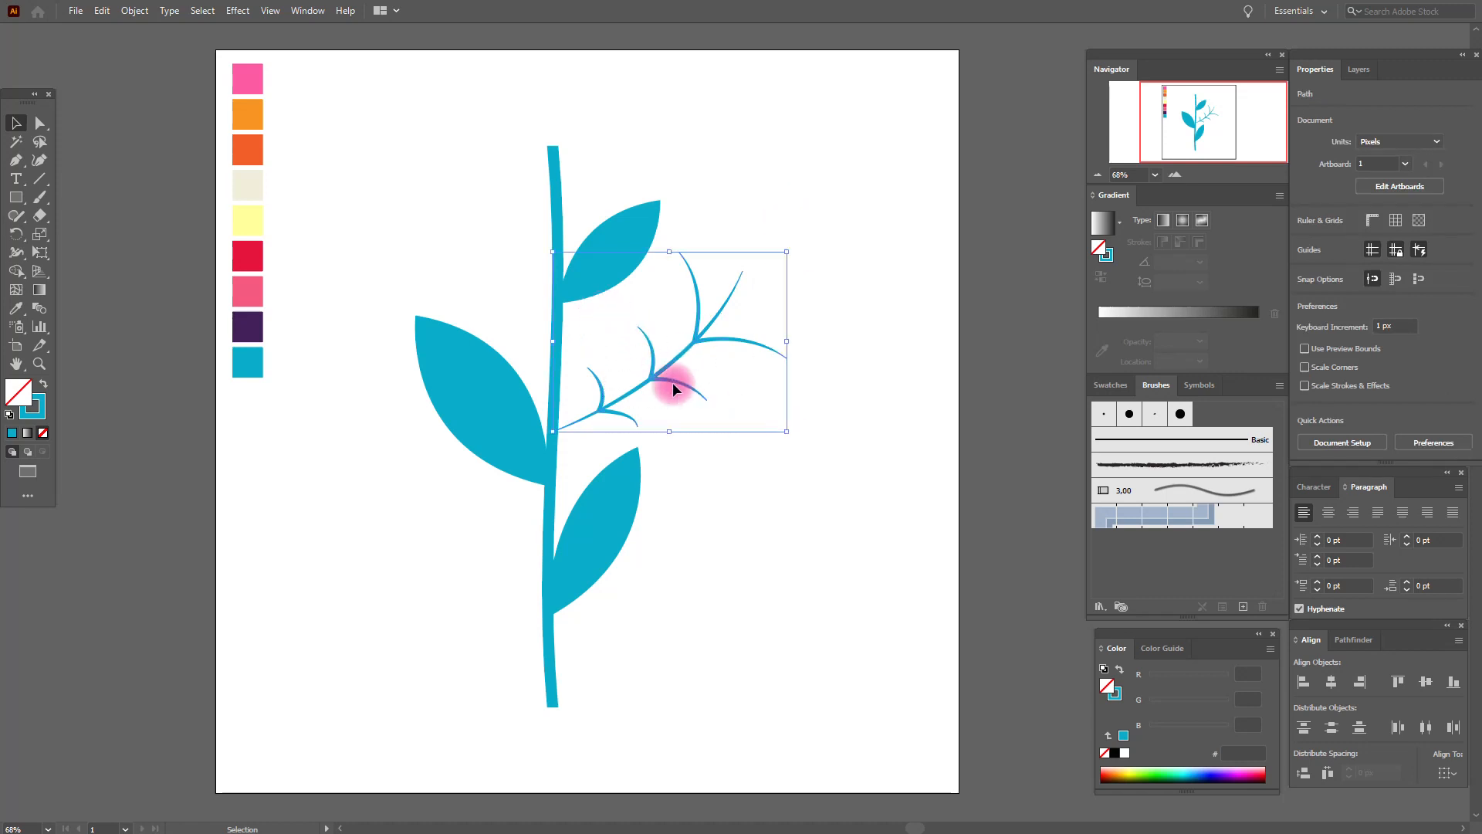
pyautogui.moveTo(670, 362); pyautogui.dragTo(669, 369)
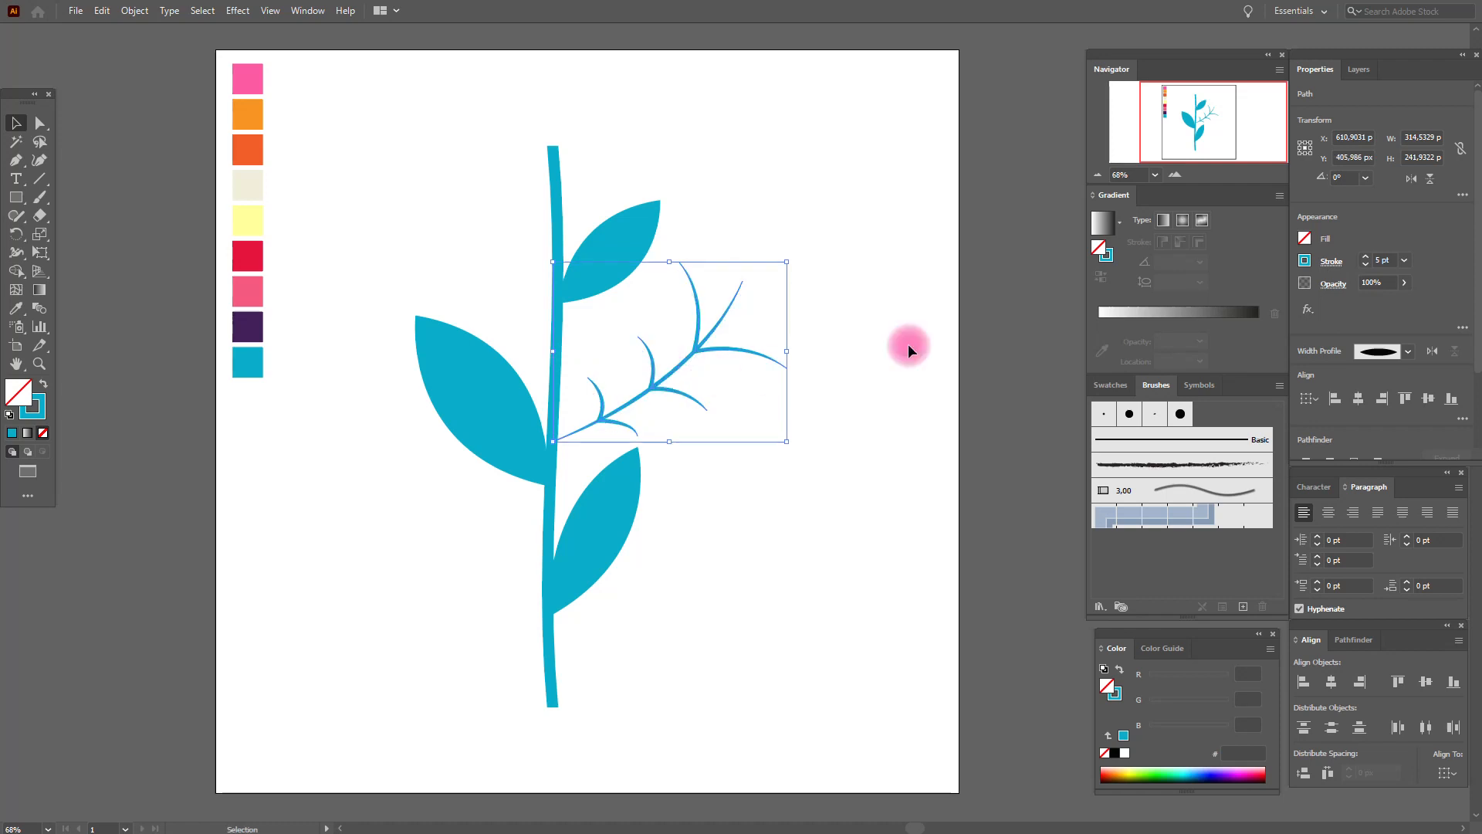
pyautogui.moveTo(788, 268); pyautogui.dragTo(789, 268)
pyautogui.click(814, 248)
# Step: Draw a berry circle about 57 px wide in the palette's crimson red and place it on the upper middle twig
pyautogui.click(17, 310)
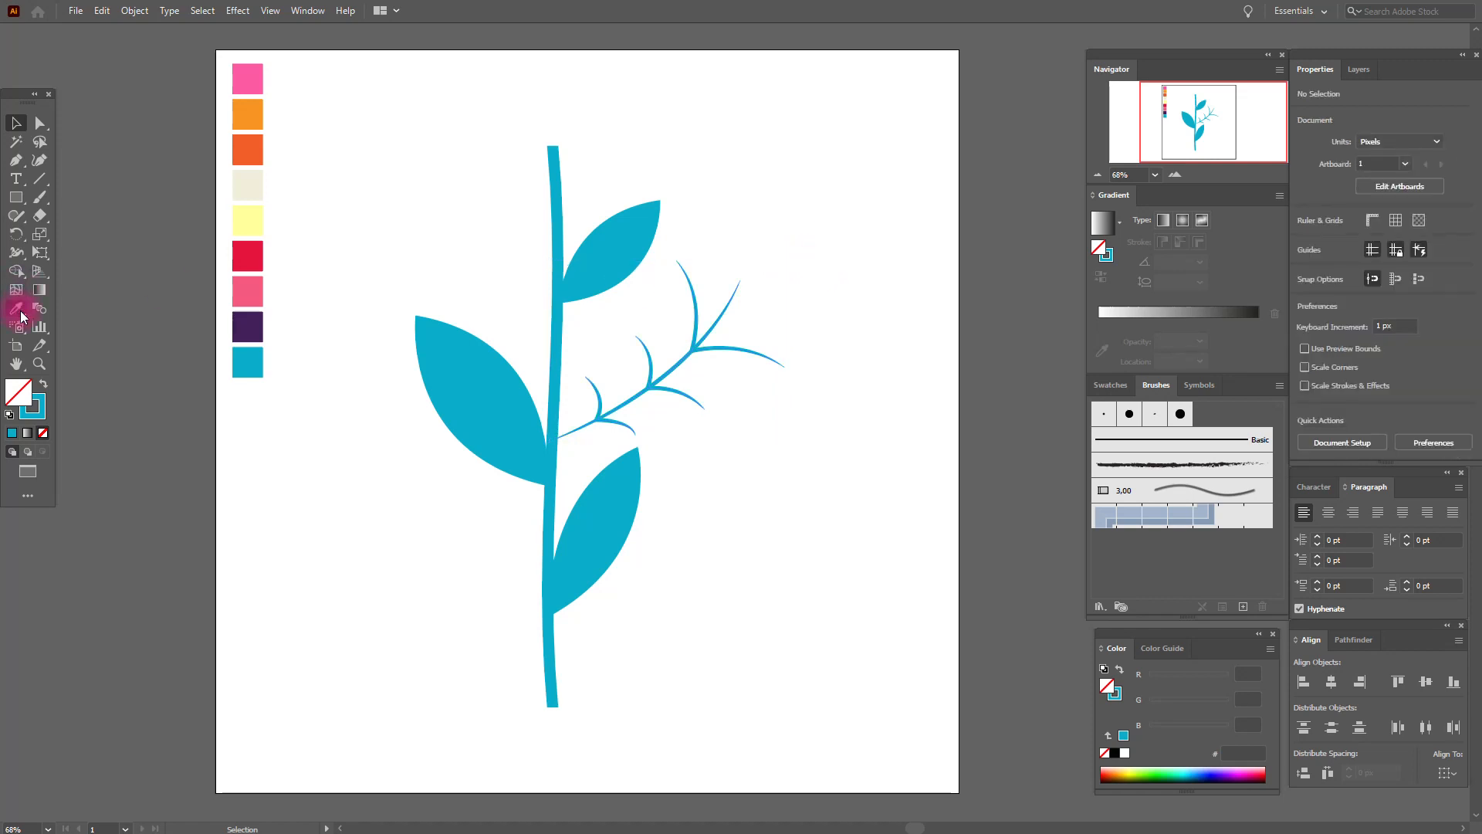
pyautogui.click(247, 255)
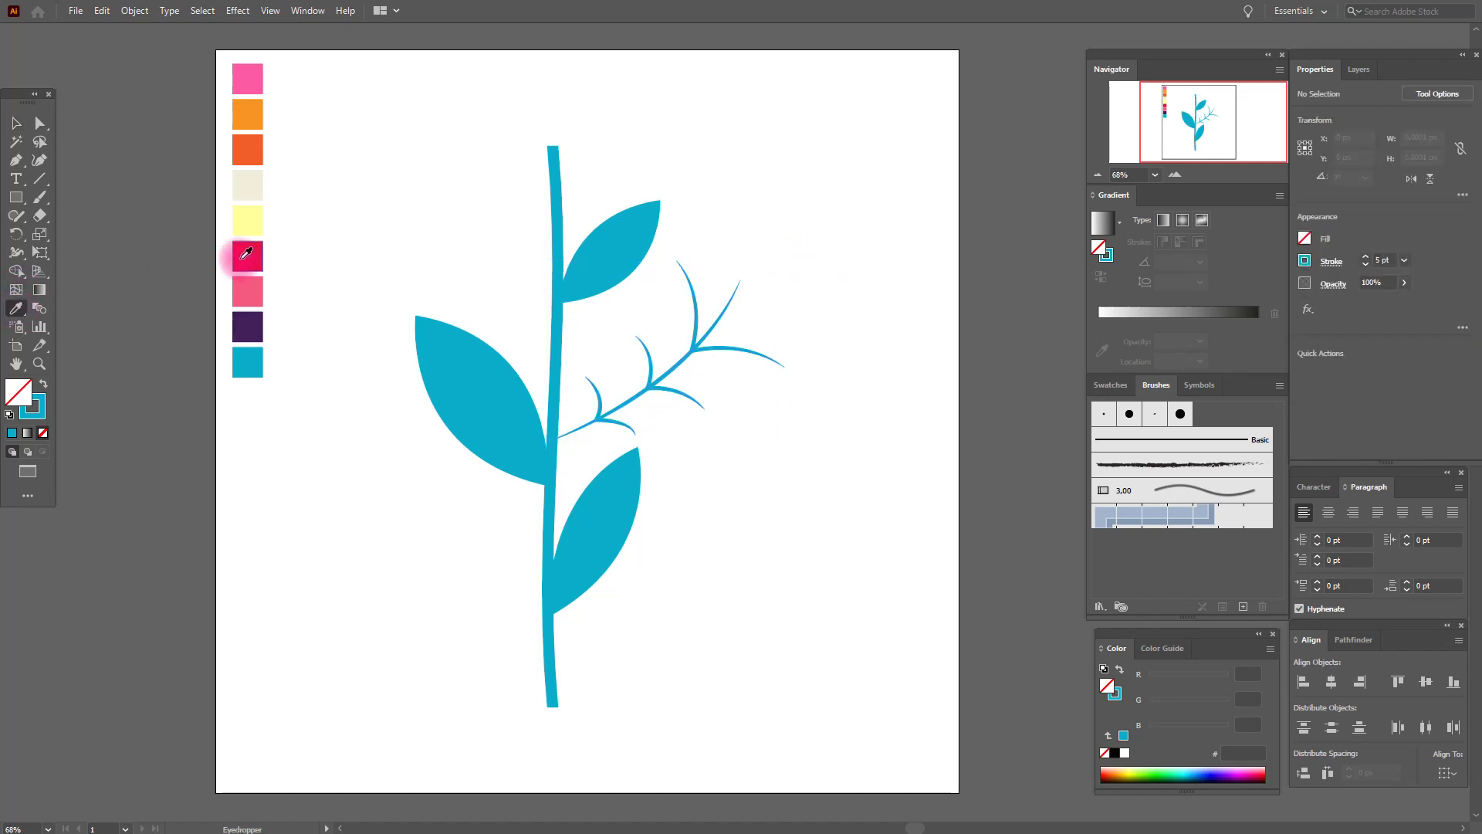
pyautogui.click(15, 198)
pyautogui.moveTo(16, 199); pyautogui.dragTo(80, 234)
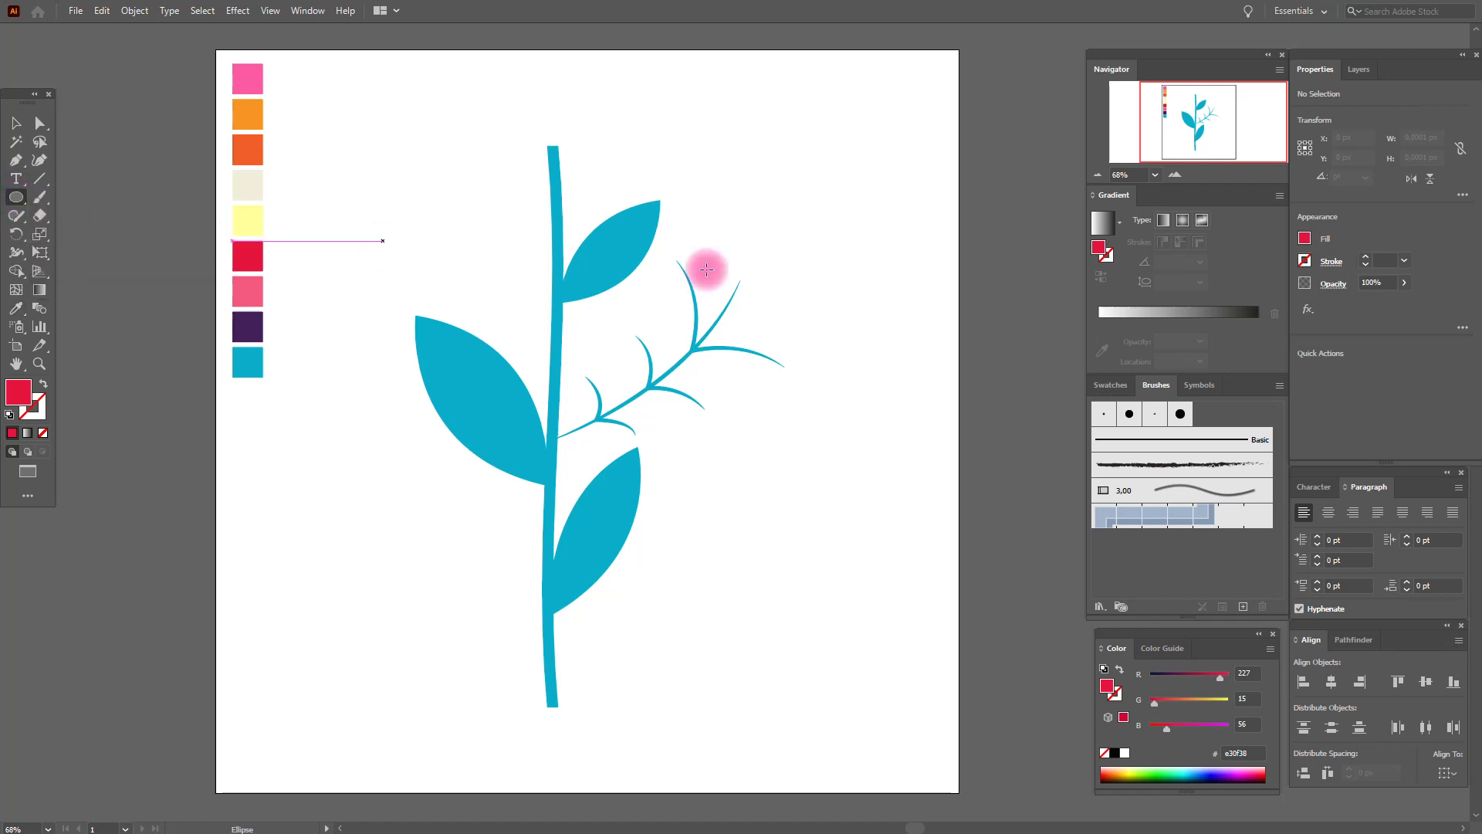
pyautogui.moveTo(676, 252); pyautogui.dragTo(702, 282)
pyautogui.click(15, 122)
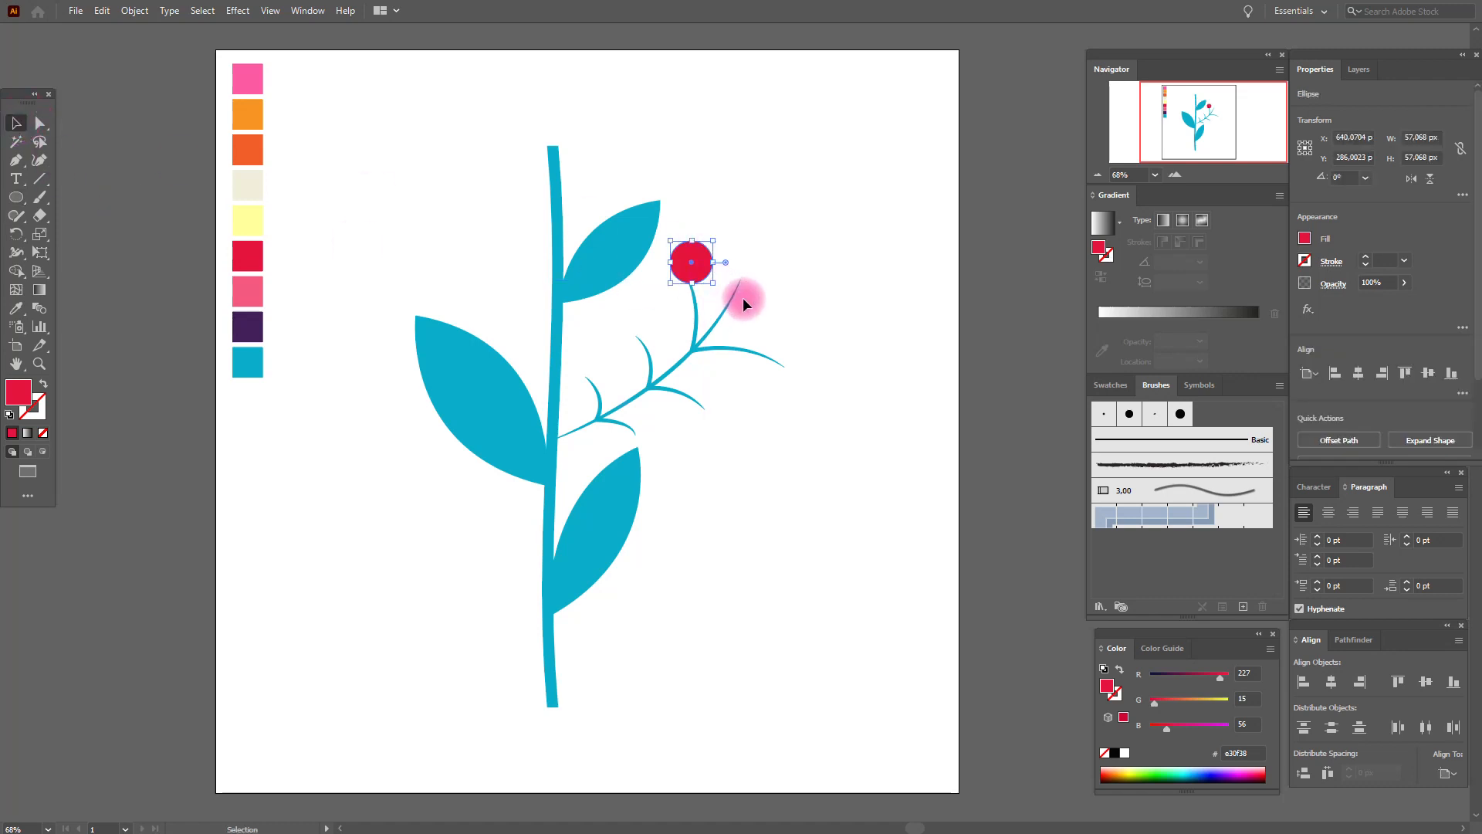
pyautogui.moveTo(701, 275); pyautogui.dragTo(646, 351)
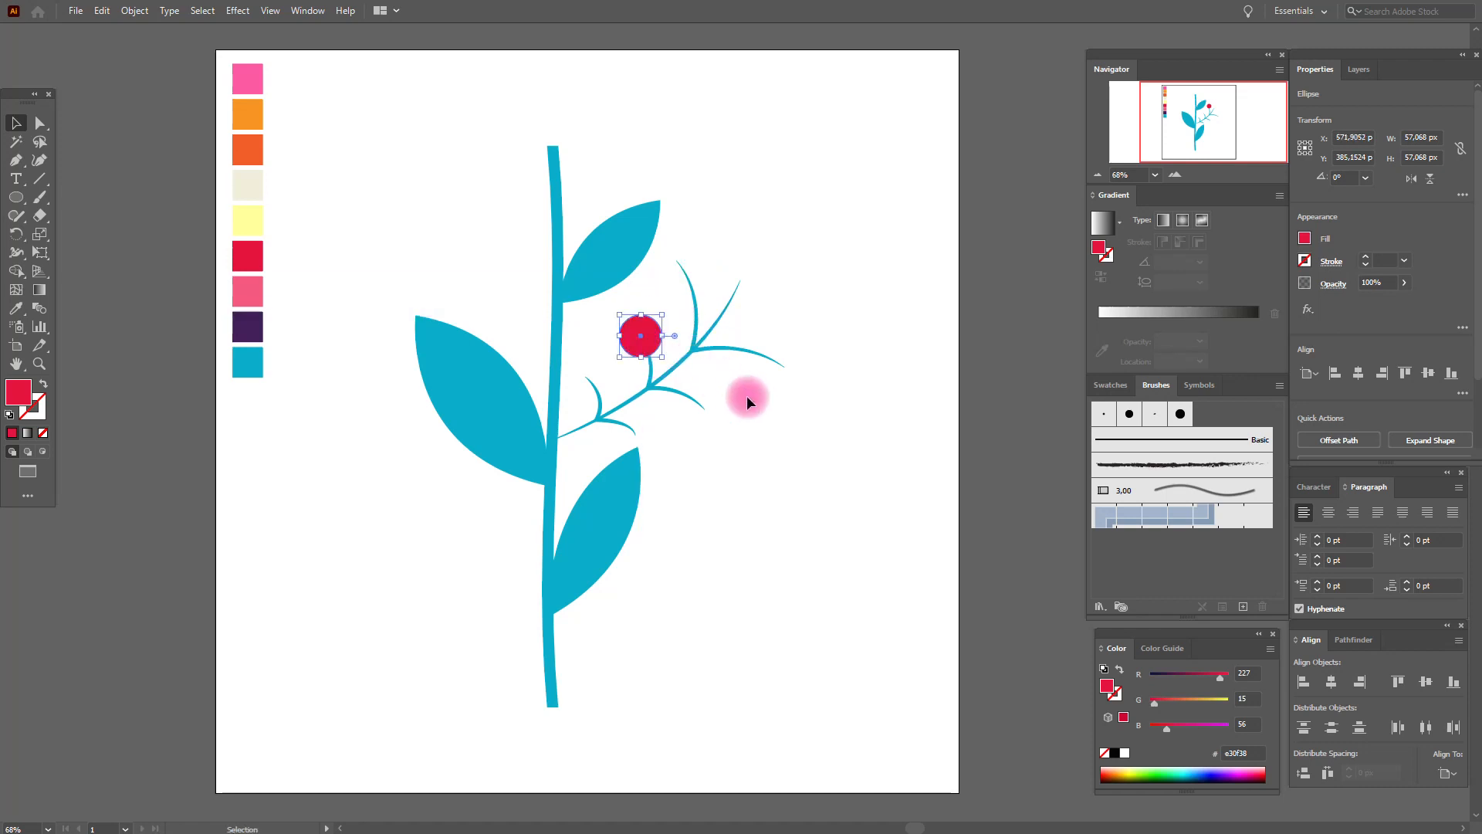
# Step: Draw two more red berries, one on the lower middle twig and one about 89 px wide at the branch's outer tip
pyautogui.press('l')
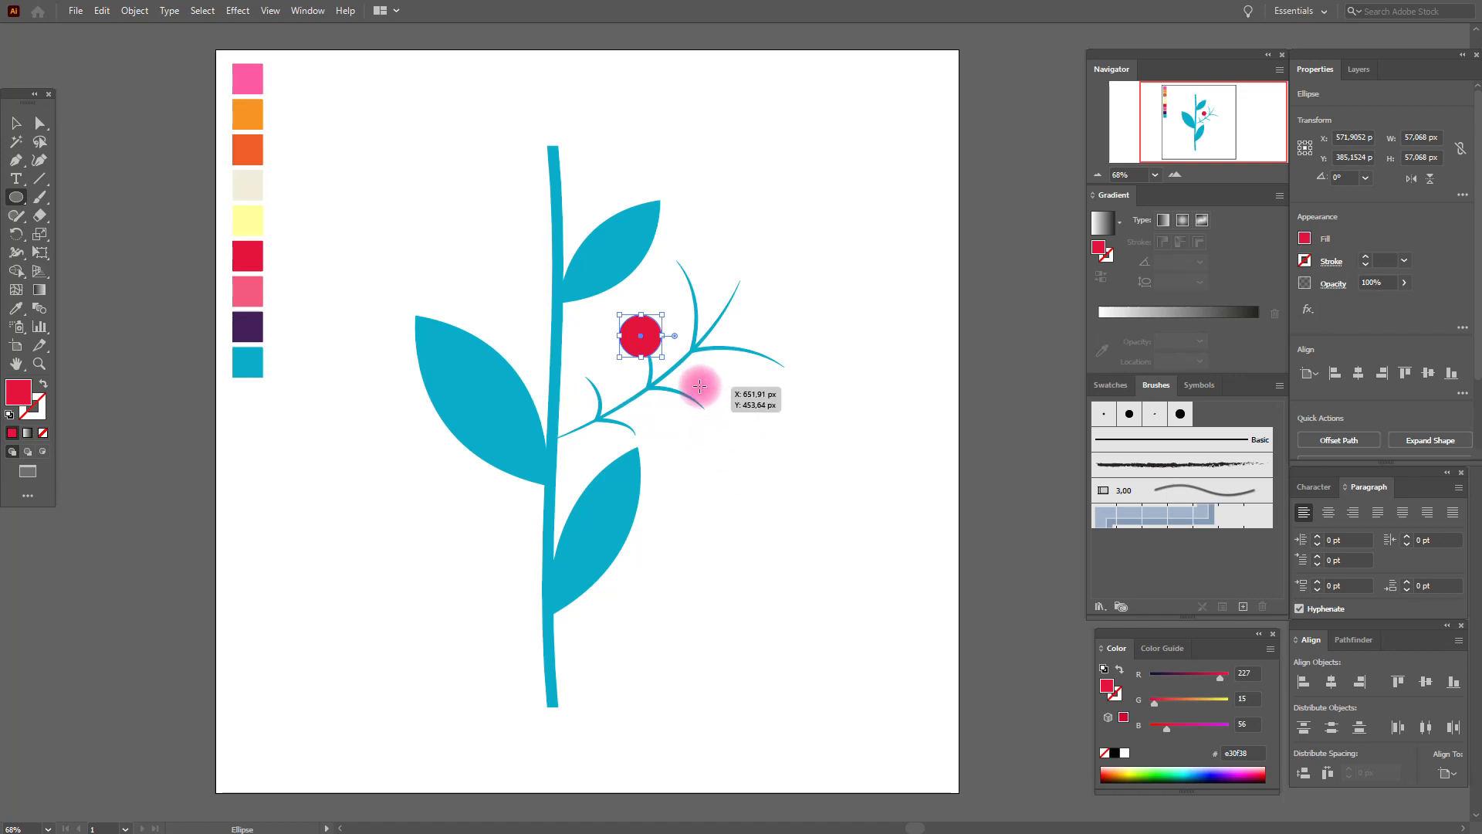
pyautogui.moveTo(691, 388); pyautogui.dragTo(735, 423)
pyautogui.moveTo(721, 245); pyautogui.dragTo(824, 232)
pyautogui.click(16, 129)
pyautogui.moveTo(824, 233); pyautogui.dragTo(752, 303)
pyautogui.click(886, 271)
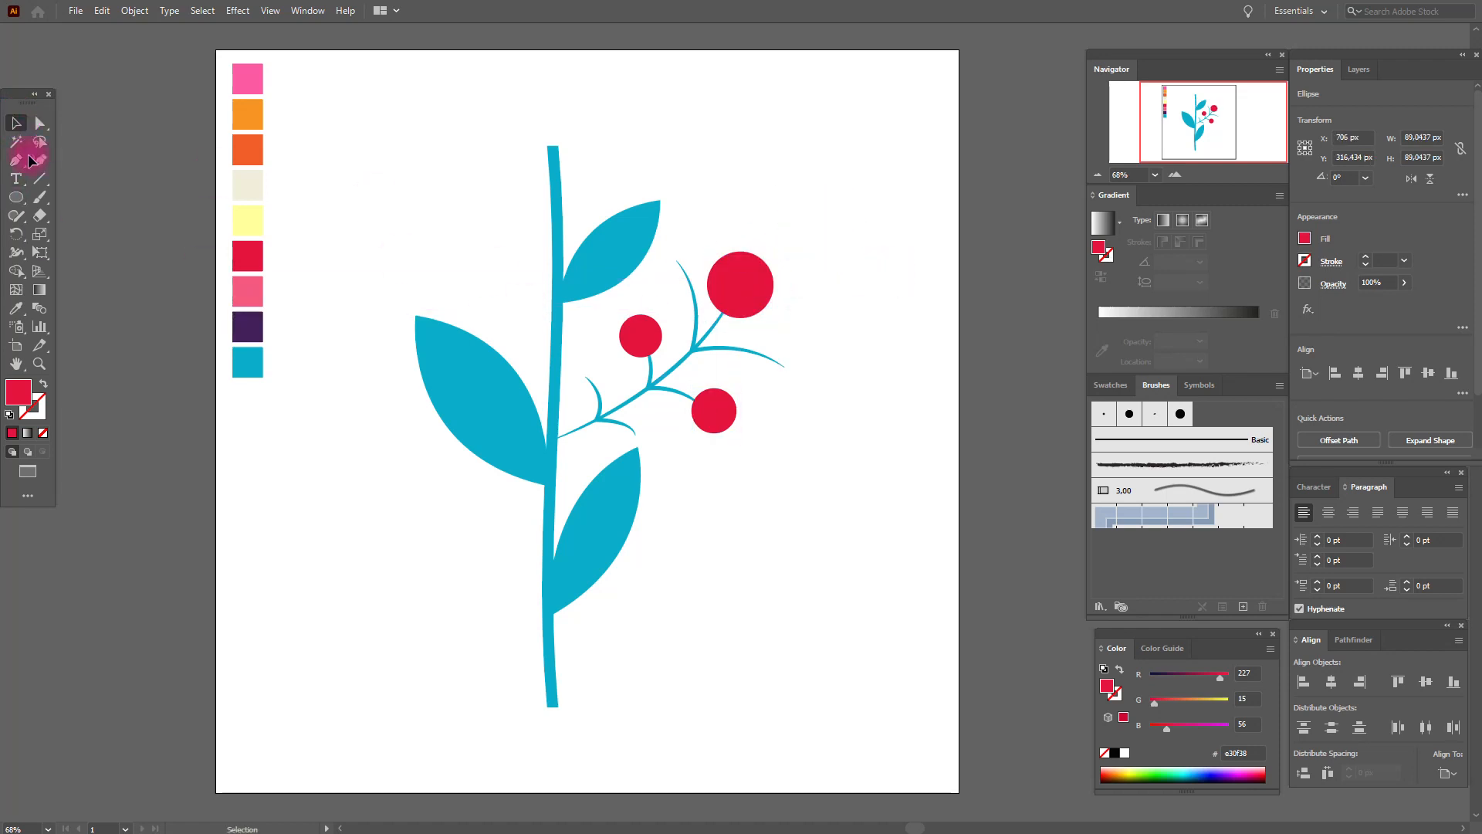
# Step: Draw two small red berries on the pair of twigs nearest the stem, the lower one about 31 px wide
pyautogui.click(15, 197)
pyautogui.moveTo(572, 357); pyautogui.dragTo(649, 440)
pyautogui.click(16, 124)
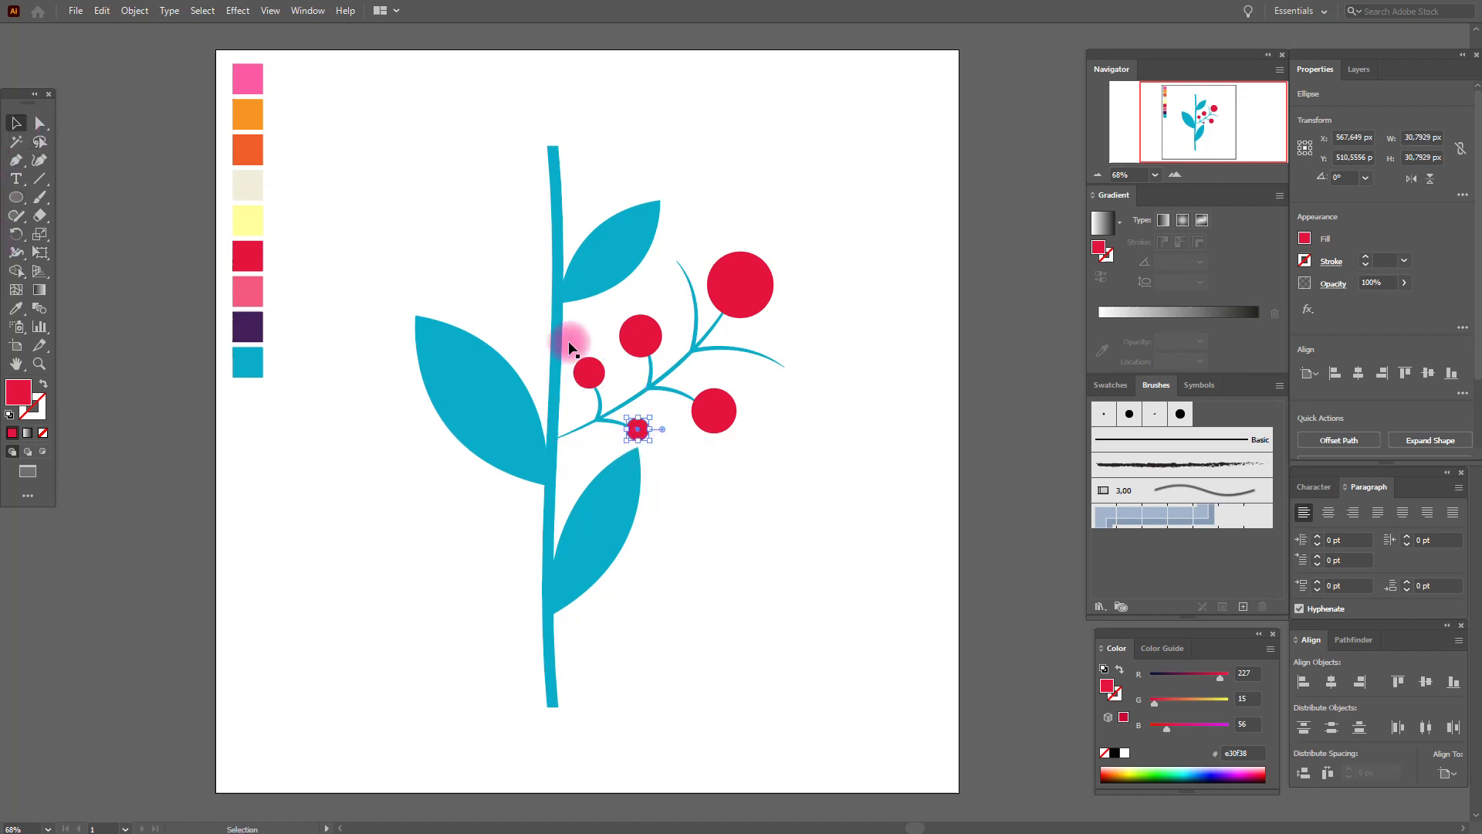
pyautogui.click(591, 371)
pyautogui.moveTo(589, 357); pyautogui.dragTo(594, 362)
pyautogui.click(518, 296)
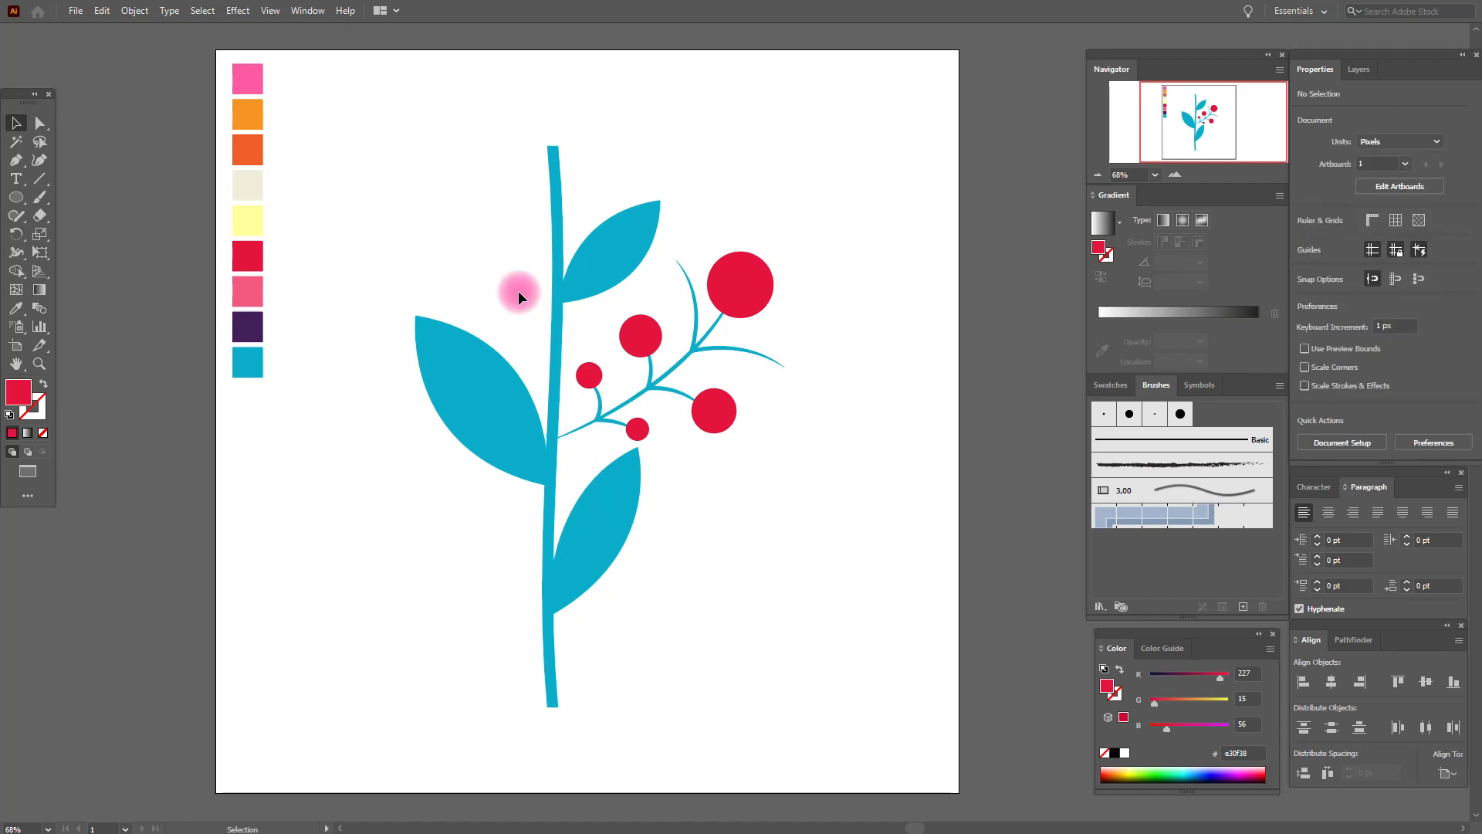
# Step: Draw small highlight circles in the palette's lighter coral pink on the three largest berries, about 27 px wide on the biggest
pyautogui.click(16, 307)
pyautogui.click(246, 287)
pyautogui.click(17, 199)
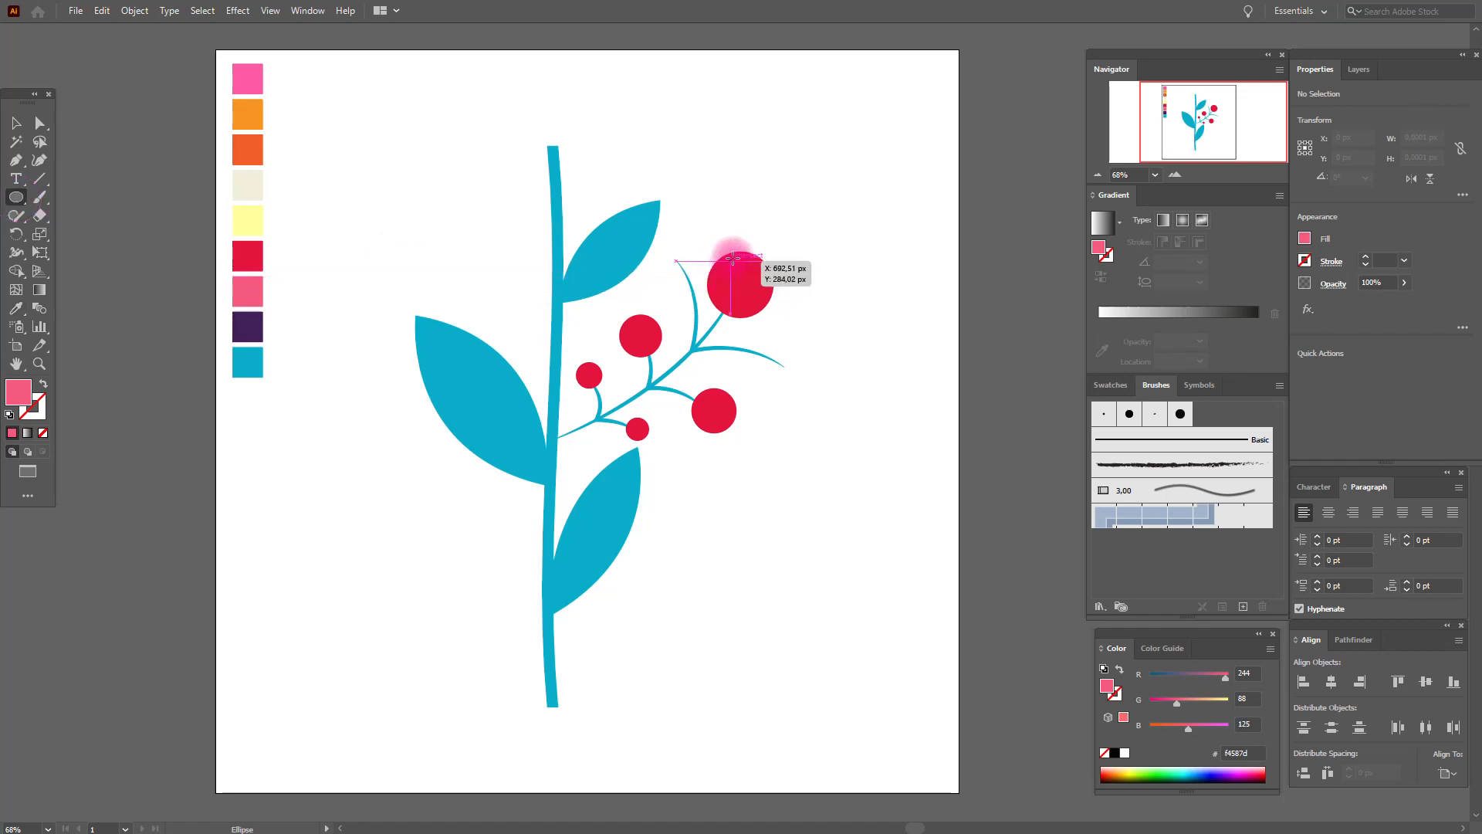
pyautogui.moveTo(733, 261); pyautogui.dragTo(754, 274)
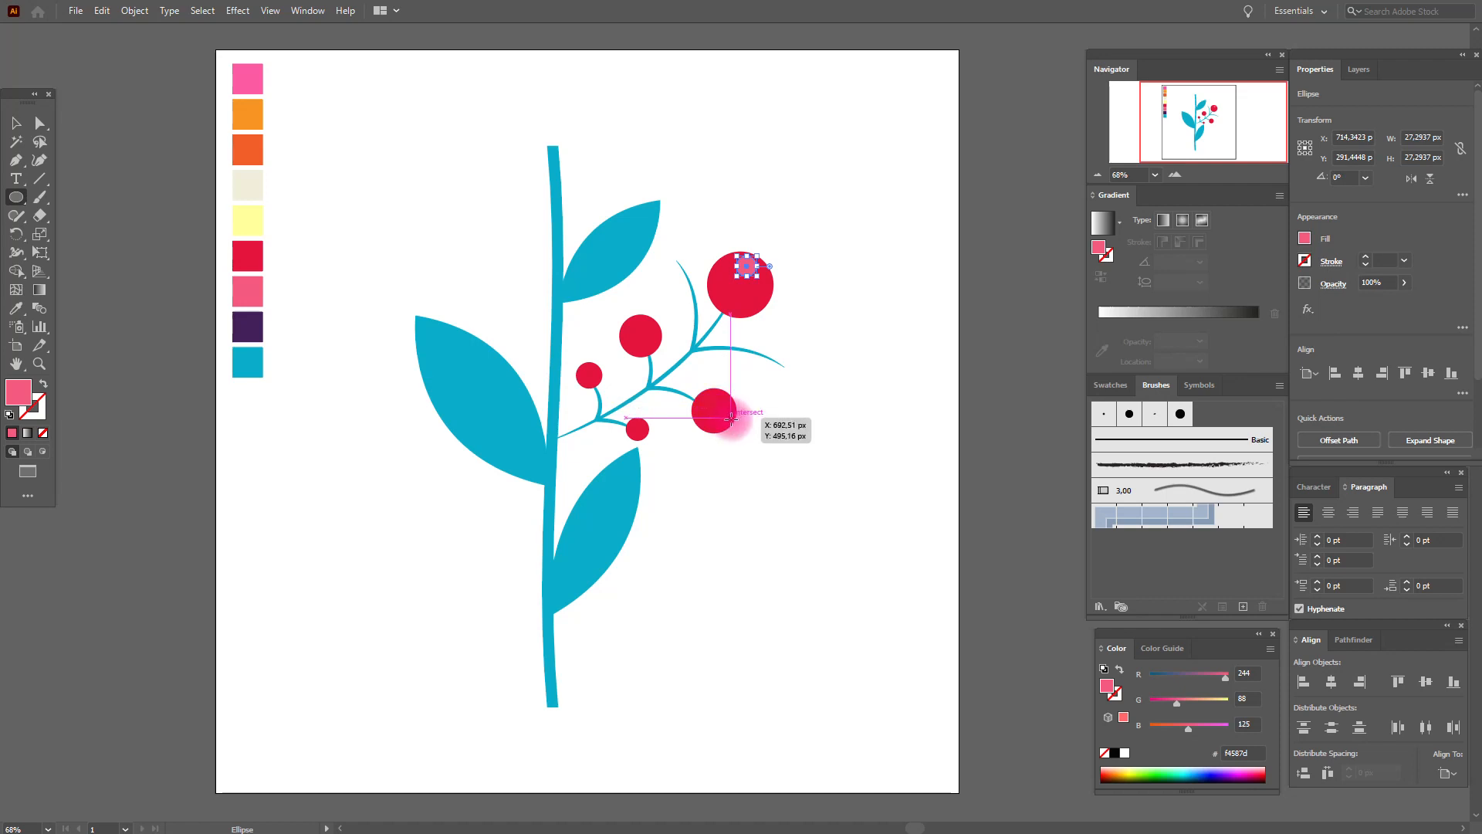
pyautogui.moveTo(720, 396); pyautogui.dragTo(731, 406)
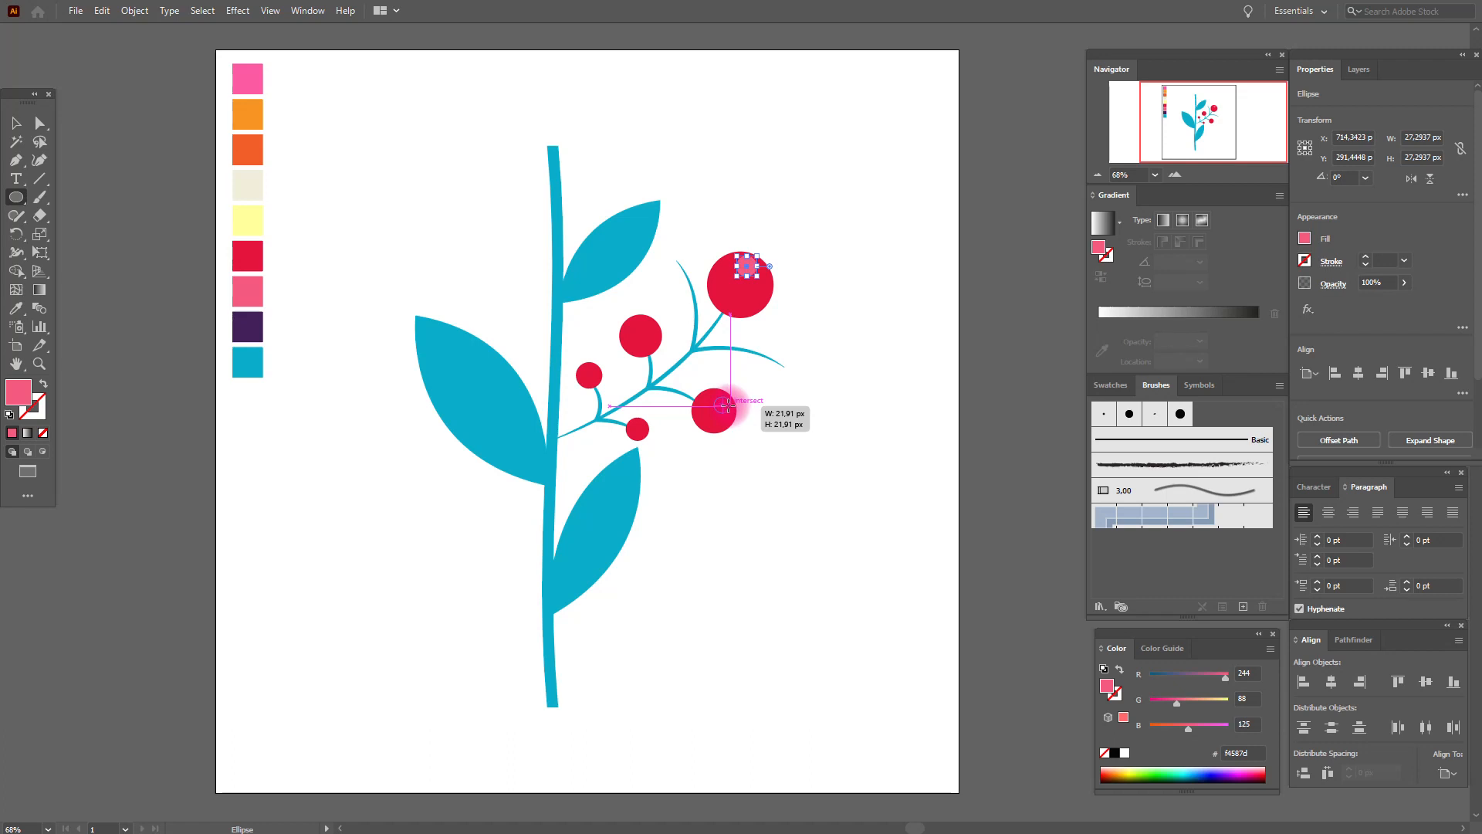
pyautogui.moveTo(727, 404); pyautogui.dragTo(726, 404)
pyautogui.moveTo(639, 321); pyautogui.dragTo(651, 332)
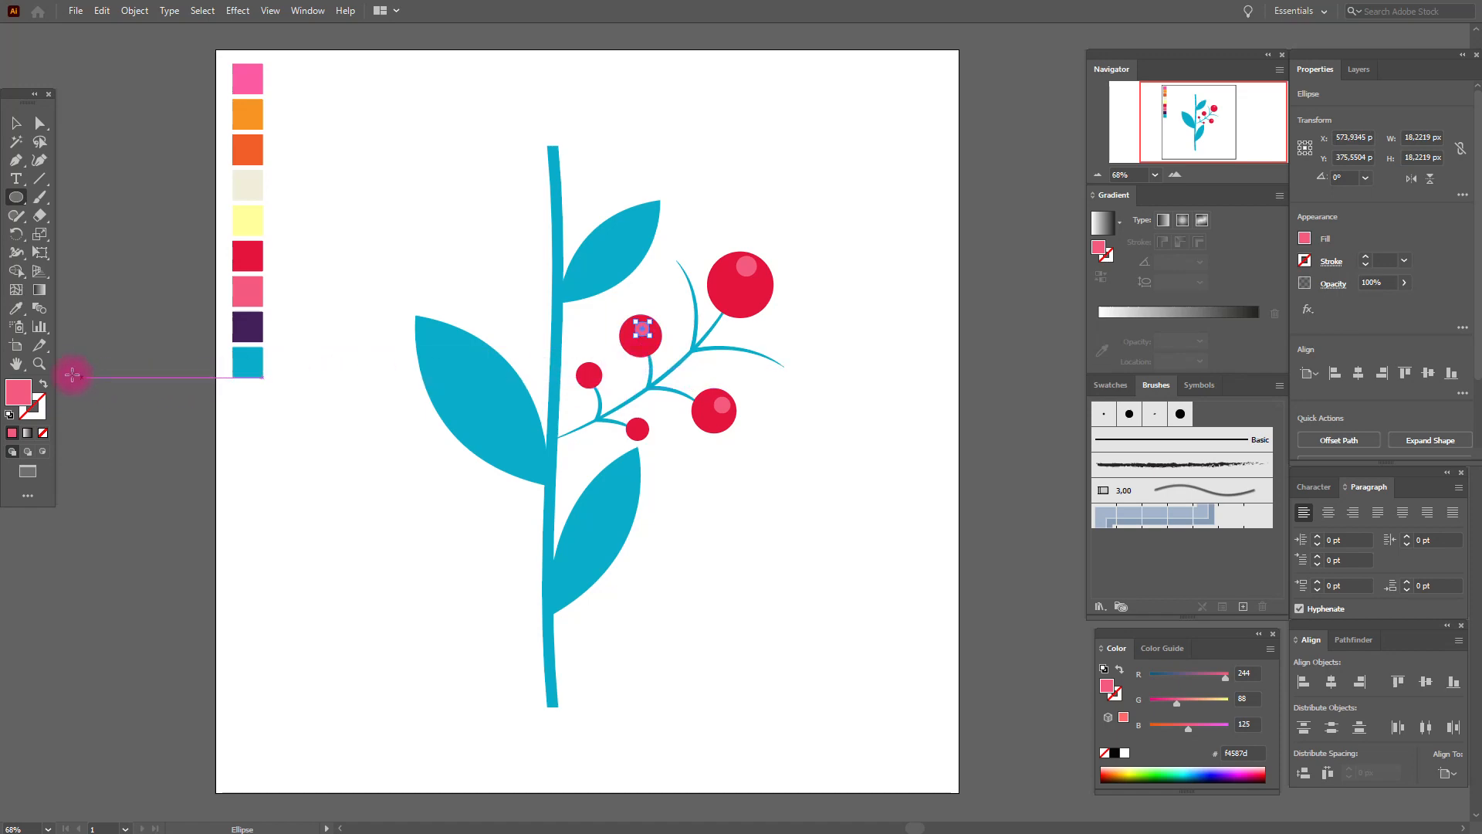
# Step: Adjust the positions of the pink highlights on the three largest berries
pyautogui.click(39, 363)
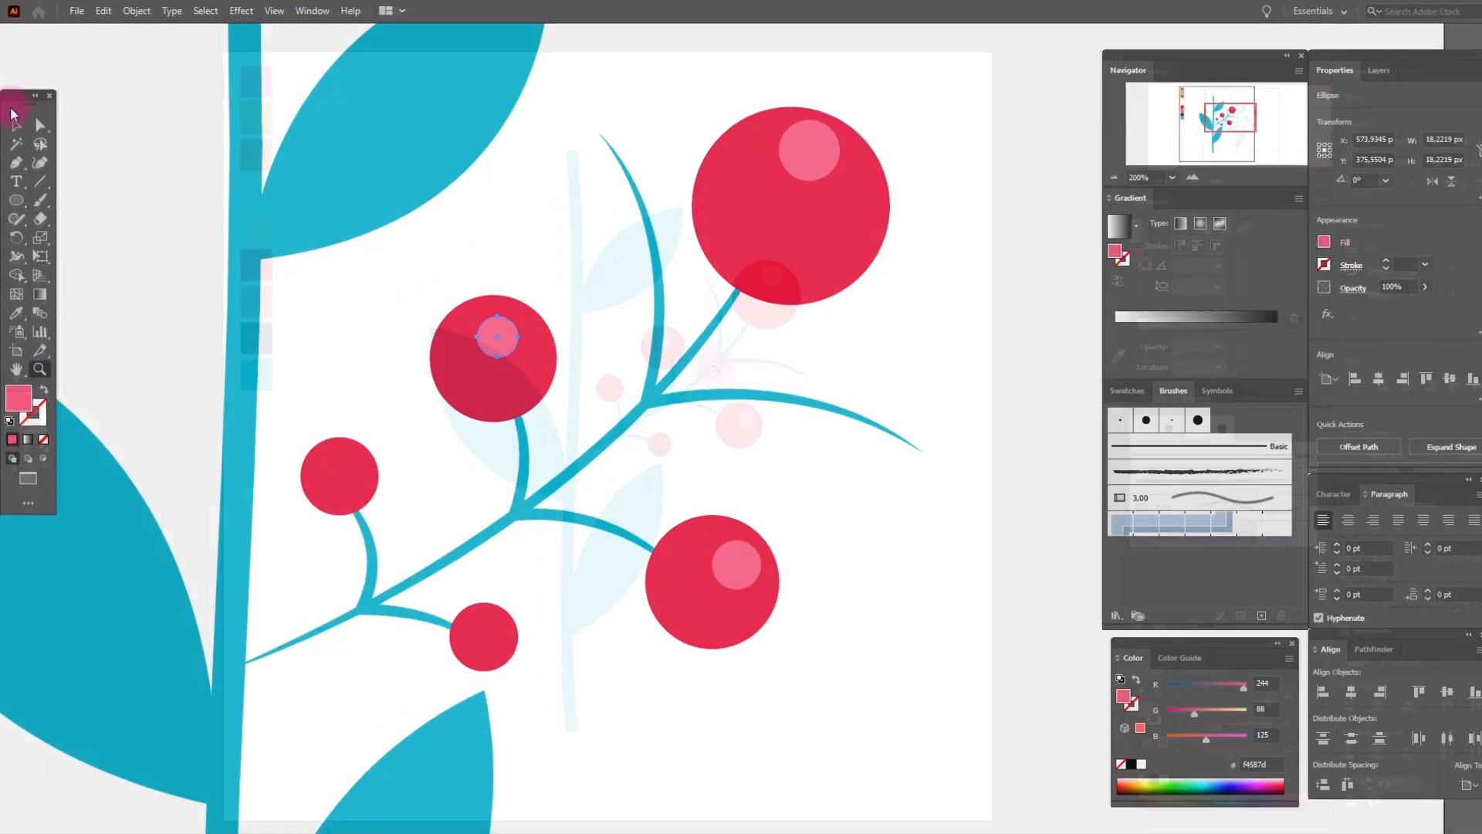
pyautogui.click(14, 120)
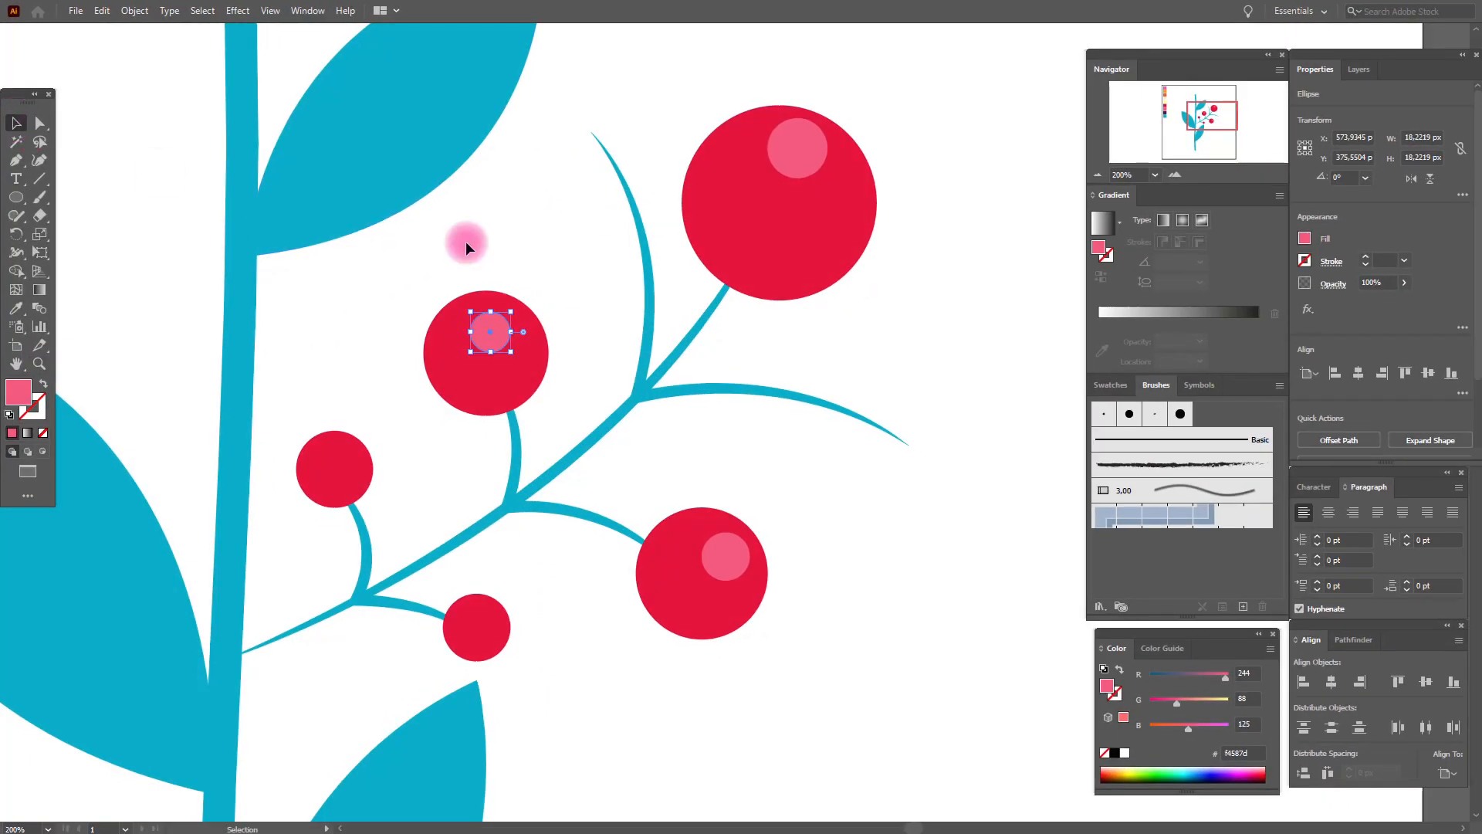
pyautogui.moveTo(498, 344); pyautogui.dragTo(496, 335)
pyautogui.moveTo(740, 563); pyautogui.dragTo(735, 566)
pyautogui.moveTo(803, 171); pyautogui.dragTo(785, 176)
pyautogui.click(959, 175)
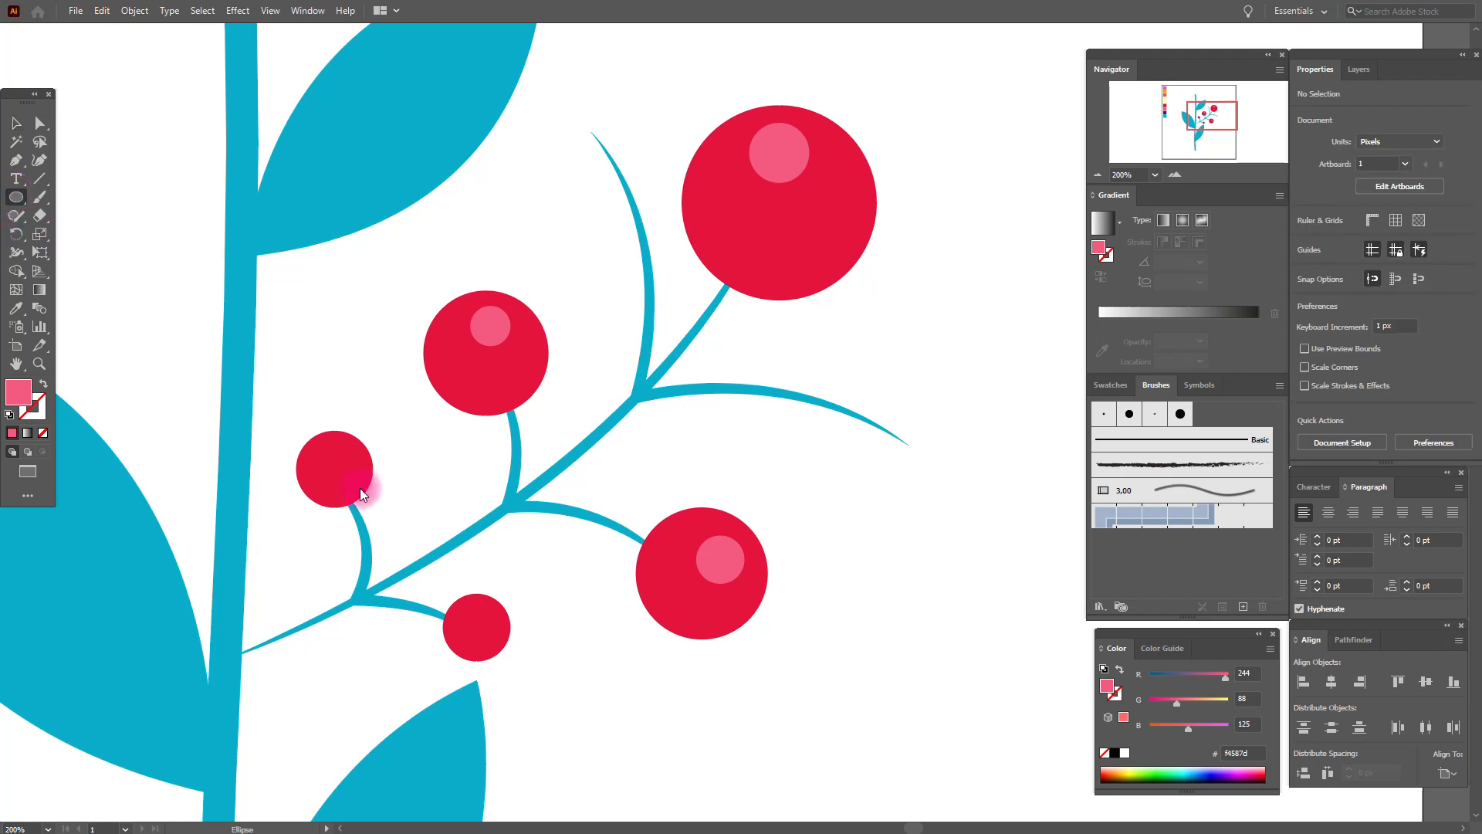
# Step: Add pink highlight circles about 11 px wide to the two small berries and adjust their positions
pyautogui.moveTo(330, 456); pyautogui.dragTo(345, 471)
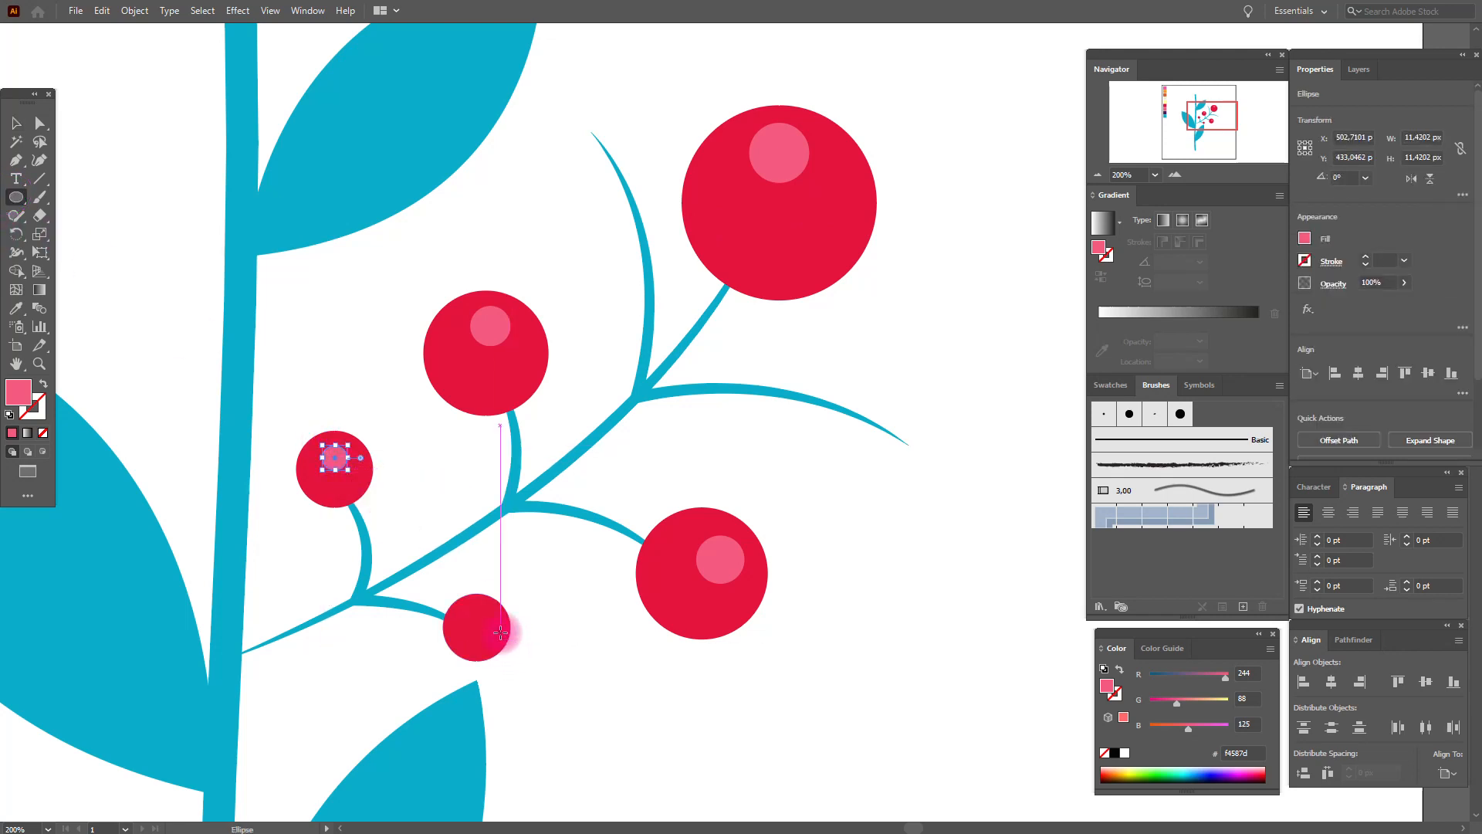
pyautogui.moveTo(486, 612); pyautogui.dragTo(508, 634)
pyautogui.press('v')
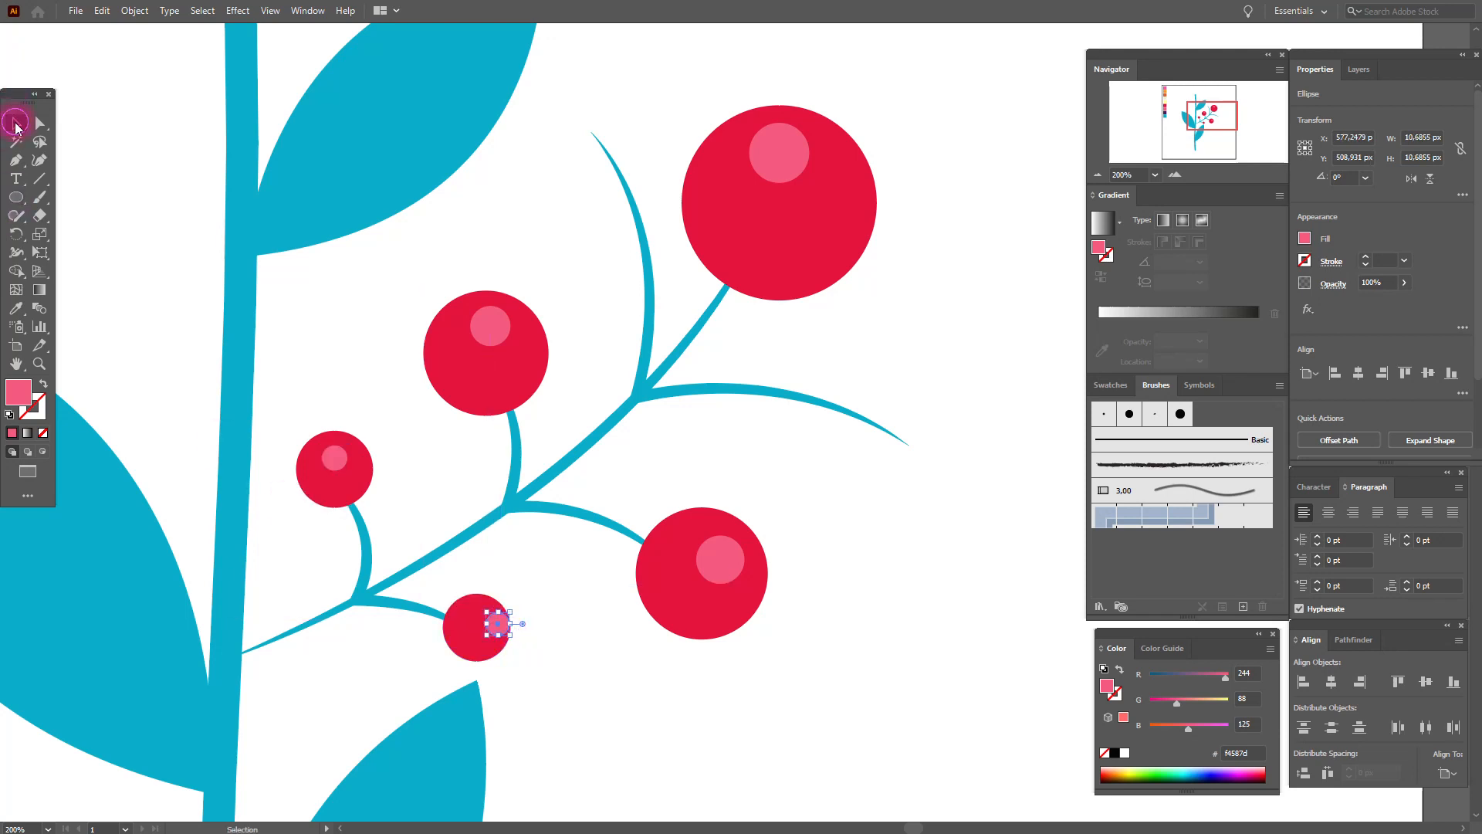
pyautogui.moveTo(500, 619); pyautogui.dragTo(493, 616)
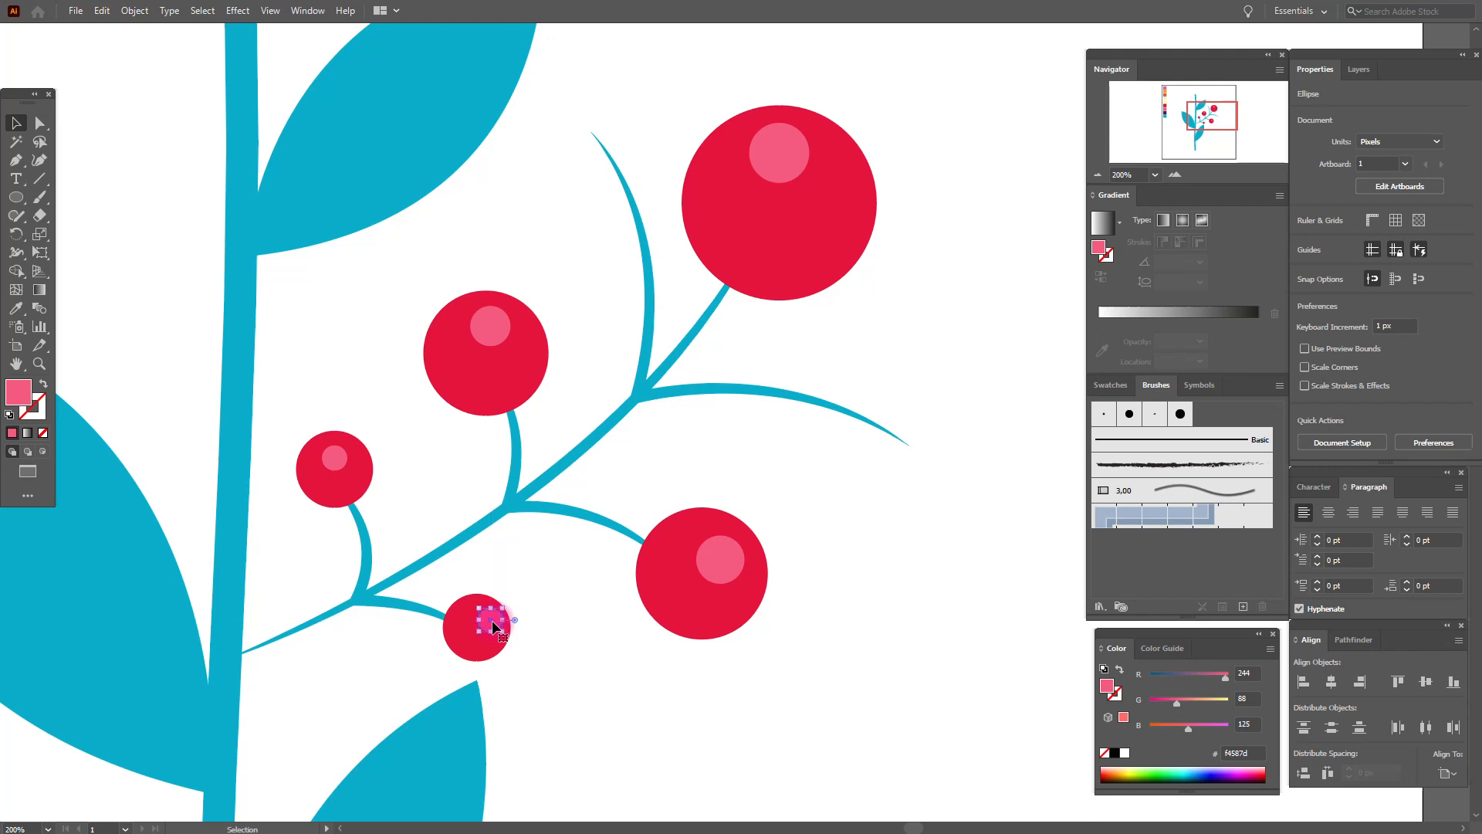
pyautogui.moveTo(343, 462); pyautogui.dragTo(341, 460)
pyautogui.click(139, 350)
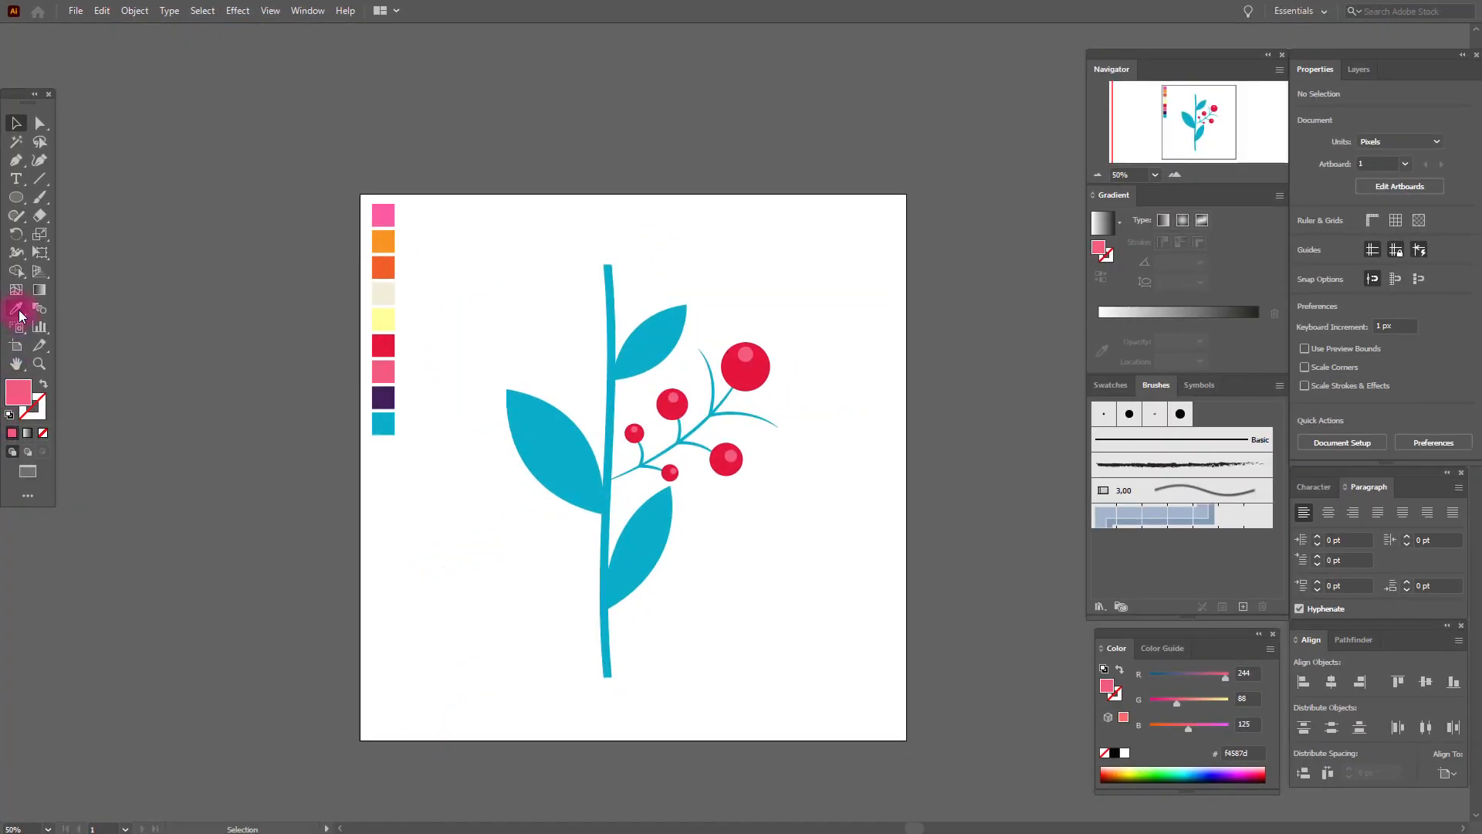
# Step: Draw a square about 267 px wide in the palette's dark purple, in the artboard's lower-left area beside the stem
pyautogui.click(19, 314)
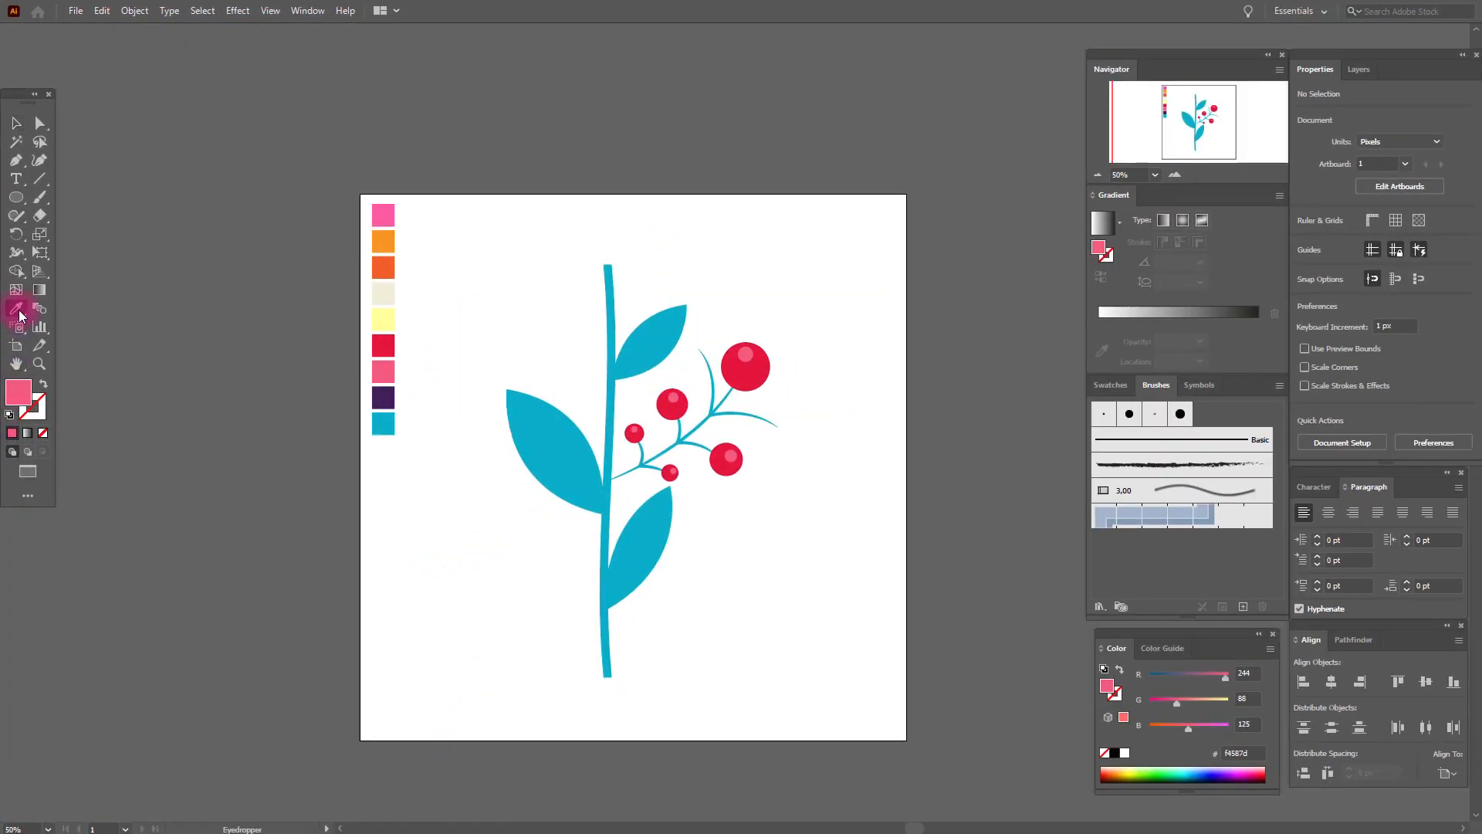
pyautogui.click(392, 390)
pyautogui.click(17, 200)
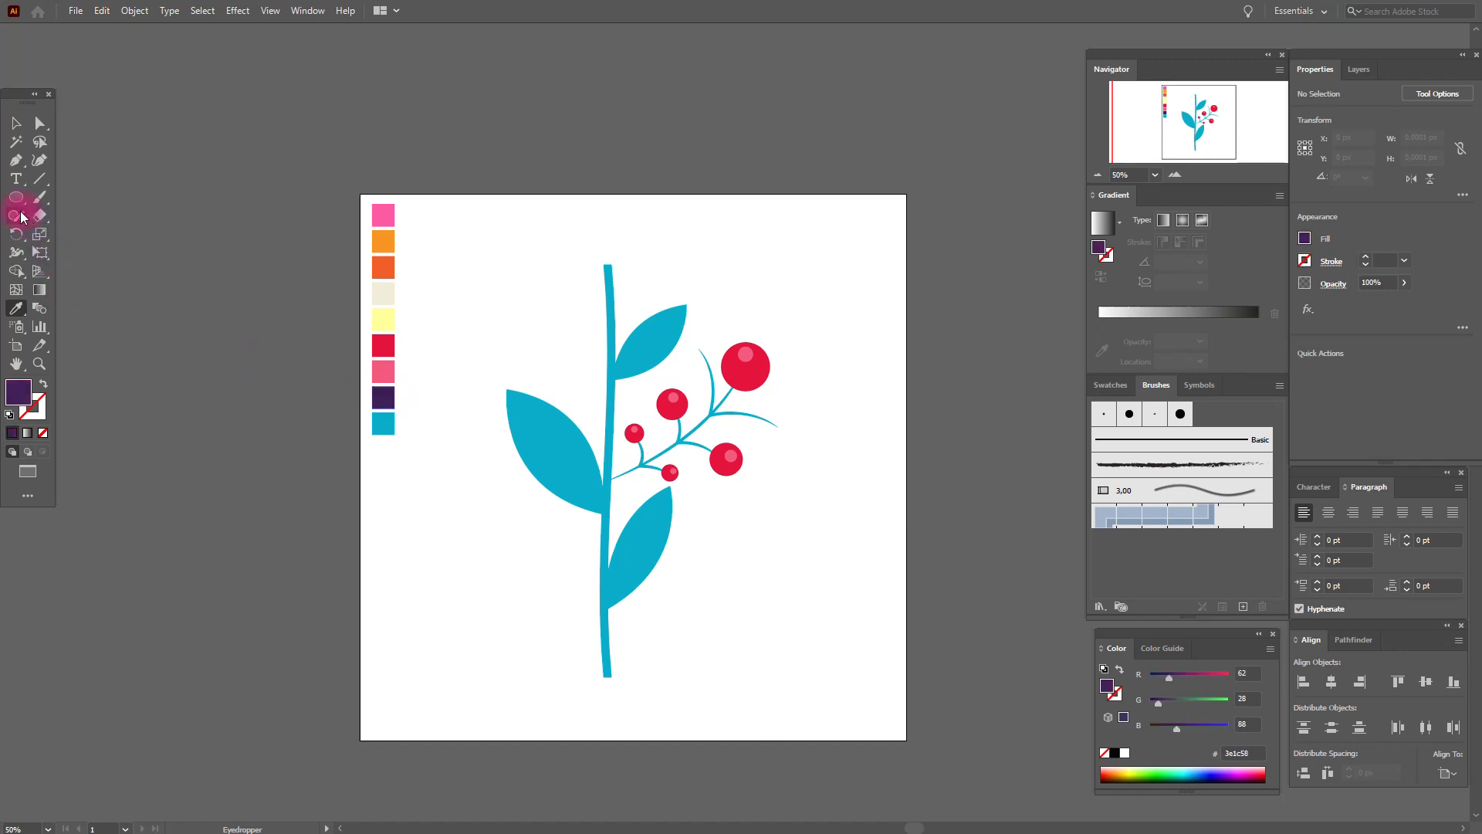
pyautogui.moveTo(17, 205); pyautogui.dragTo(49, 197)
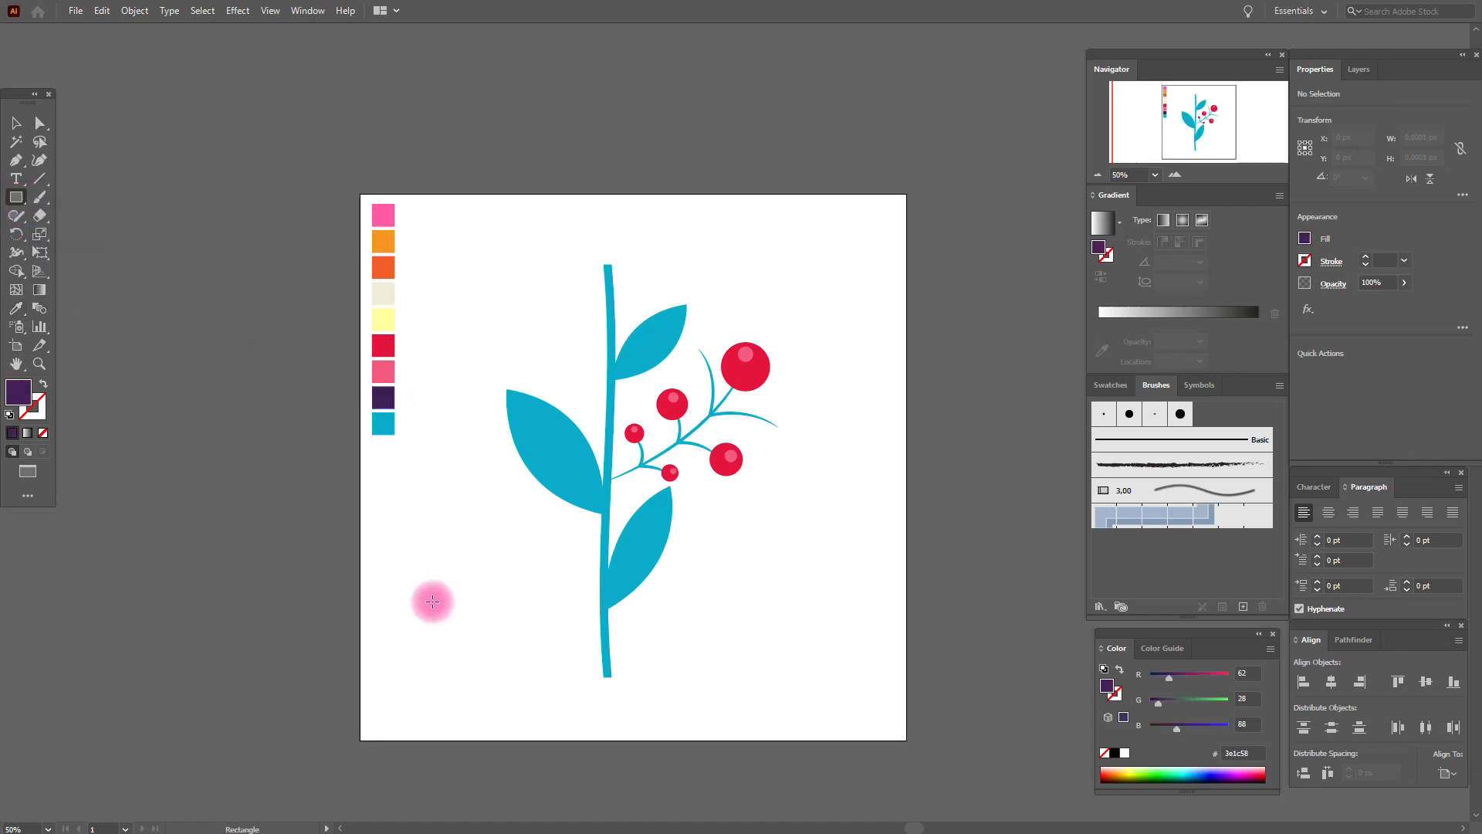
pyautogui.moveTo(397, 569); pyautogui.dragTo(525, 702)
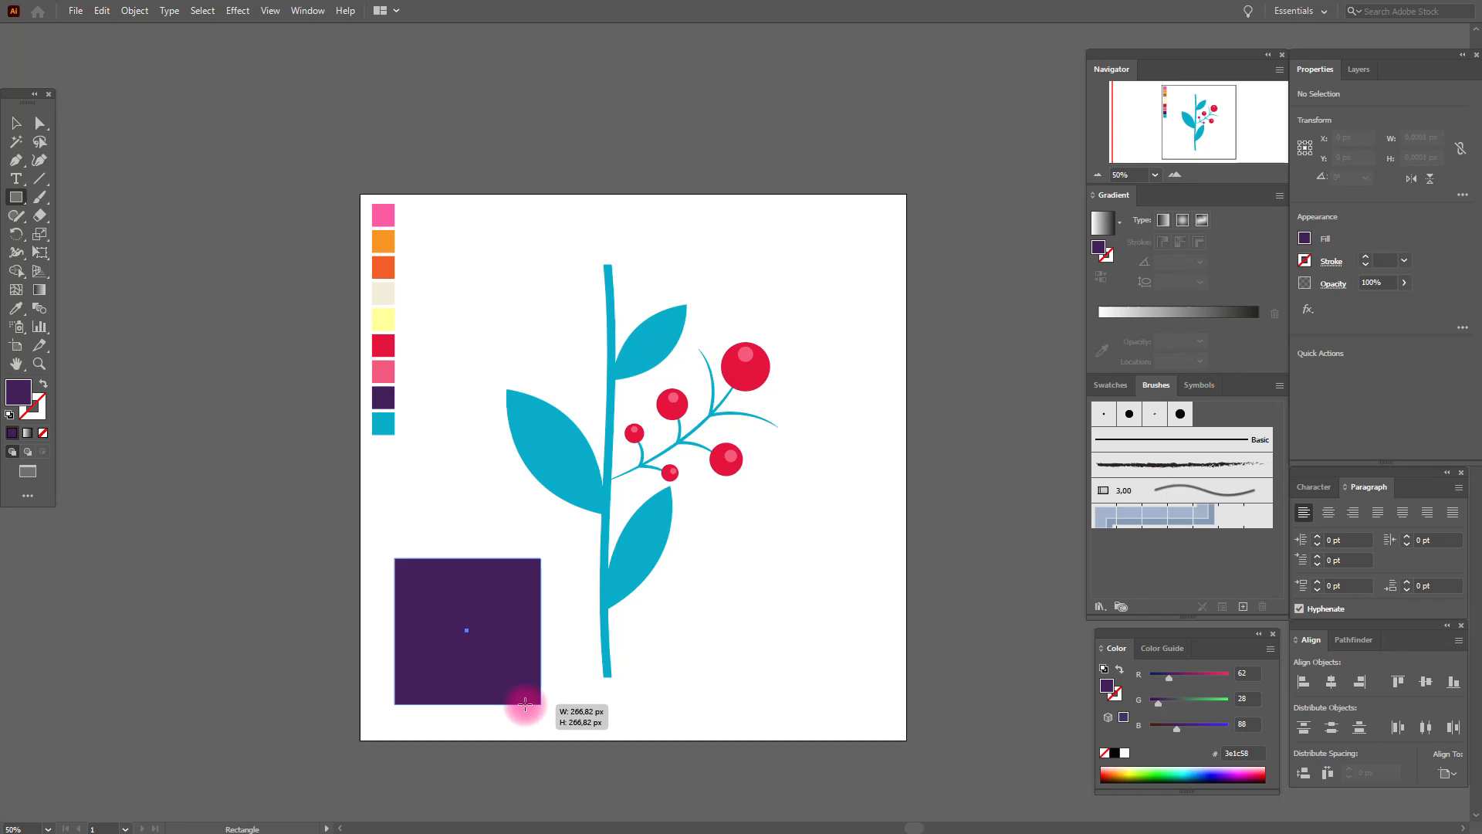
# Step: Add five spaced anchor points along the top edge of the purple square
pyautogui.moveTo(17, 162); pyautogui.dragTo(72, 178)
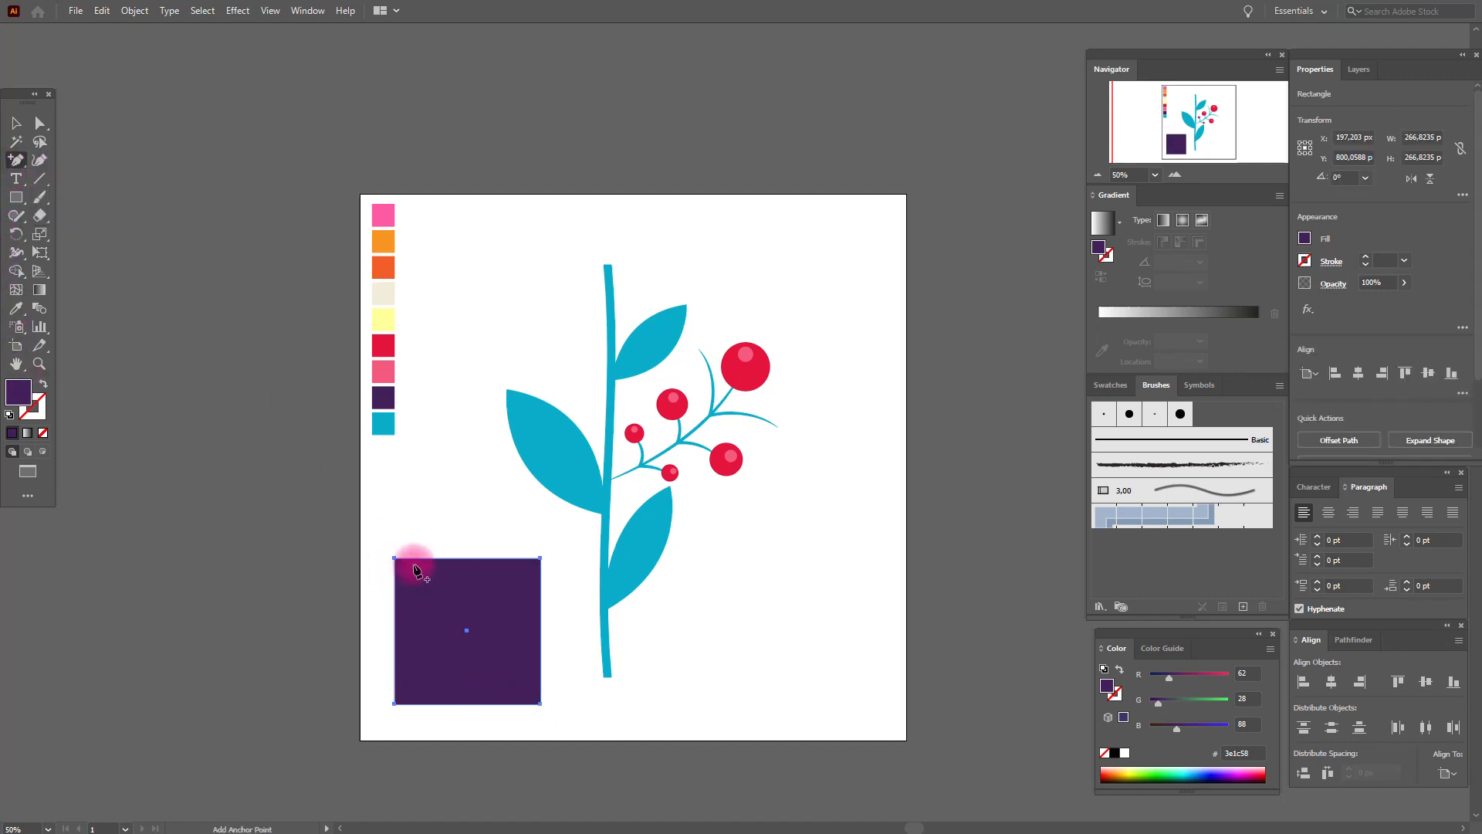
pyautogui.click(414, 558)
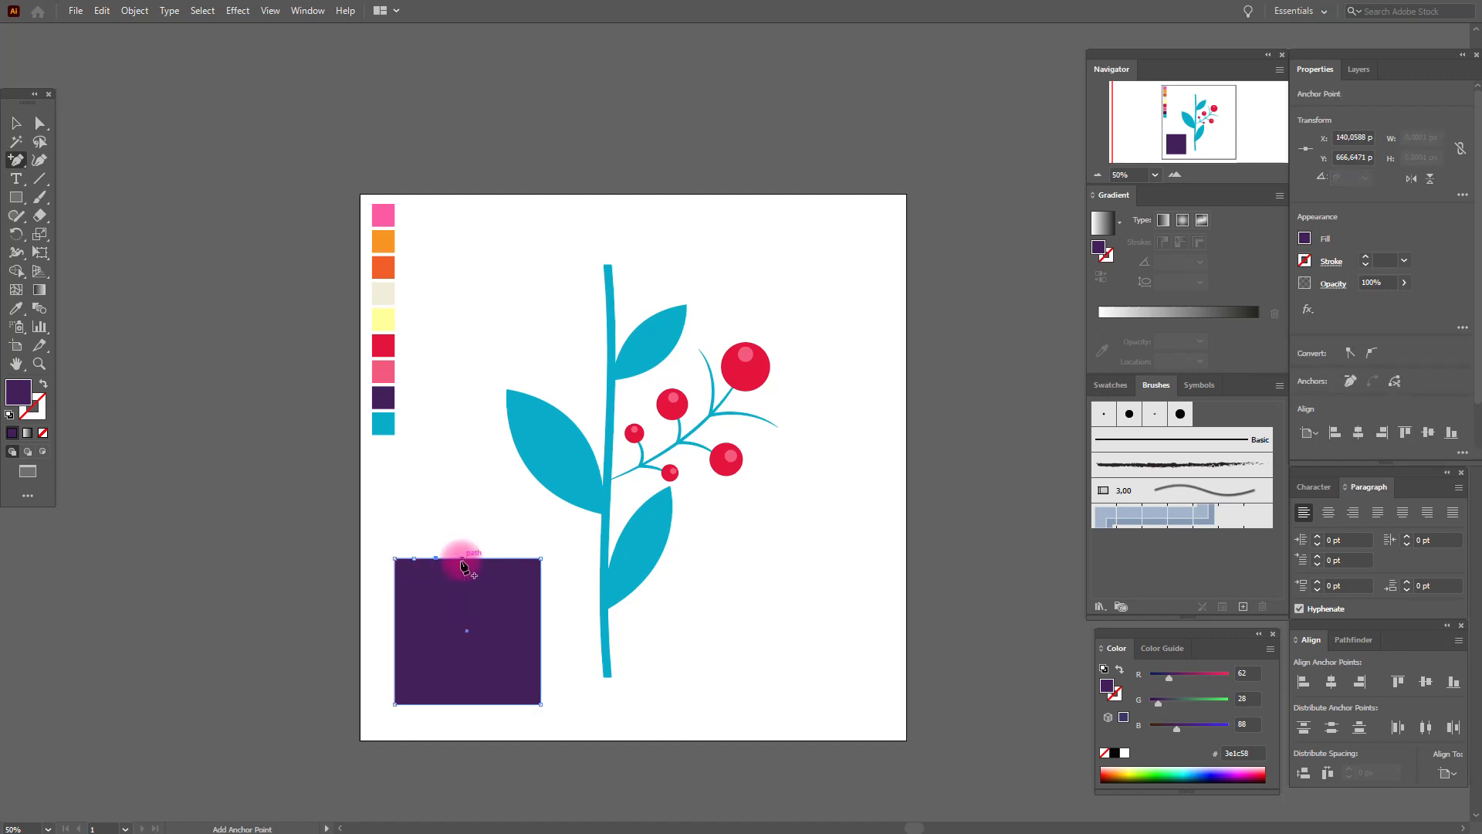
pyautogui.click(459, 558)
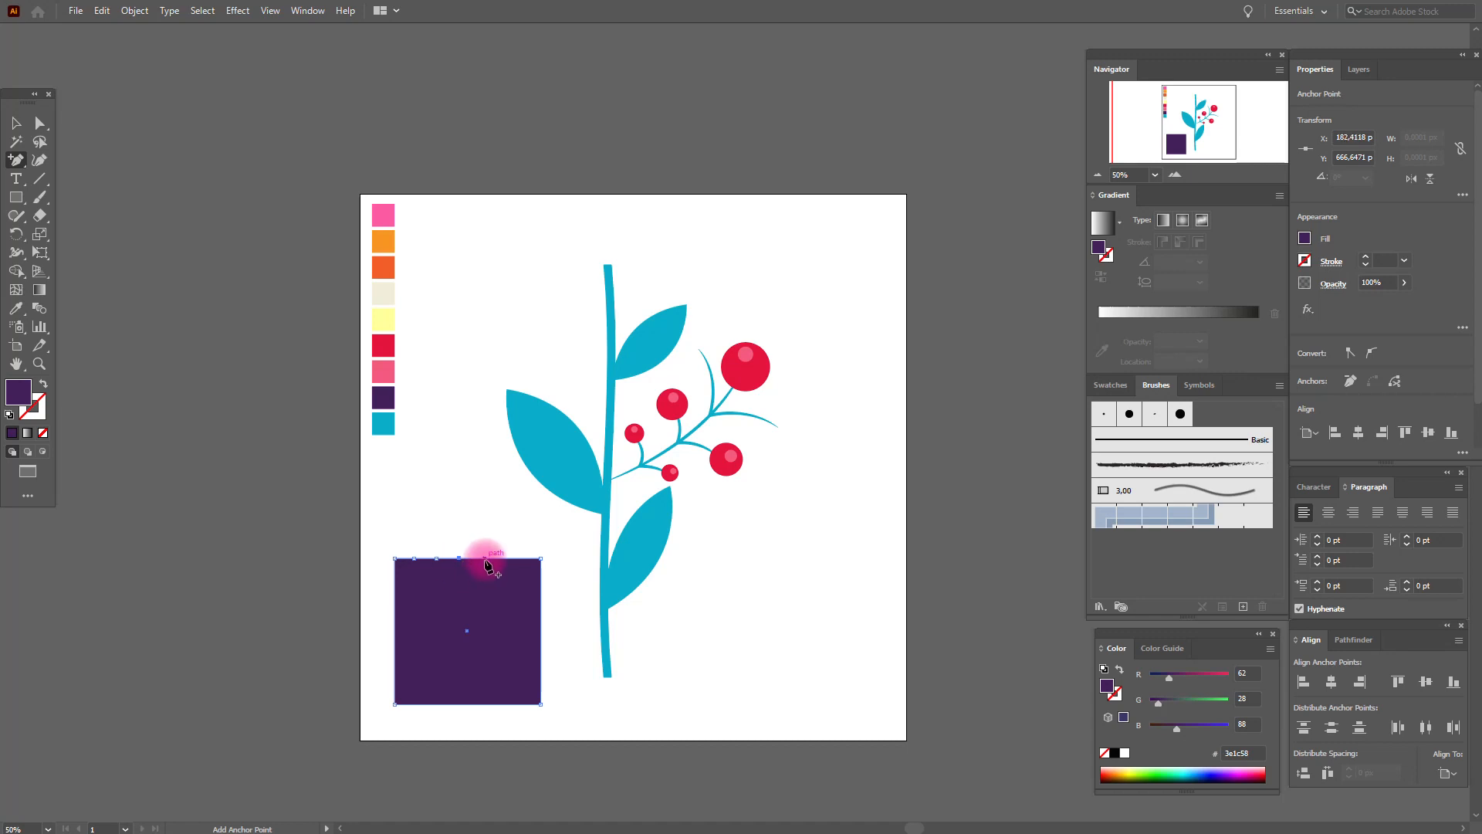
pyautogui.click(501, 558)
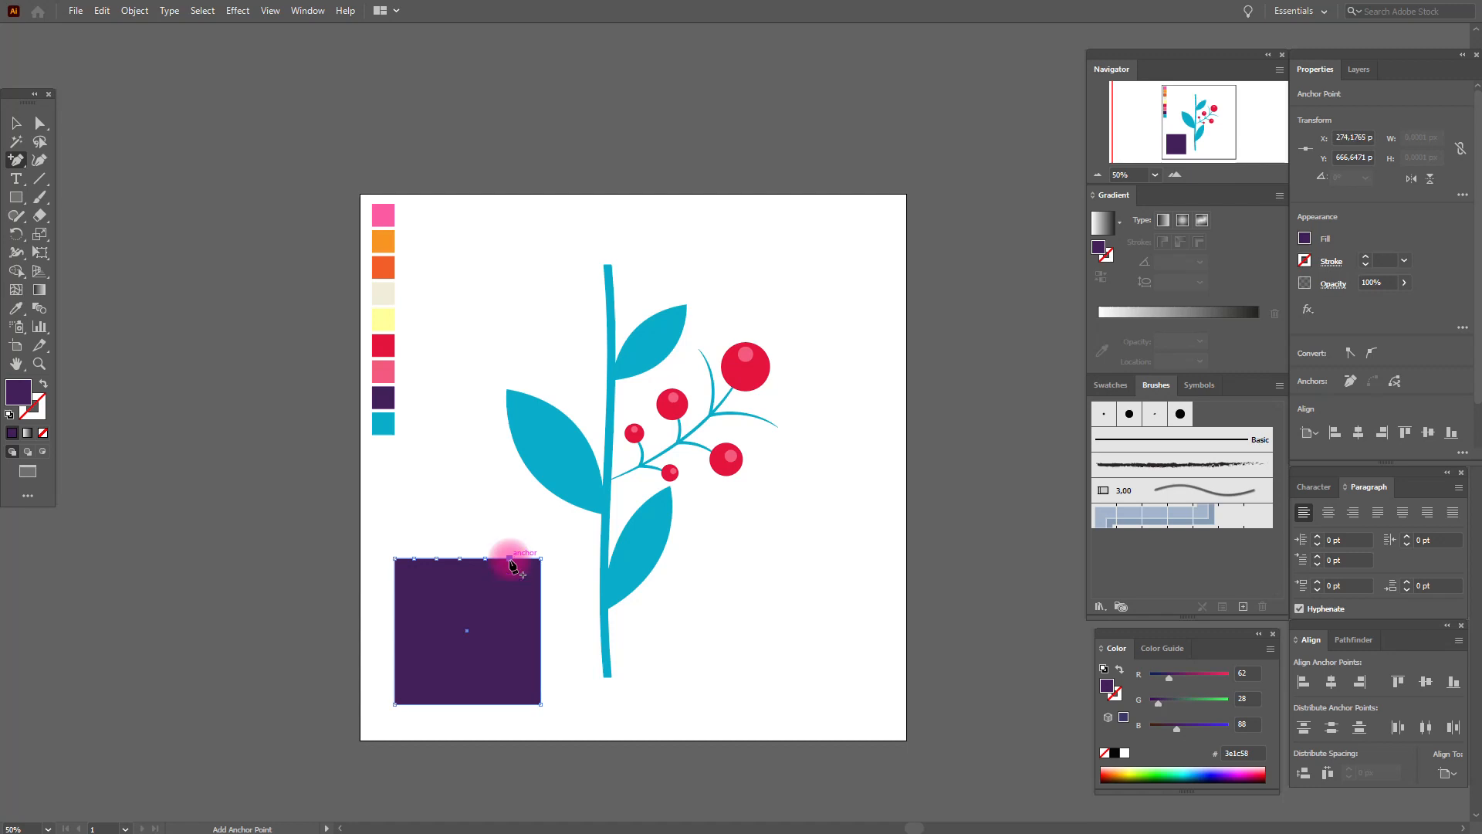
# Step: Pull the first, third and fifth added anchor points down into the purple square to form a crown of four spikes
pyautogui.click(43, 125)
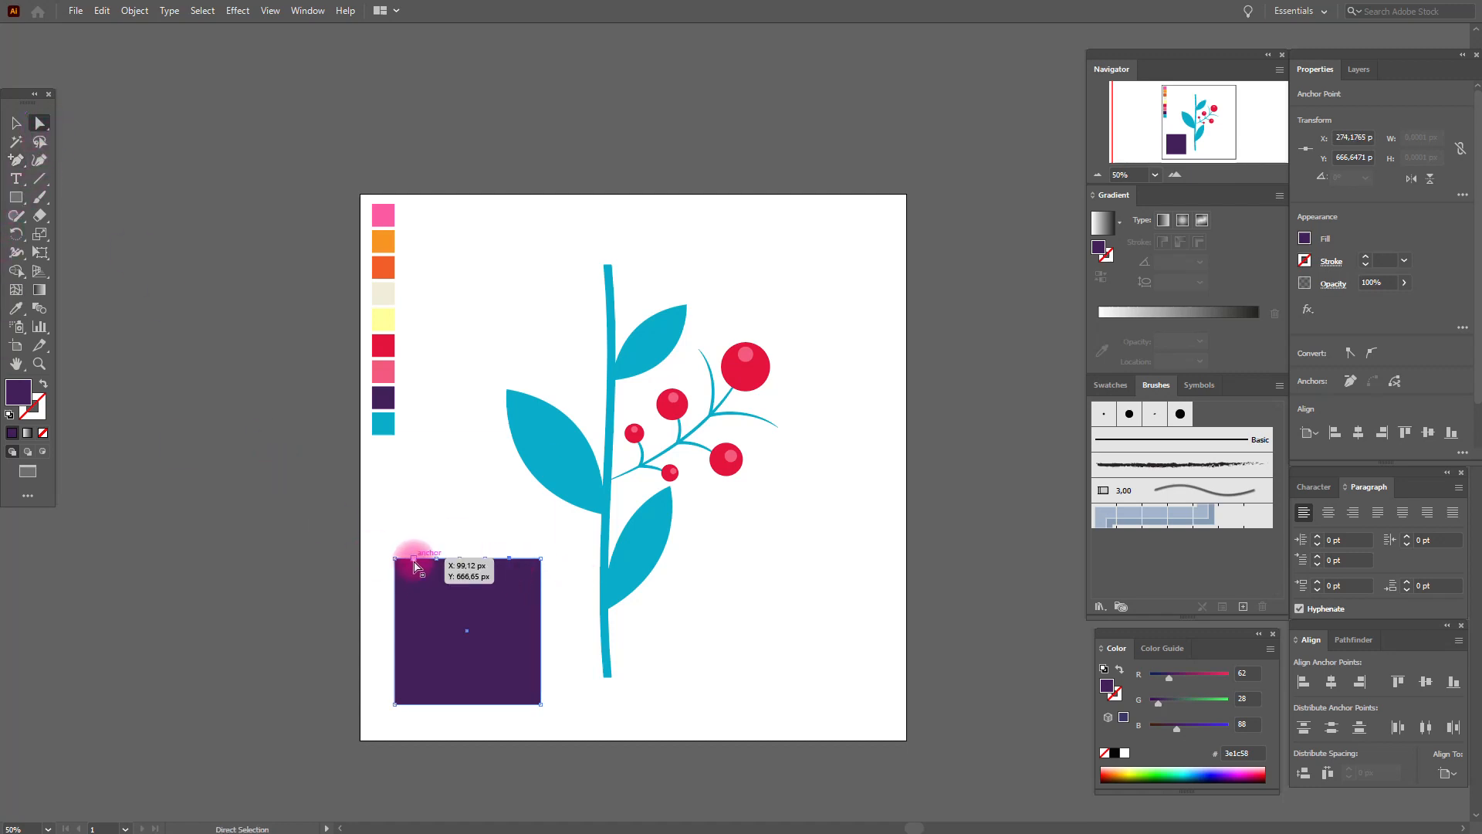
pyautogui.moveTo(414, 564); pyautogui.dragTo(423, 643)
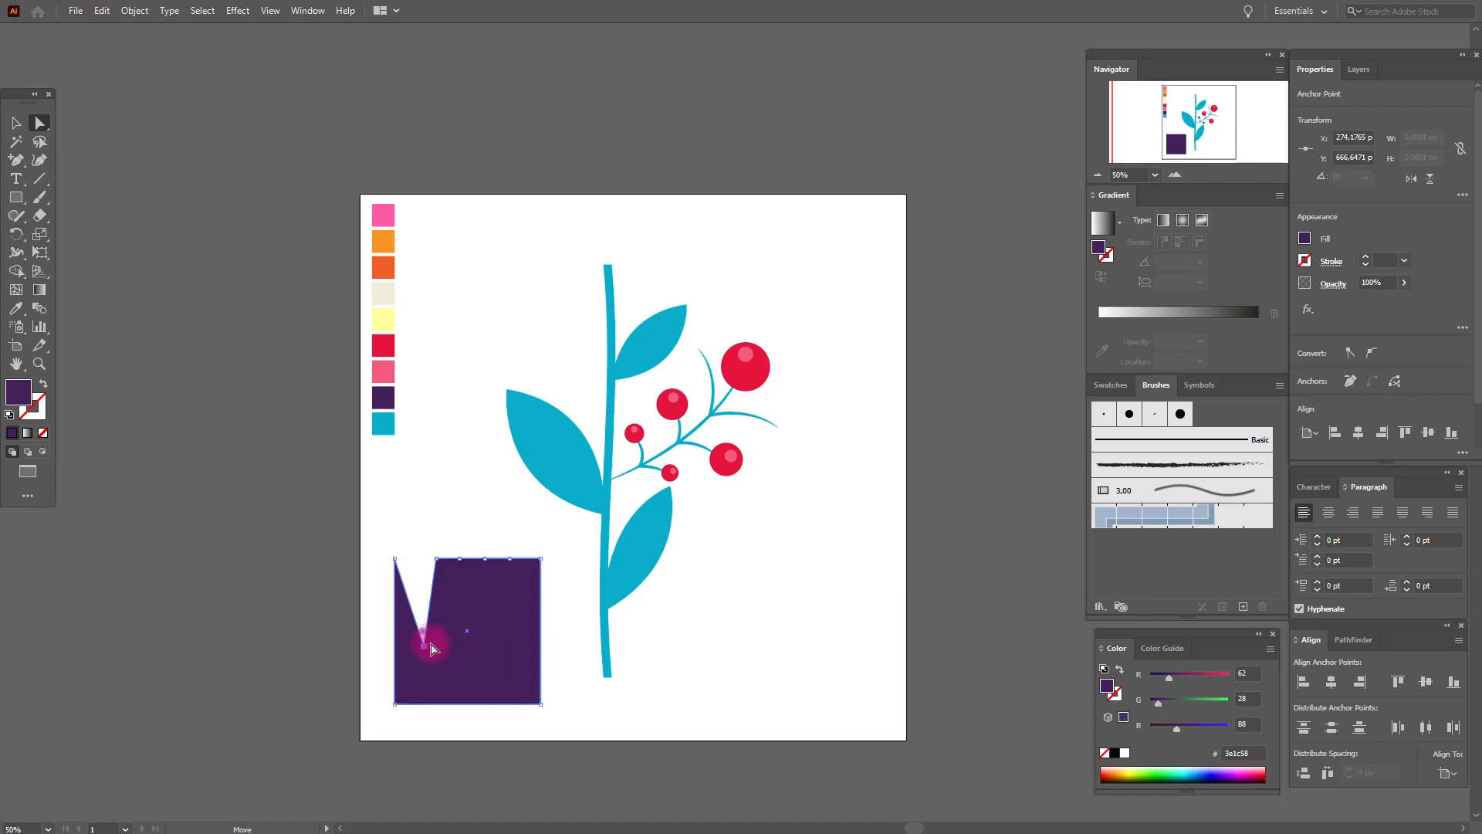
pyautogui.moveTo(461, 567); pyautogui.dragTo(463, 646)
pyautogui.moveTo(514, 562); pyautogui.dragTo(508, 647)
pyautogui.click(561, 609)
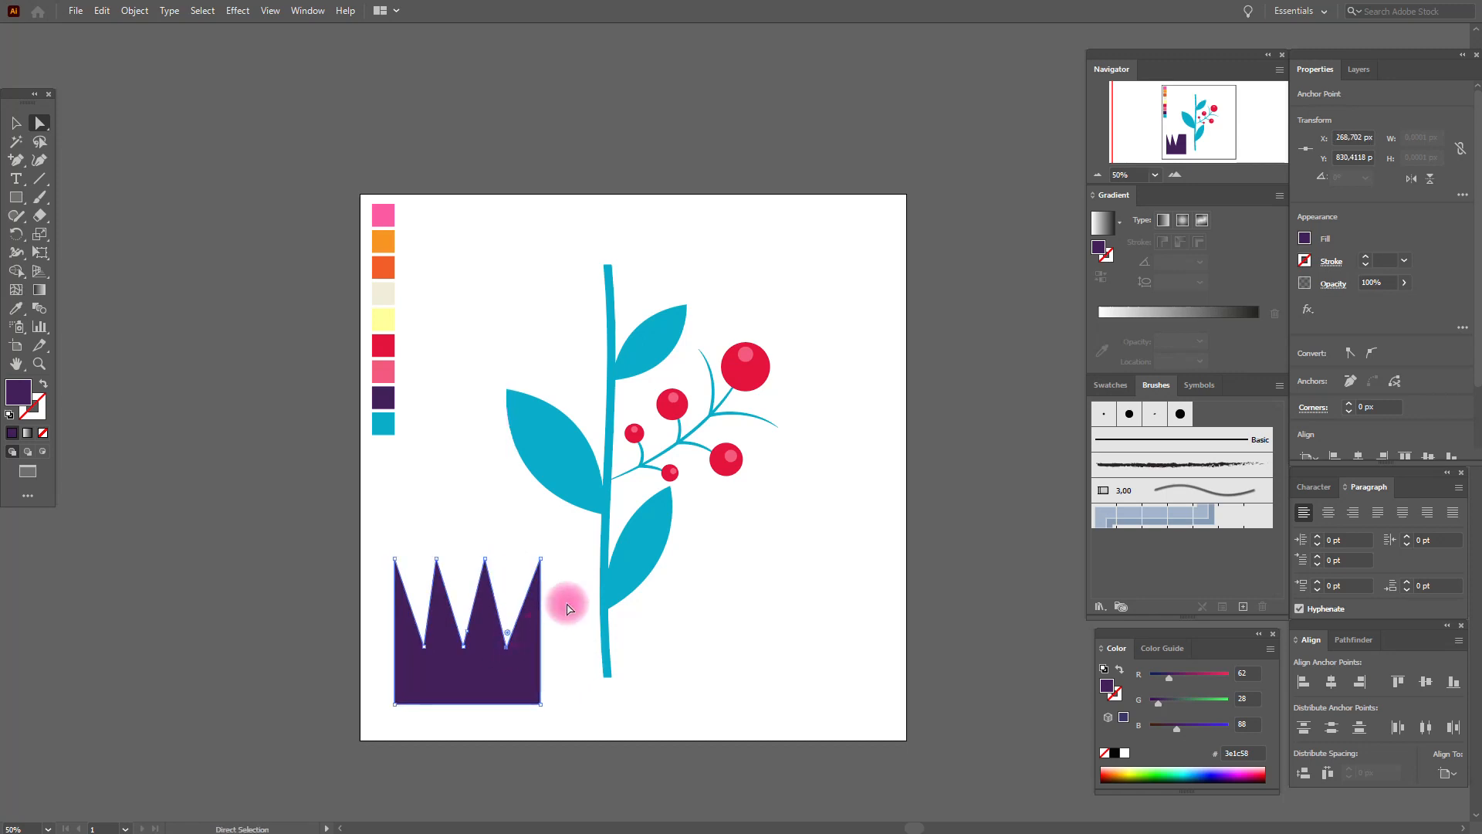
# Step: Move the two bottom corners of the purple crown inward so its base tapers evenly
pyautogui.click(17, 178)
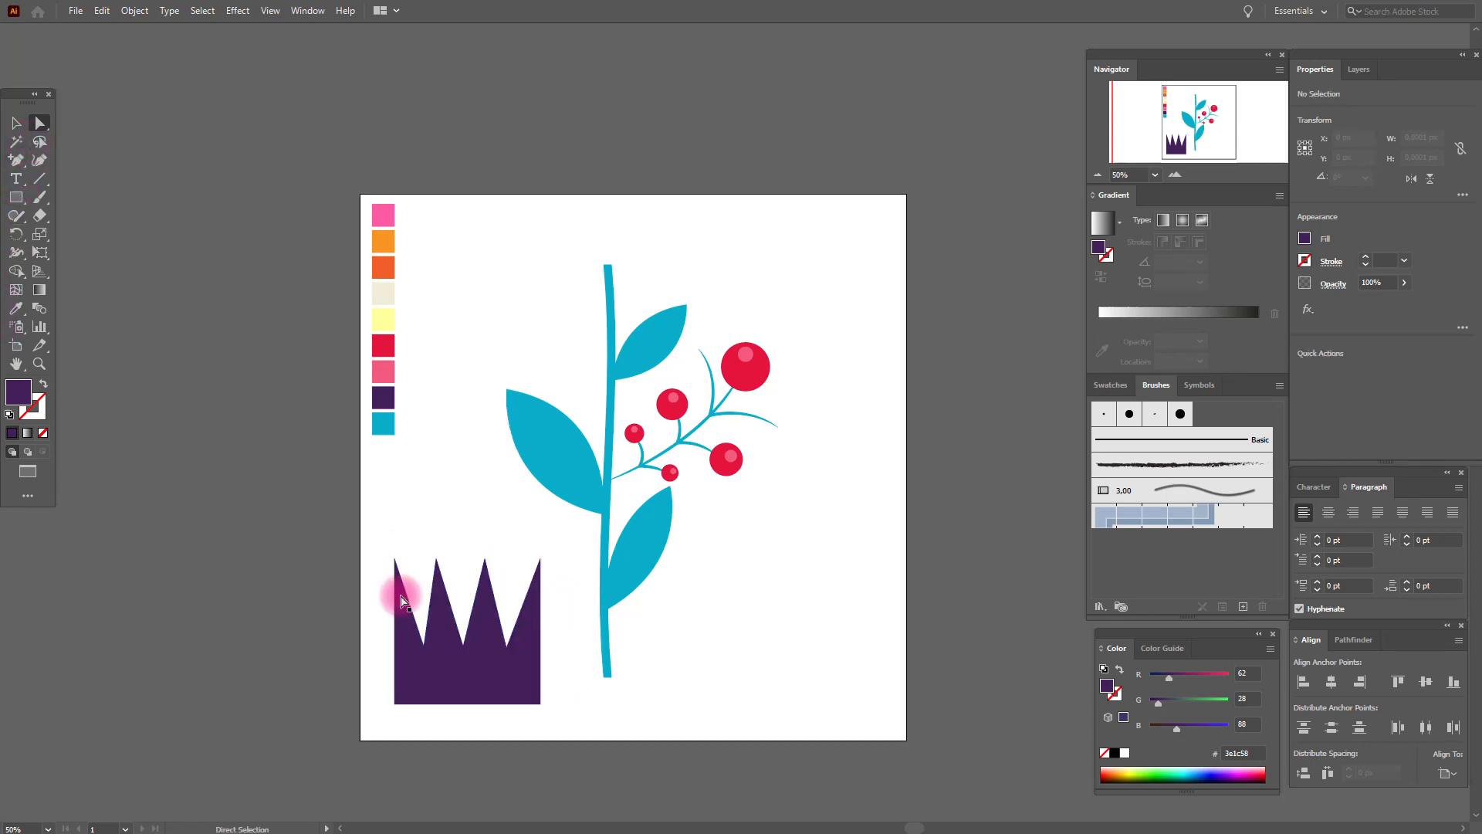
pyautogui.moveTo(396, 708); pyautogui.dragTo(415, 709)
pyautogui.moveTo(542, 708); pyautogui.dragTo(524, 708)
pyautogui.click(146, 585)
# Step: Shrink the crown to about 28 px wide, rotate it about 40° clockwise and place it on the largest berry's upper-right edge
pyautogui.click(16, 123)
pyautogui.moveTo(423, 521); pyautogui.dragTo(788, 345)
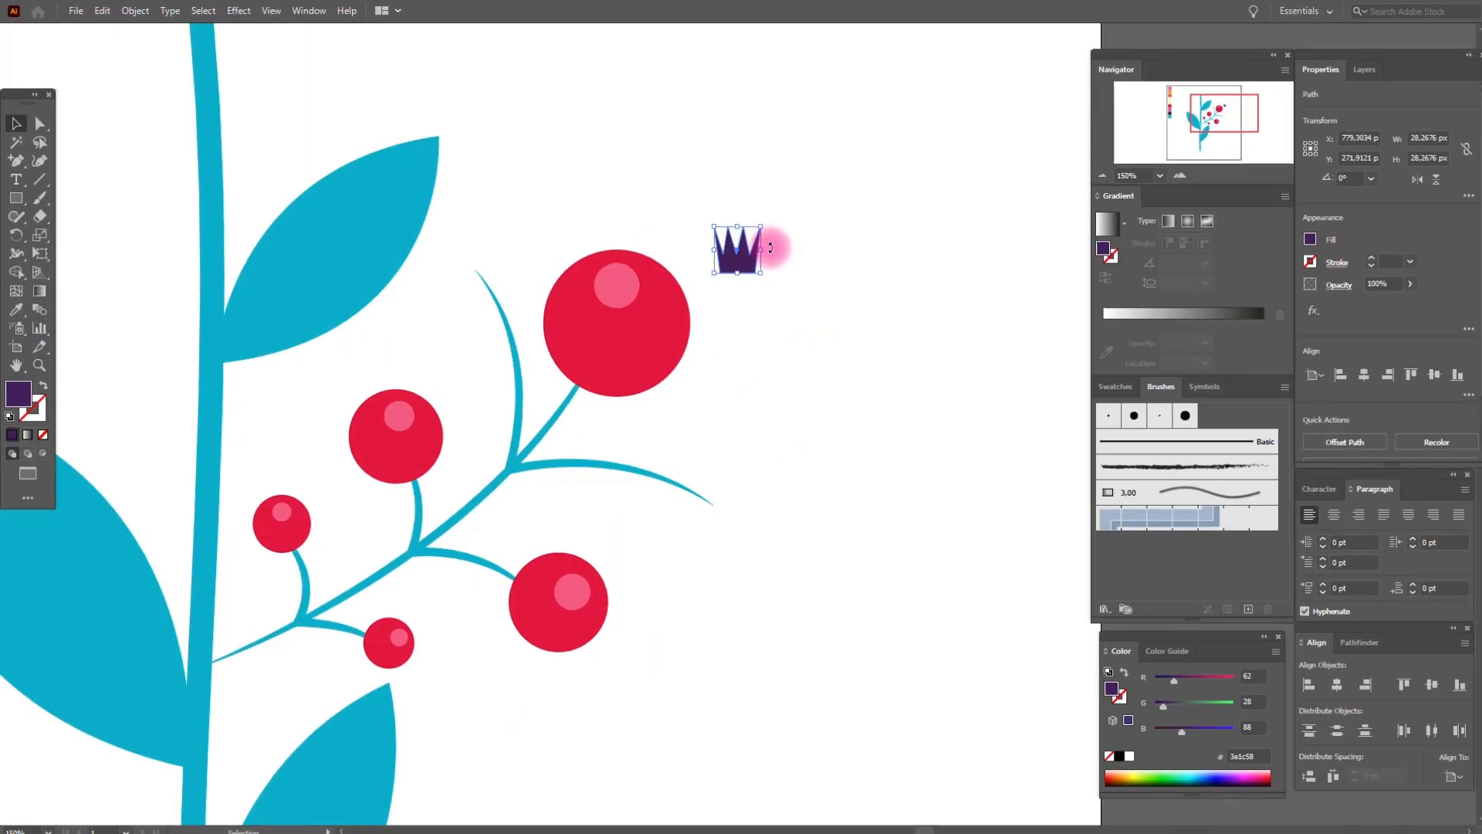
pyautogui.moveTo(778, 242); pyautogui.dragTo(666, 276)
# Step: Send the purple crown to the back of the stacking order, behind the largest berry
pyautogui.rightClick(666, 276)
pyautogui.moveTo(779, 533)
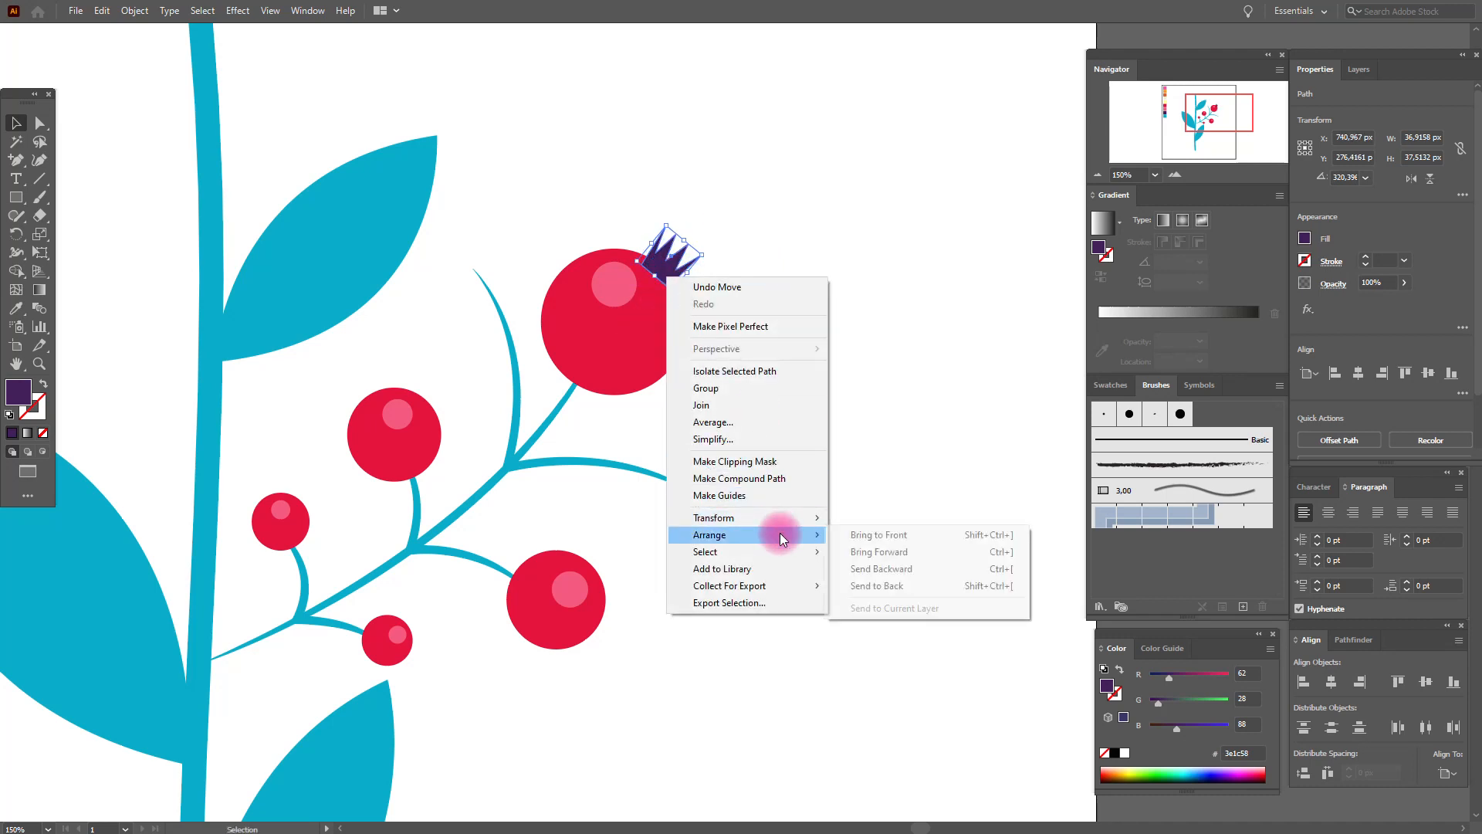
pyautogui.click(854, 572)
pyautogui.rightClick(678, 266)
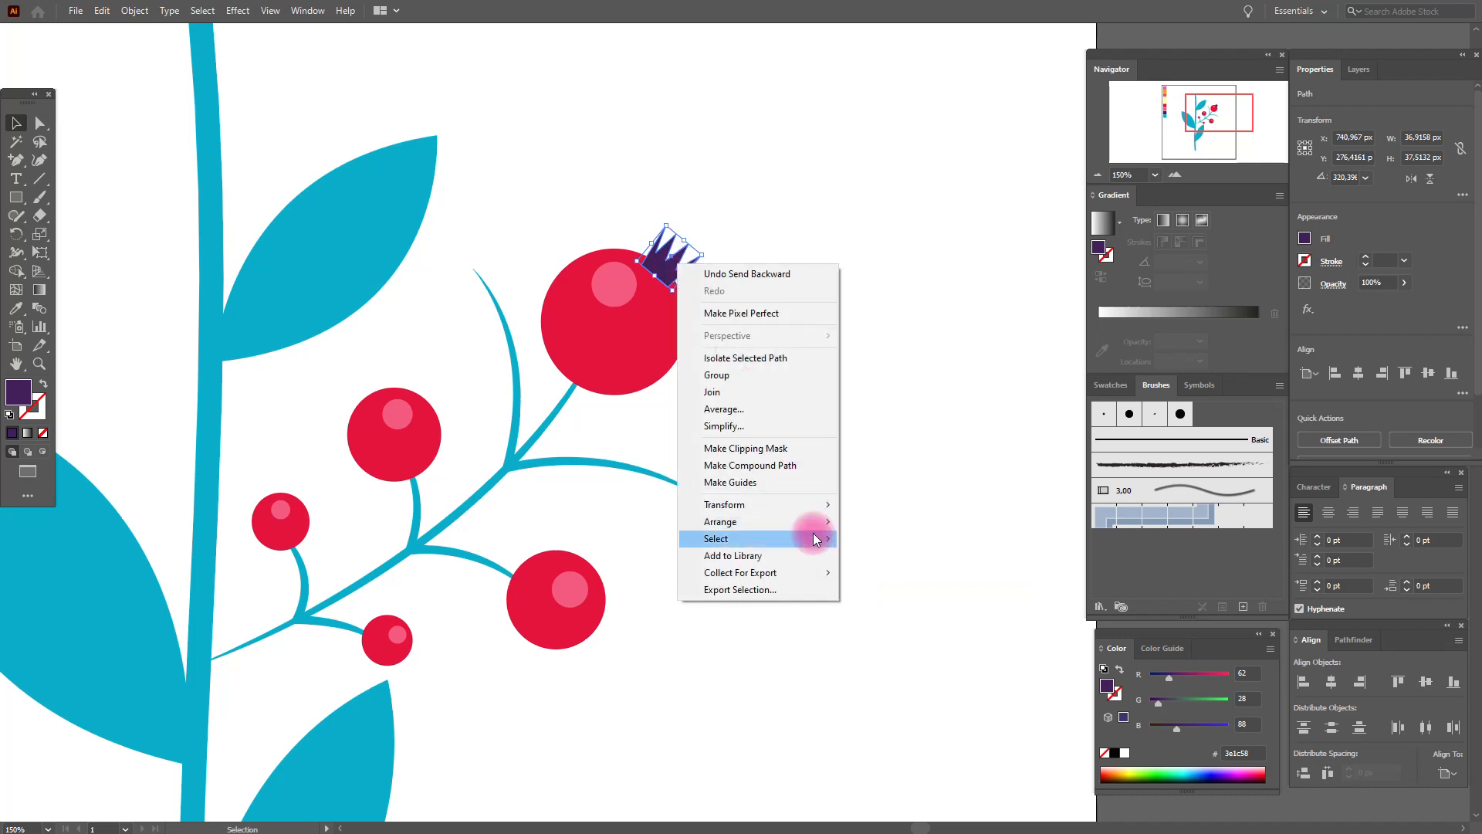
pyautogui.moveTo(812, 522)
pyautogui.click(879, 572)
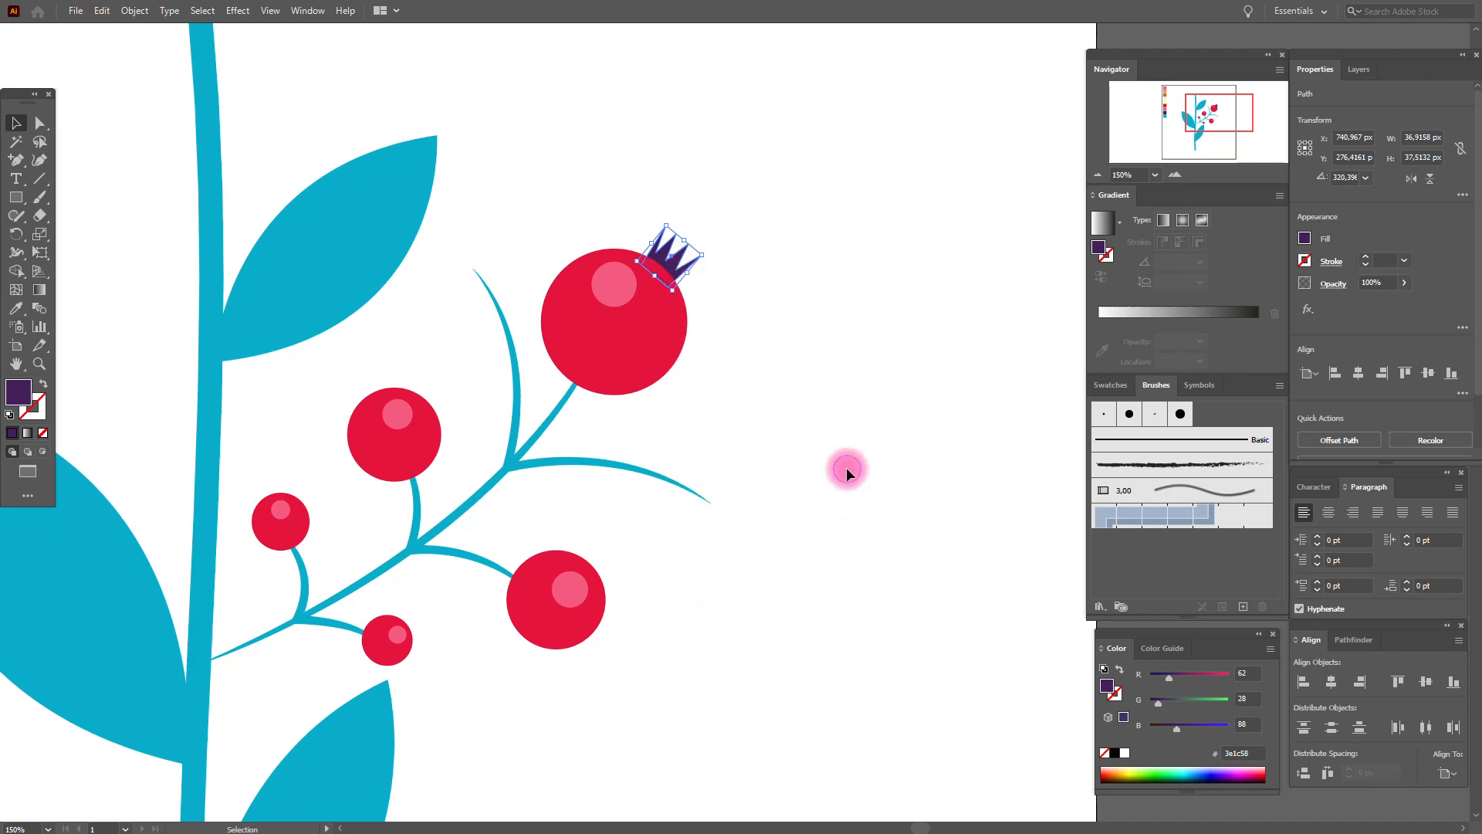
pyautogui.click(847, 469)
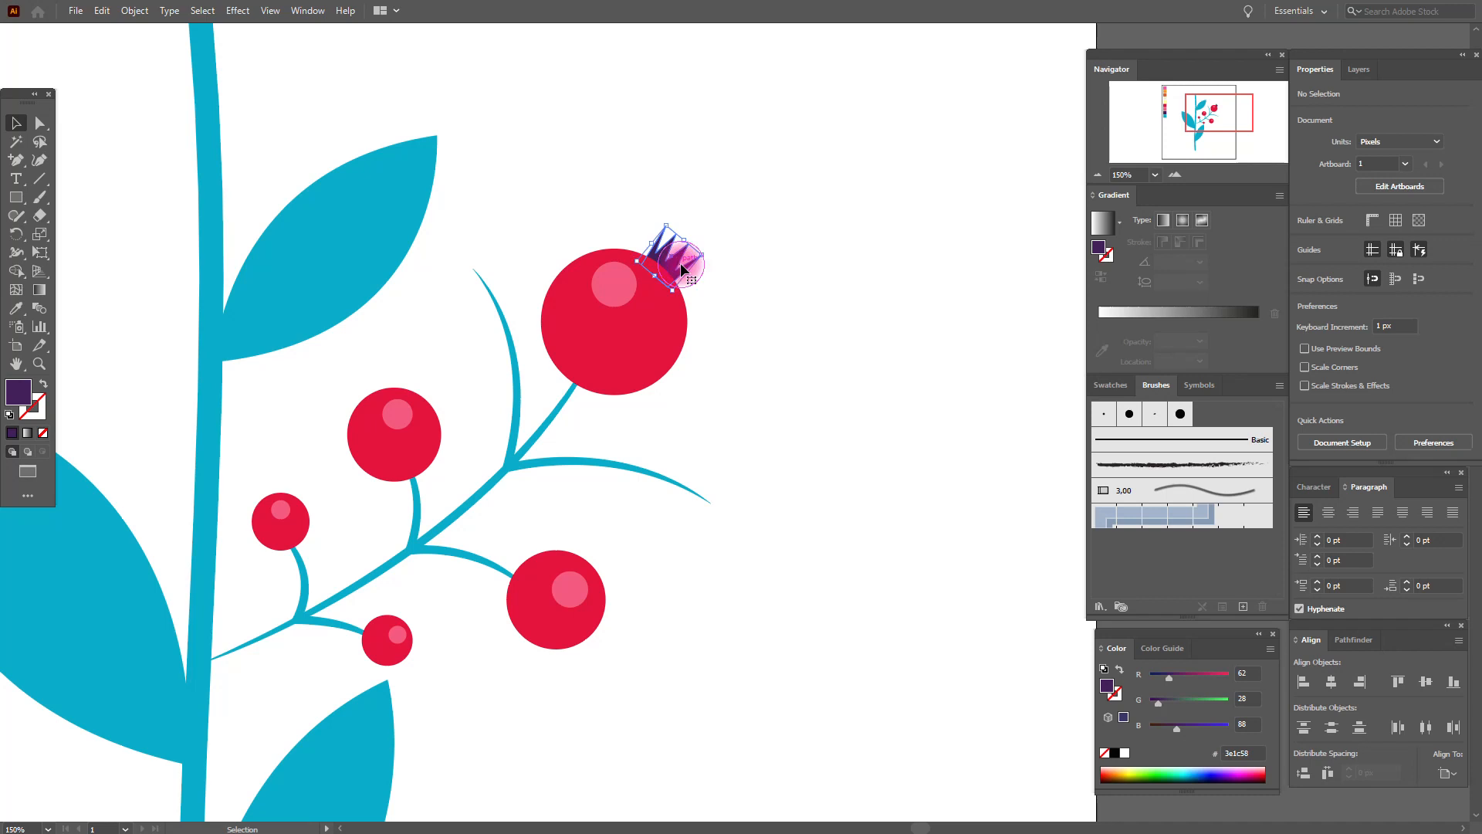
# Step: Place a smaller crown copy, about 22 px wide and tilted left, on the upper middle berry's upper-left edge and send it to the back
pyautogui.moveTo(681, 268); pyautogui.dragTo(781, 391)
pyautogui.moveTo(734, 463); pyautogui.dragTo(377, 389)
pyautogui.rightClick(376, 389)
pyautogui.moveTo(512, 649)
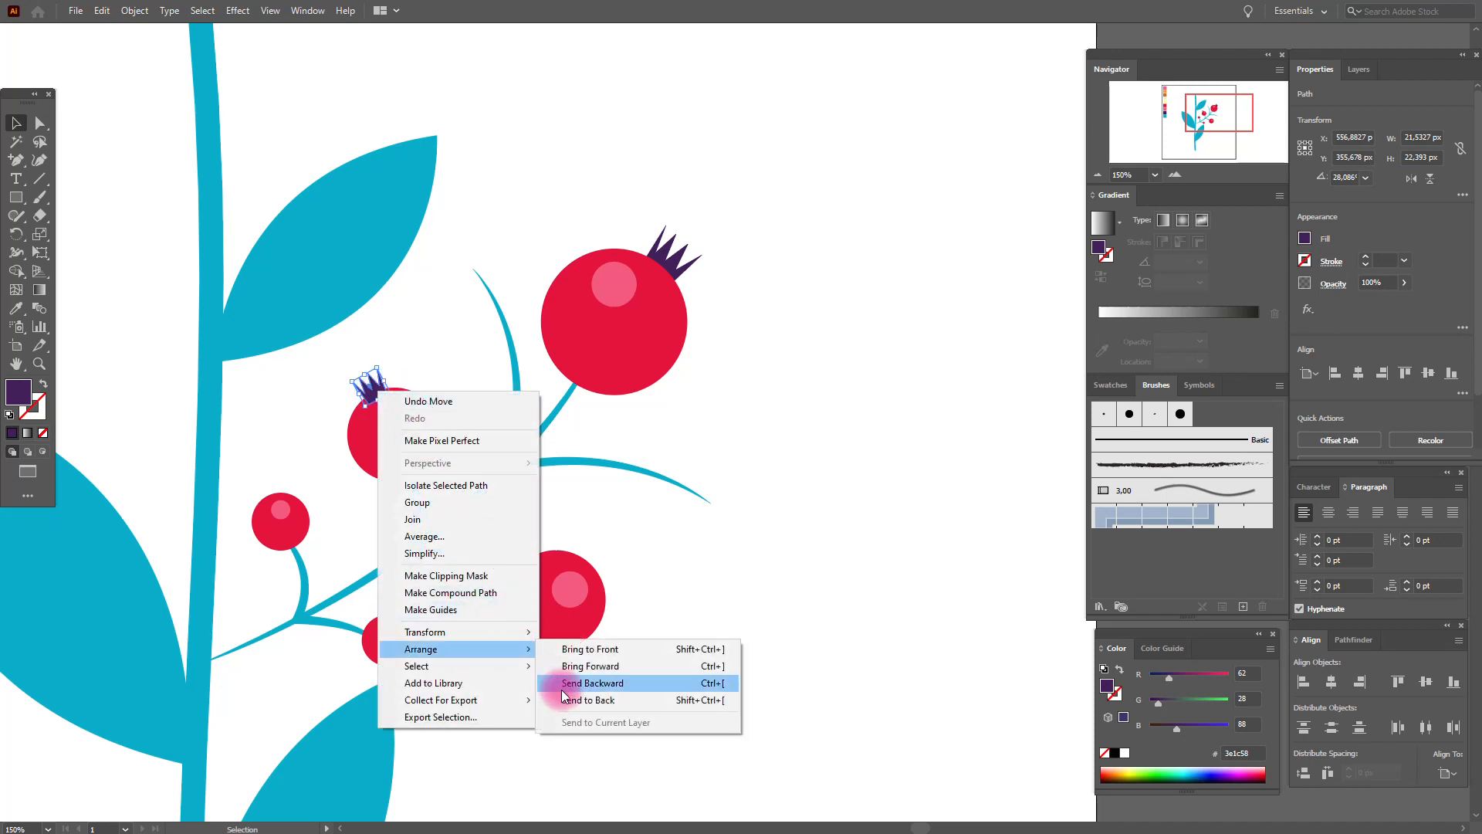
pyautogui.click(571, 700)
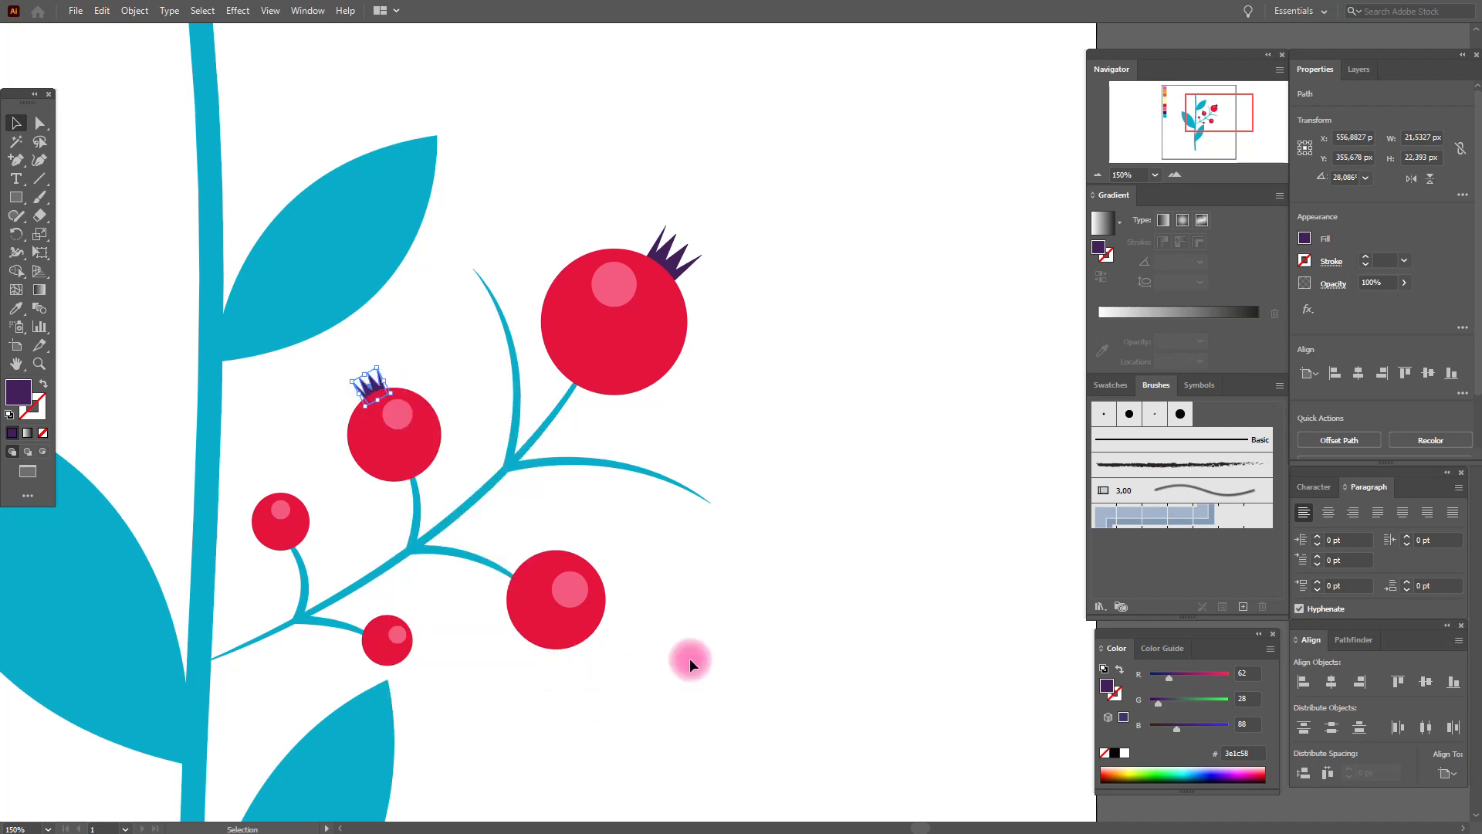
# Step: Place another crown copy, about 23 px wide and pointing down-right, at the lower-right berry's outer edge and arrange it behind the berry
pyautogui.click(376, 376)
pyautogui.moveTo(384, 384); pyautogui.dragTo(589, 640)
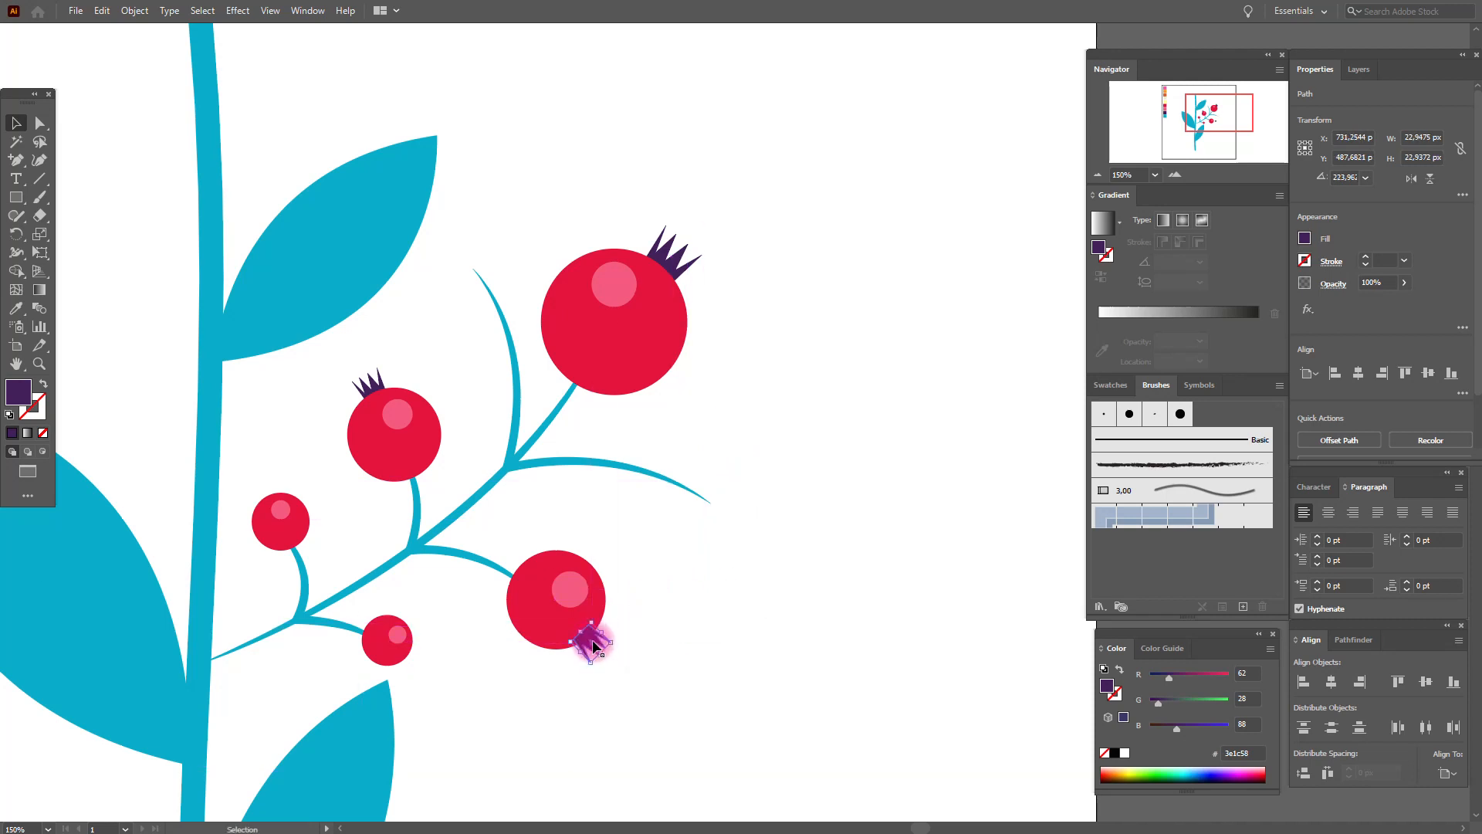
pyautogui.rightClick(596, 645)
pyautogui.moveTo(703, 576)
pyautogui.click(809, 617)
pyautogui.click(636, 645)
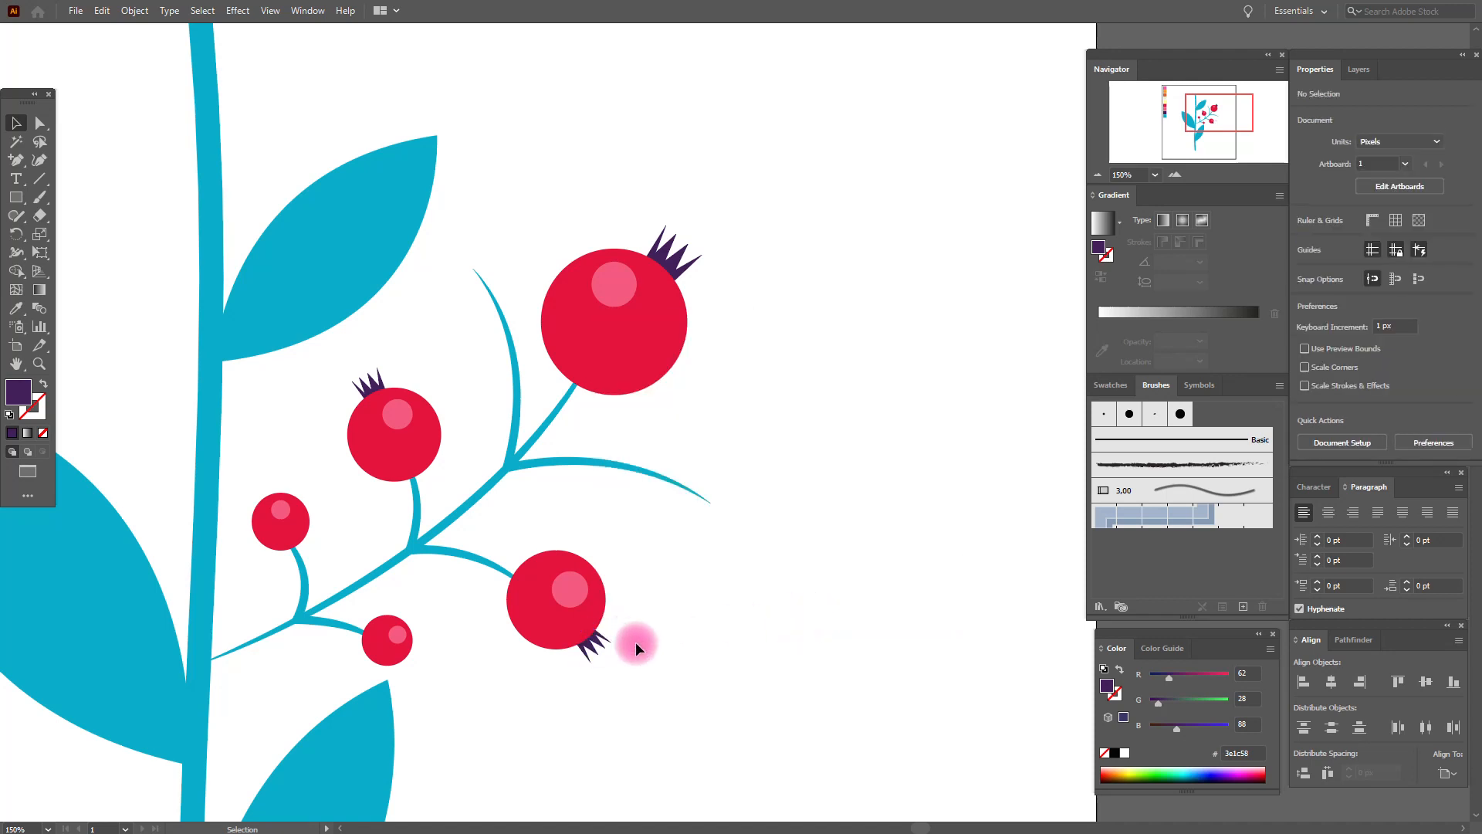
# Step: Paste a copy of that crown, shrink it to about 17 px, place it on the smallest berry's lower-right edge and send it to the back
pyautogui.click(593, 656)
pyautogui.hotkey('ctrl', 'v')
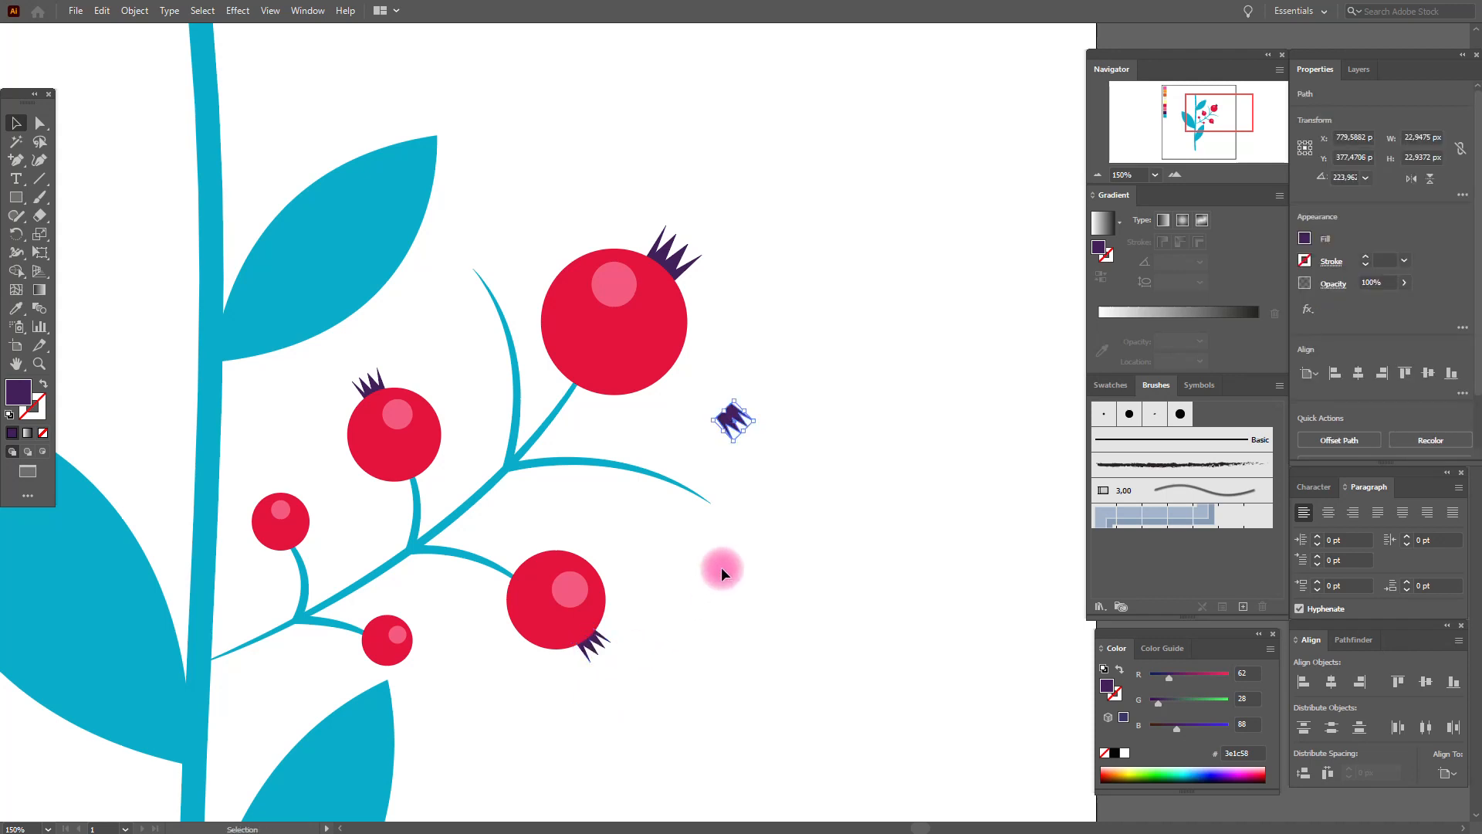
pyautogui.moveTo(746, 433); pyautogui.dragTo(734, 425)
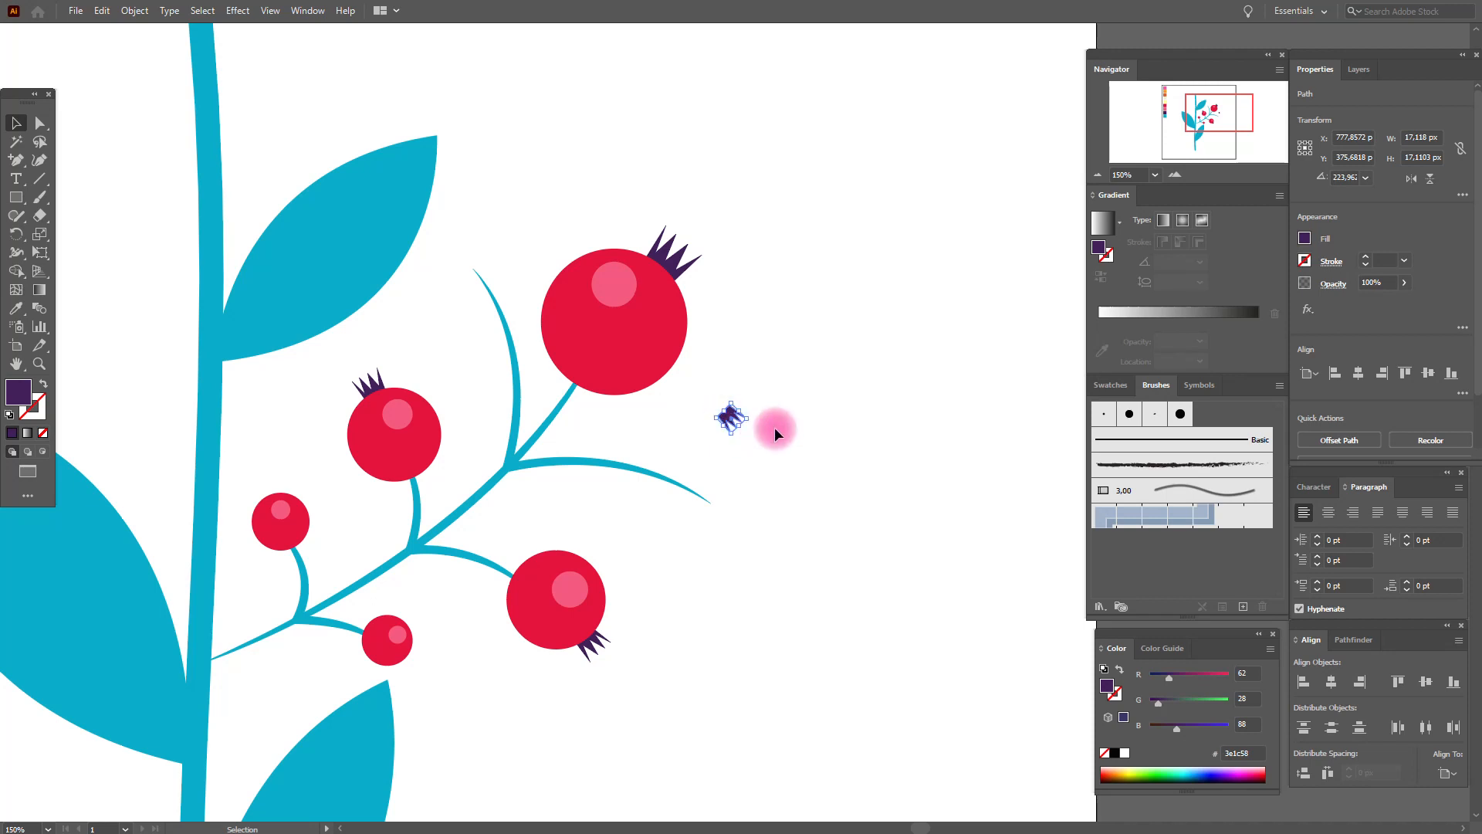
pyautogui.moveTo(734, 419); pyautogui.dragTo(406, 660)
pyautogui.rightClick(406, 661)
pyautogui.moveTo(494, 584)
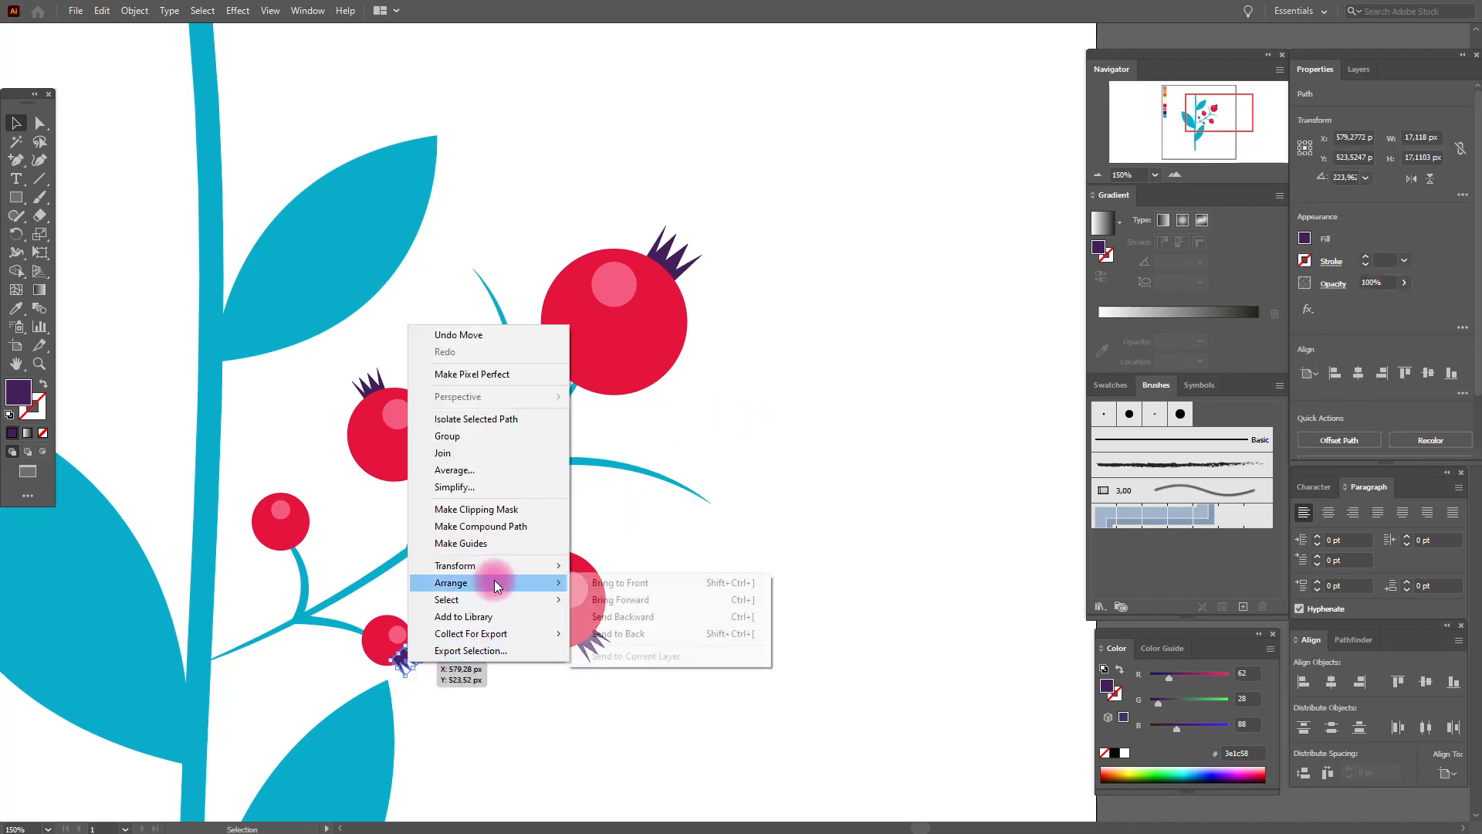
pyautogui.click(607, 633)
pyautogui.click(603, 697)
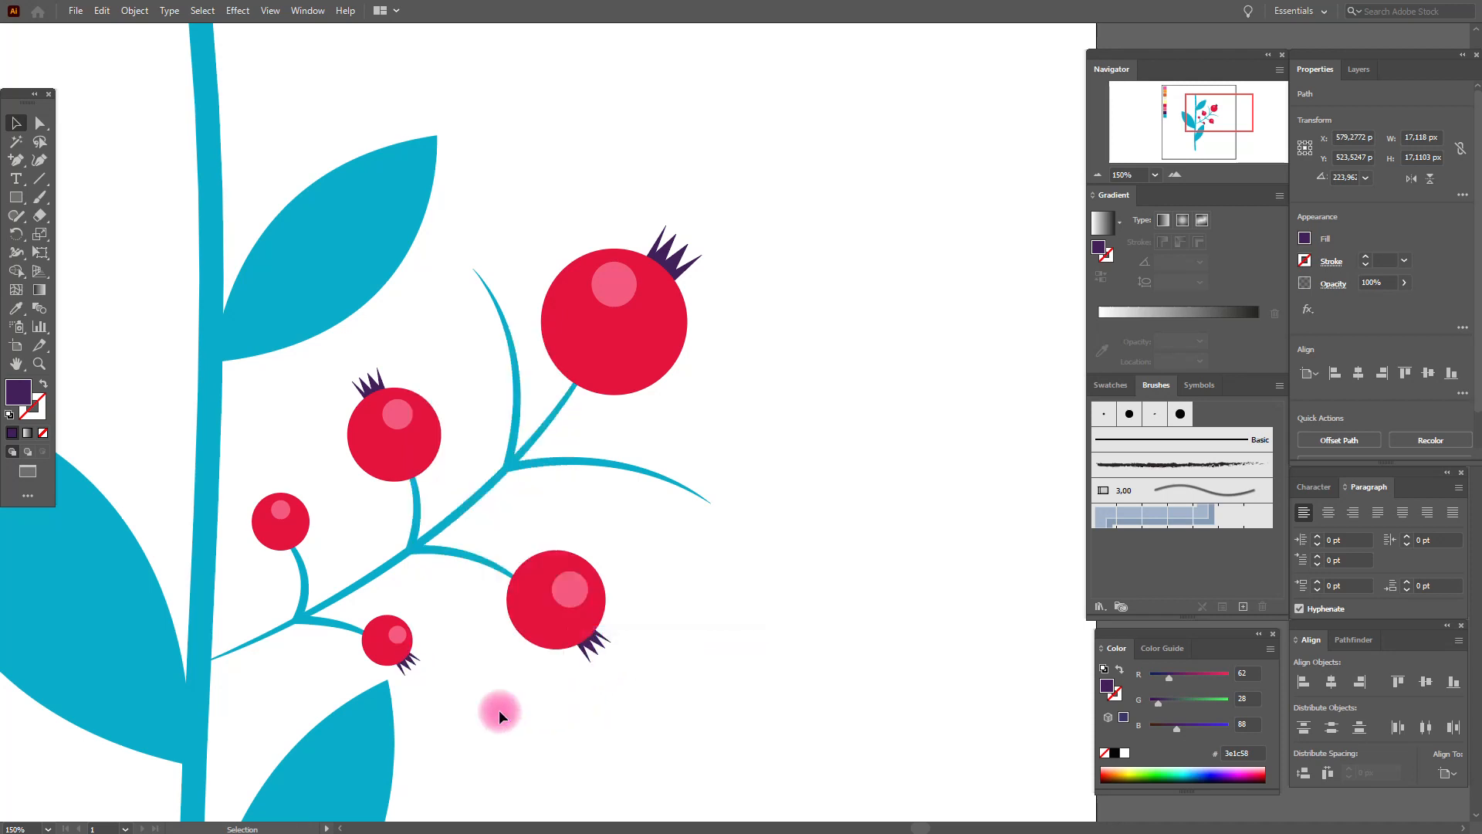
# Step: Nudge the smallest berry's crown 2 px down and 1 px right
pyautogui.moveTo(414, 666); pyautogui.dragTo(407, 661)
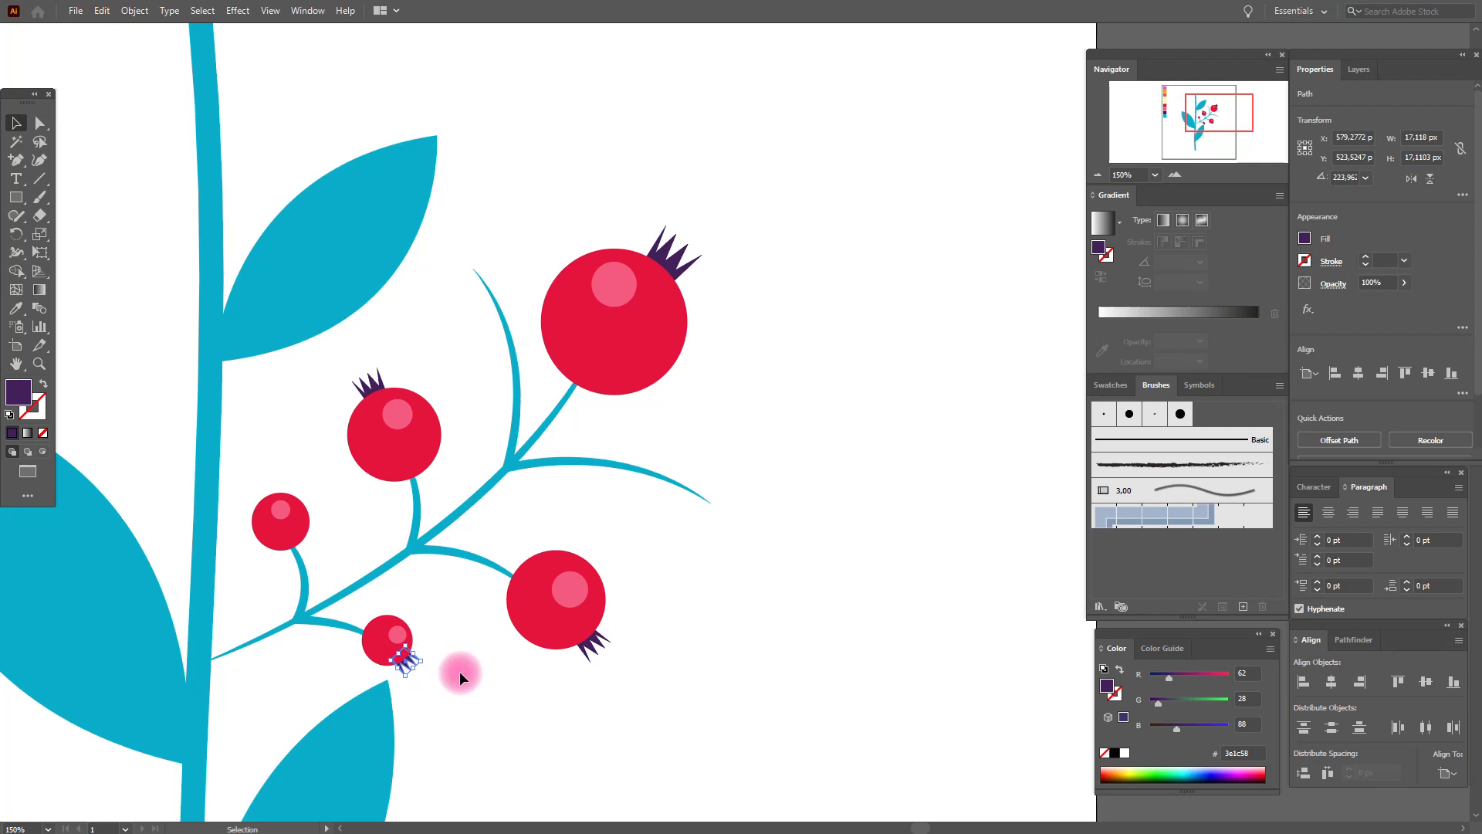
pyautogui.press('Down')
pyautogui.press('Down')
pyautogui.press('Right')
pyautogui.click(461, 691)
# Step: Place a copy of the small crown, tilted left, on the leftmost berry's upper-left edge and nudge it 1 px left
pyautogui.press('a')
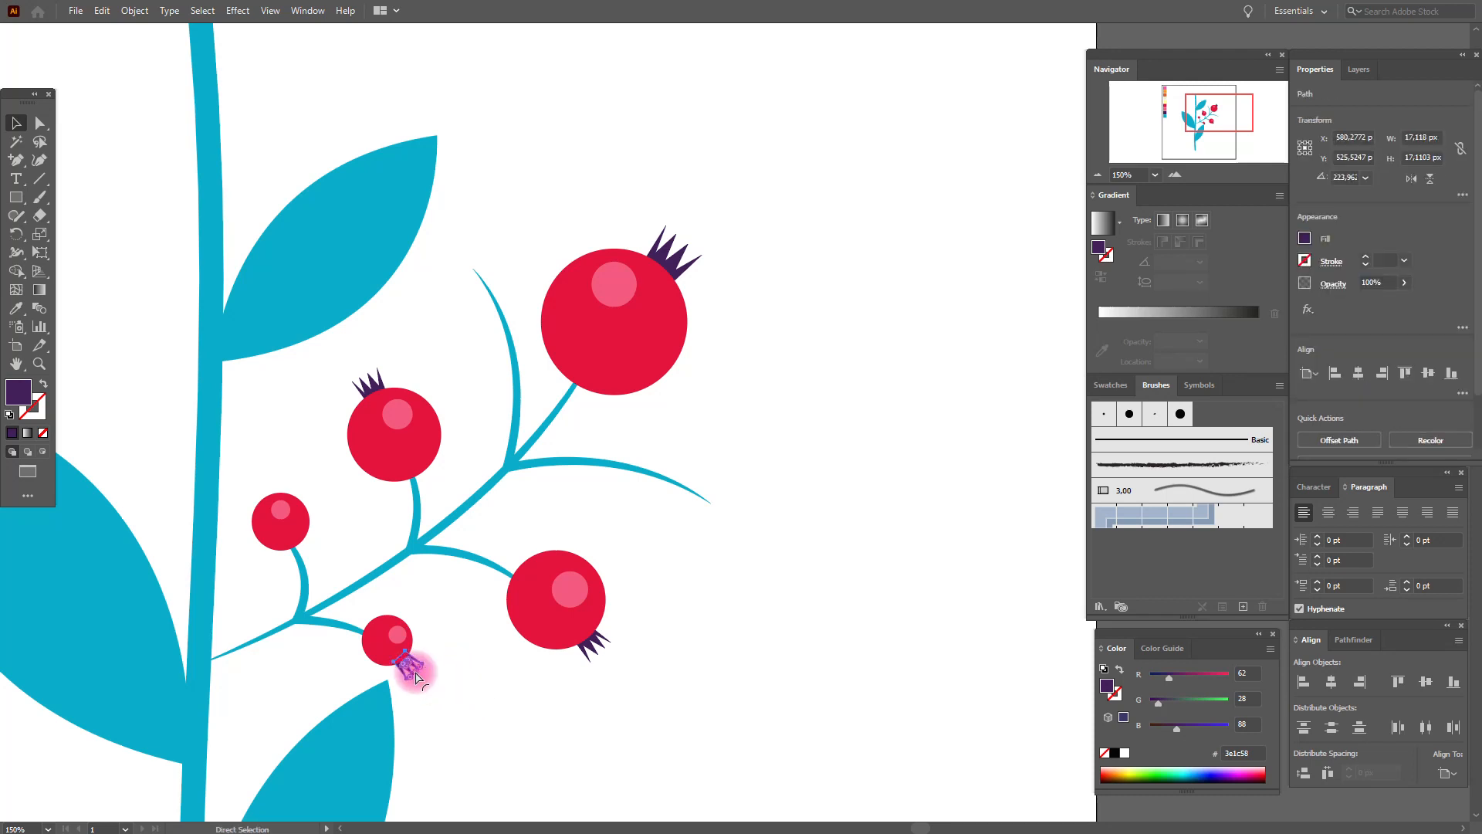
pyautogui.moveTo(424, 670); pyautogui.dragTo(267, 492)
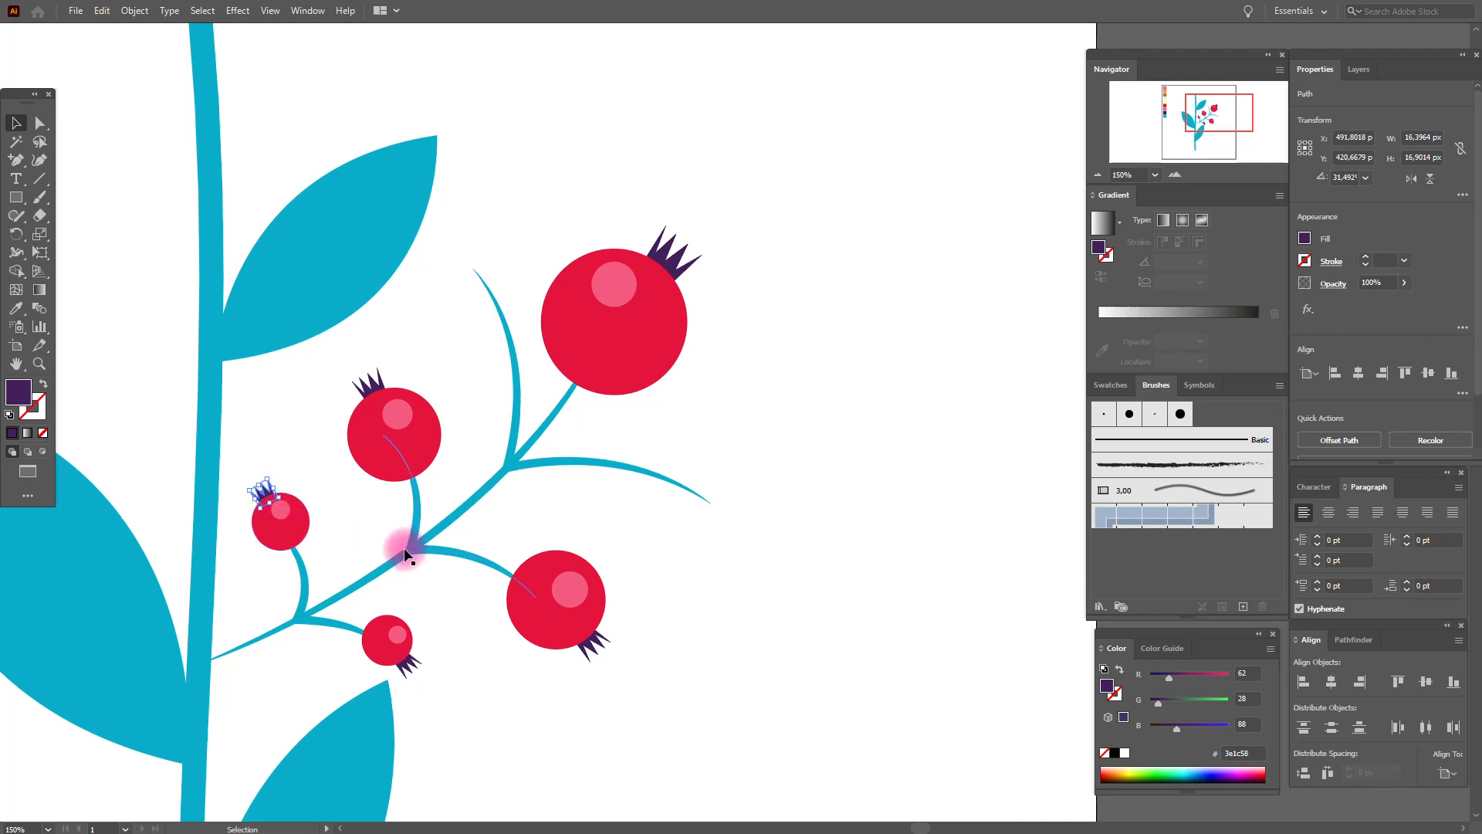
pyautogui.press('Left')
pyautogui.click(649, 553)
# Step: Draw a square about 123 px wide in the palette's bright pink, in the artboard's upper-left area beside the stem
pyautogui.click(24, 827)
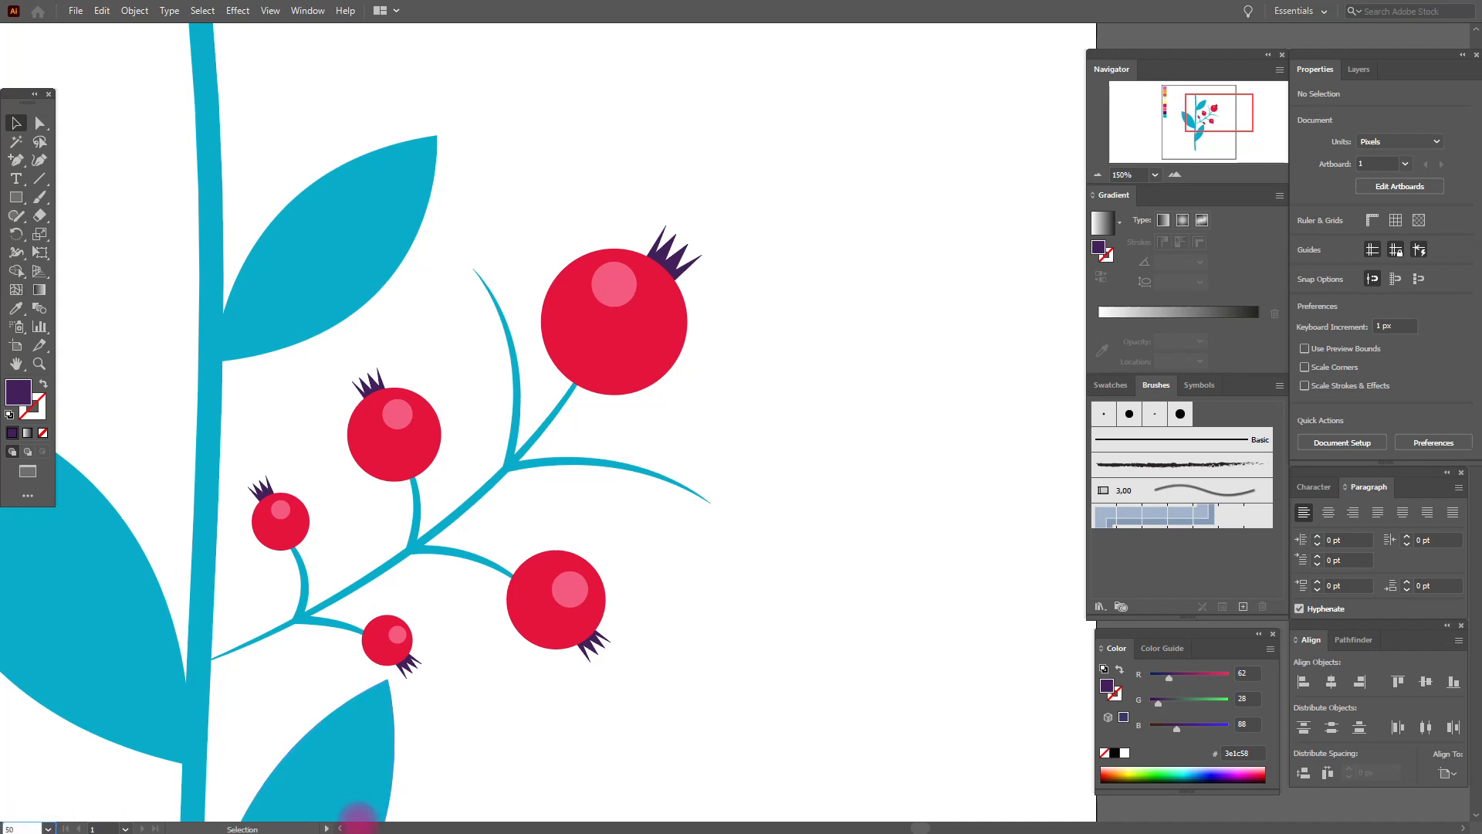
pyautogui.press('Return')
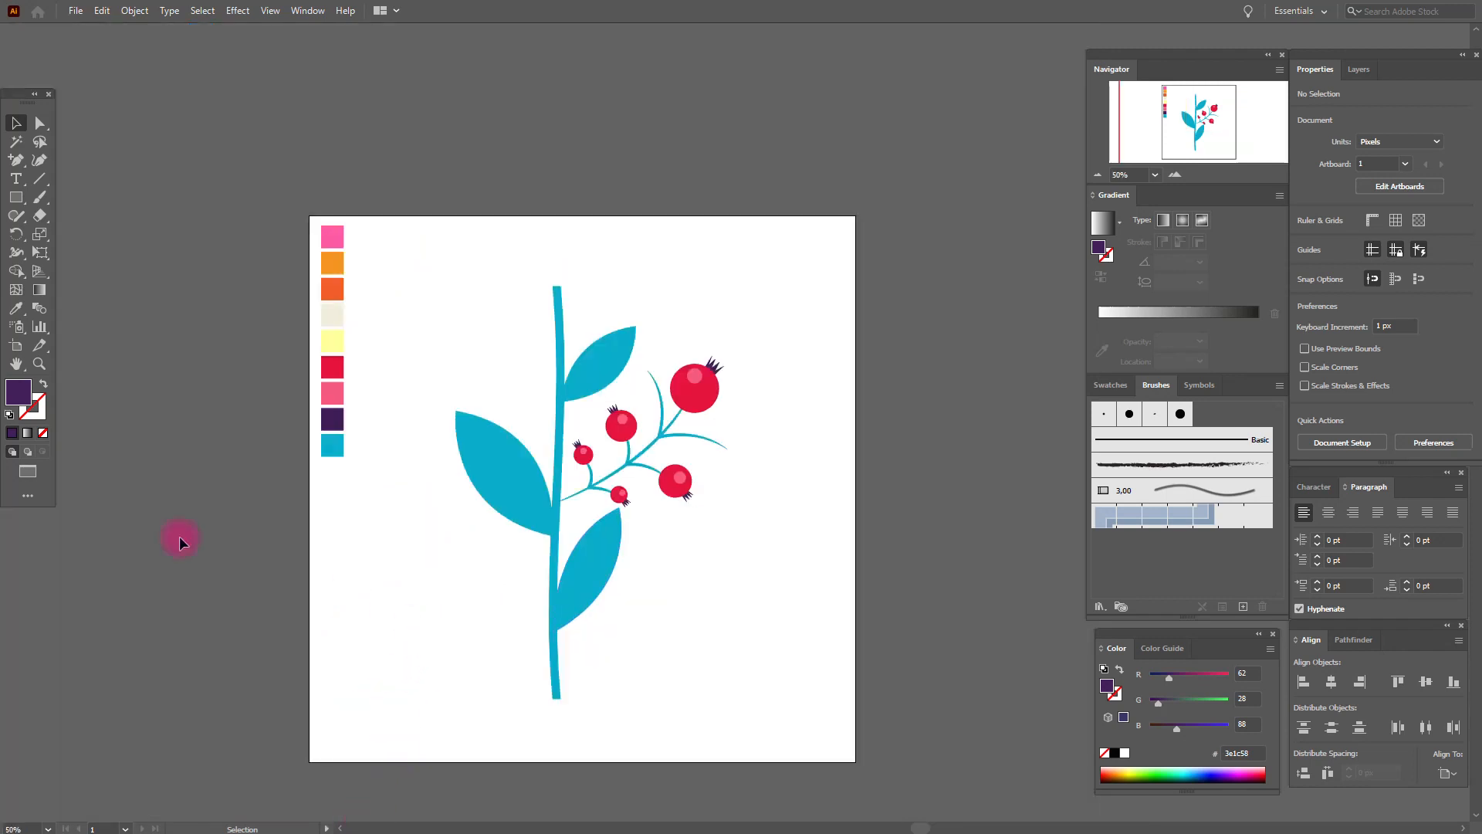
pyautogui.click(16, 363)
pyautogui.click(771, 502)
pyautogui.moveTo(720, 519); pyautogui.dragTo(589, 551)
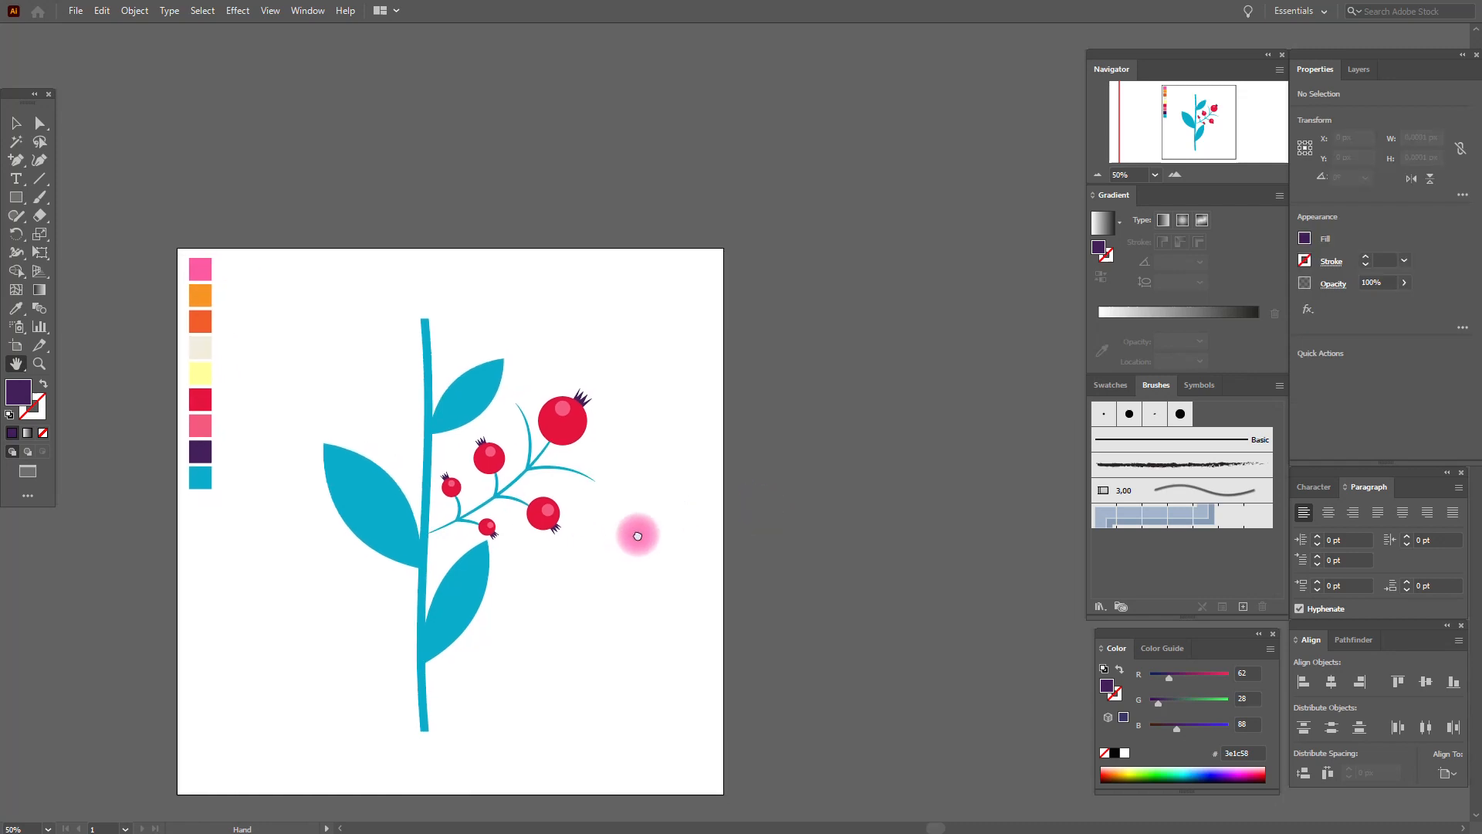
pyautogui.click(16, 308)
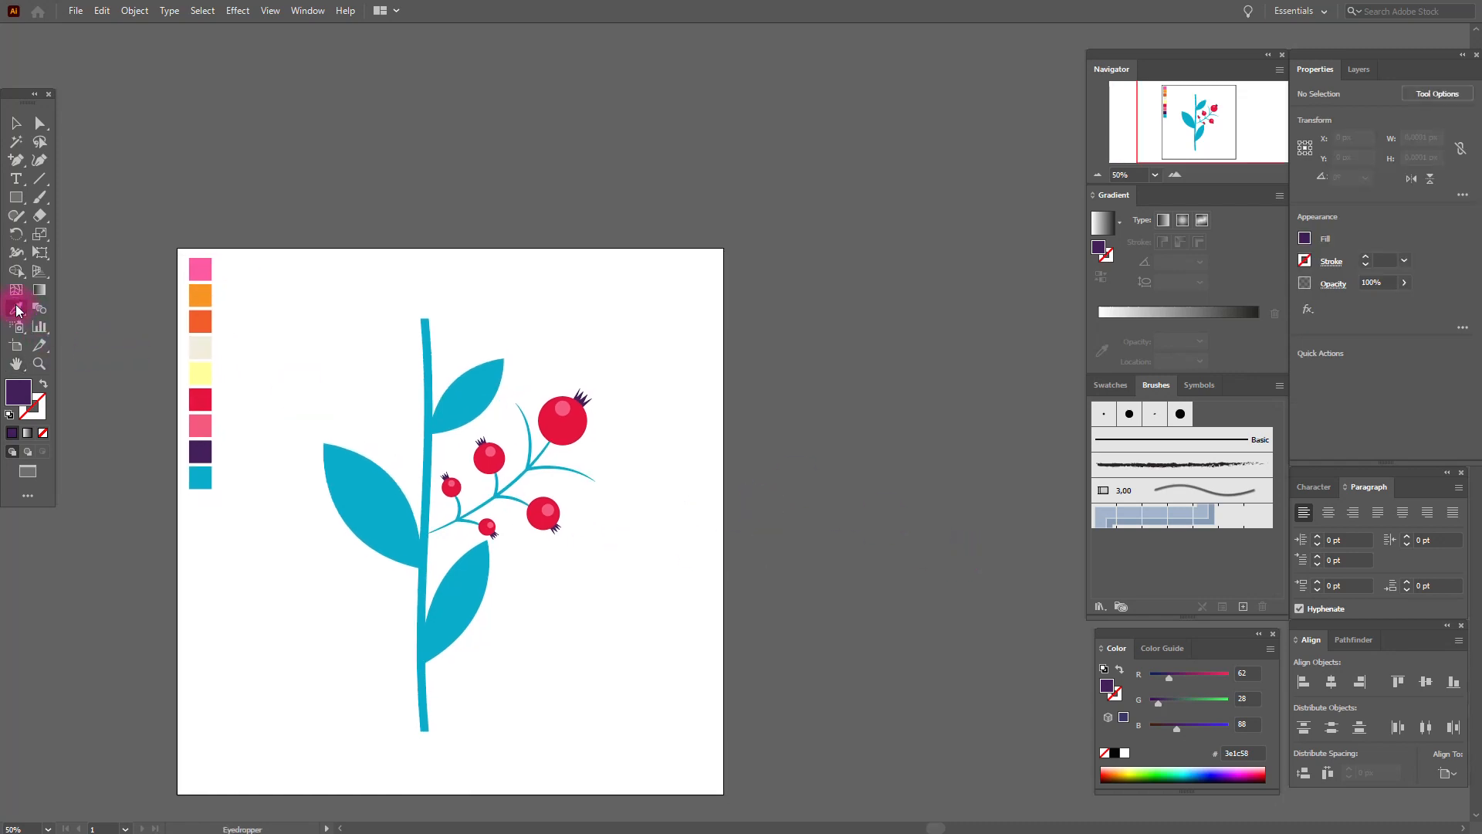
pyautogui.click(203, 267)
pyautogui.click(16, 196)
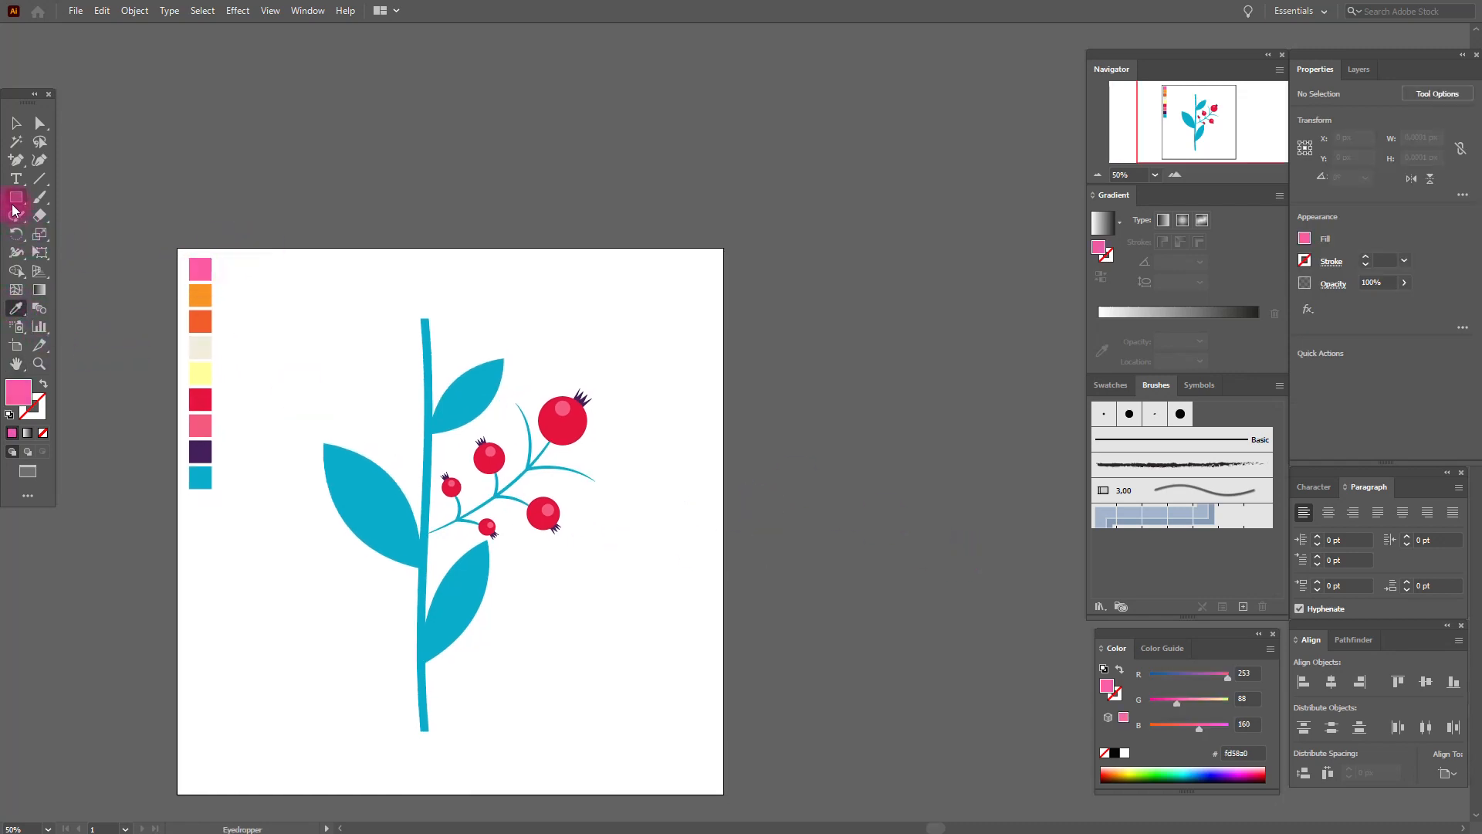
pyautogui.moveTo(304, 306); pyautogui.dragTo(373, 373)
# Step: Move the two bottom corners of the pink square inward to taper it toward the base
pyautogui.click(40, 123)
pyautogui.click(334, 235)
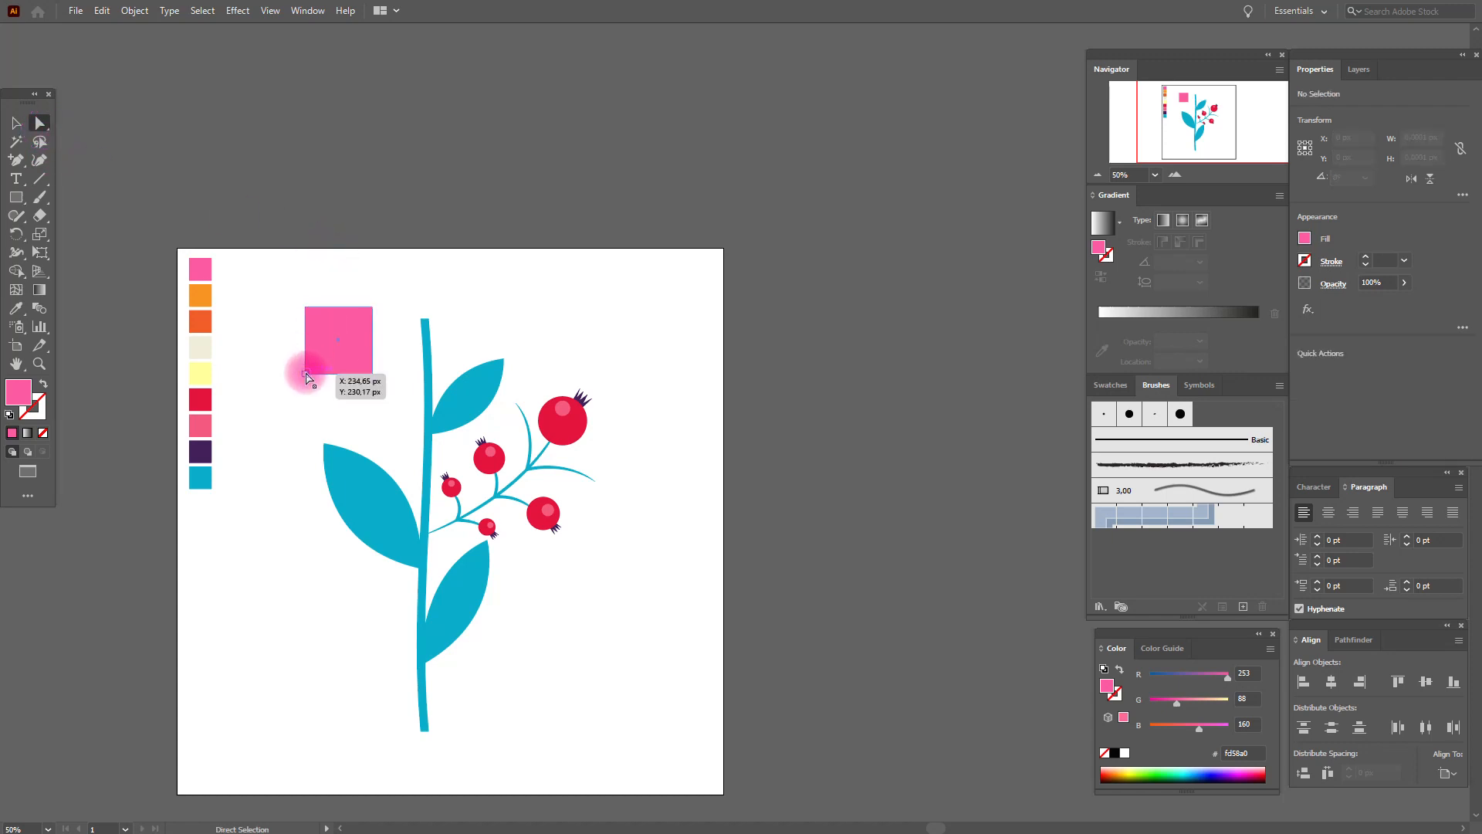
pyautogui.moveTo(305, 375)
pyautogui.mouseDown()
pyautogui.moveTo(361, 380)
pyautogui.moveTo(313, 378)
pyautogui.mouseUp()
pyautogui.click(357, 380)
pyautogui.click(362, 377)
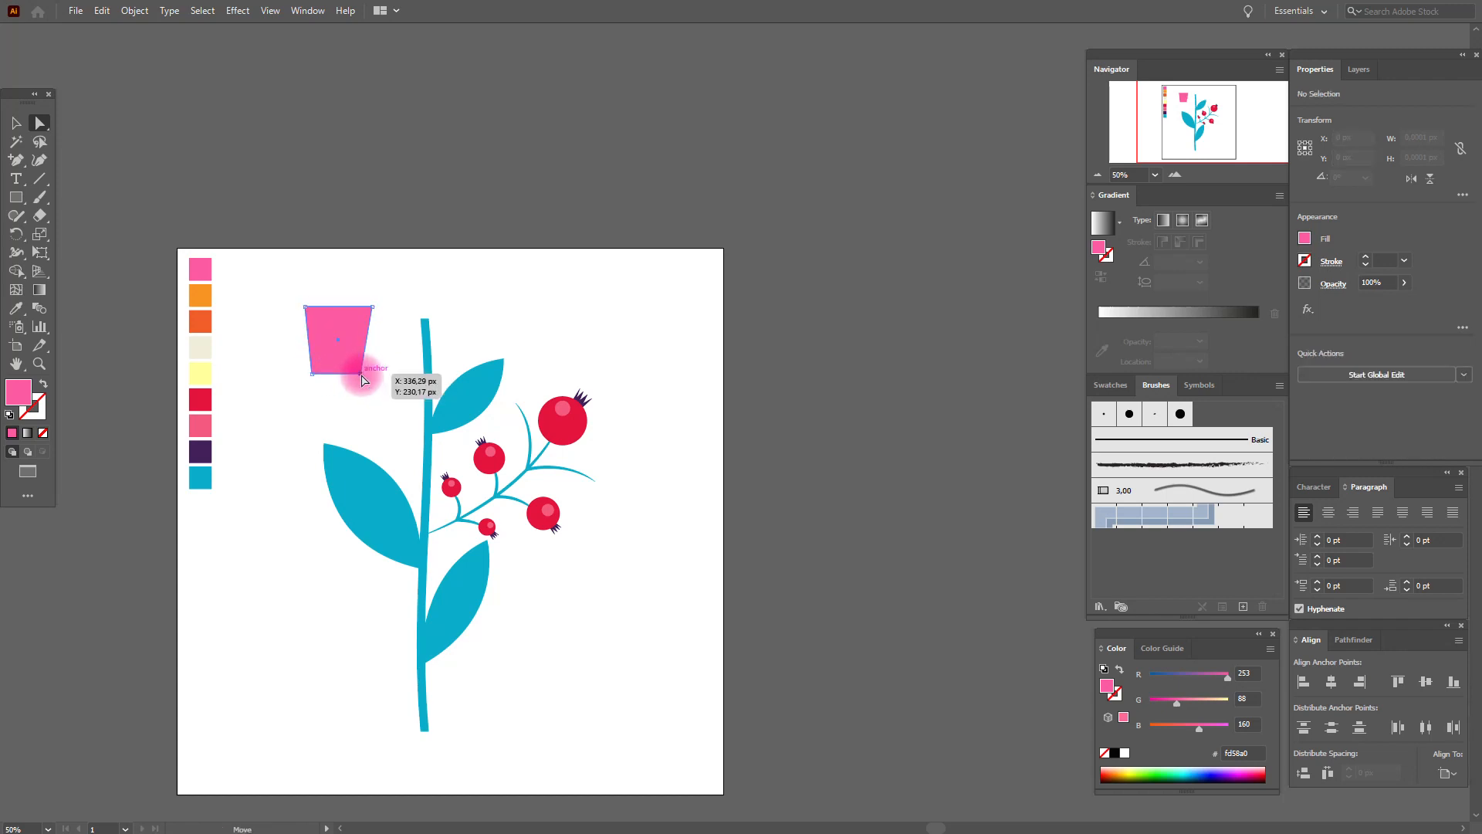
pyautogui.click(364, 375)
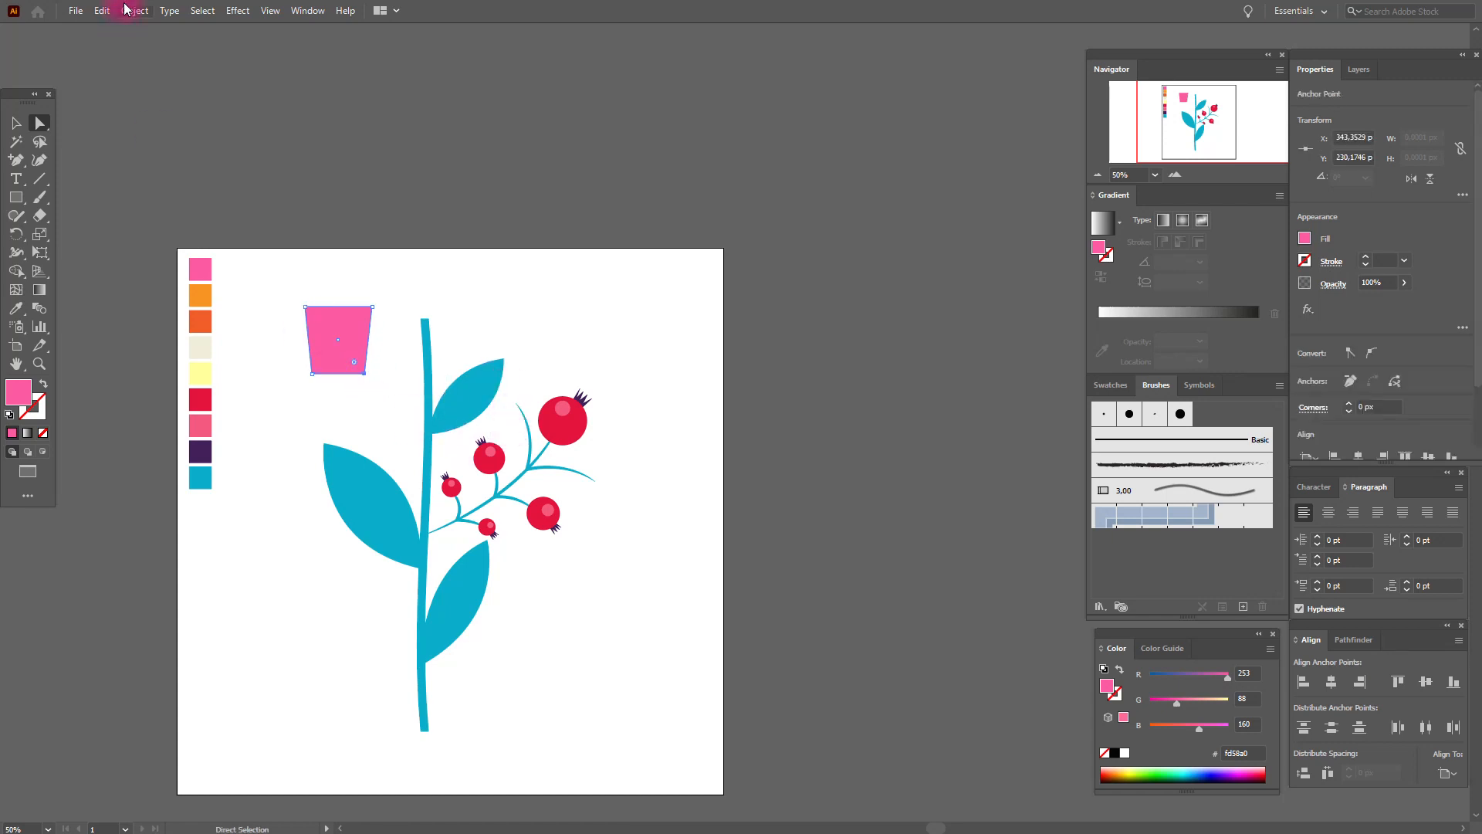
# Step: Turn the tapered pink shape into a four-petal flower with the Pucker & Bloat effect, using a bloat of slightly more than 72%
pyautogui.click(237, 10)
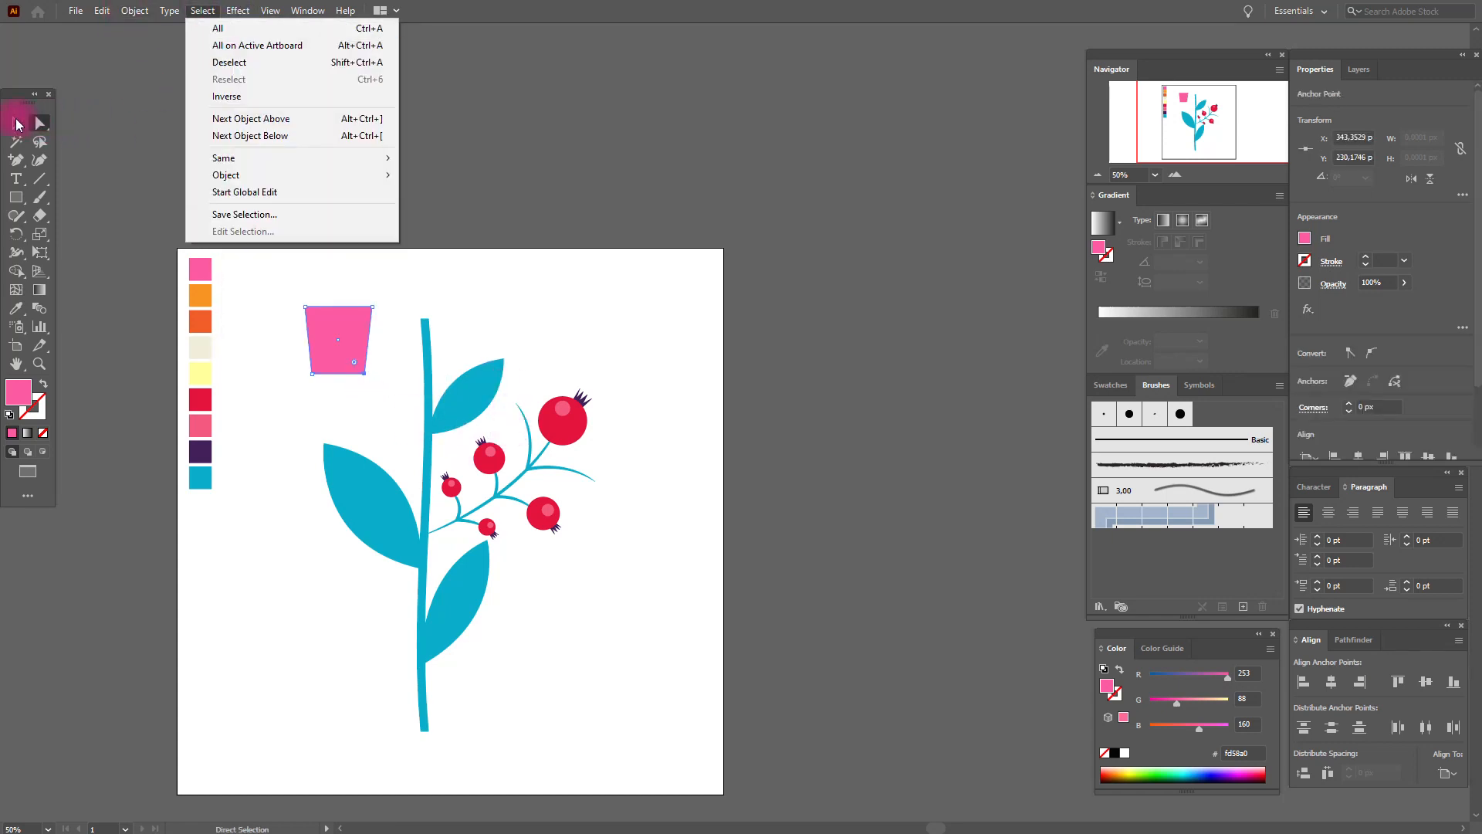
pyautogui.click(17, 124)
pyautogui.click(354, 328)
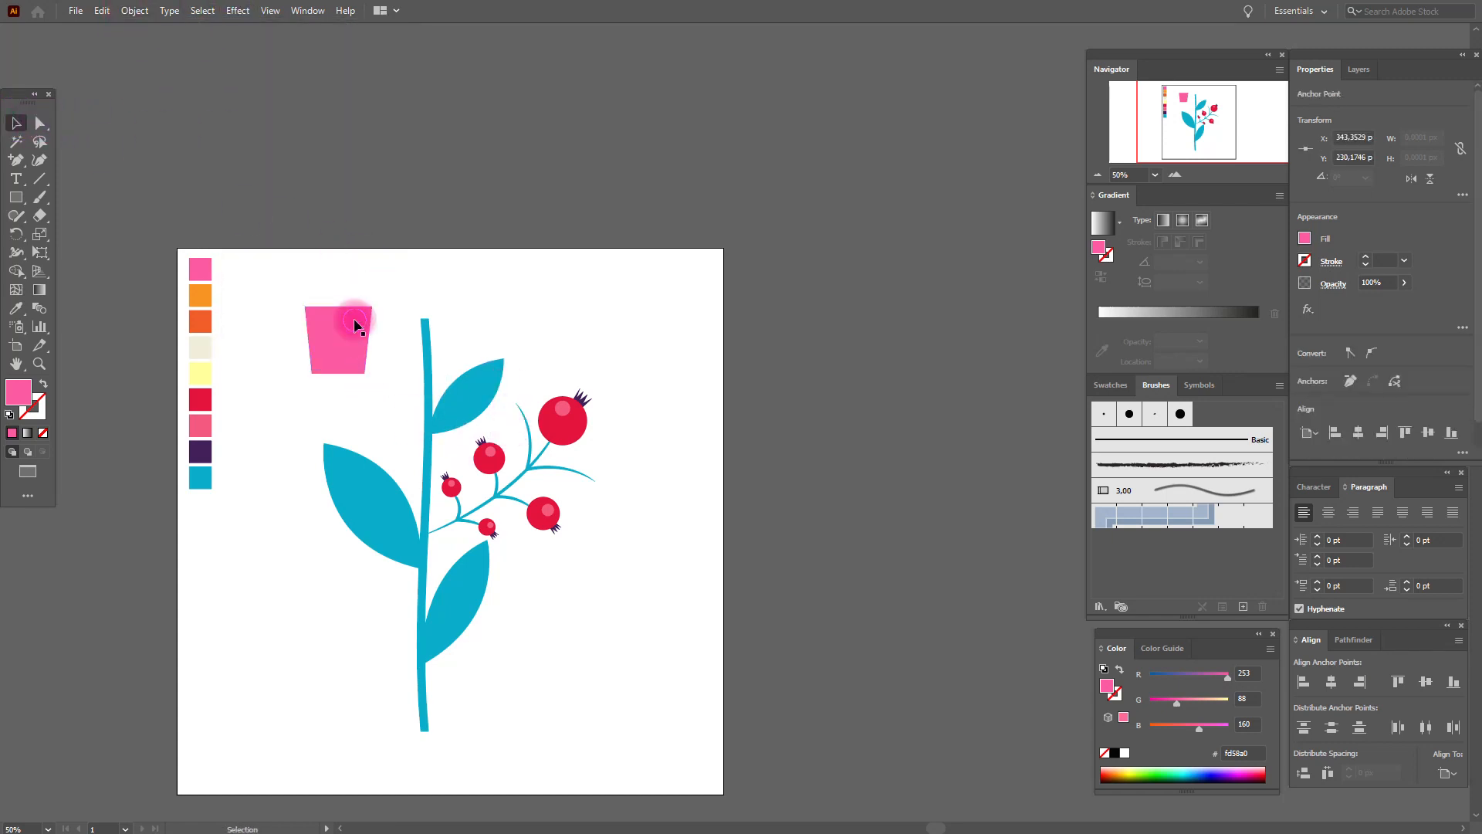
pyautogui.click(238, 12)
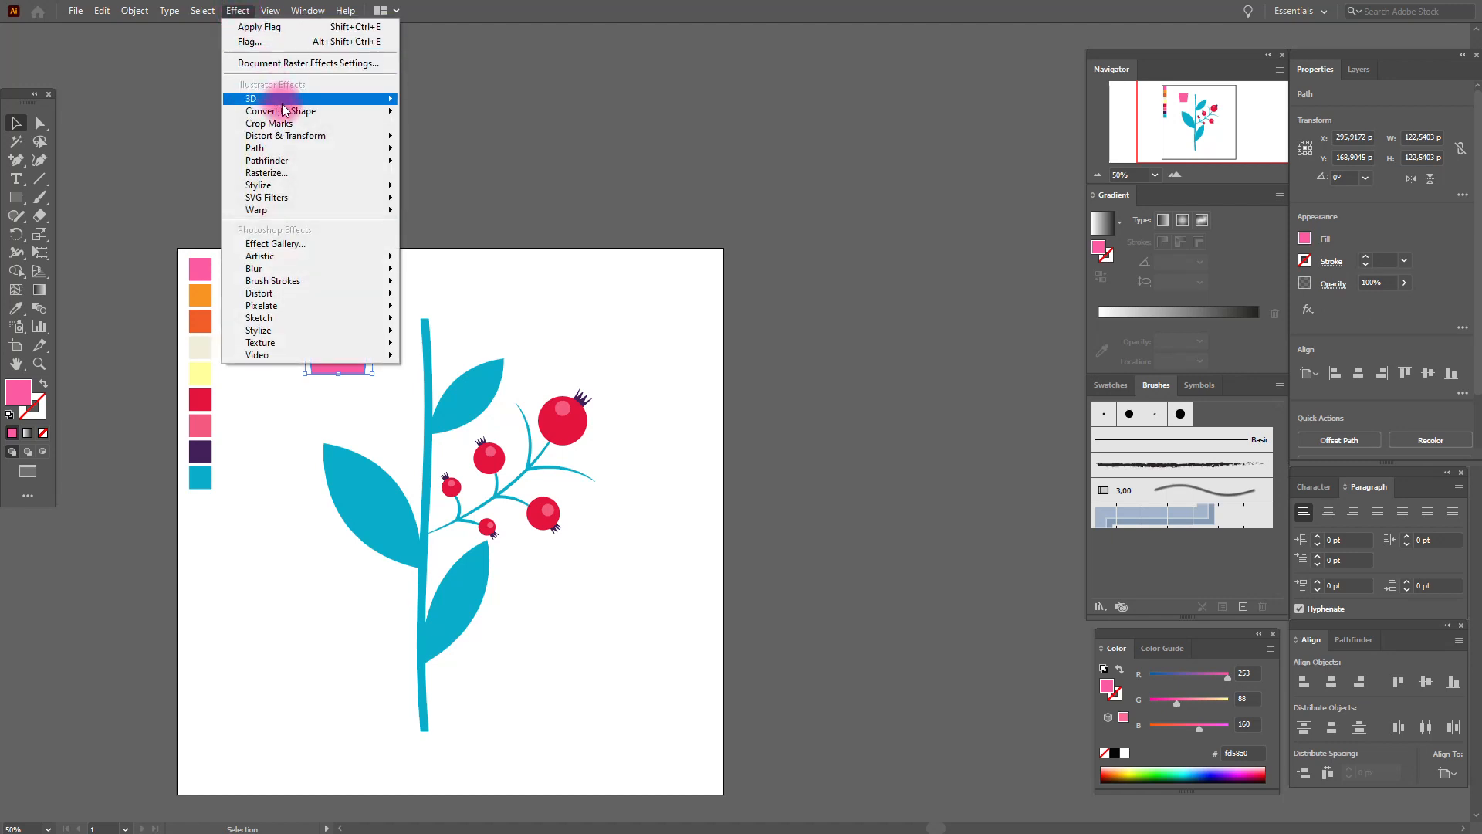
pyautogui.moveTo(288, 134)
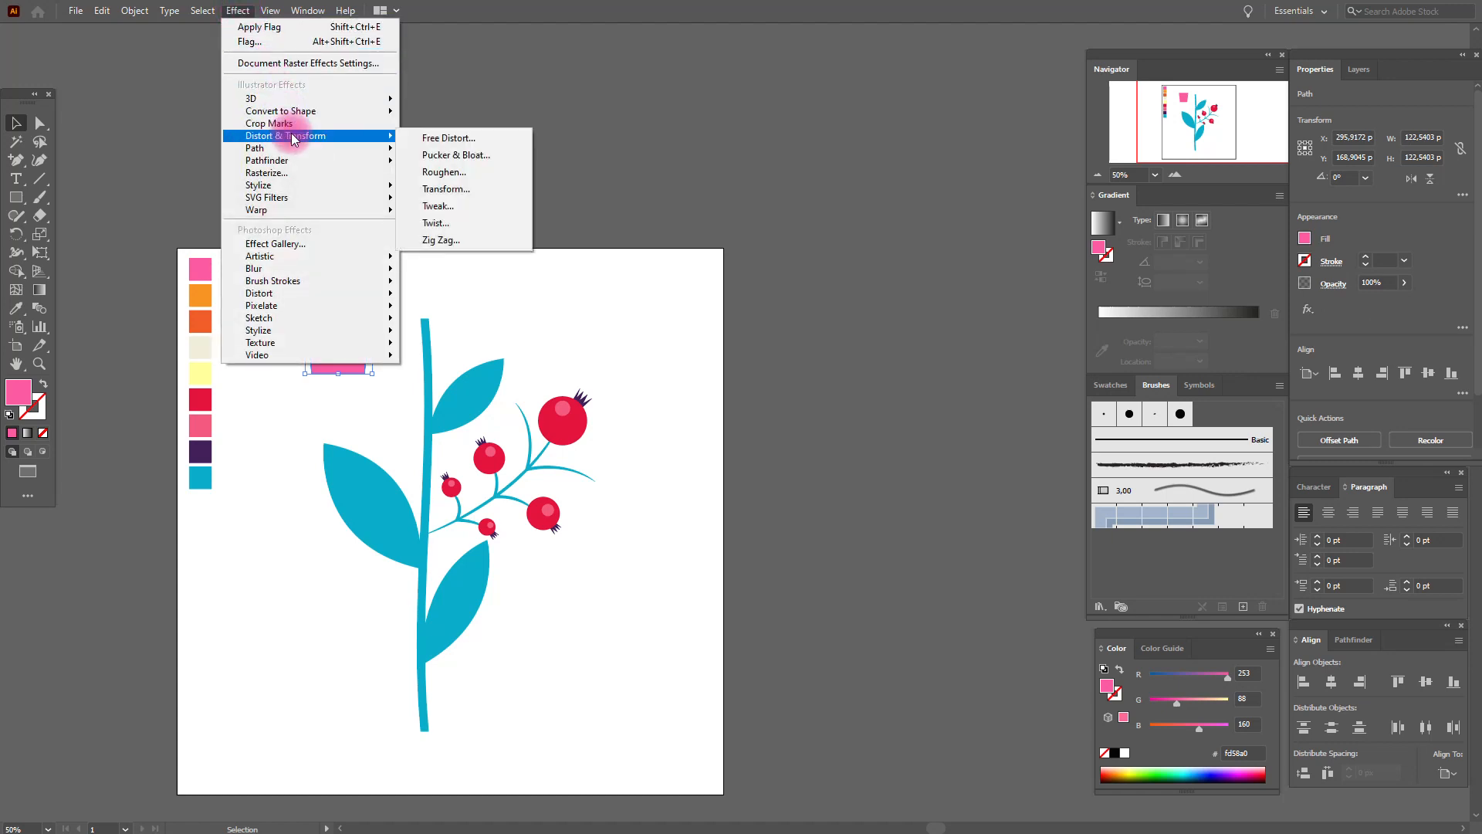
pyautogui.click(444, 157)
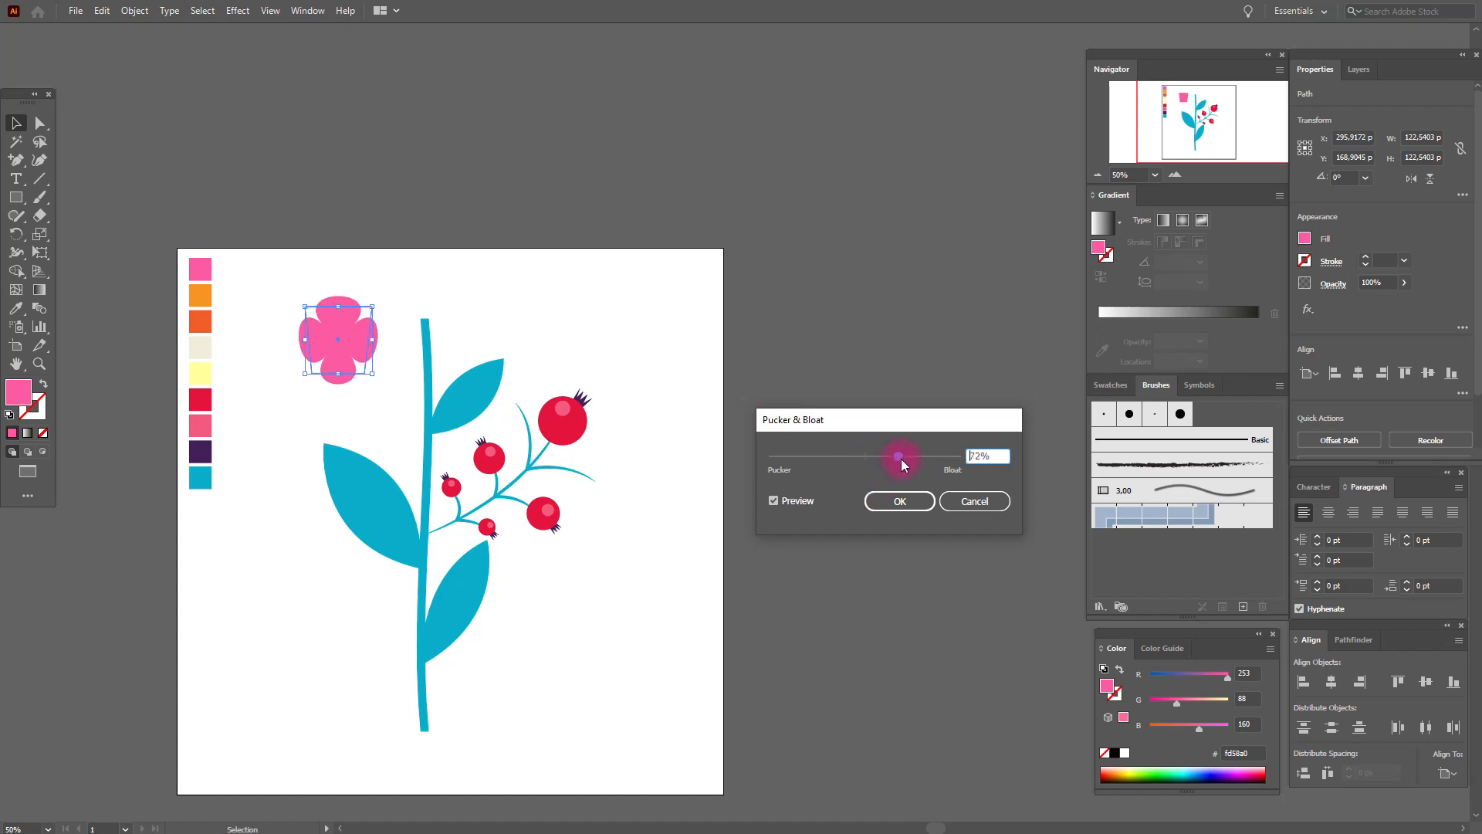
pyautogui.click(921, 508)
# Step: Expand the flower's appearance, enlarge it to about 168 px wide and place it on the upper part of the stem
pyautogui.click(136, 10)
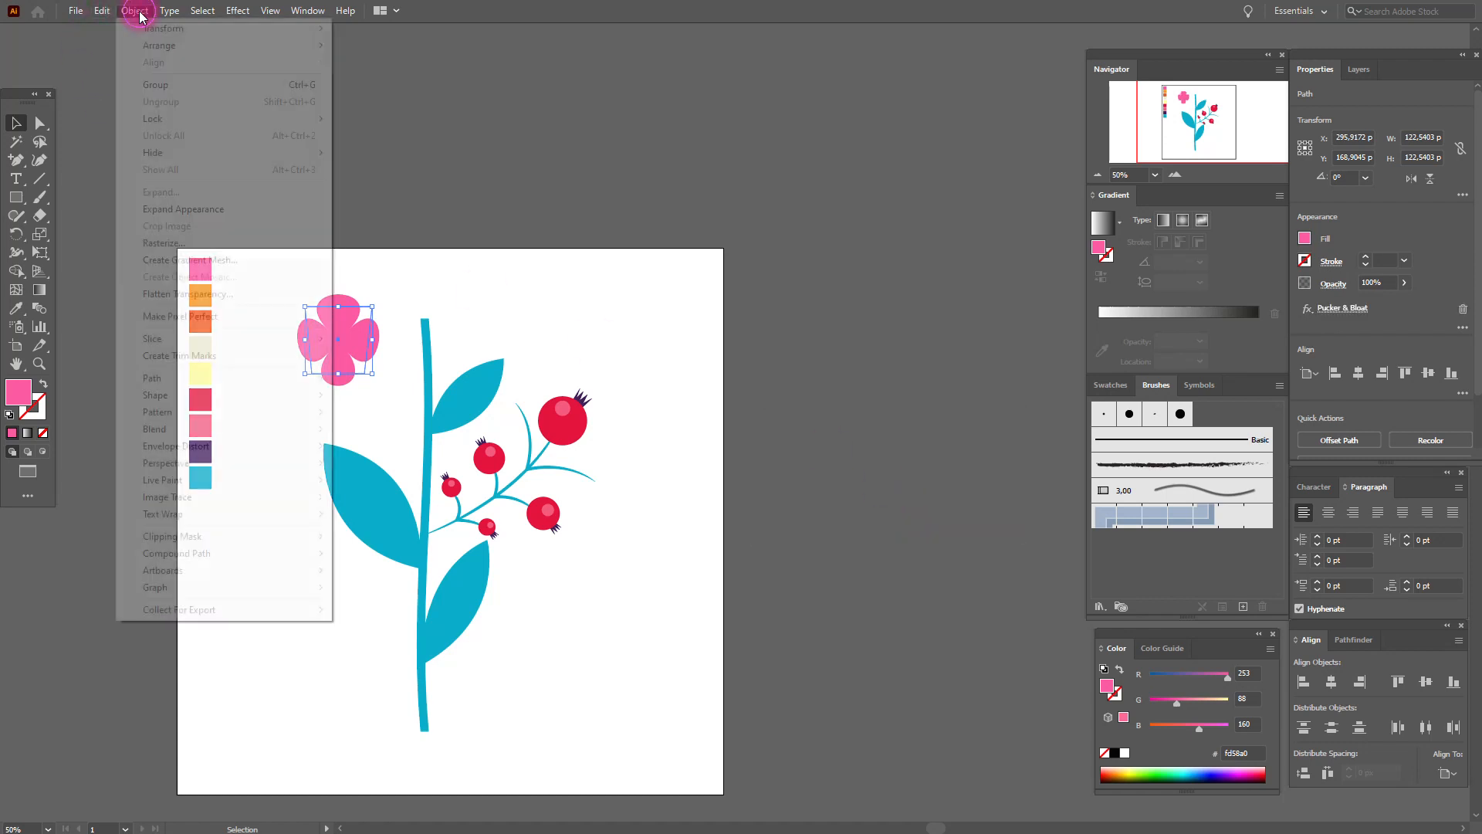
pyautogui.click(214, 217)
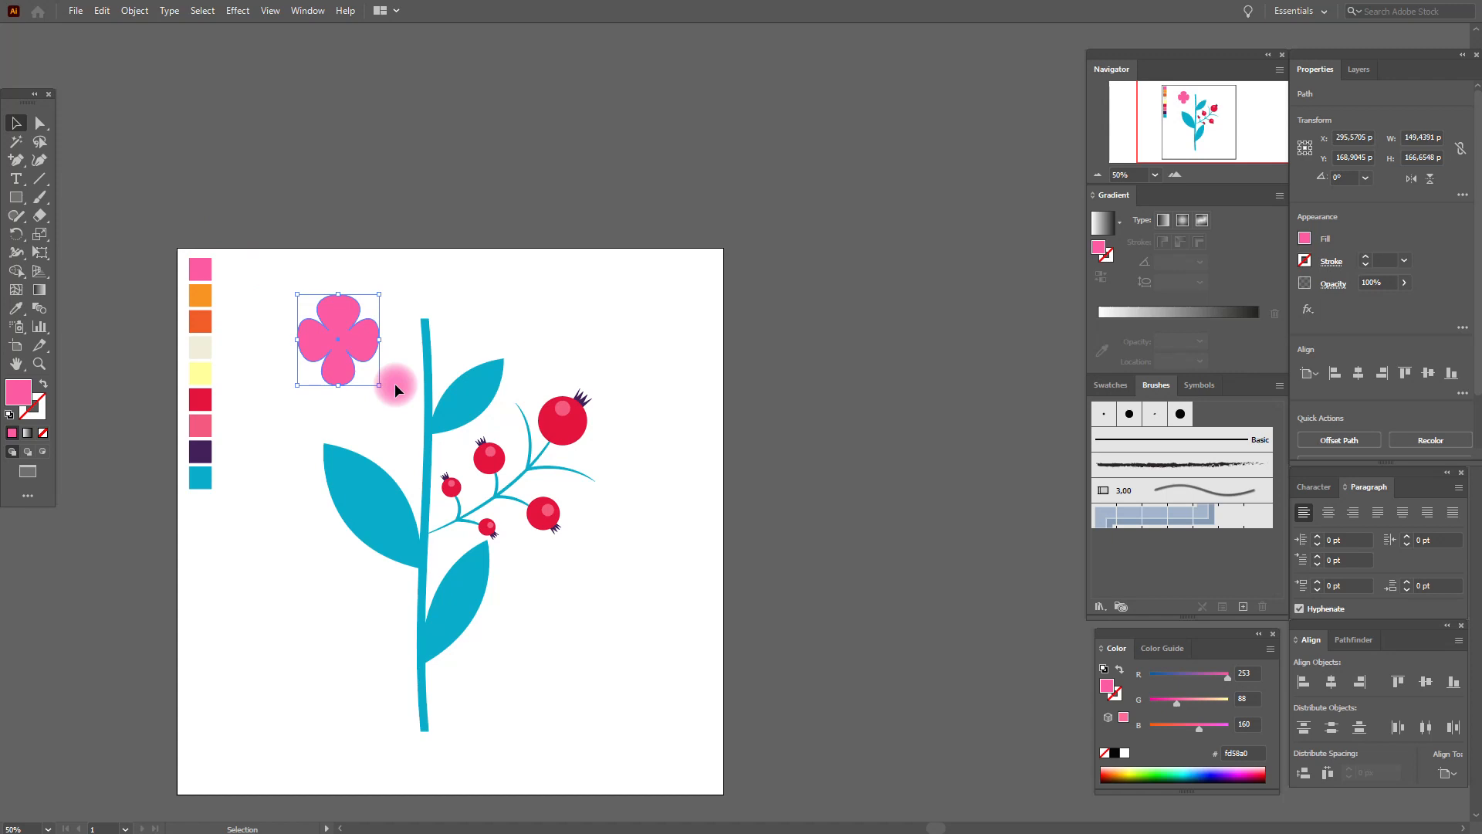
pyautogui.moveTo(371, 337); pyautogui.dragTo(430, 369)
pyautogui.click(600, 356)
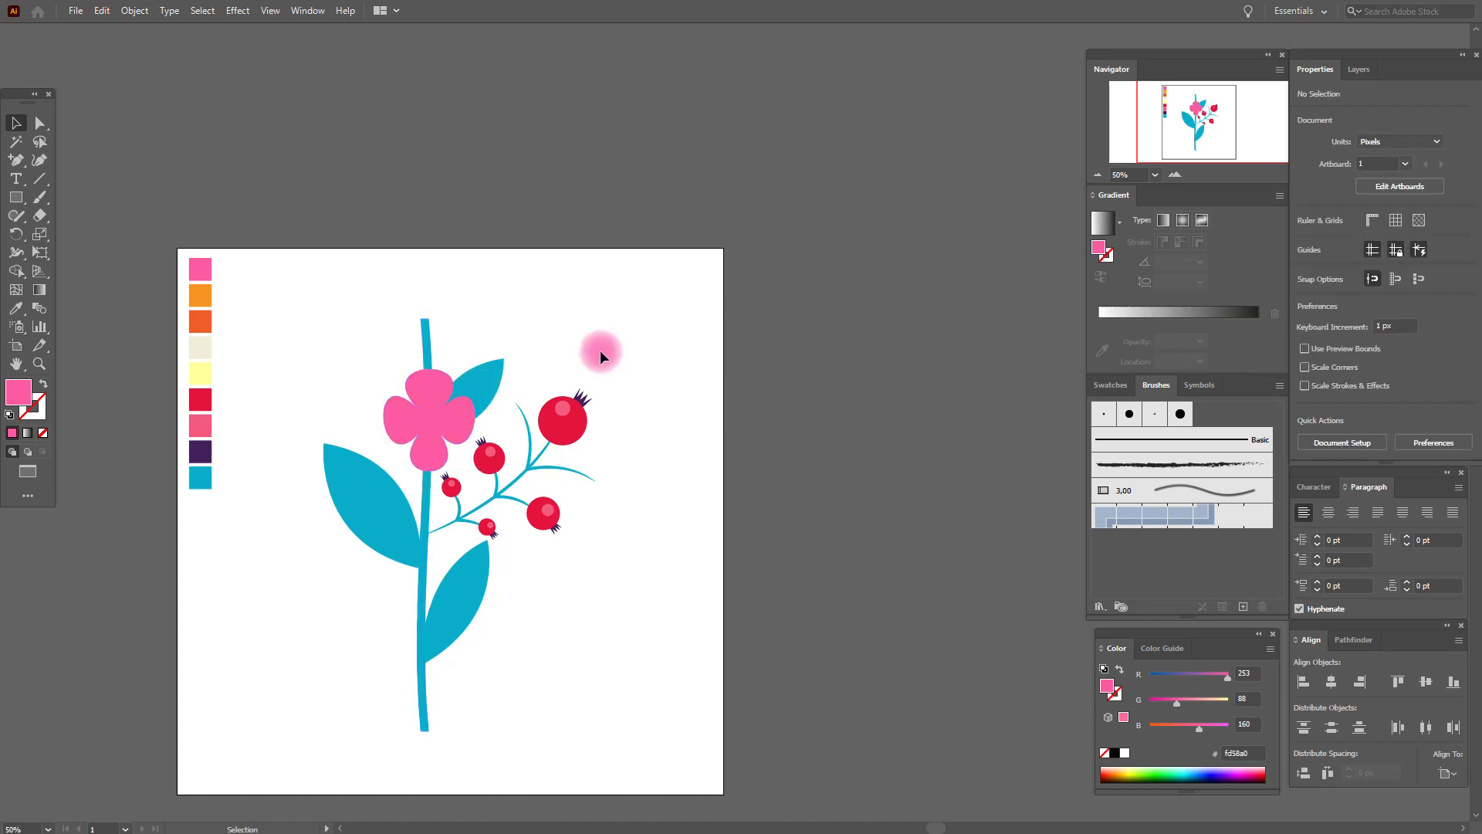
# Step: Paste a copy of the pink flower in place and shrink it about its center to about 77 px wide
pyautogui.click(39, 364)
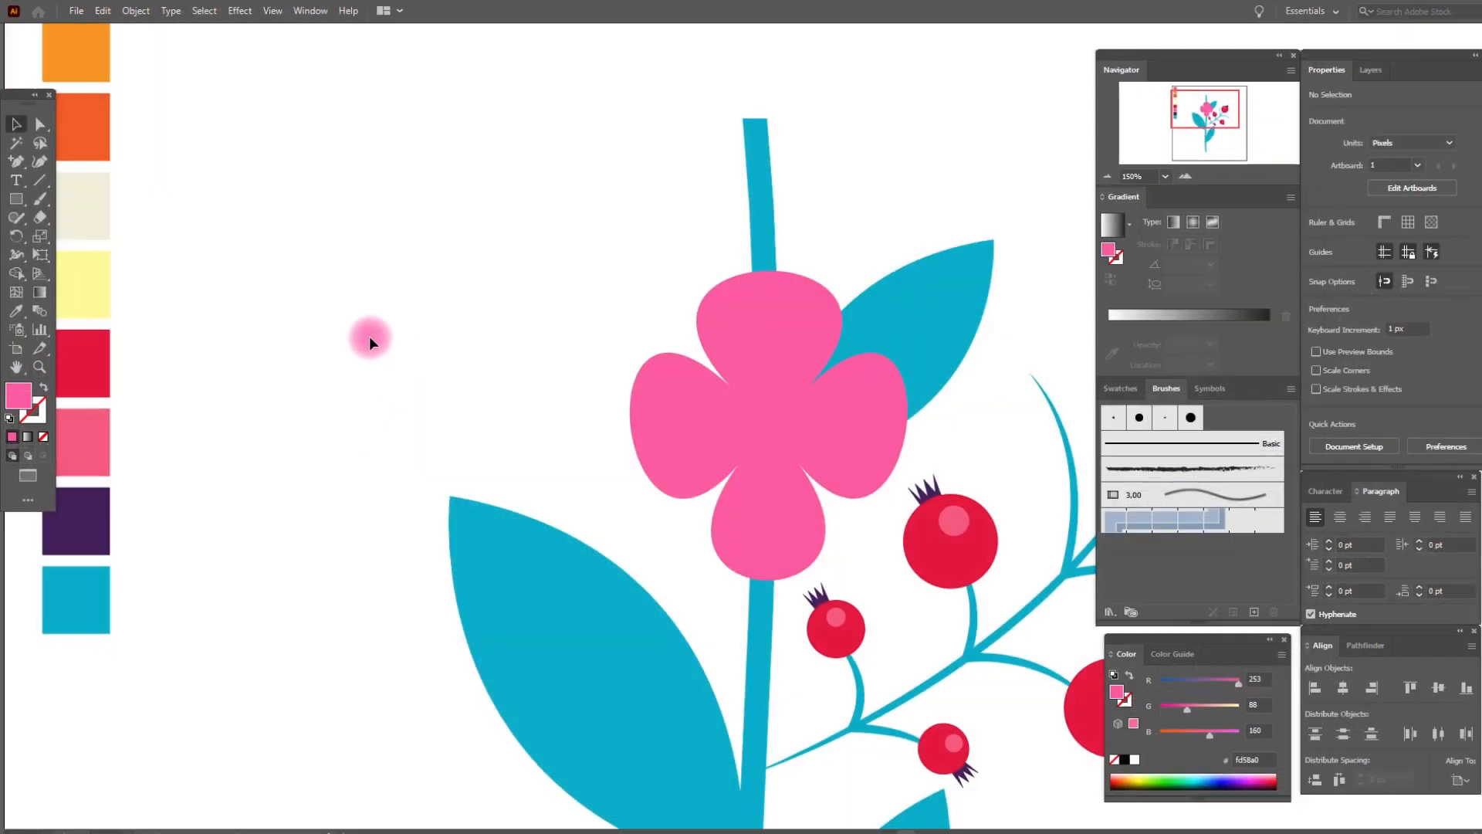
pyautogui.click(747, 367)
pyautogui.press('a')
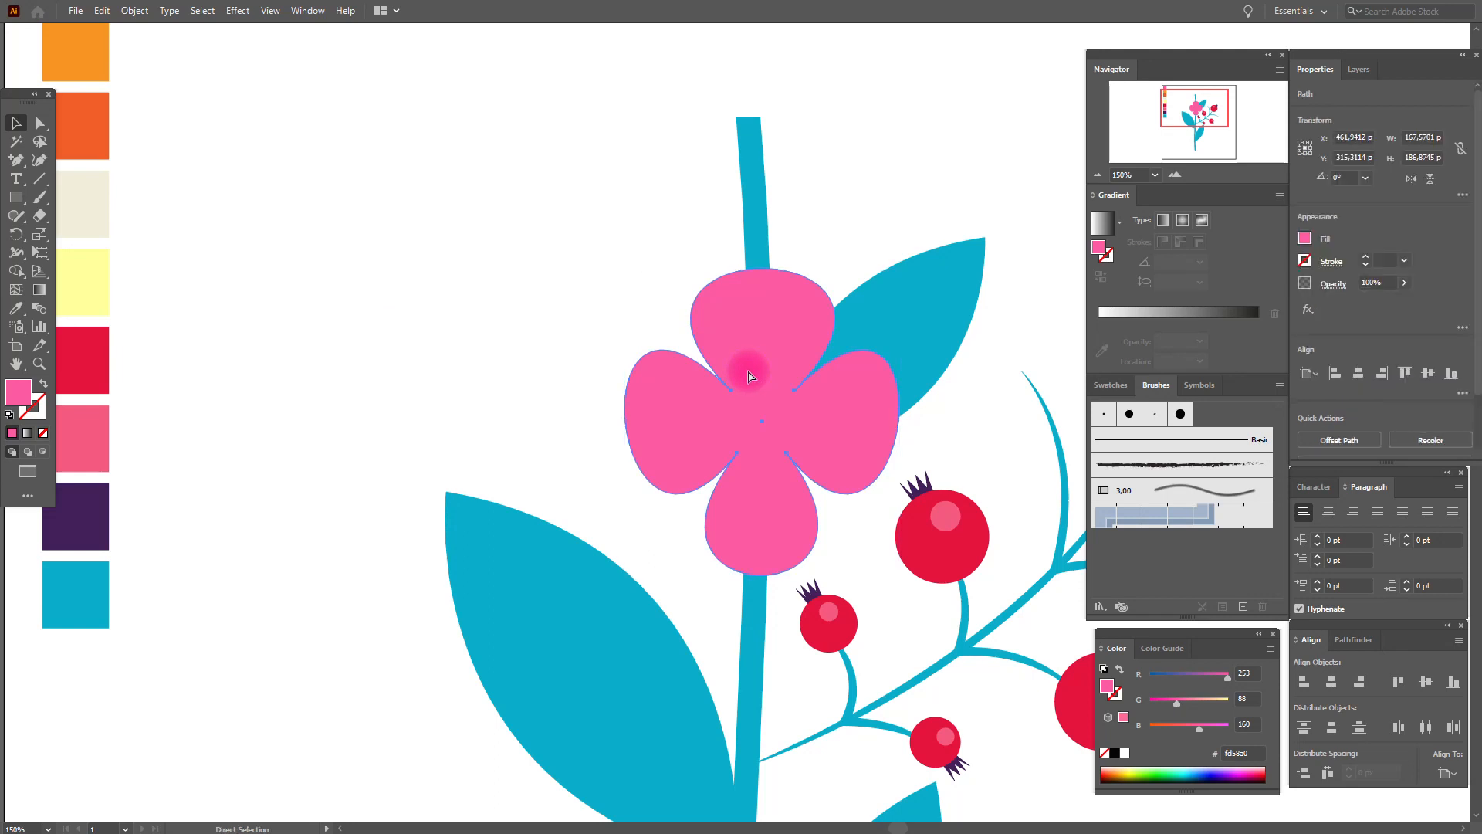
pyautogui.press('v')
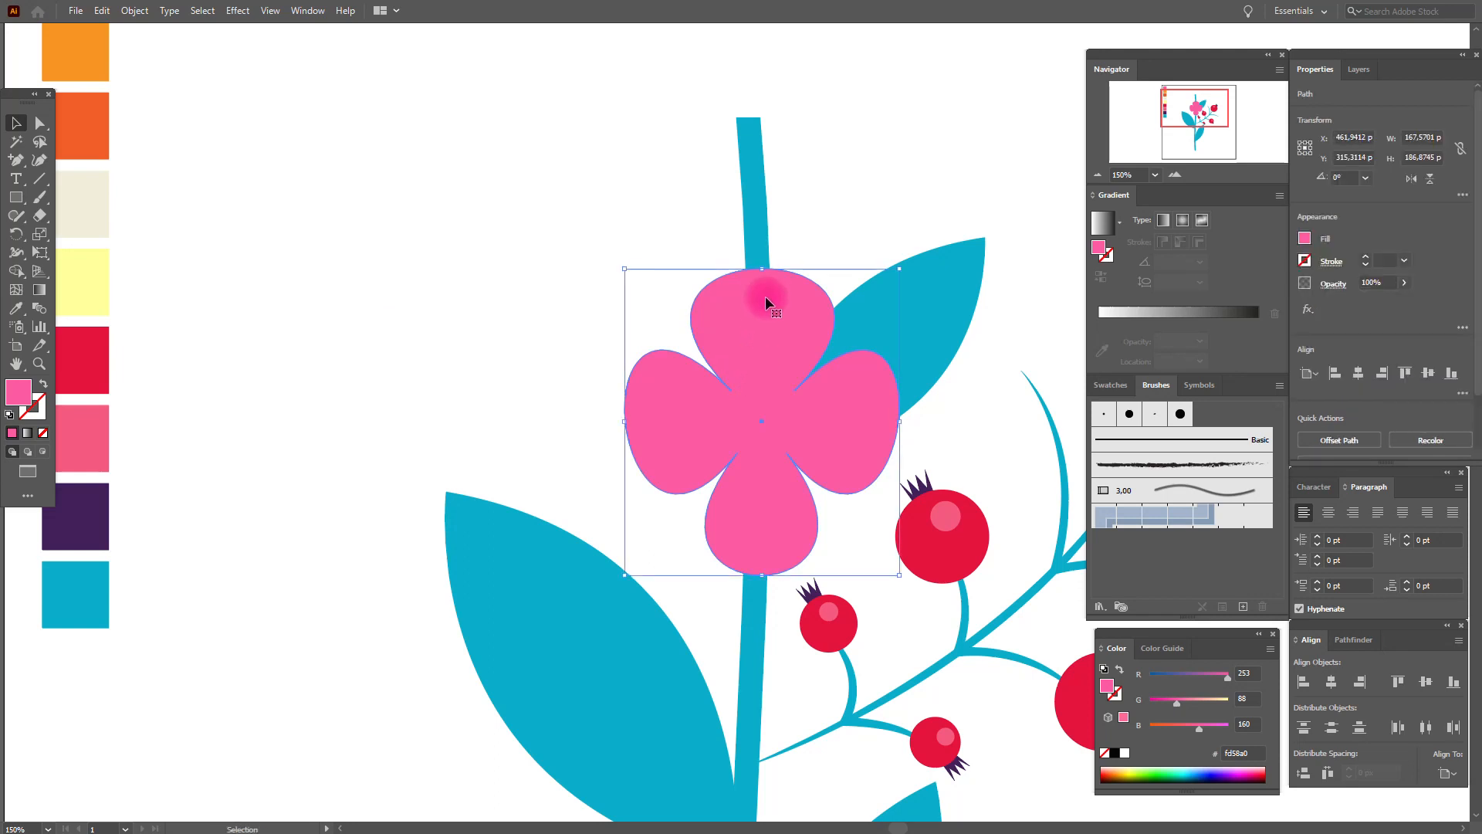
pyautogui.moveTo(763, 268); pyautogui.dragTo(765, 420)
# Step: Fill the smaller inner flower with the palette's cream color and deselect it
pyautogui.click(15, 307)
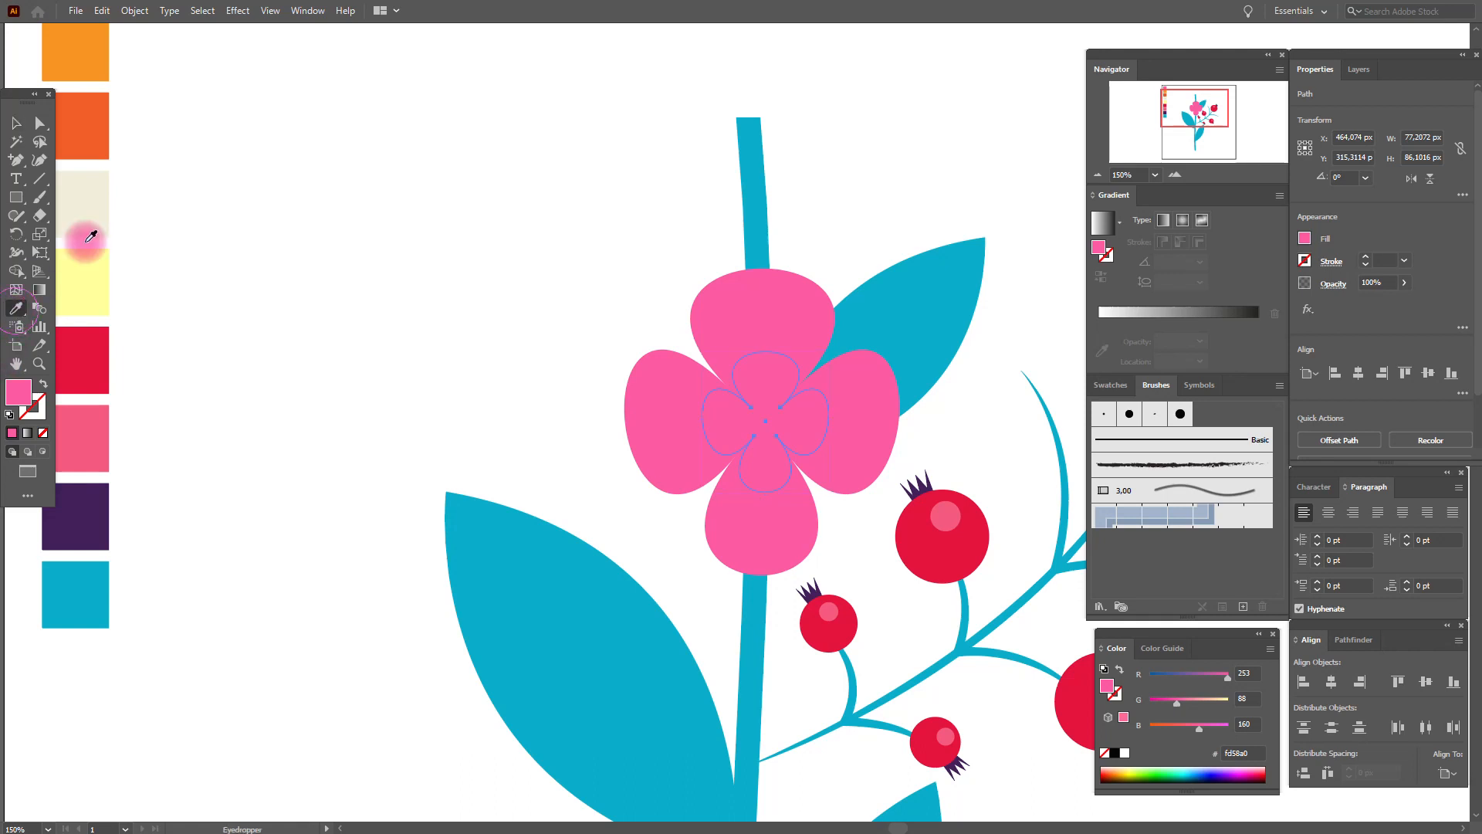
pyautogui.click(99, 206)
pyautogui.click(16, 124)
pyautogui.click(344, 221)
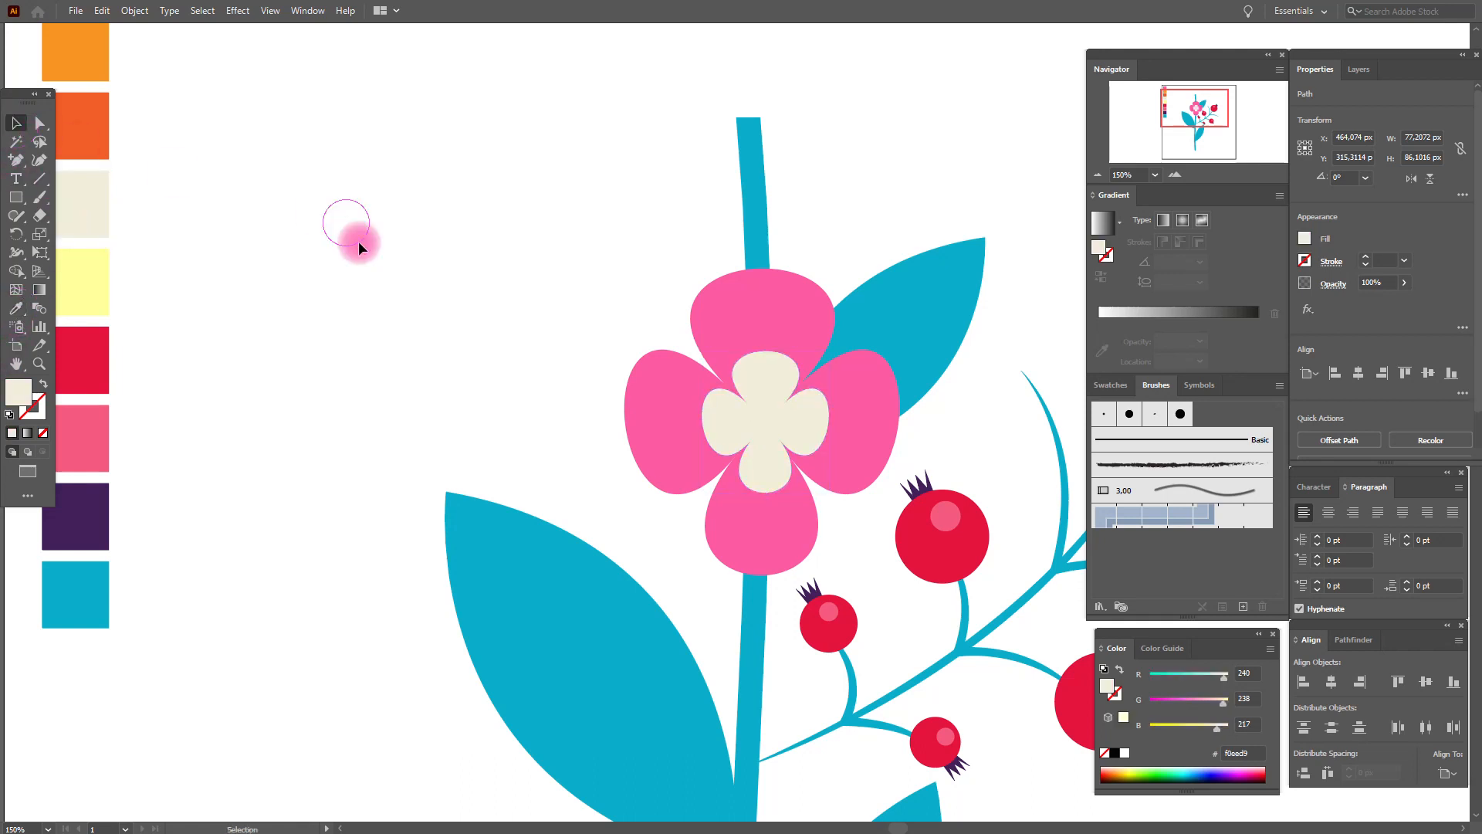
pyautogui.click(406, 360)
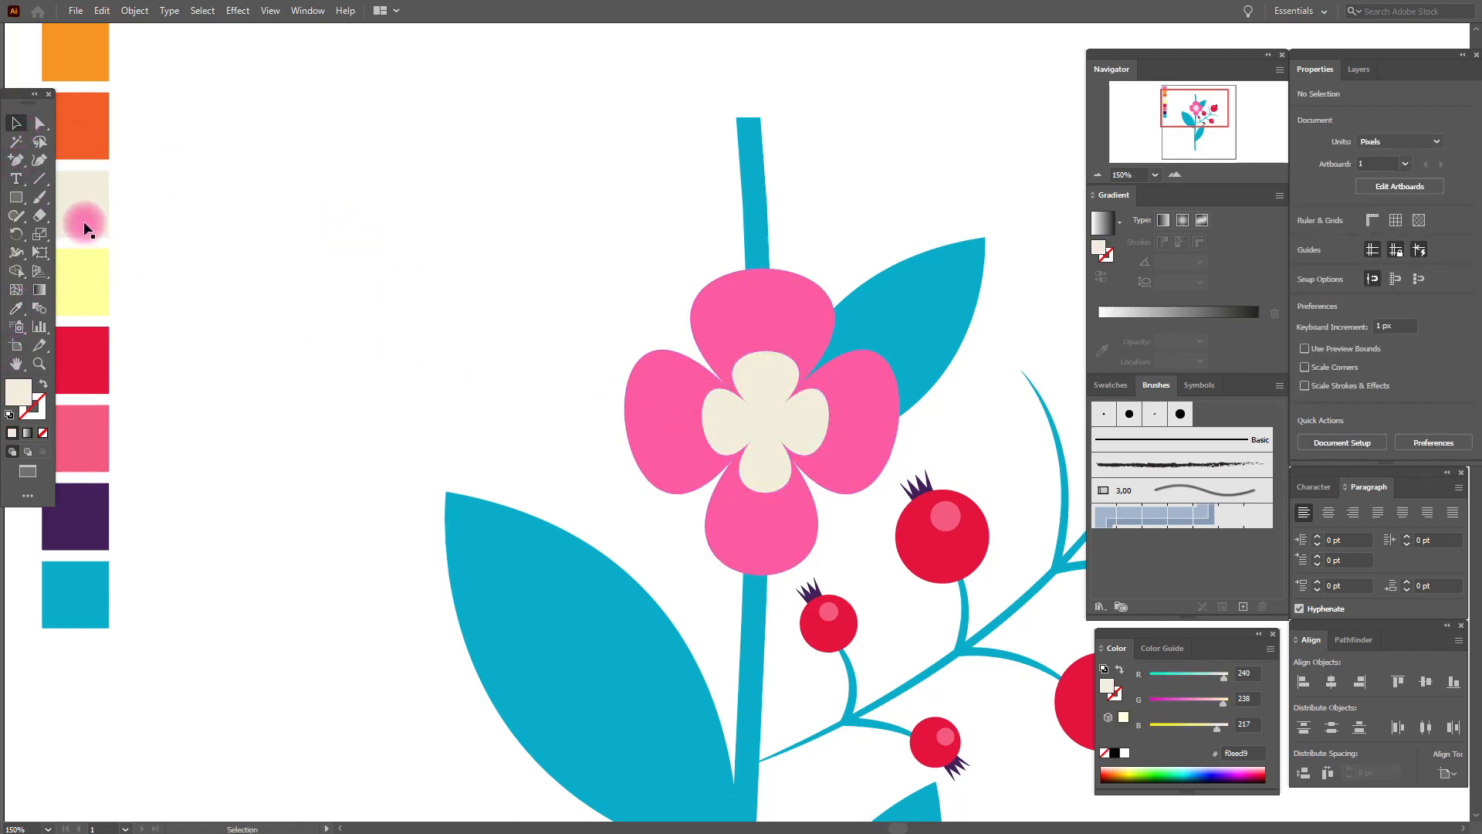
# Step: Paint five cream stamen lines outward from the inner flower onto the pink petals with the 3 pt Round brush
pyautogui.click(46, 199)
pyautogui.click(44, 385)
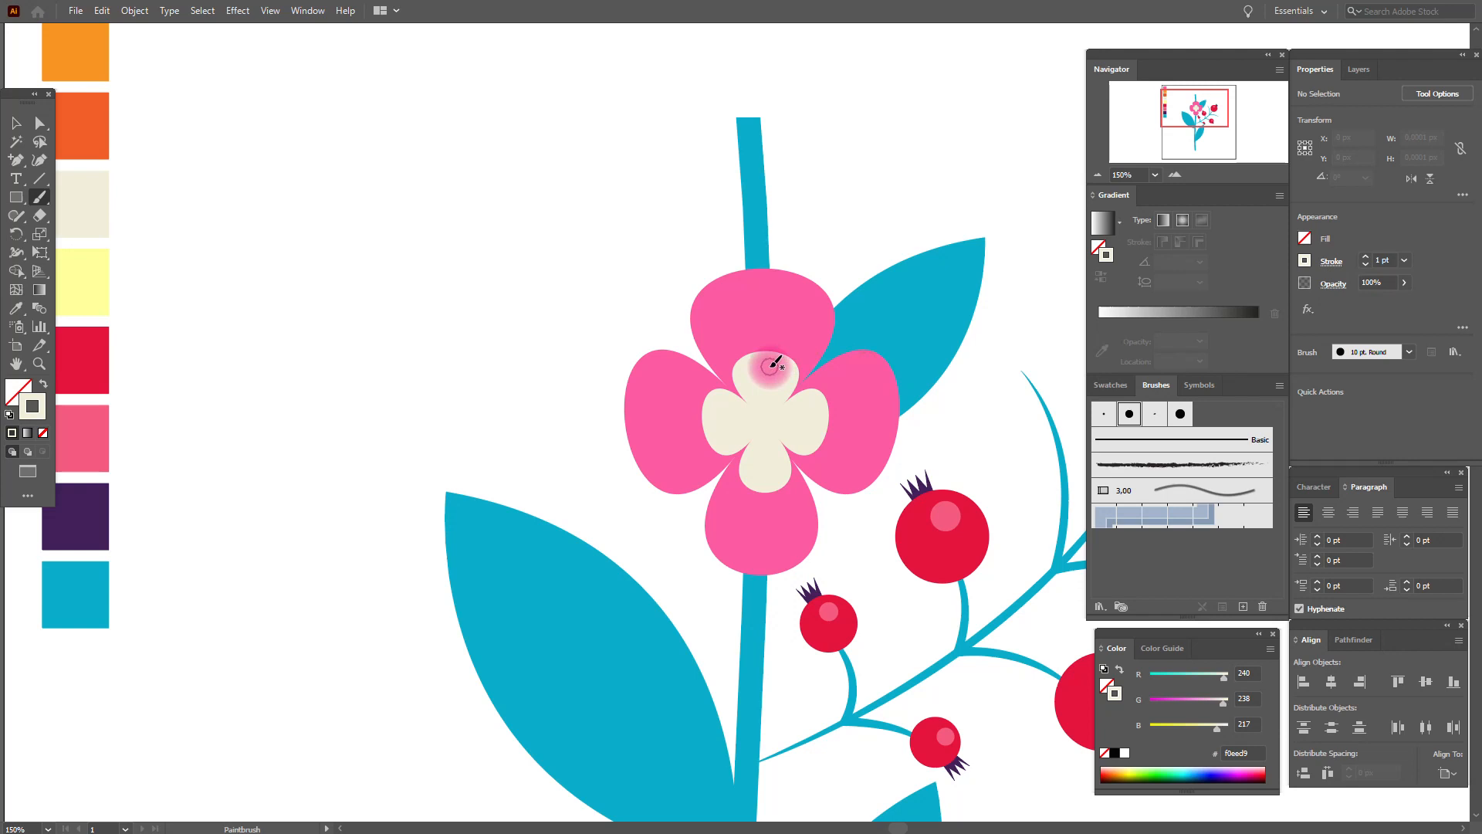
pyautogui.click(1099, 420)
pyautogui.moveTo(765, 356); pyautogui.dragTo(768, 308)
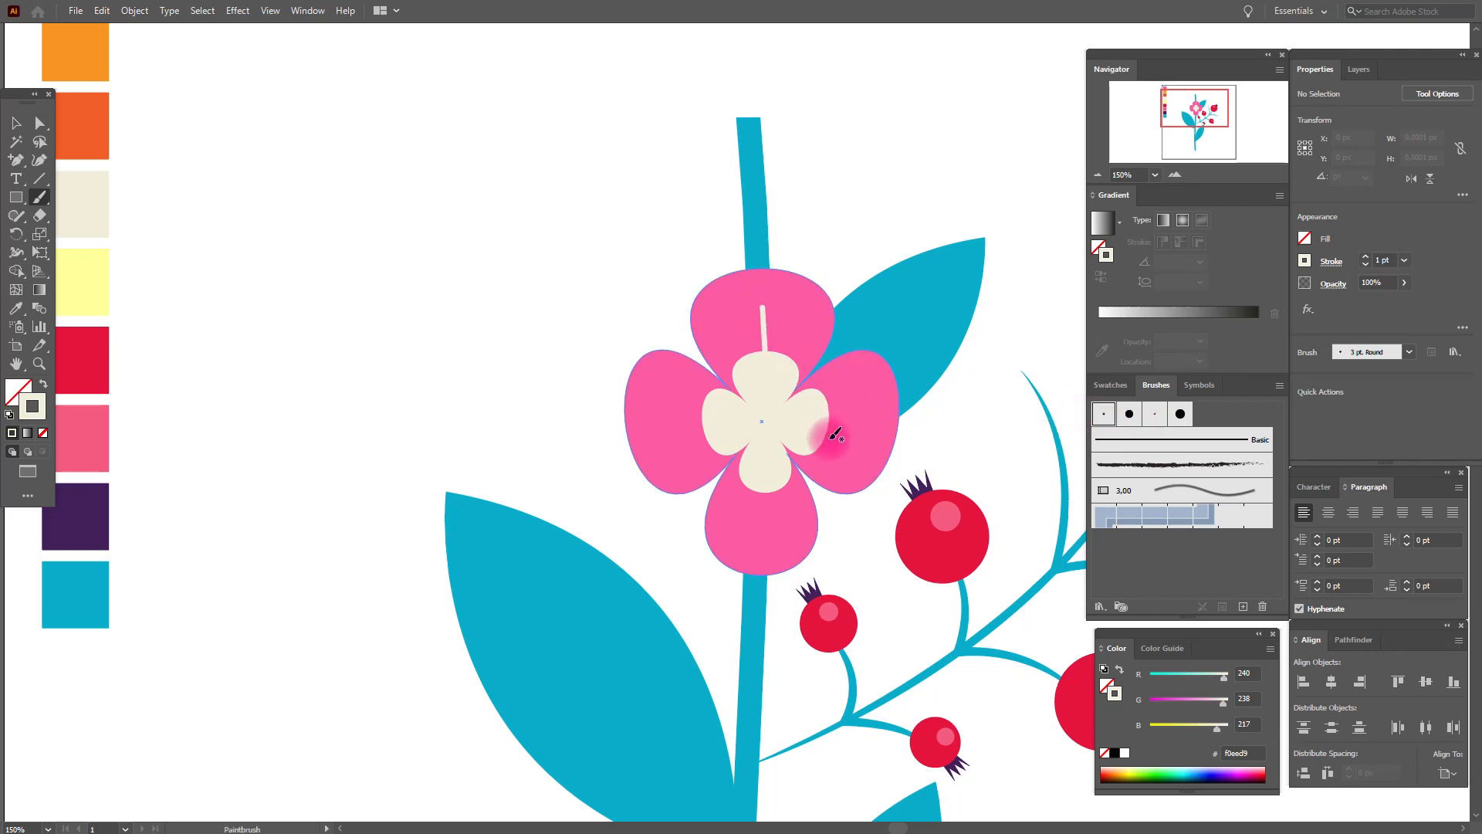
pyautogui.moveTo(818, 414)
pyautogui.mouseDown()
pyautogui.moveTo(863, 387)
pyautogui.moveTo(859, 444)
pyautogui.mouseUp()
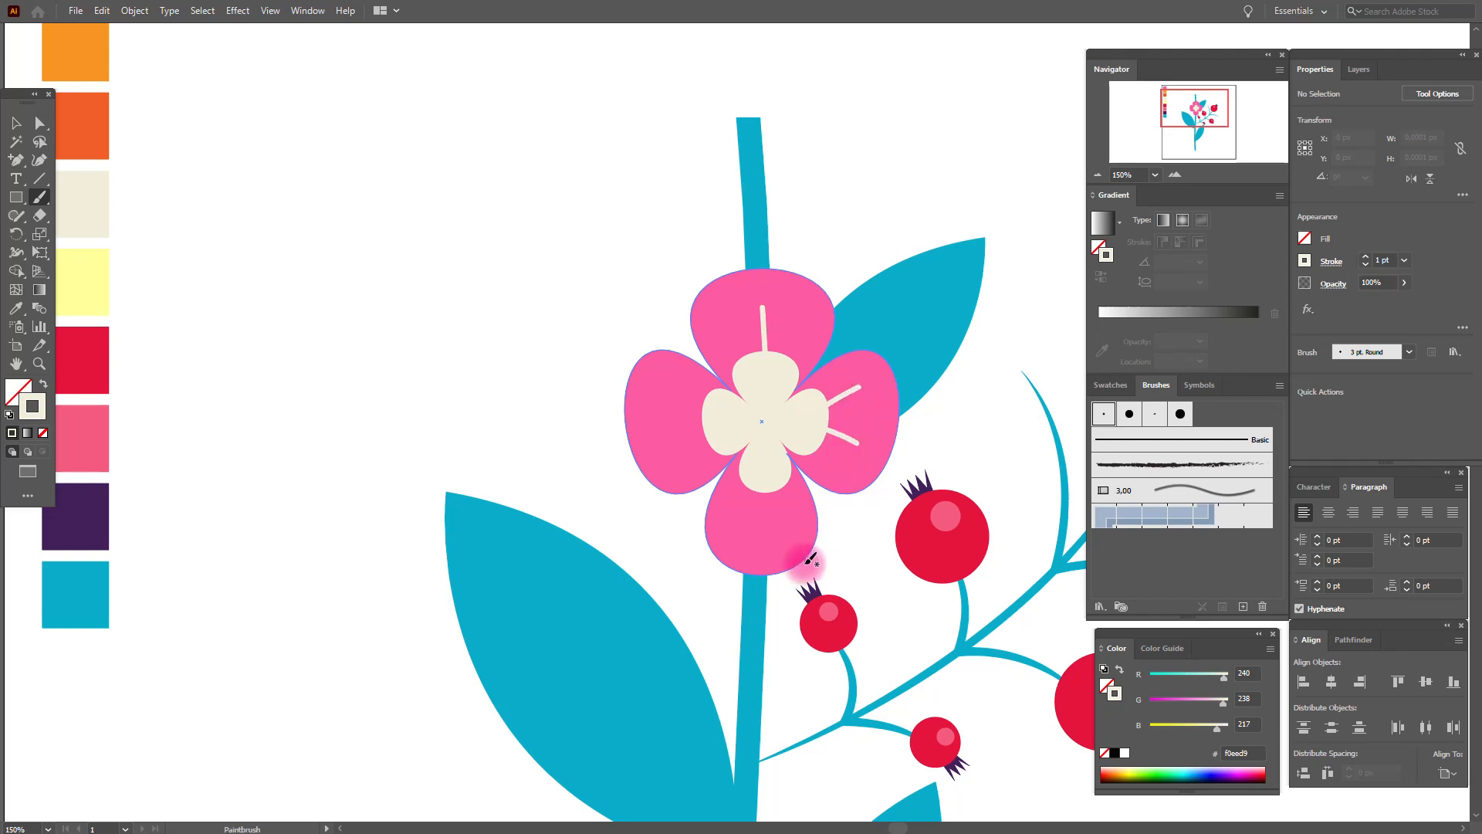
pyautogui.moveTo(767, 471); pyautogui.dragTo(774, 538)
pyautogui.moveTo(720, 417); pyautogui.dragTo(653, 416)
# Step: Draw cream-filled circles without a stroke at the tips of the left and top petals' stamens
pyautogui.moveTo(15, 197); pyautogui.dragTo(72, 239)
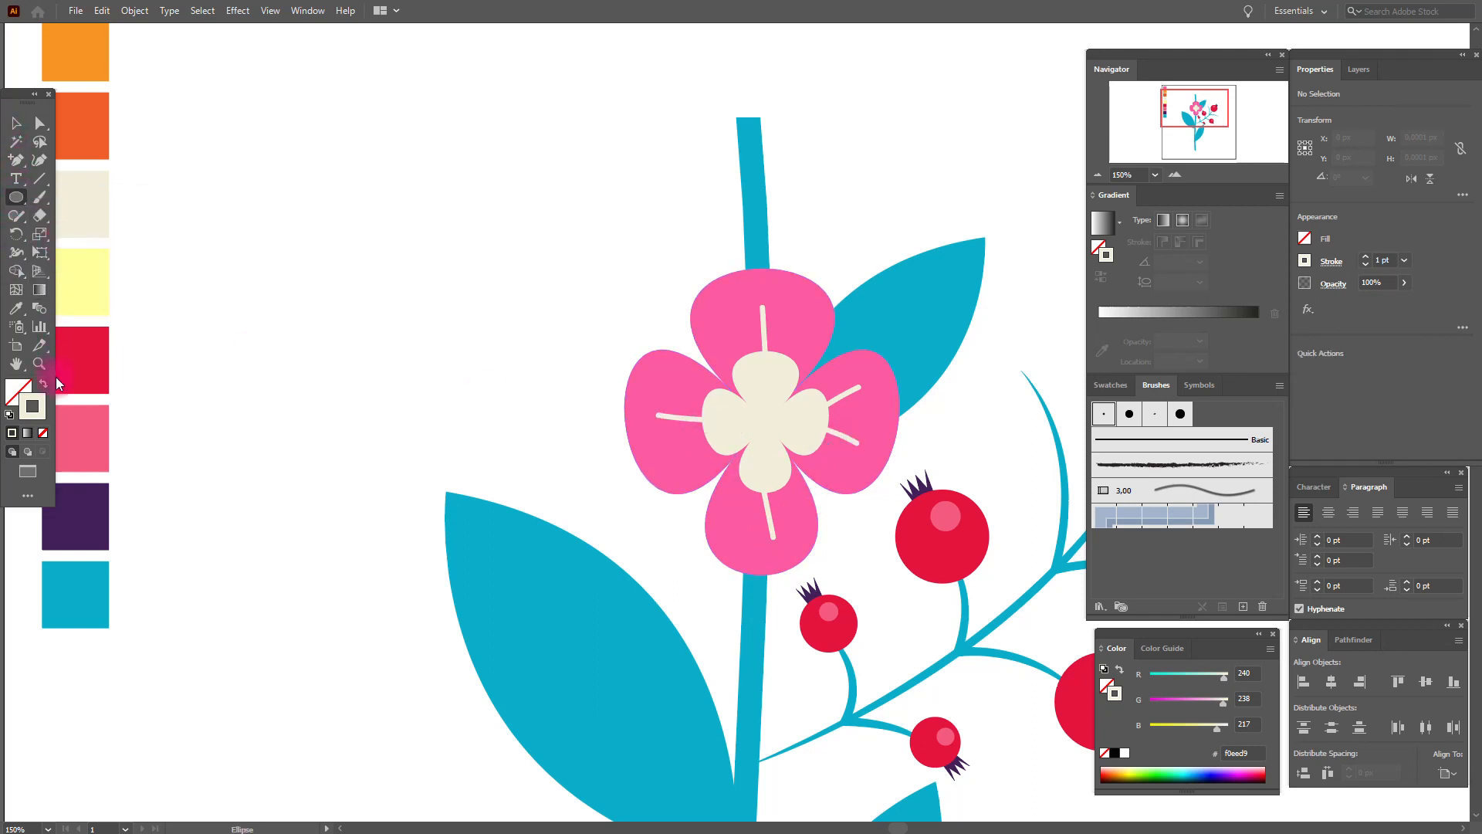
pyautogui.click(44, 385)
pyautogui.moveTo(649, 409); pyautogui.dragTo(669, 425)
pyautogui.moveTo(760, 295); pyautogui.dragTo(763, 310)
pyautogui.click(15, 123)
pyautogui.click(348, 179)
pyautogui.click(825, 265)
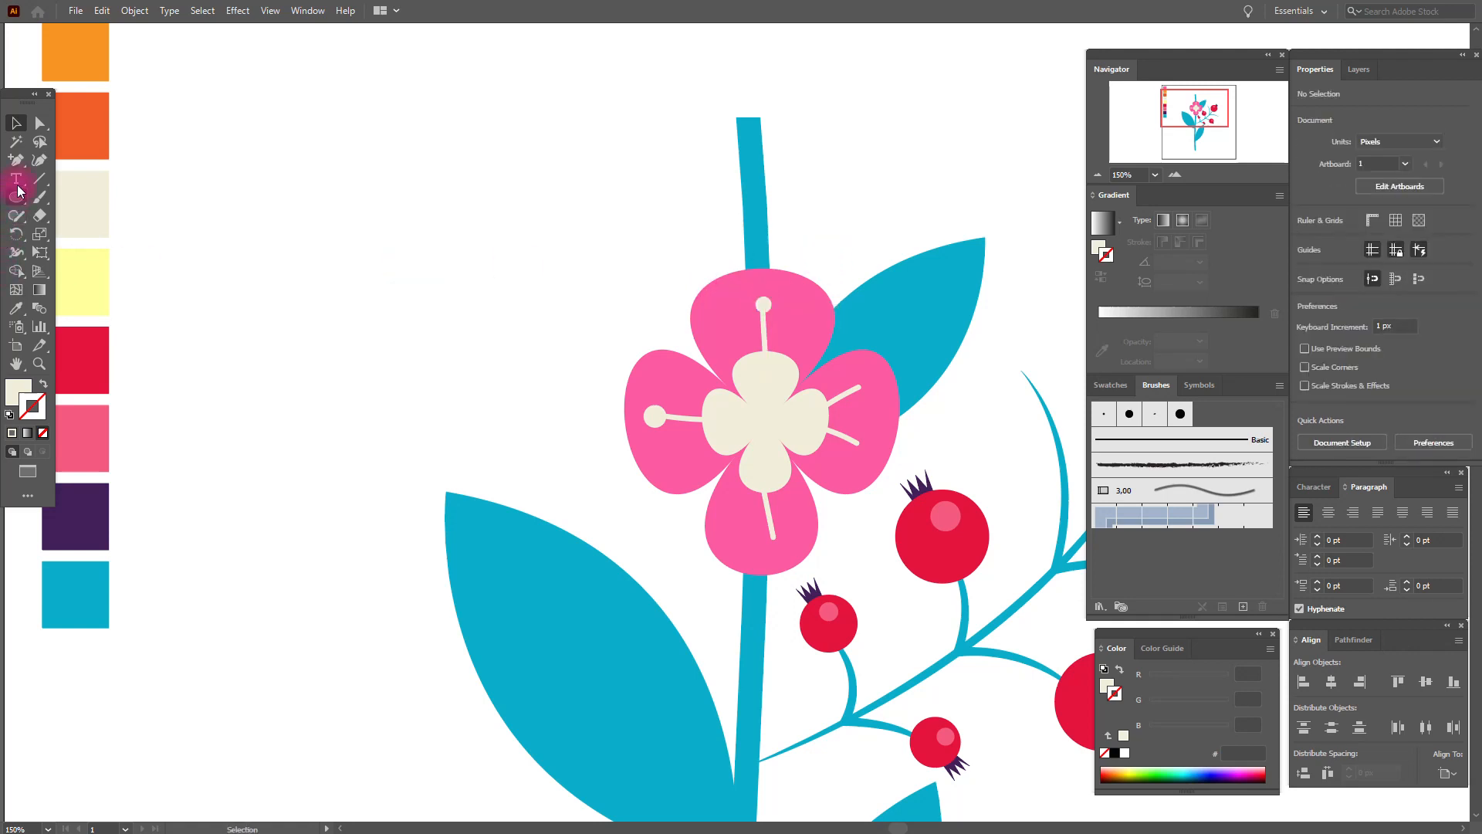
# Step: Draw a larger cream circle and place it on the tip of the right petal's upper stamen
pyautogui.click(16, 197)
pyautogui.moveTo(822, 451)
pyautogui.mouseDown()
pyautogui.moveTo(852, 390)
pyautogui.moveTo(881, 406)
pyautogui.mouseUp()
pyautogui.click(16, 123)
pyautogui.click(936, 403)
pyautogui.moveTo(870, 395); pyautogui.dragTo(862, 385)
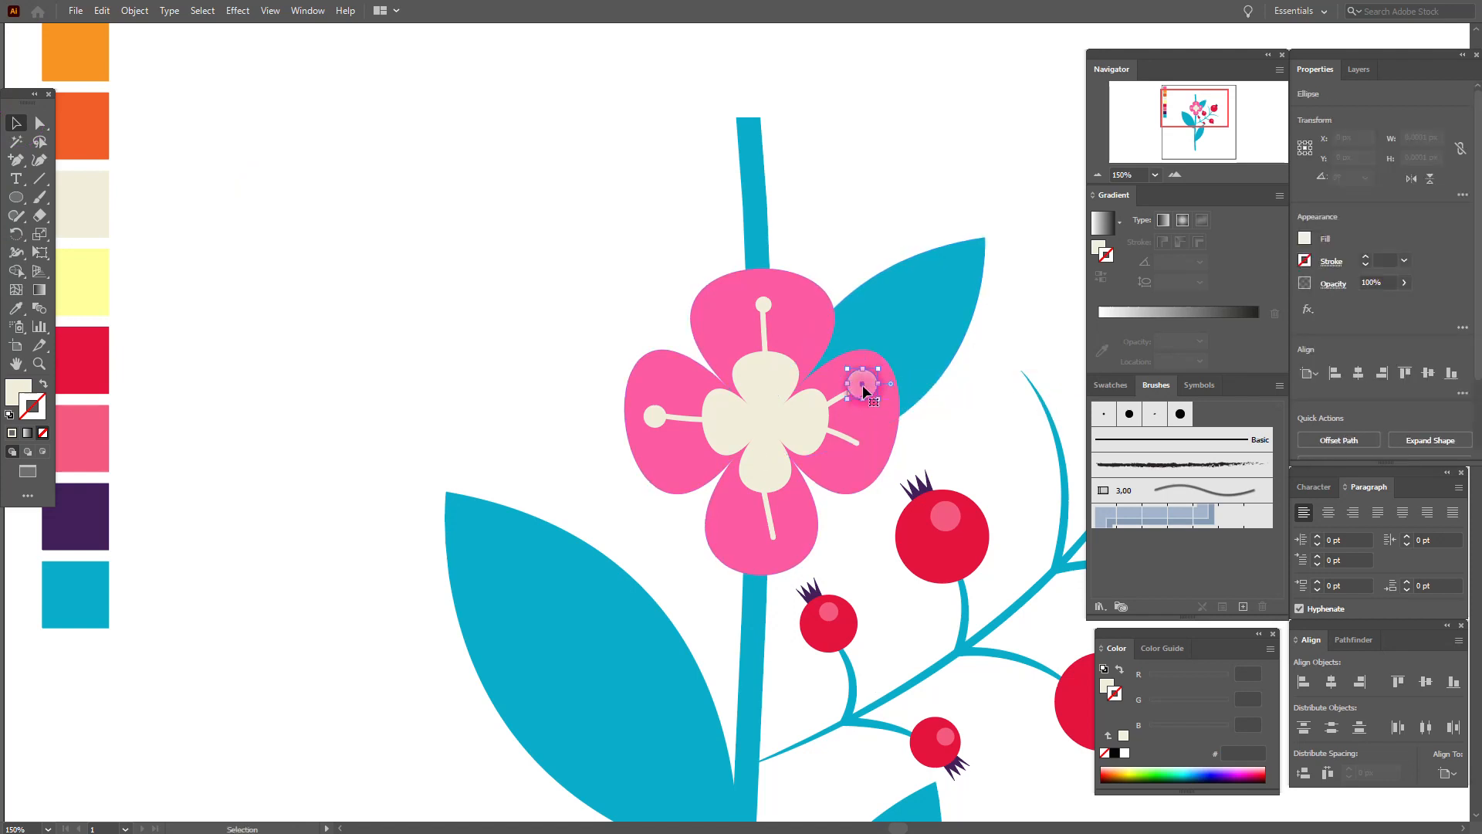
# Step: Draw cream circles at the tips of the right petal's lower stamen and the bottom petal's stamen
pyautogui.click(16, 196)
pyautogui.moveTo(850, 434); pyautogui.dragTo(867, 452)
pyautogui.moveTo(766, 527); pyautogui.dragTo(785, 543)
pyautogui.click(16, 123)
pyautogui.click(267, 177)
# Step: Draw a circle about 9 px wide in the palette's dark purple at the center of the cream inner flower
pyautogui.click(17, 365)
pyautogui.moveTo(801, 486); pyautogui.dragTo(642, 447)
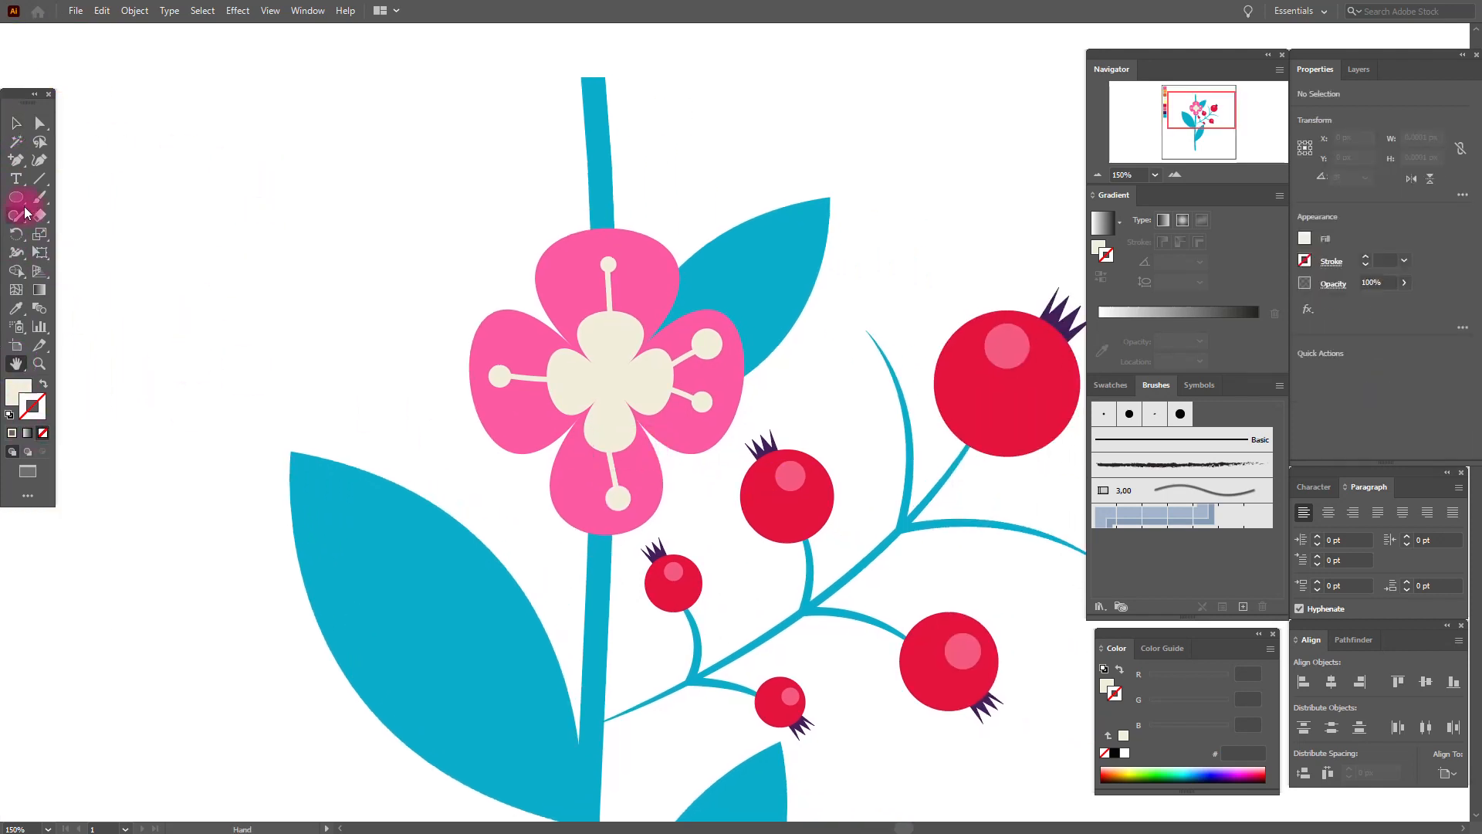
pyautogui.moveTo(238, 375); pyautogui.dragTo(553, 420)
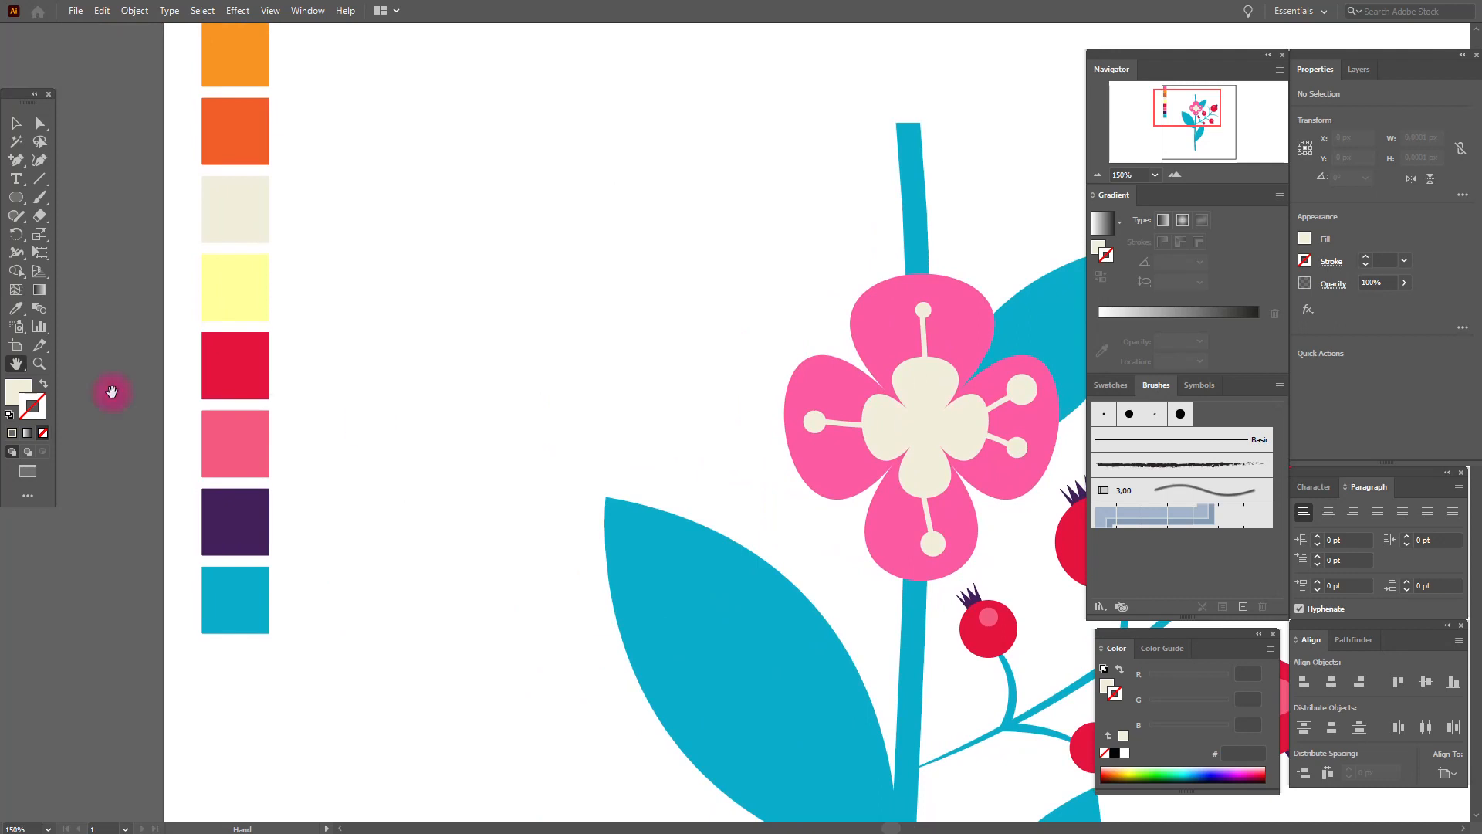
pyautogui.click(16, 309)
pyautogui.click(205, 511)
pyautogui.click(16, 364)
pyautogui.moveTo(692, 485); pyautogui.dragTo(314, 446)
pyautogui.click(15, 197)
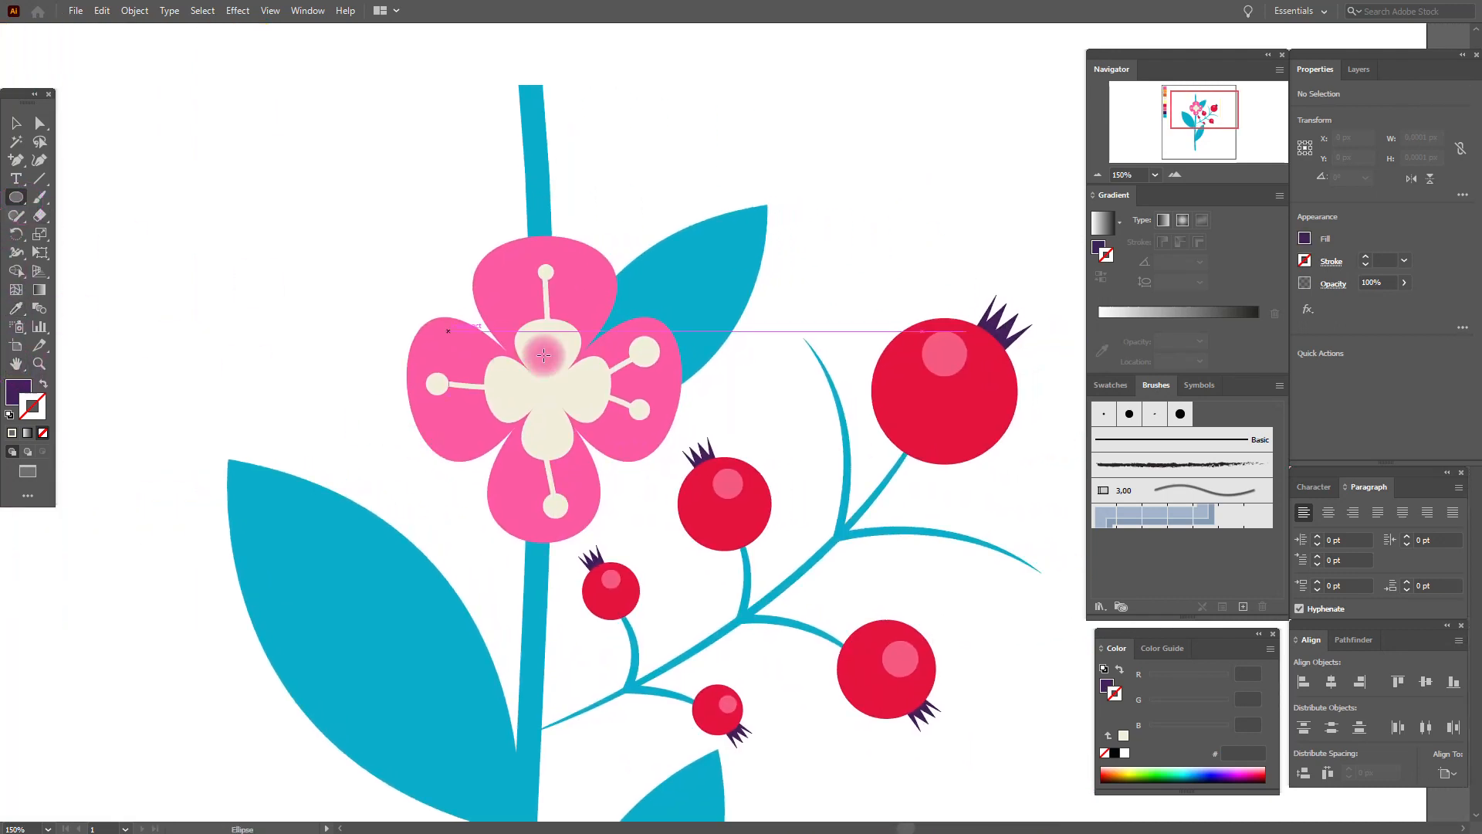
pyautogui.moveTo(540, 380); pyautogui.dragTo(549, 392)
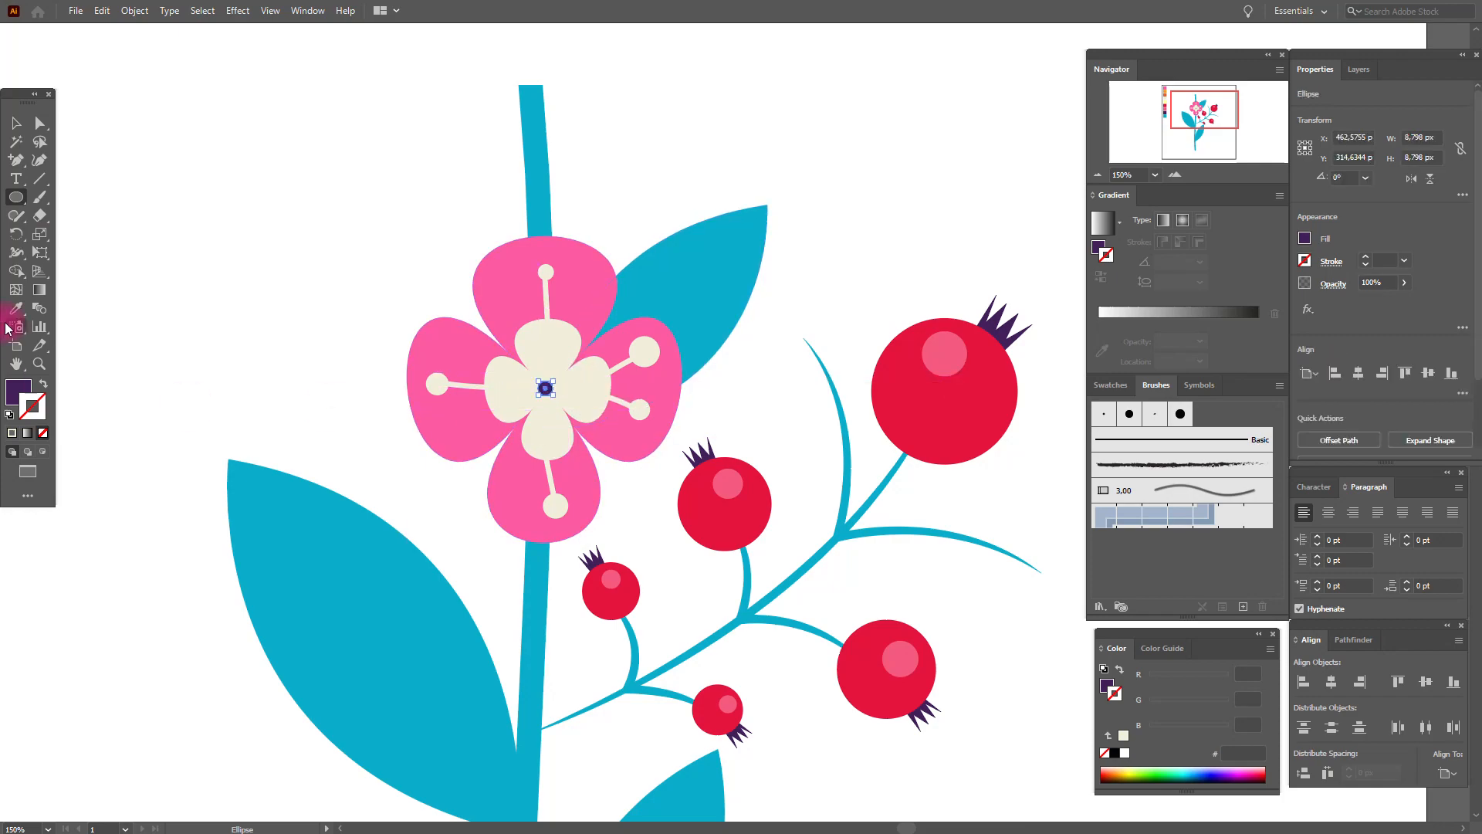
# Step: Draw small dark purple dots of varying sizes around the purple center circle of the pink flower
pyautogui.hotkey('ctrl', '=')
pyautogui.hotkey('ctrl', '=')
pyautogui.hotkey('ctrl', '=')
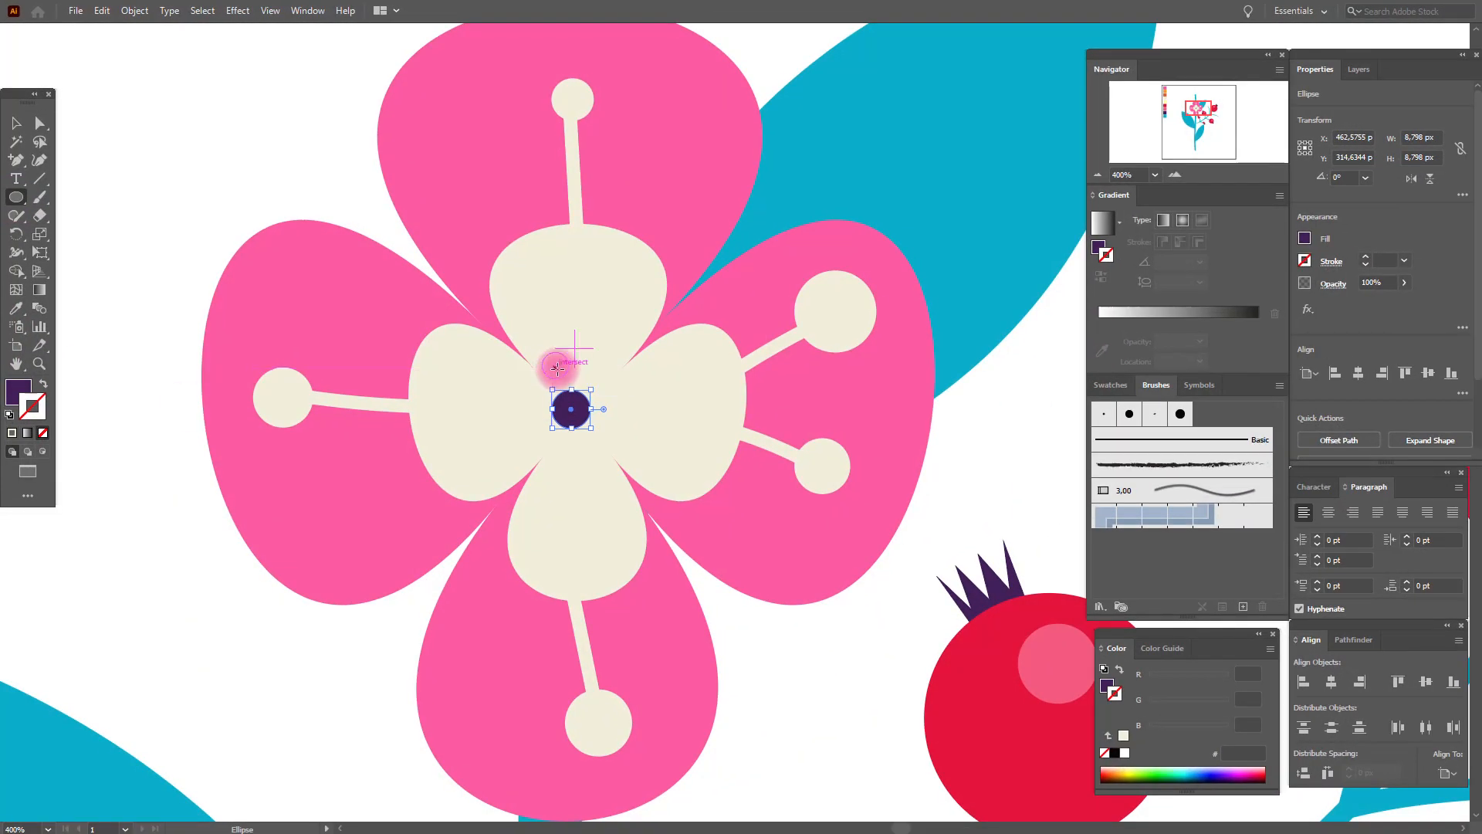
pyautogui.moveTo(557, 369)
pyautogui.mouseDown()
pyautogui.moveTo(566, 378)
pyautogui.moveTo(555, 343)
pyautogui.mouseUp()
pyautogui.moveTo(529, 394)
pyautogui.mouseDown()
pyautogui.moveTo(541, 406)
pyautogui.moveTo(546, 369)
pyautogui.moveTo(607, 395)
pyautogui.moveTo(629, 427)
pyautogui.moveTo(599, 462)
pyautogui.mouseUp()
pyautogui.moveTo(532, 428); pyautogui.dragTo(552, 447)
pyautogui.moveTo(600, 343); pyautogui.dragTo(618, 359)
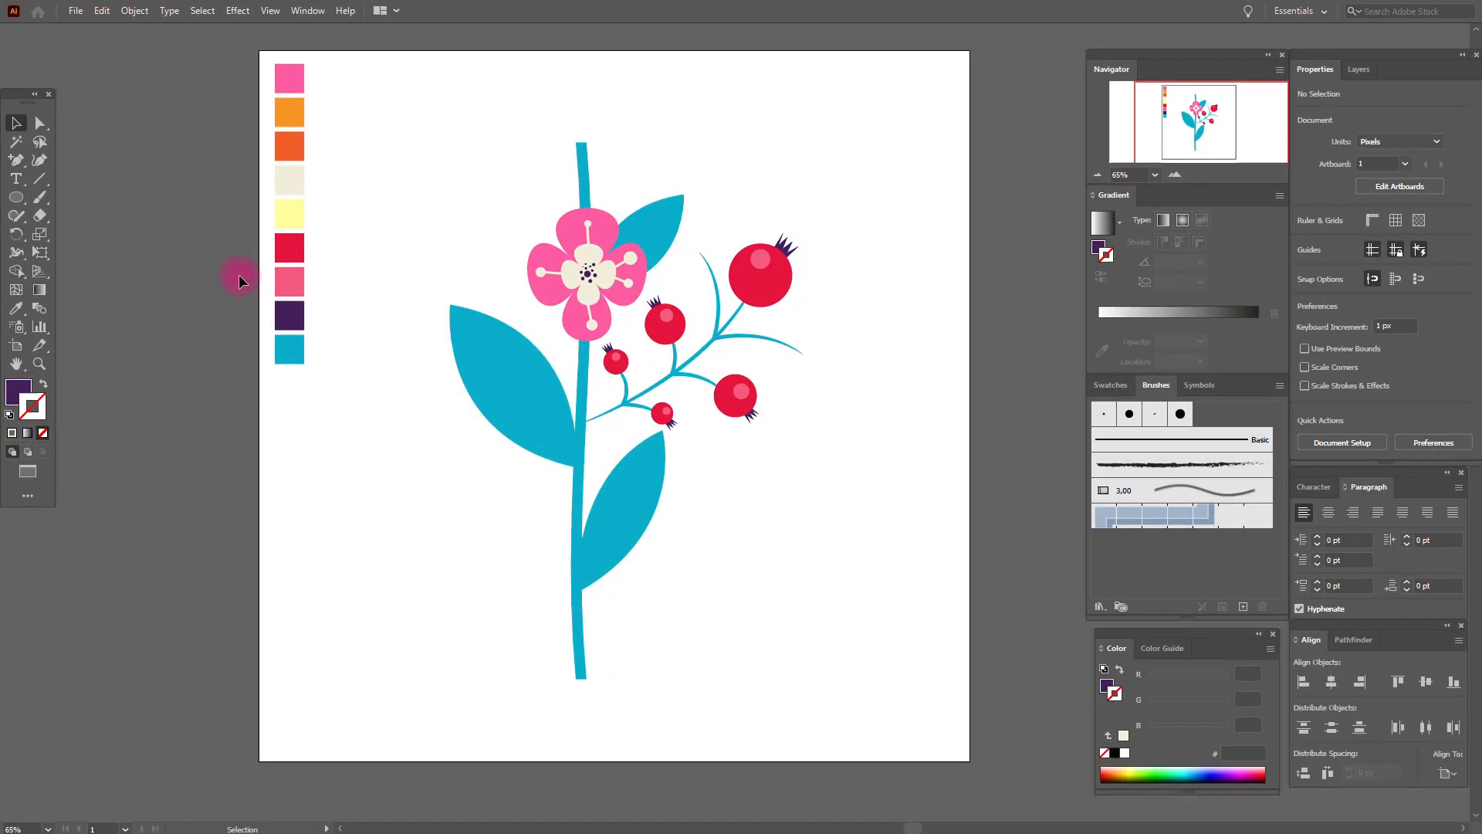
# Step: Resize and reposition the small purple dots to spread them around the flower's center circle
pyautogui.click(40, 363)
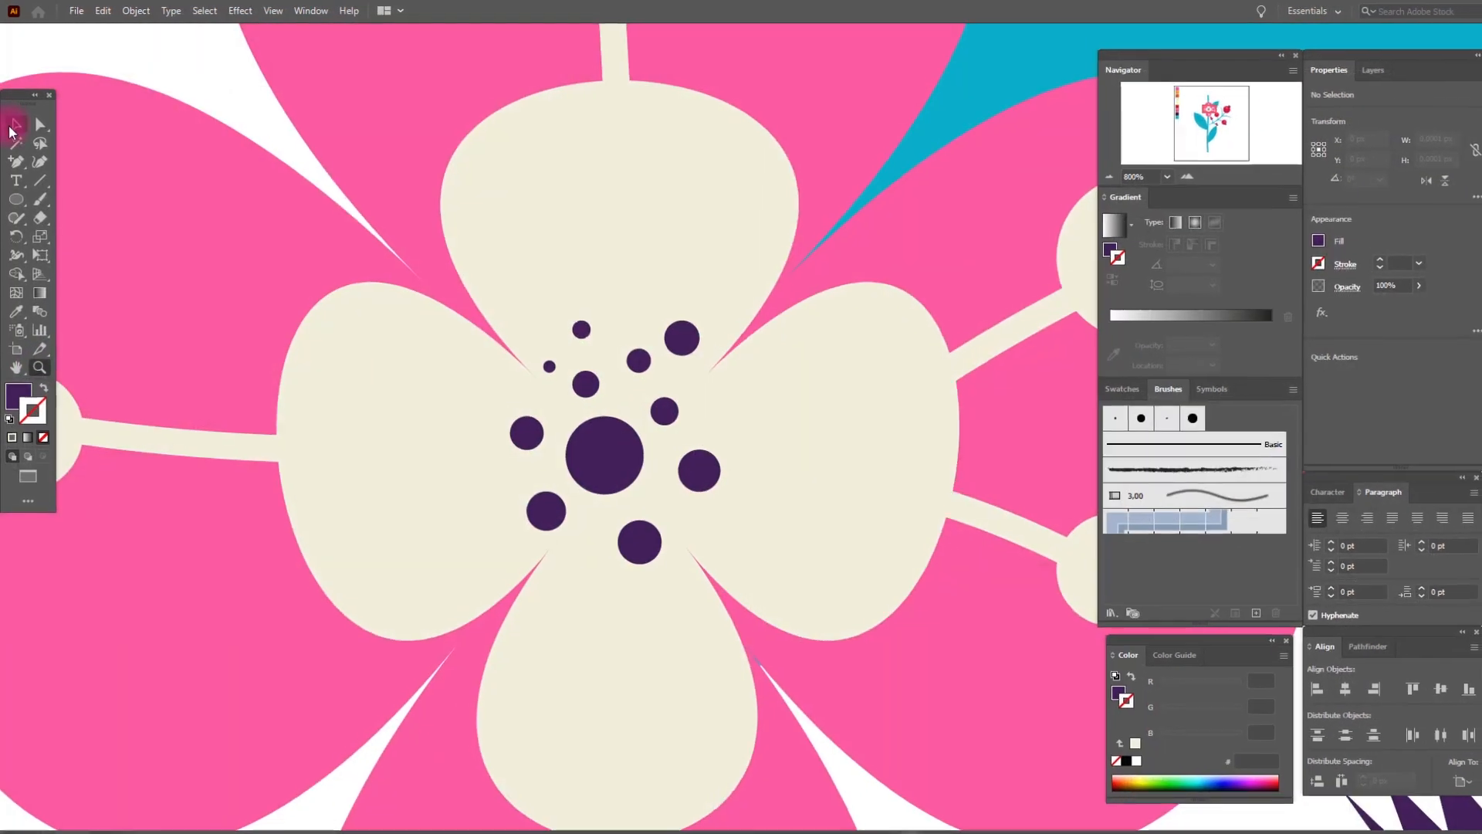
pyautogui.click(11, 128)
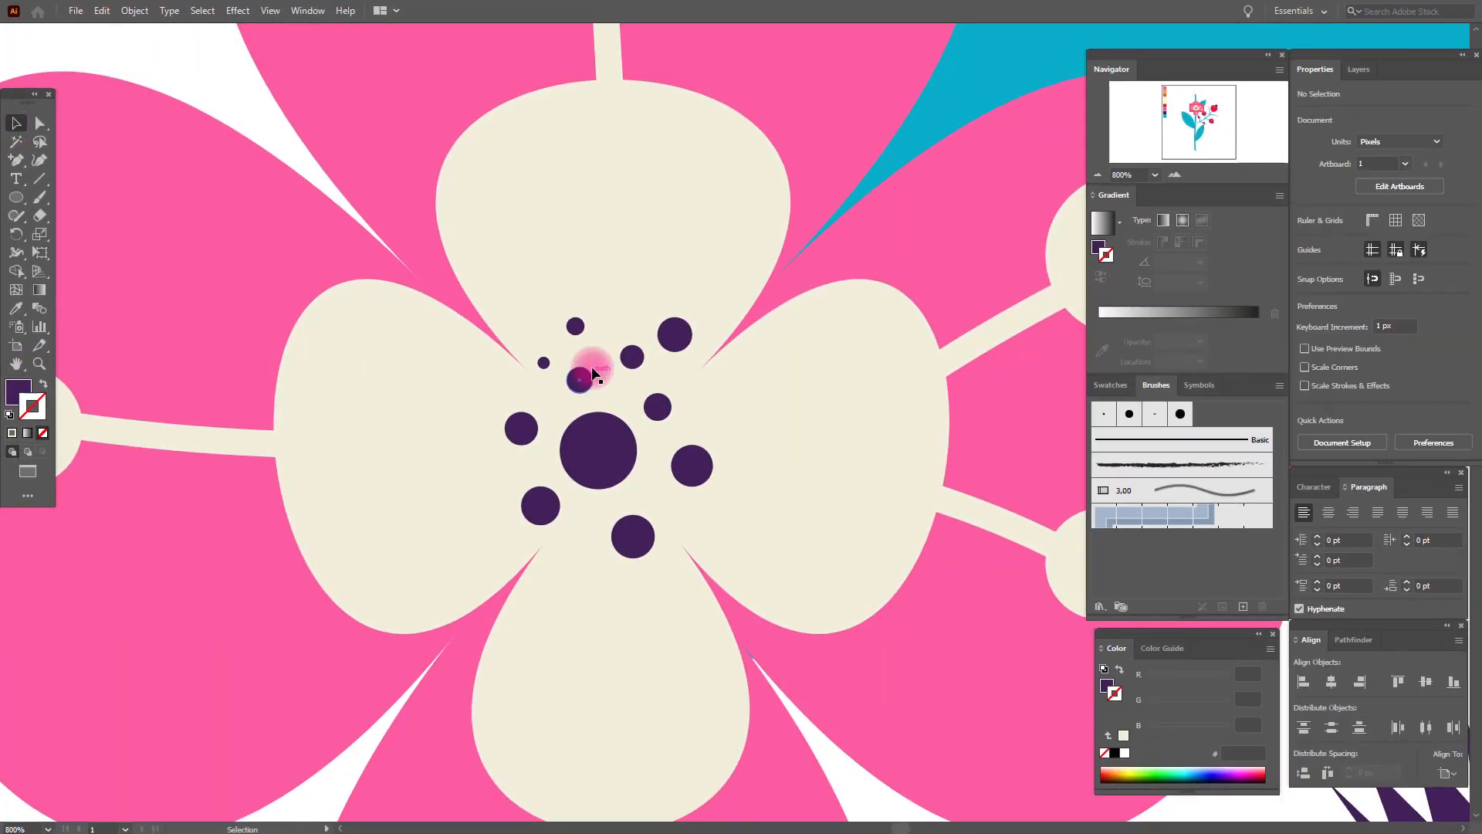
pyautogui.click(582, 329)
pyautogui.moveTo(591, 320)
pyautogui.mouseDown()
pyautogui.moveTo(613, 310)
pyautogui.moveTo(599, 305)
pyautogui.mouseUp()
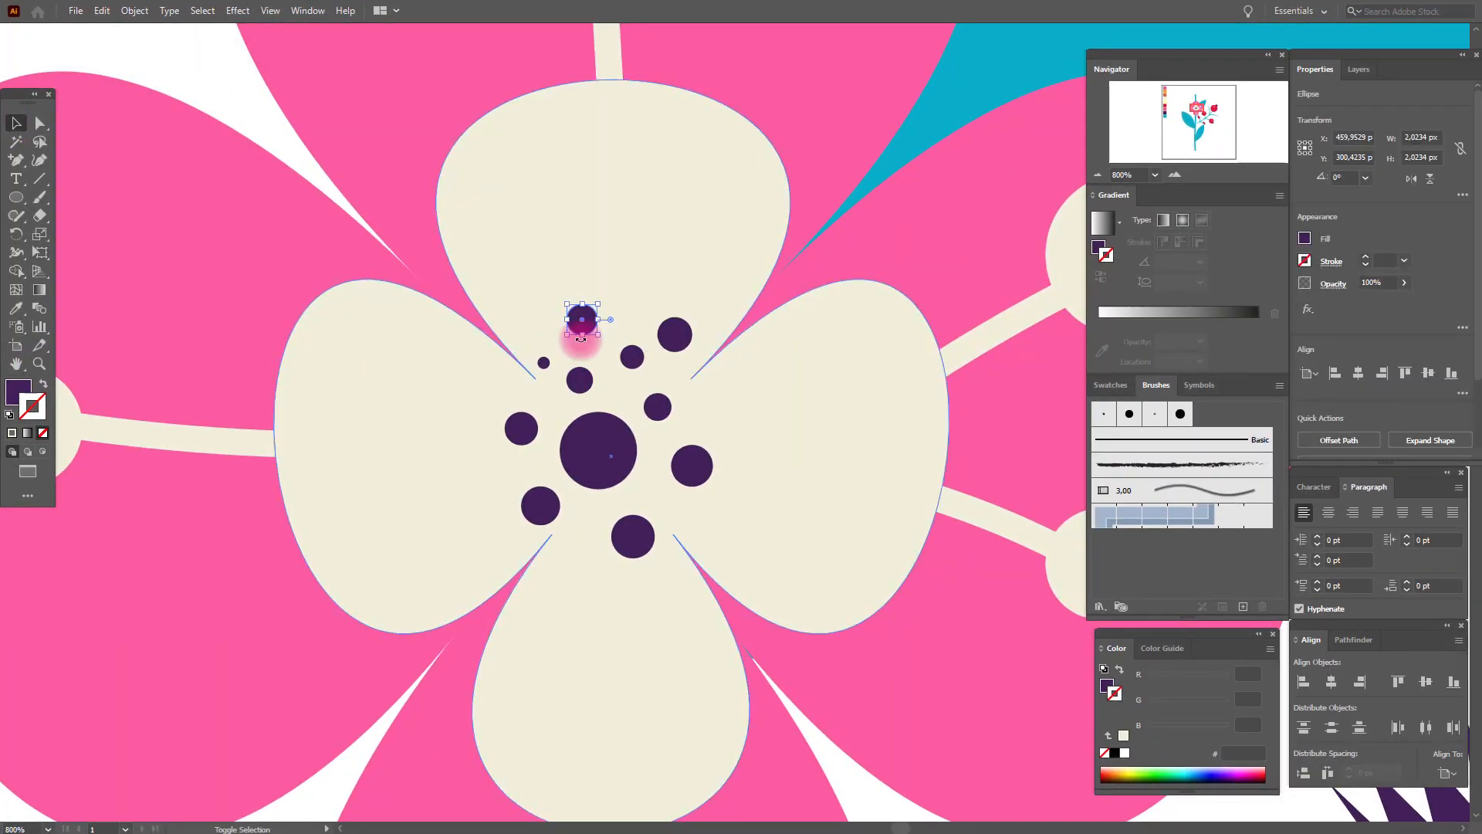
pyautogui.click(544, 363)
pyautogui.moveTo(551, 371); pyautogui.dragTo(591, 387)
pyautogui.moveTo(605, 390)
pyautogui.mouseDown()
pyautogui.moveTo(621, 390)
pyautogui.moveTo(597, 386)
pyautogui.mouseUp()
pyautogui.moveTo(637, 333); pyautogui.dragTo(682, 329)
pyautogui.moveTo(664, 413); pyautogui.dragTo(678, 418)
pyautogui.click(644, 365)
pyautogui.moveTo(637, 349); pyautogui.dragTo(700, 473)
pyautogui.moveTo(633, 534); pyautogui.dragTo(632, 529)
pyautogui.moveTo(522, 429); pyautogui.dragTo(515, 437)
pyautogui.moveTo(585, 316); pyautogui.dragTo(585, 311)
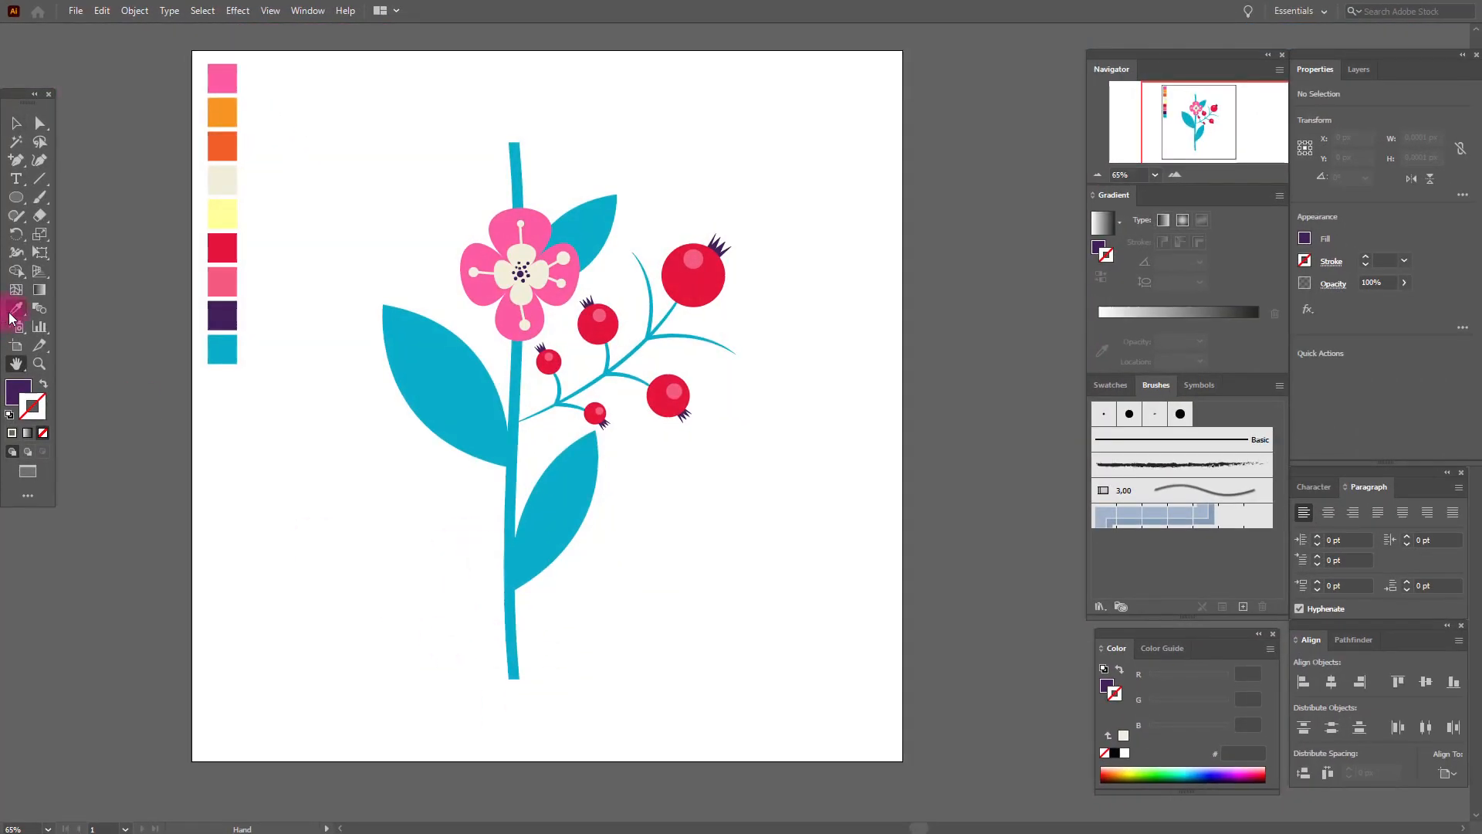
# Step: Draw an ellipse about 51 × 161 px in the palette's orange left of the lower stem, and duplicate it directly below
pyautogui.click(16, 309)
pyautogui.click(222, 114)
pyautogui.click(17, 395)
pyautogui.click(16, 199)
pyautogui.moveTo(358, 458); pyautogui.dragTo(395, 572)
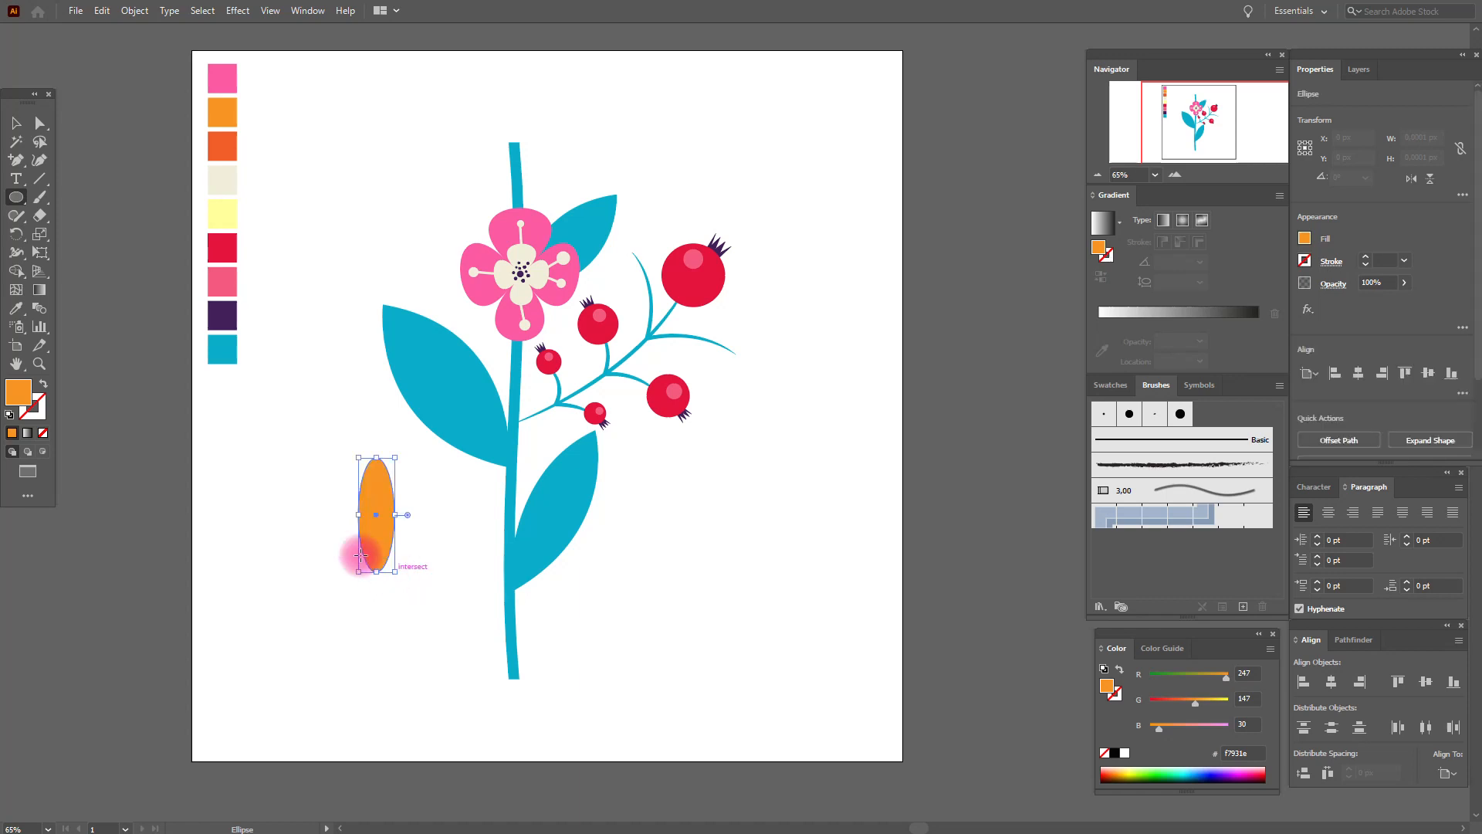
pyautogui.moveTo(381, 492); pyautogui.dragTo(381, 600)
# Step: Make copies of both orange ellipses rotated by 60° and repeat the rotation to form a six-petal flower
pyautogui.keyDown('shift'); pyautogui.click(385, 521); pyautogui.keyUp('shift')
pyautogui.rightClick(378, 529)
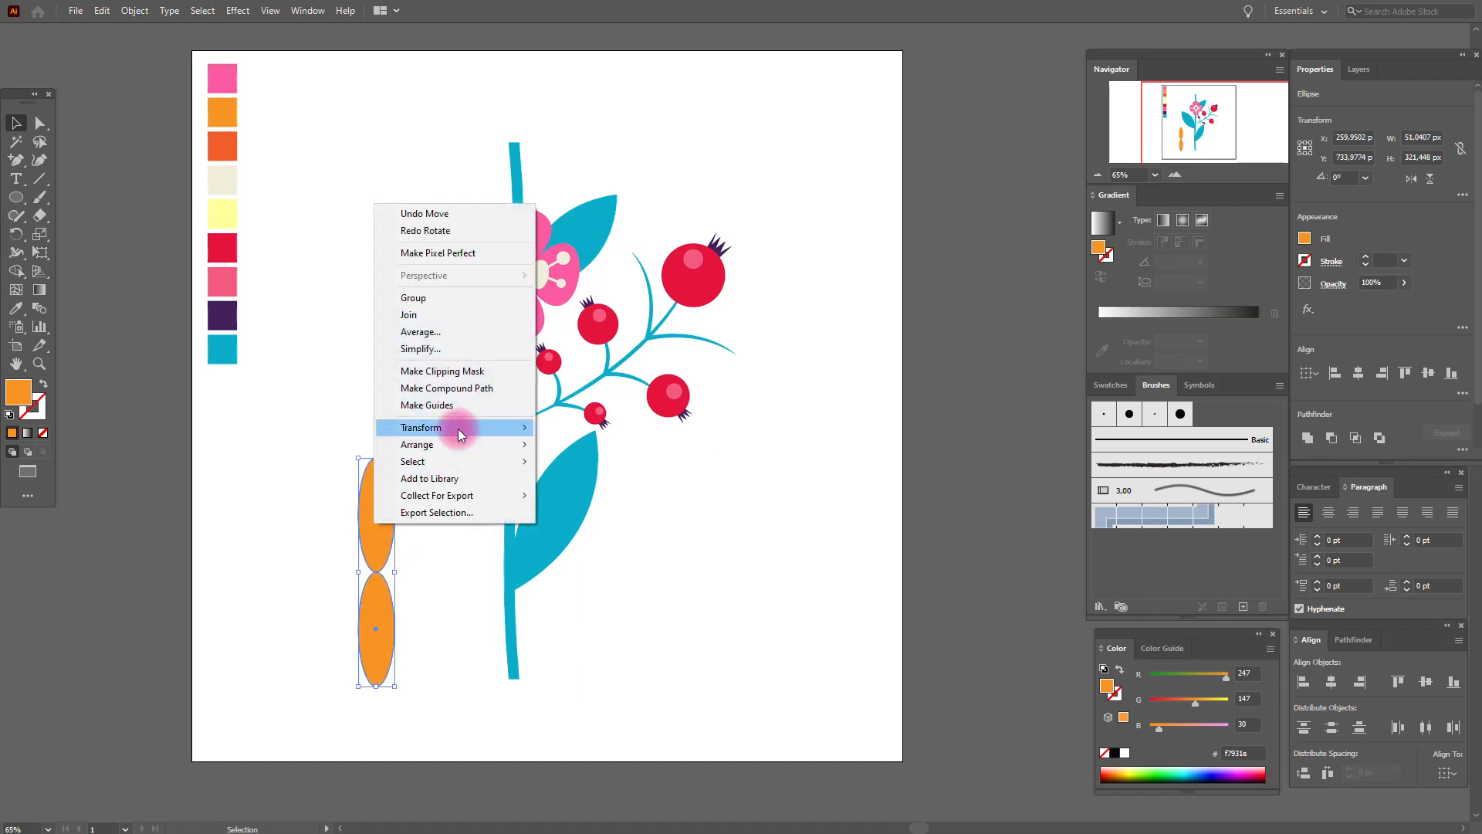
pyautogui.moveTo(456, 429)
pyautogui.click(575, 467)
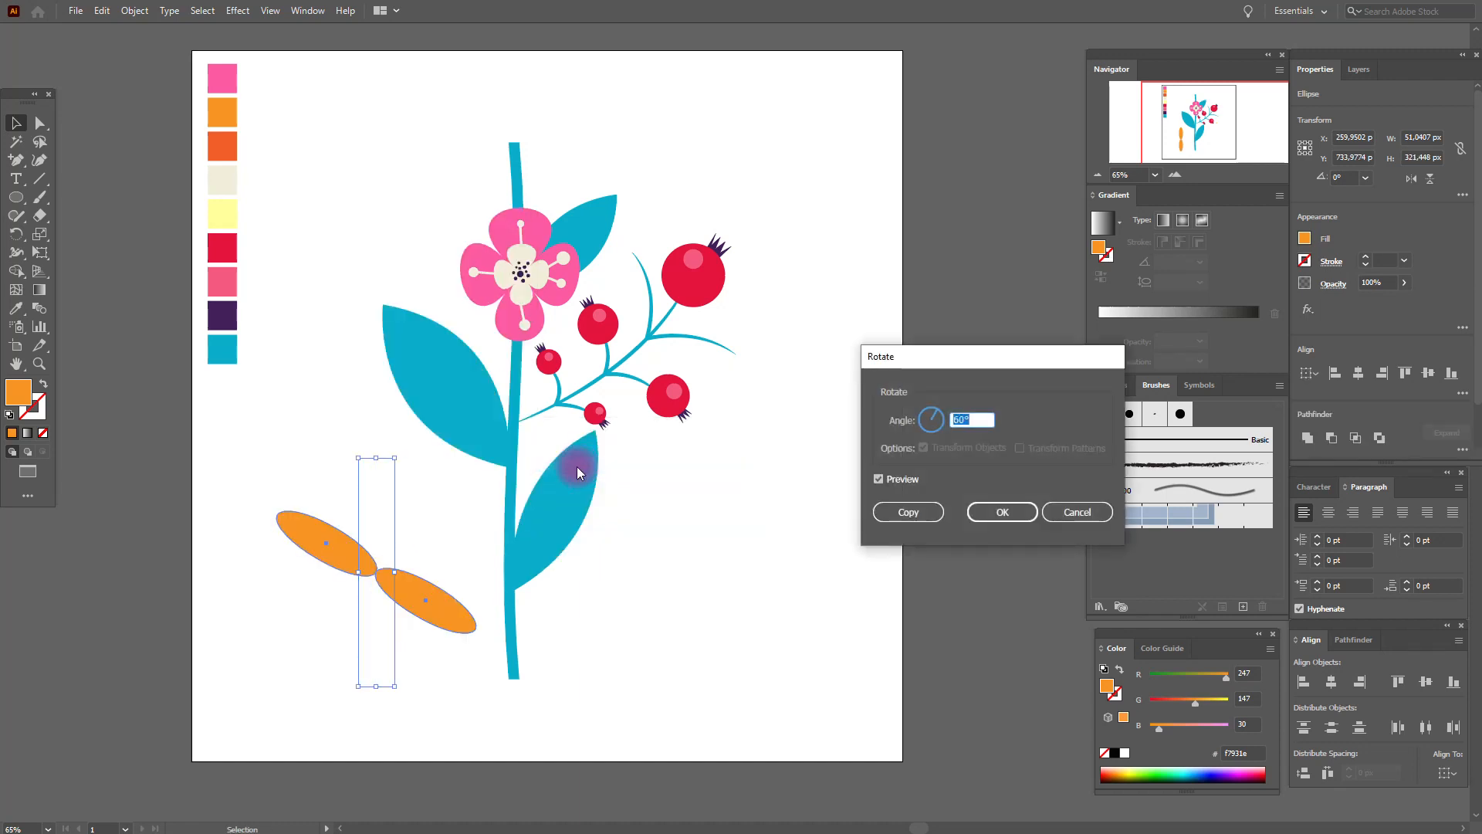
pyautogui.click(918, 511)
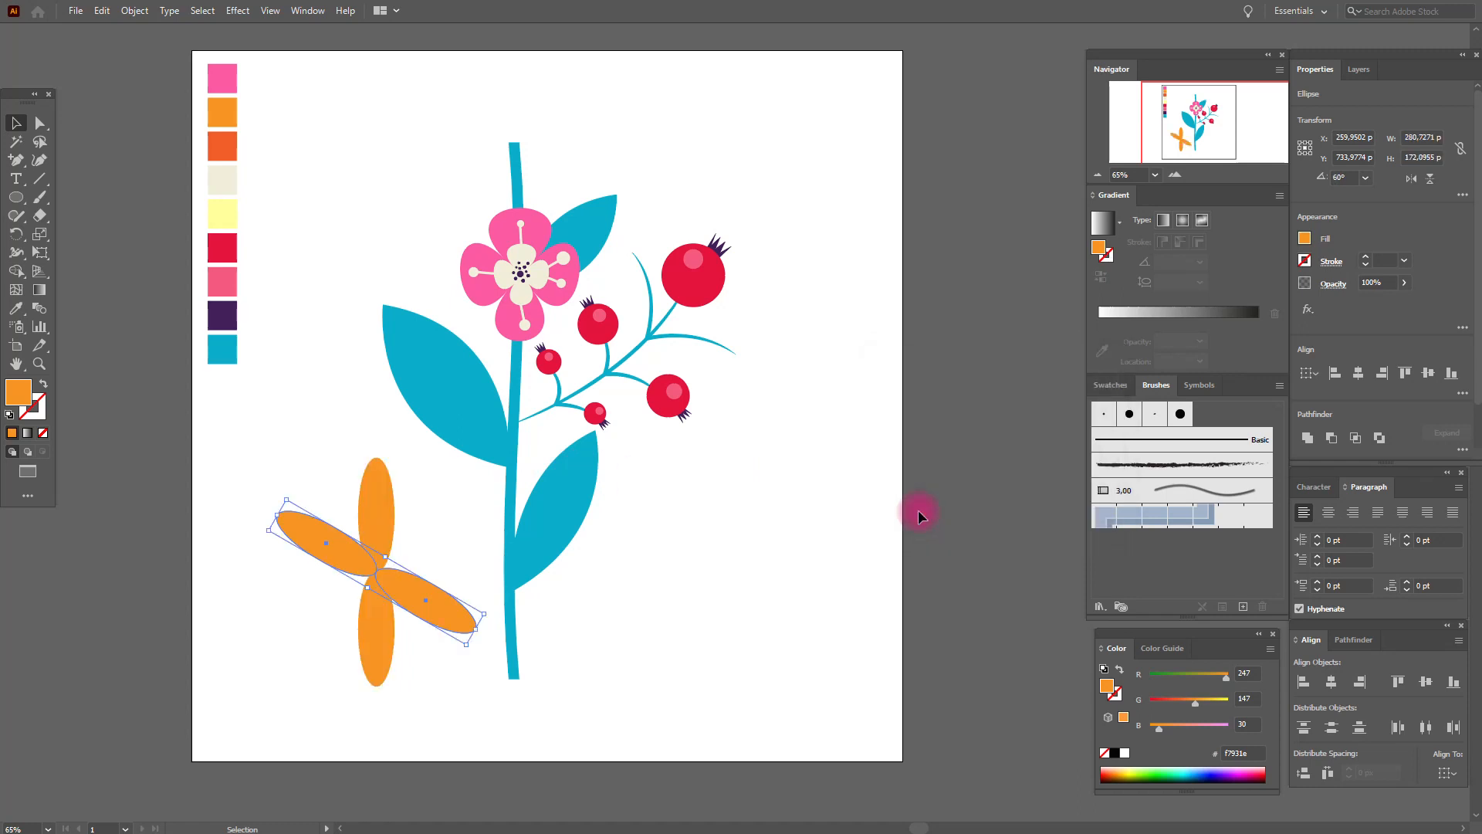
pyautogui.click(725, 590)
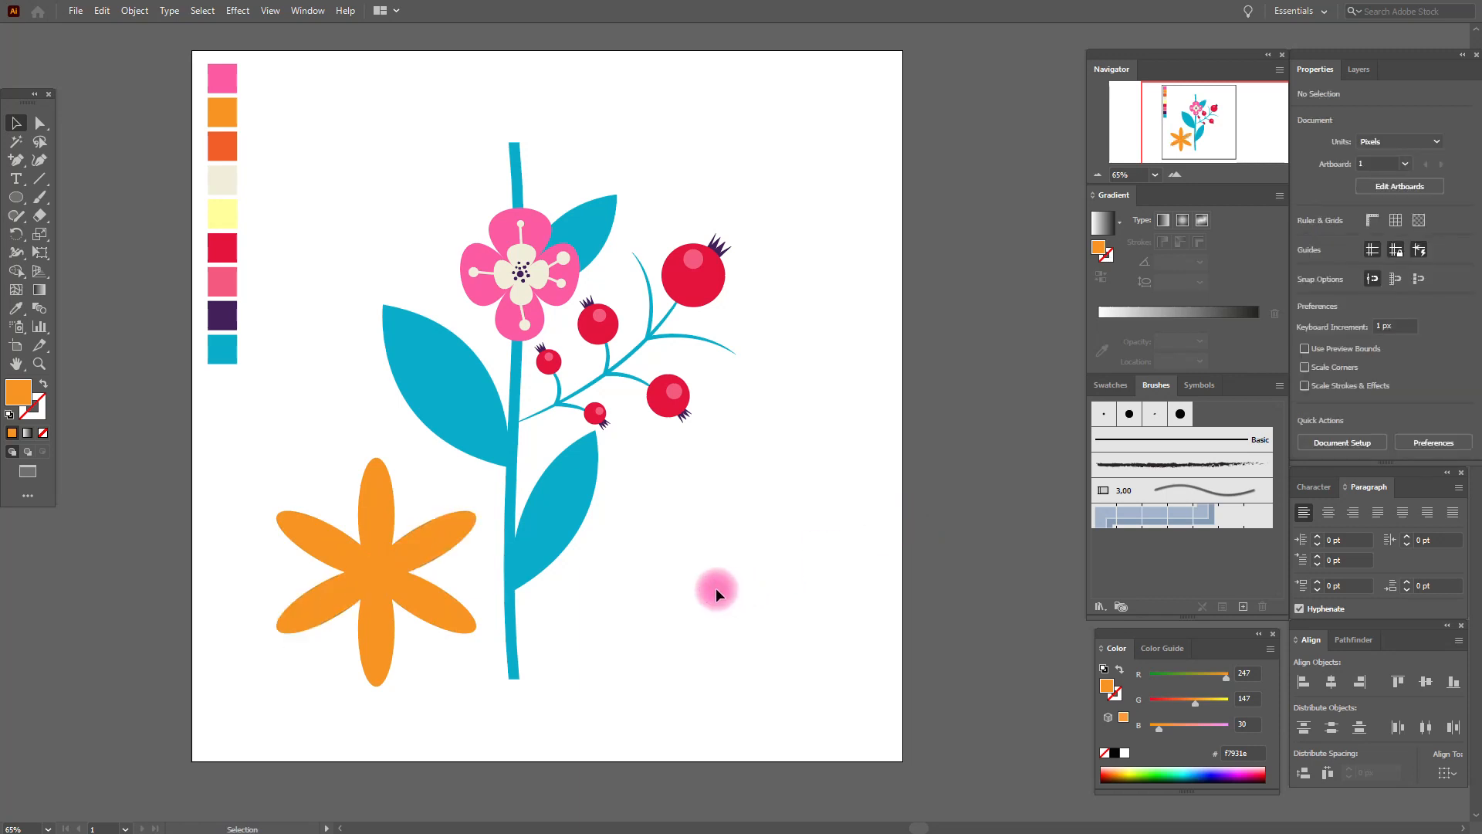
# Step: Select all six orange petals and unite them into one shape with Pathfinder
pyautogui.click(338, 540)
pyautogui.keyDown('shift'); pyautogui.click(374, 503); pyautogui.keyUp('shift')
pyautogui.keyDown('shift'); pyautogui.click(453, 536); pyautogui.keyUp('shift')
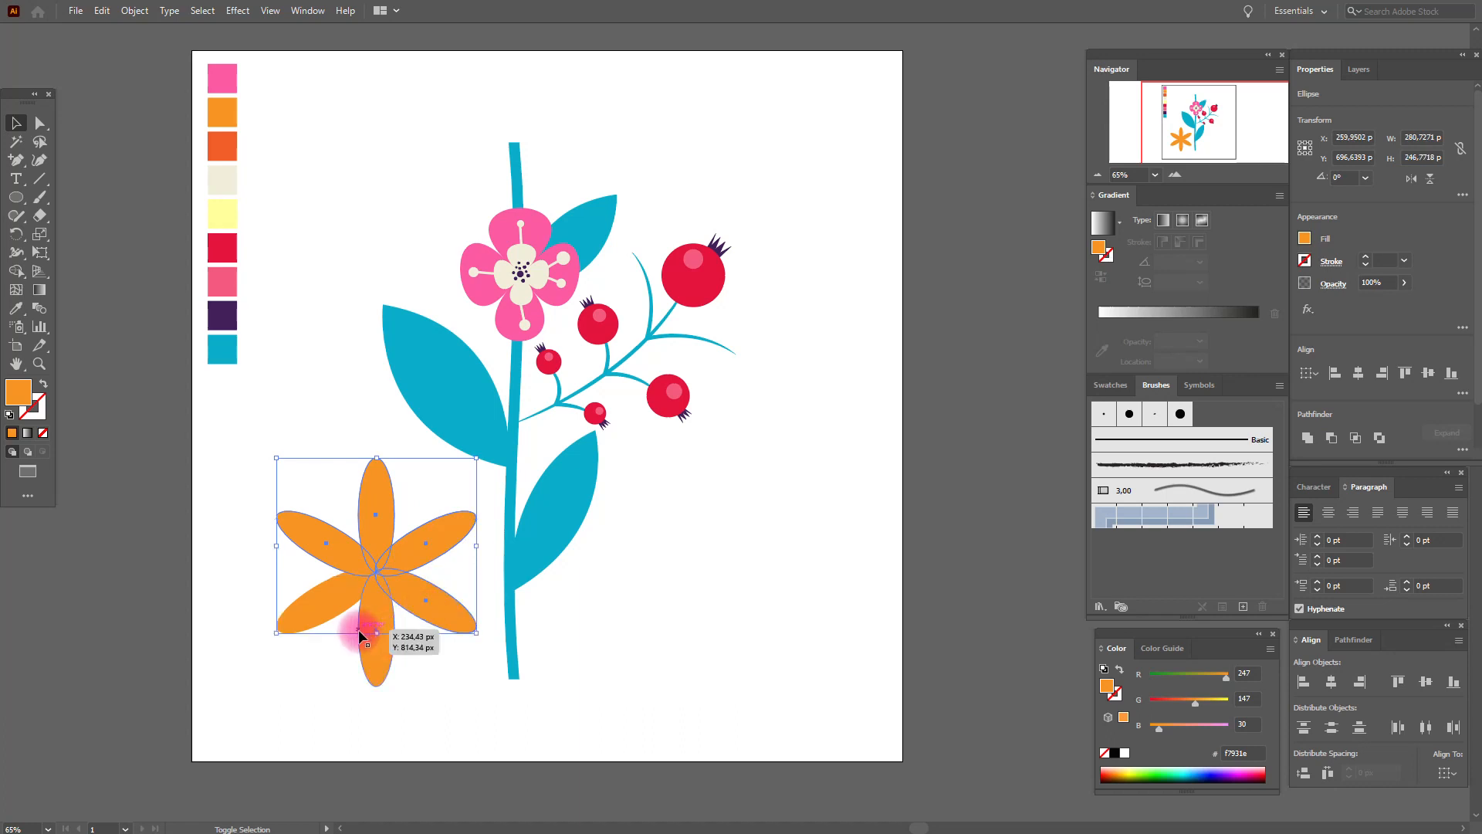
pyautogui.keyDown('shift'); pyautogui.click(330, 606); pyautogui.keyUp('shift')
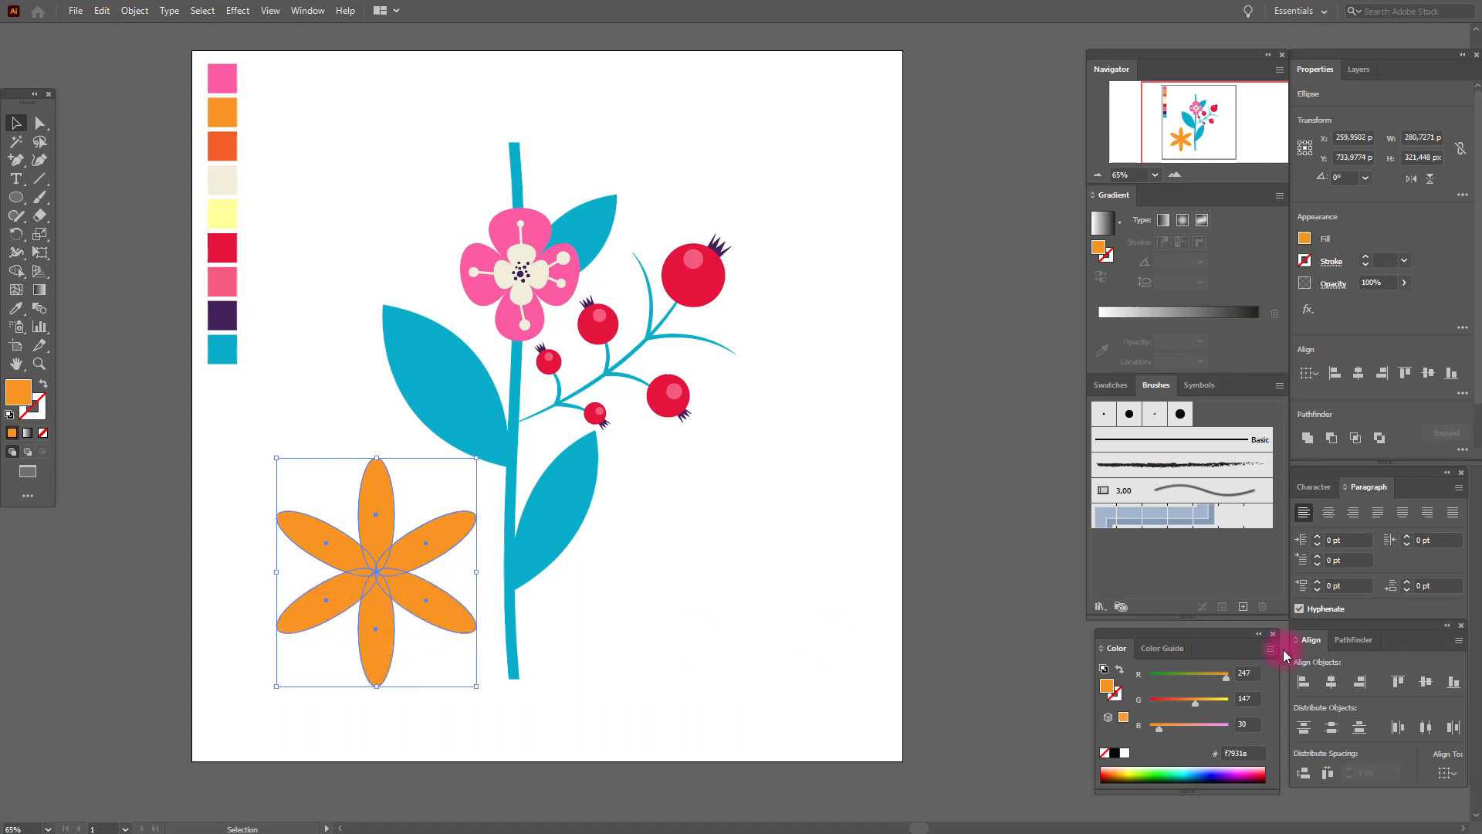
pyautogui.click(1352, 640)
pyautogui.click(1304, 681)
pyautogui.click(762, 677)
# Step: Add a centered copy of the orange flower shrunk to about 90 px wide and fill it with the palette's cream
pyautogui.click(348, 557)
pyautogui.press('ctrl')
pyautogui.moveTo(376, 457); pyautogui.dragTo(376, 614)
pyautogui.moveTo(378, 642); pyautogui.dragTo(379, 588)
pyautogui.click(16, 307)
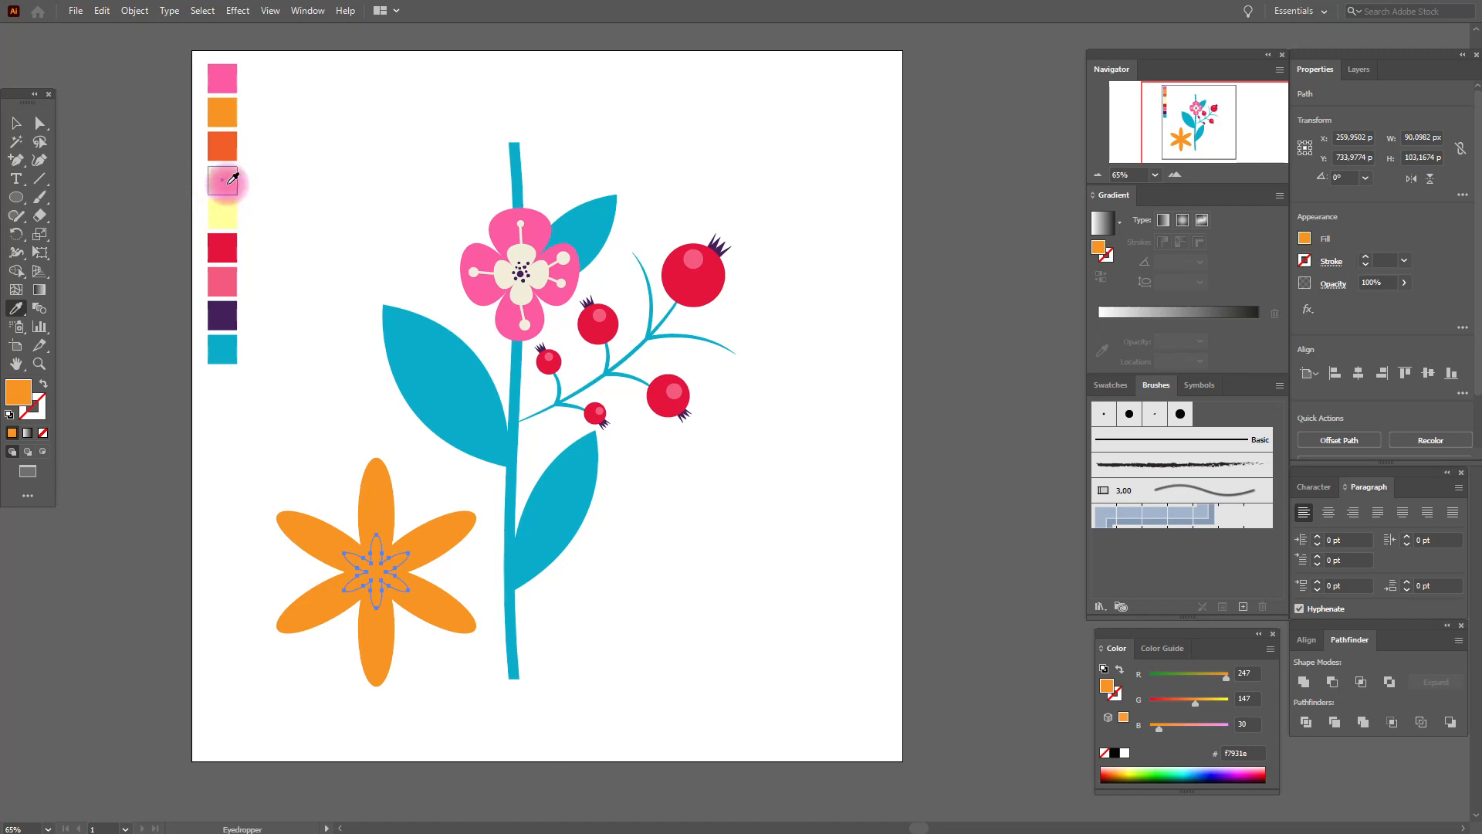
pyautogui.click(218, 186)
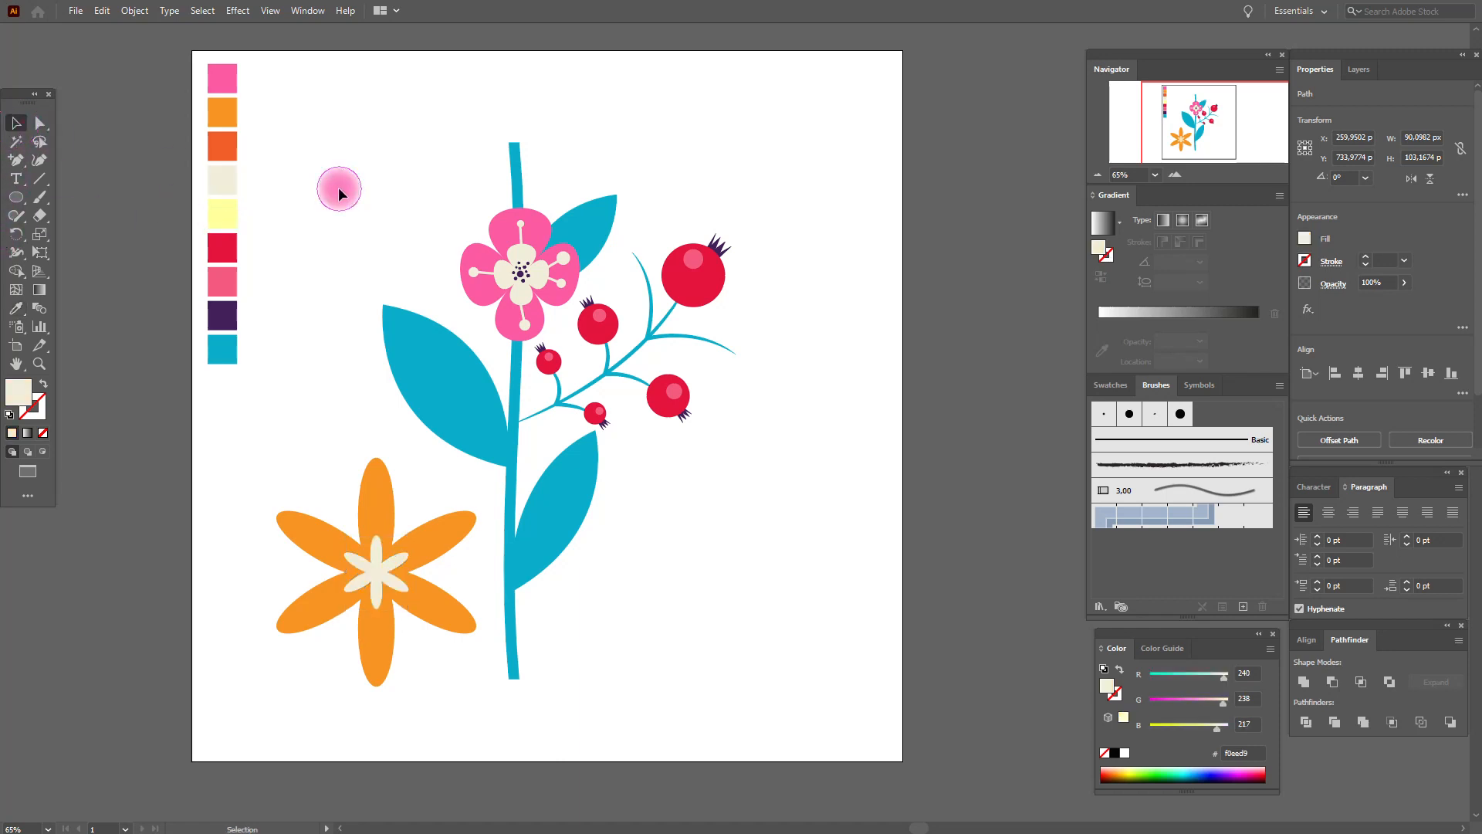
pyautogui.click(304, 348)
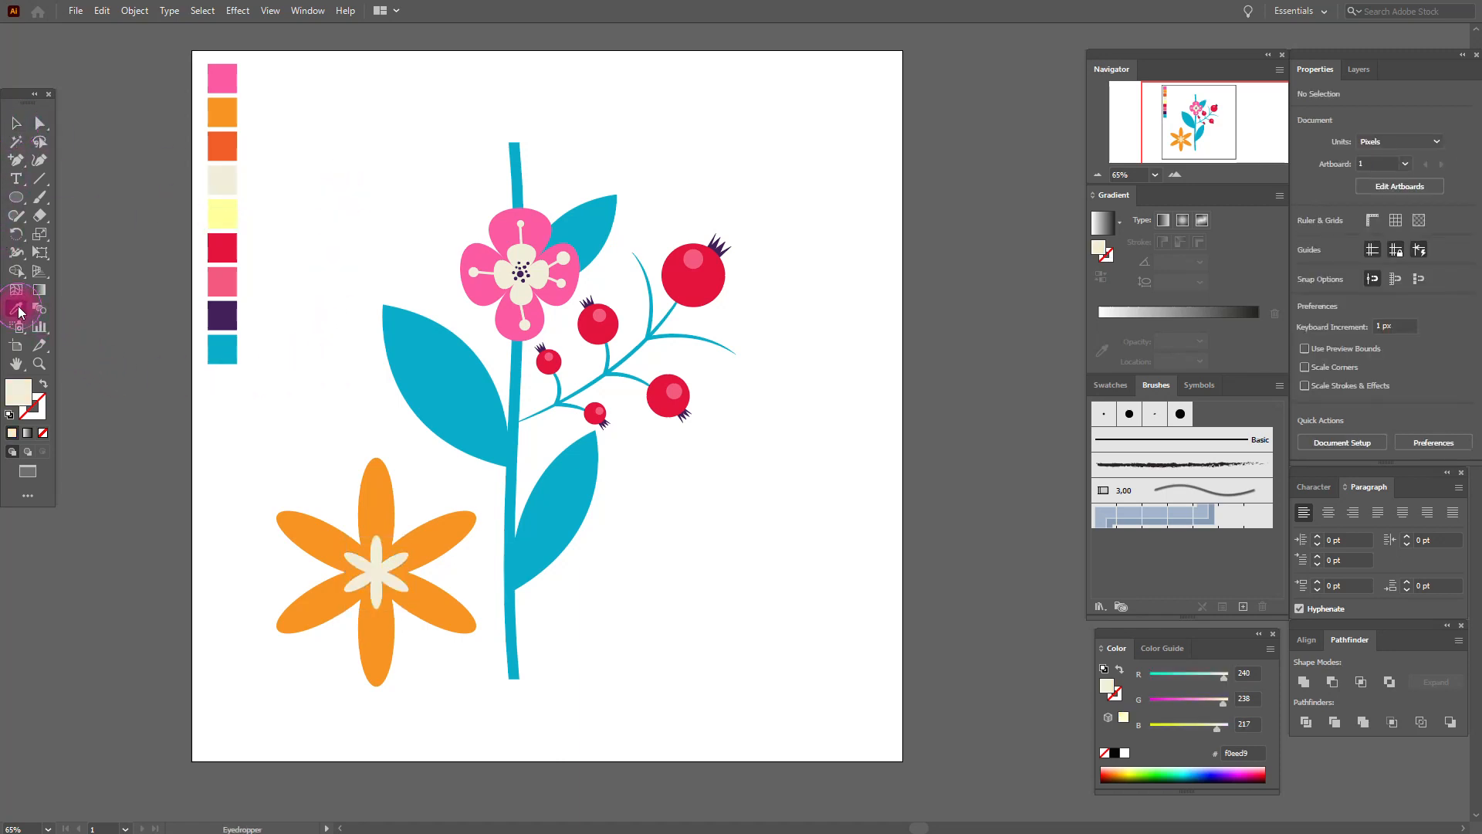
# Step: Draw a circle about 21 px in diameter in the palette's red-orange at the center of the six-petal flower
pyautogui.click(222, 146)
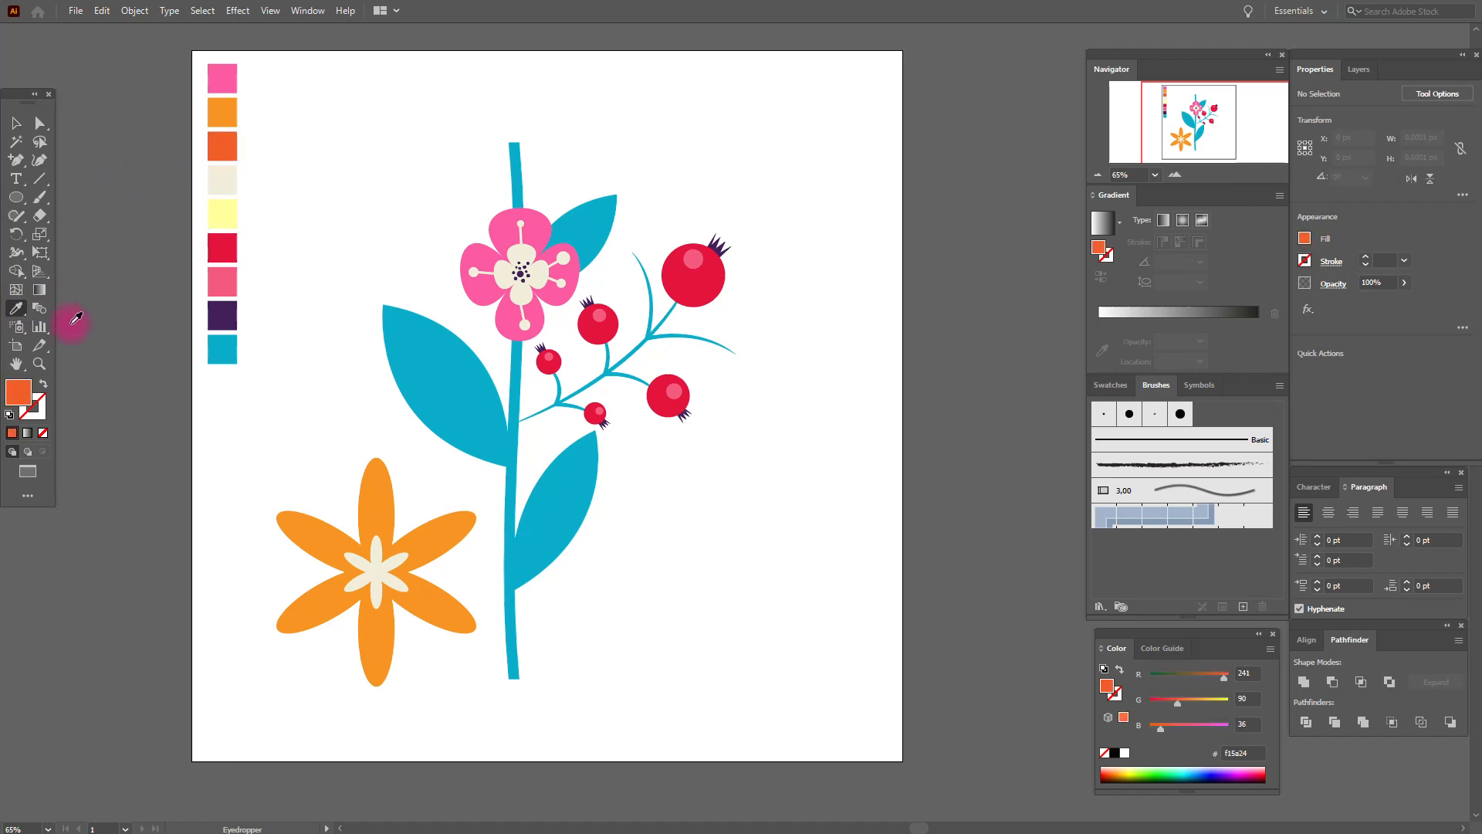
pyautogui.click(41, 364)
pyautogui.click(469, 536)
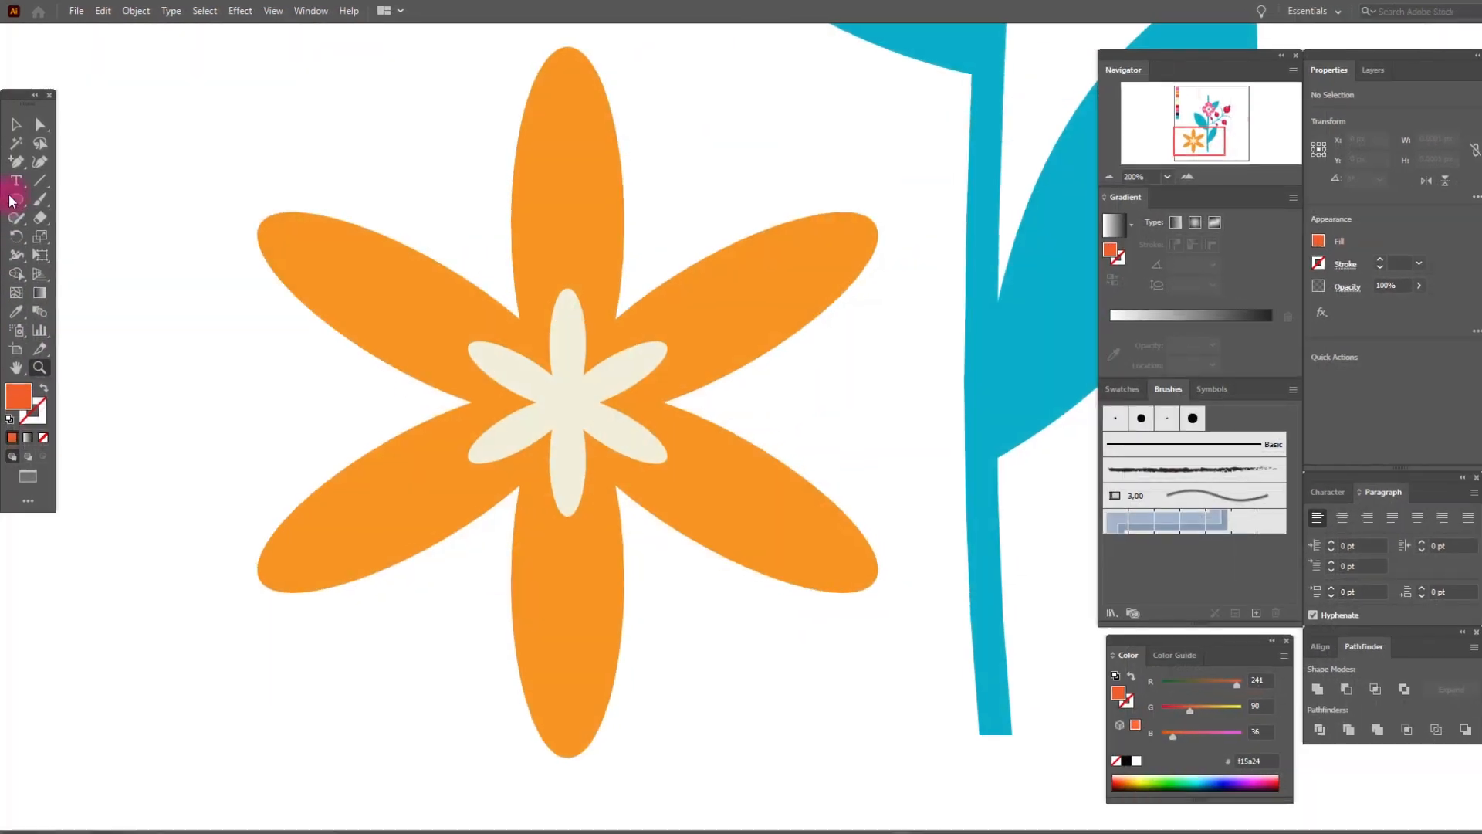
pyautogui.click(13, 196)
pyautogui.moveTo(14, 198); pyautogui.dragTo(75, 240)
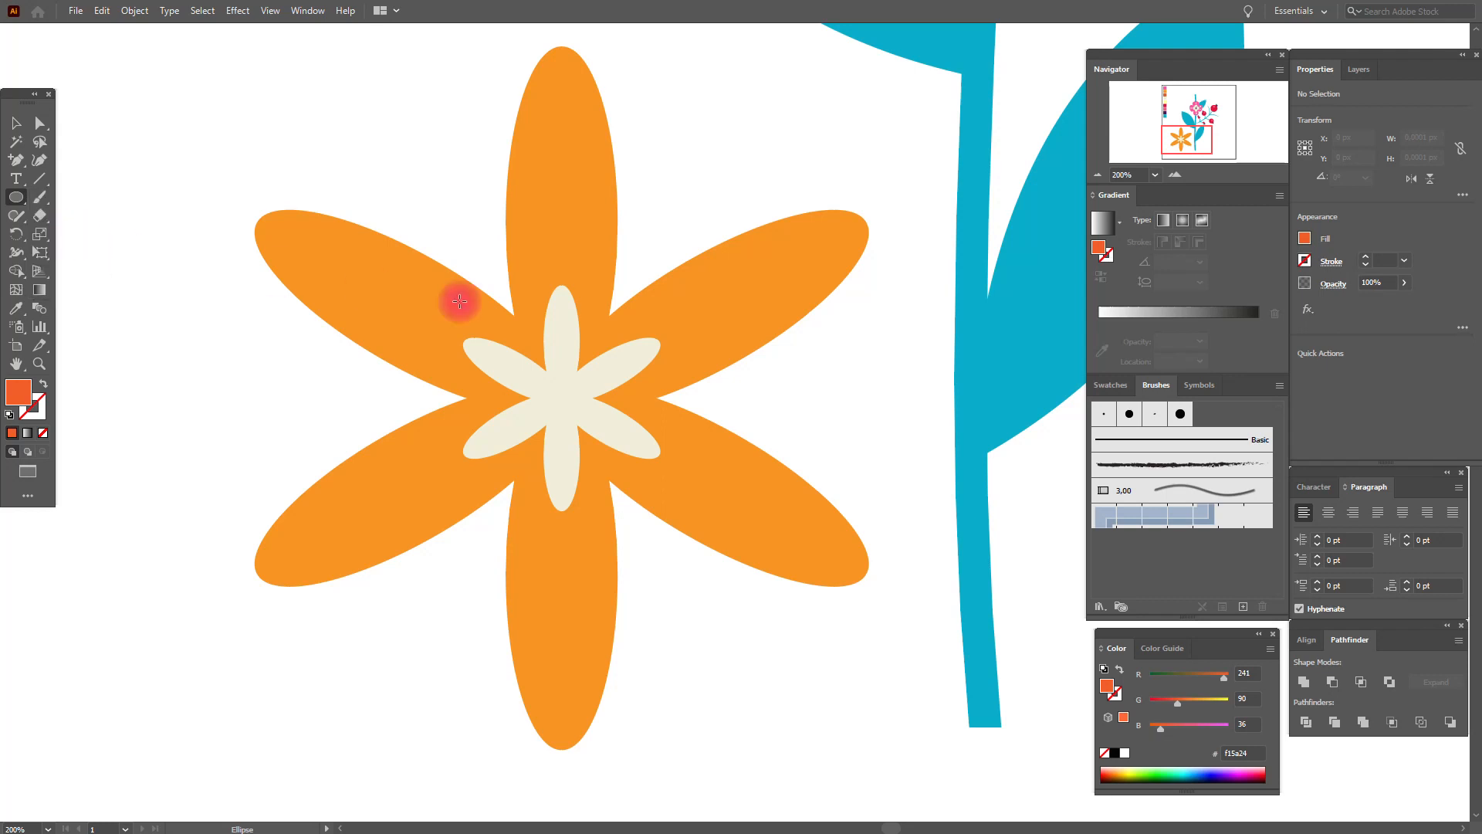
pyautogui.moveTo(540, 376); pyautogui.dragTo(587, 422)
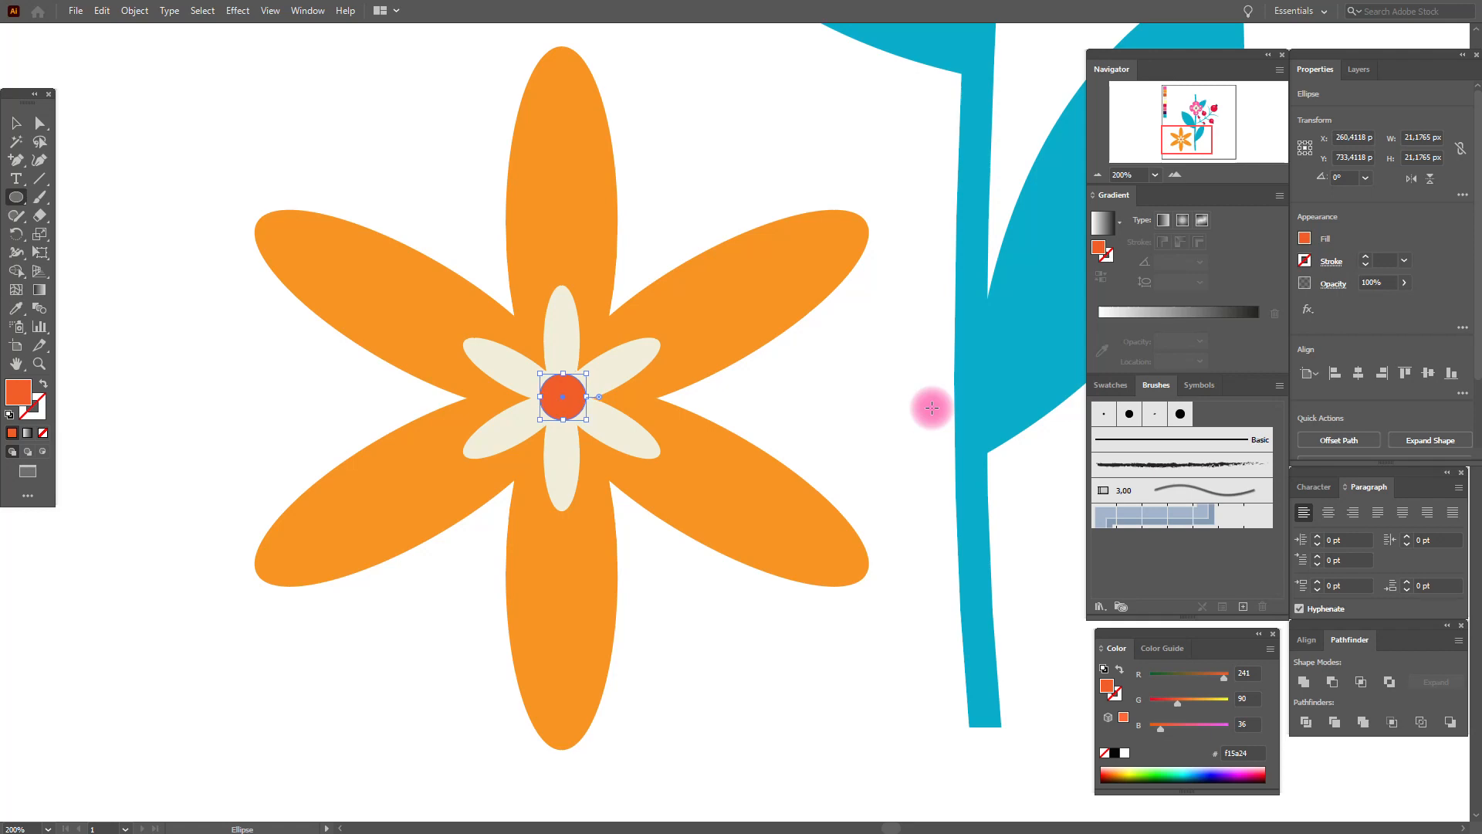
pyautogui.click(128, 293)
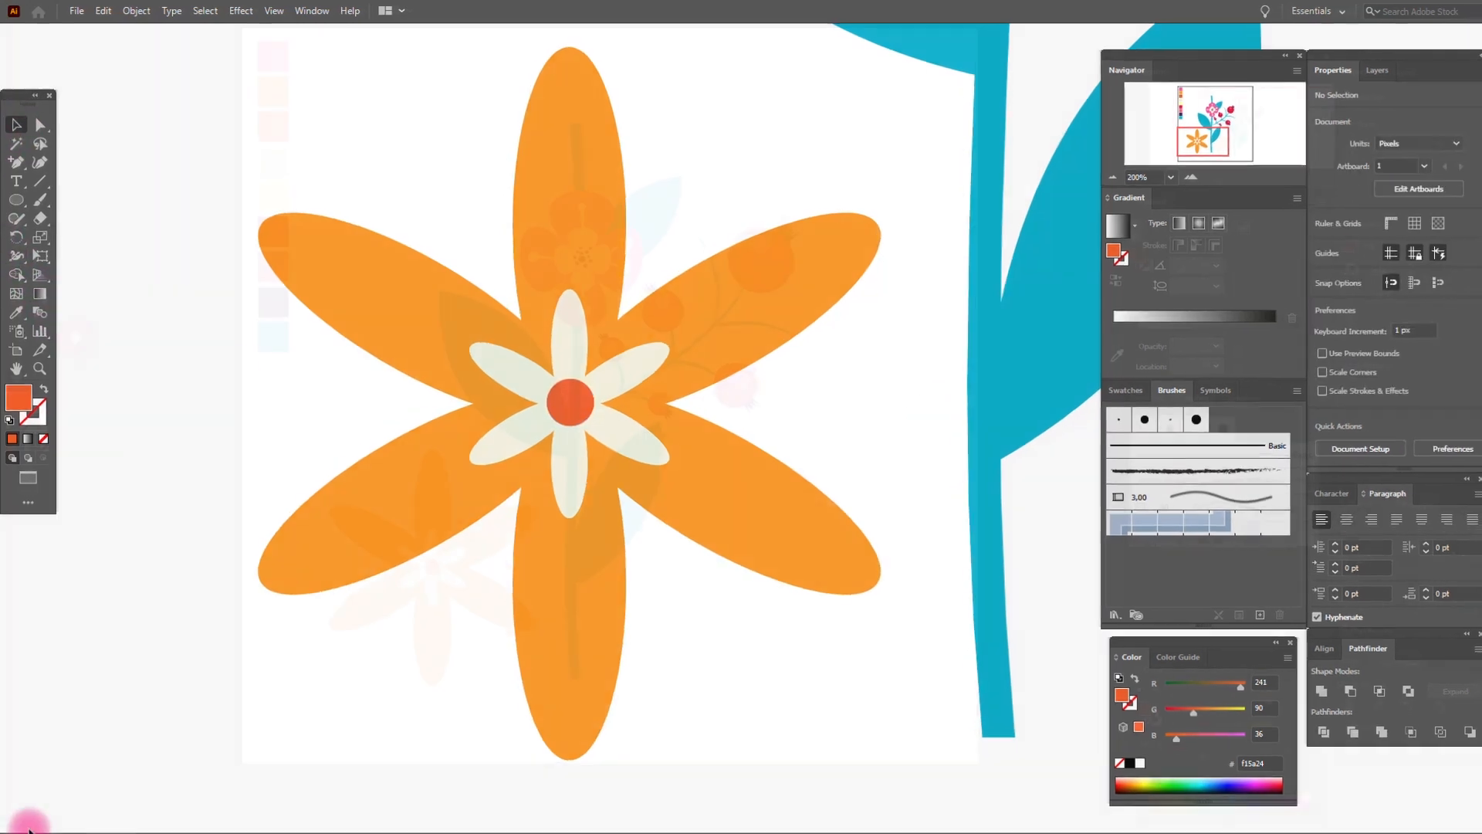
# Step: Paint thin vein lines on all six orange petals with a 3 pt. Round brush and a 1 pt stroke in the palette's pale yellow
pyautogui.click(15, 307)
pyautogui.click(272, 193)
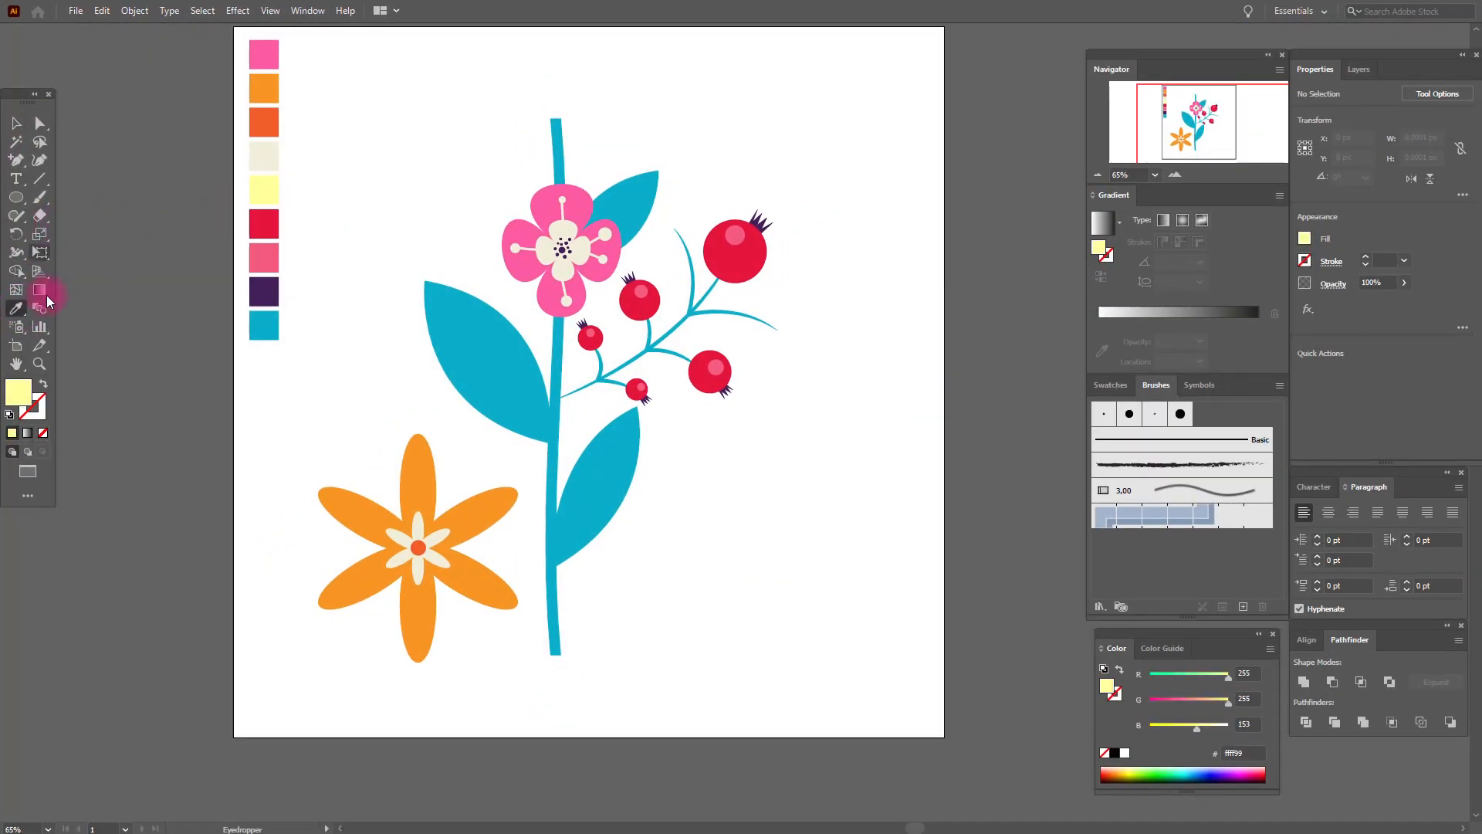
pyautogui.click(48, 385)
pyautogui.click(43, 403)
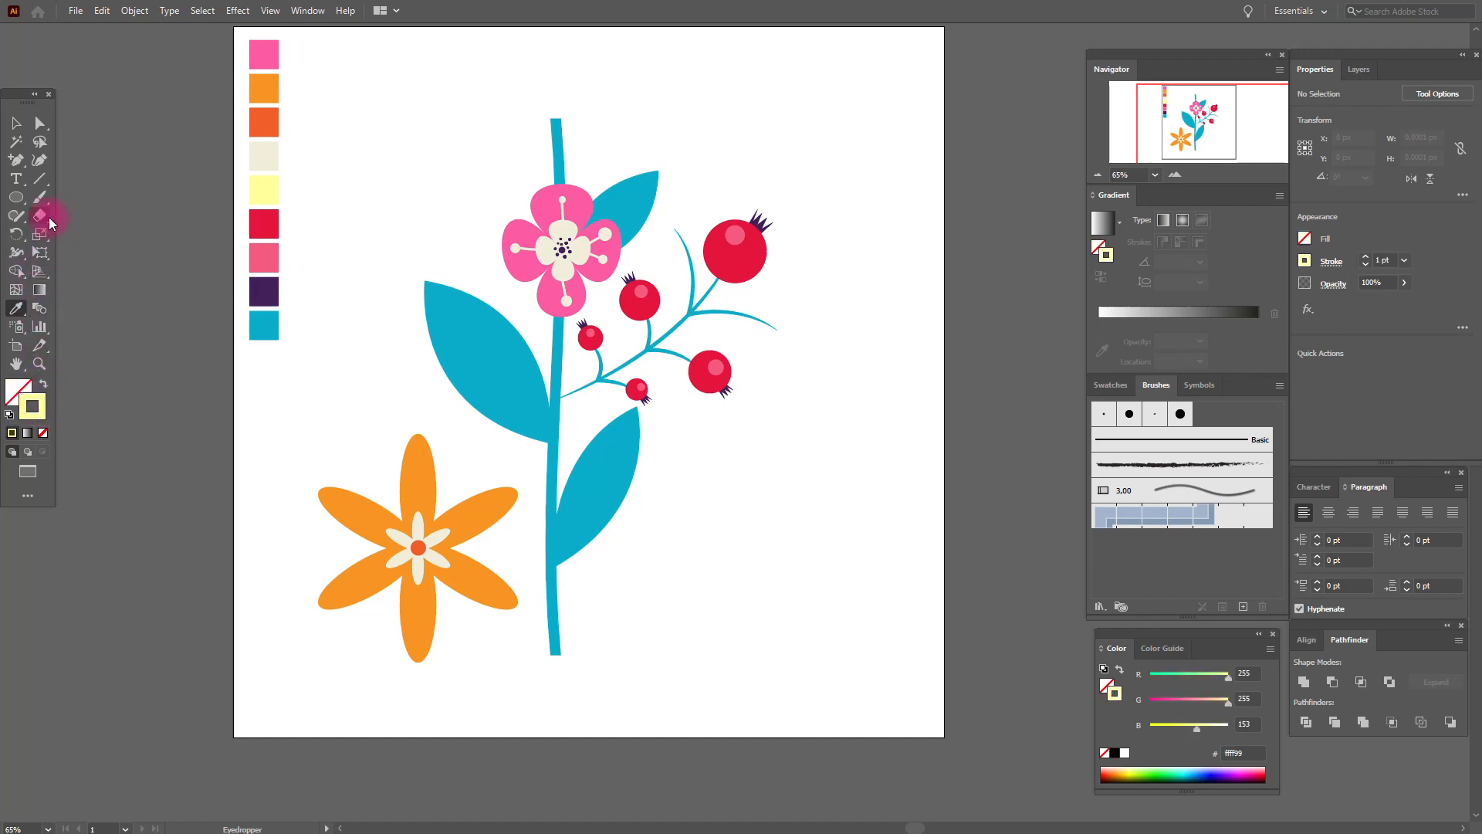
pyautogui.click(43, 200)
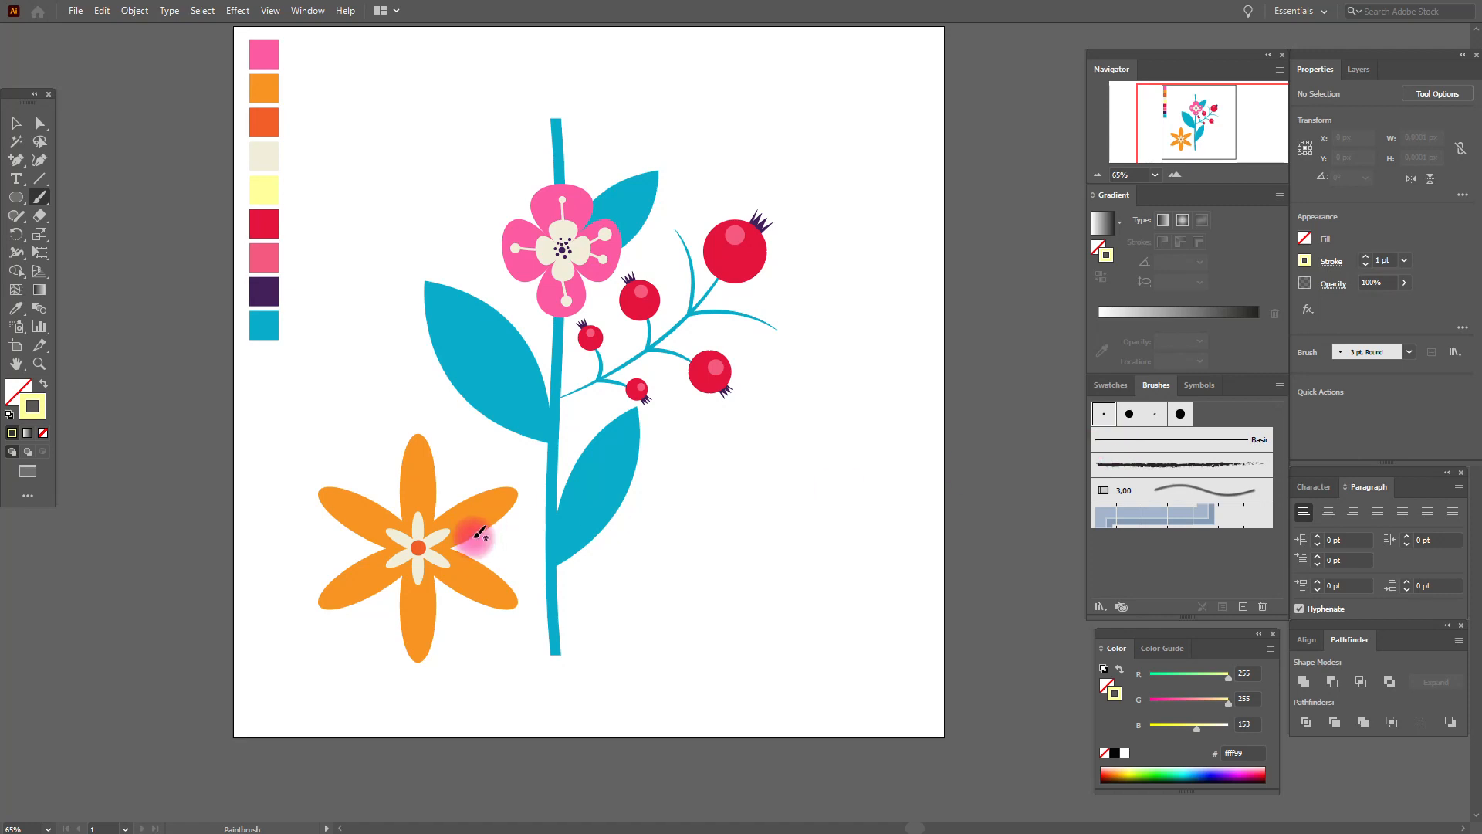
pyautogui.moveTo(420, 515); pyautogui.dragTo(412, 460)
pyautogui.moveTo(420, 516); pyautogui.dragTo(425, 467)
pyautogui.moveTo(441, 533)
pyautogui.mouseDown()
pyautogui.moveTo(491, 504)
pyautogui.moveTo(447, 564)
pyautogui.moveTo(479, 574)
pyautogui.moveTo(447, 567)
pyautogui.moveTo(484, 601)
pyautogui.moveTo(412, 577)
pyautogui.moveTo(414, 625)
pyautogui.moveTo(421, 592)
pyautogui.moveTo(429, 630)
pyautogui.mouseUp()
pyautogui.moveTo(387, 563); pyautogui.dragTo(337, 591)
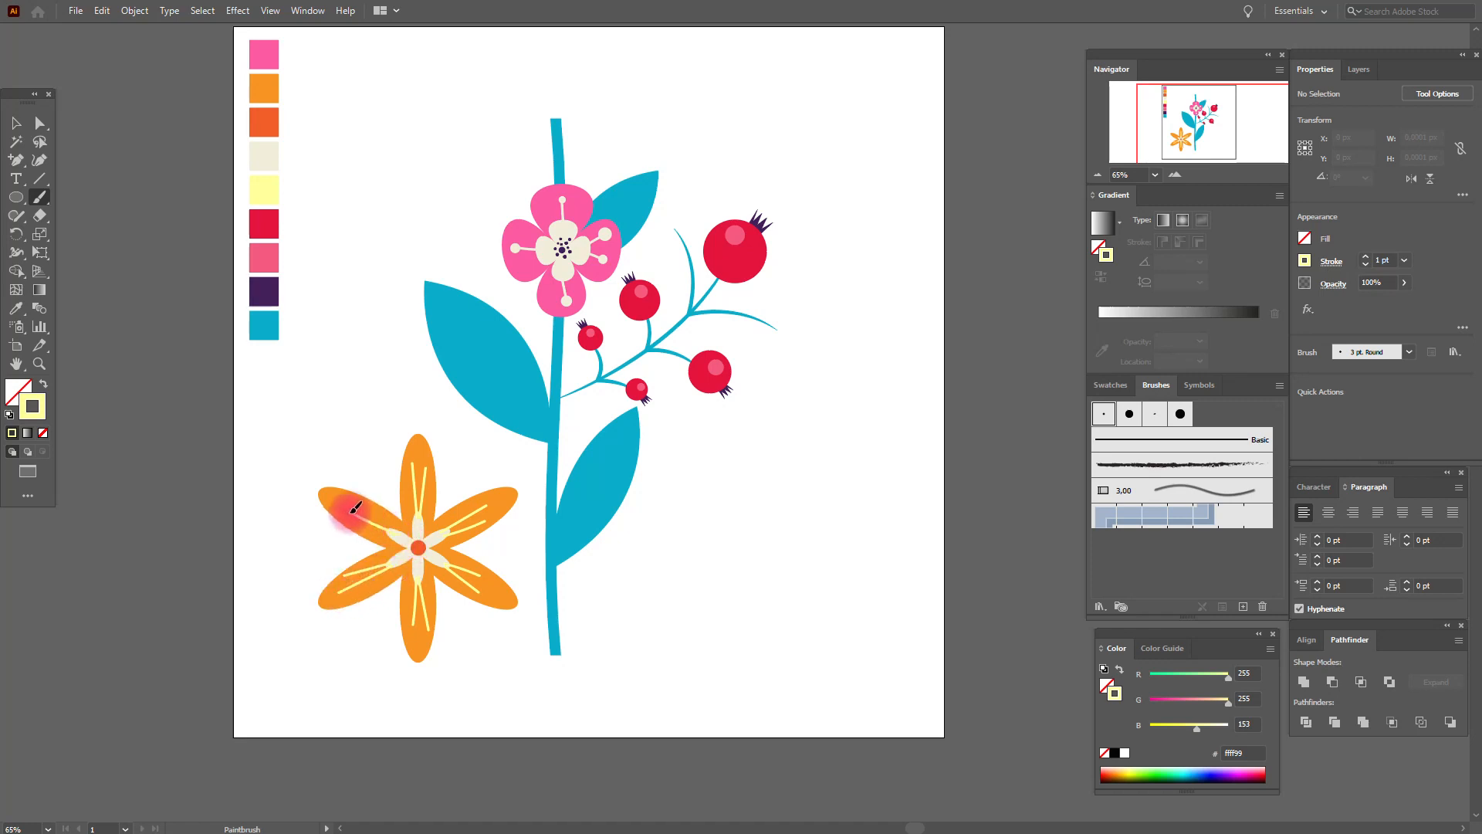
pyautogui.moveTo(368, 499); pyautogui.dragTo(360, 503)
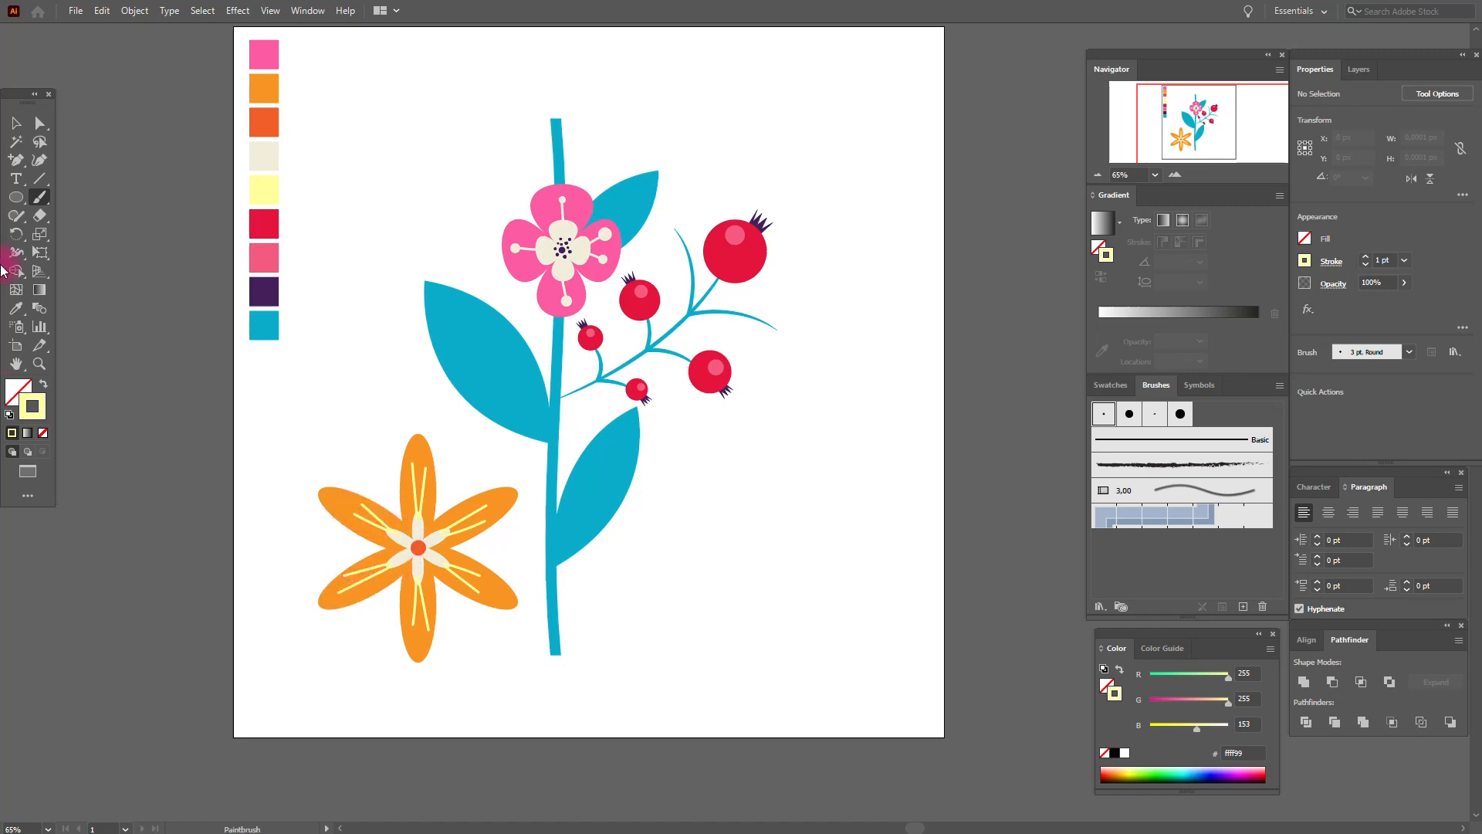
# Step: Bring the cream inner star and the red-orange center circle of the orange flower to the front
pyautogui.click(18, 125)
pyautogui.click(419, 550)
pyautogui.rightClick(419, 548)
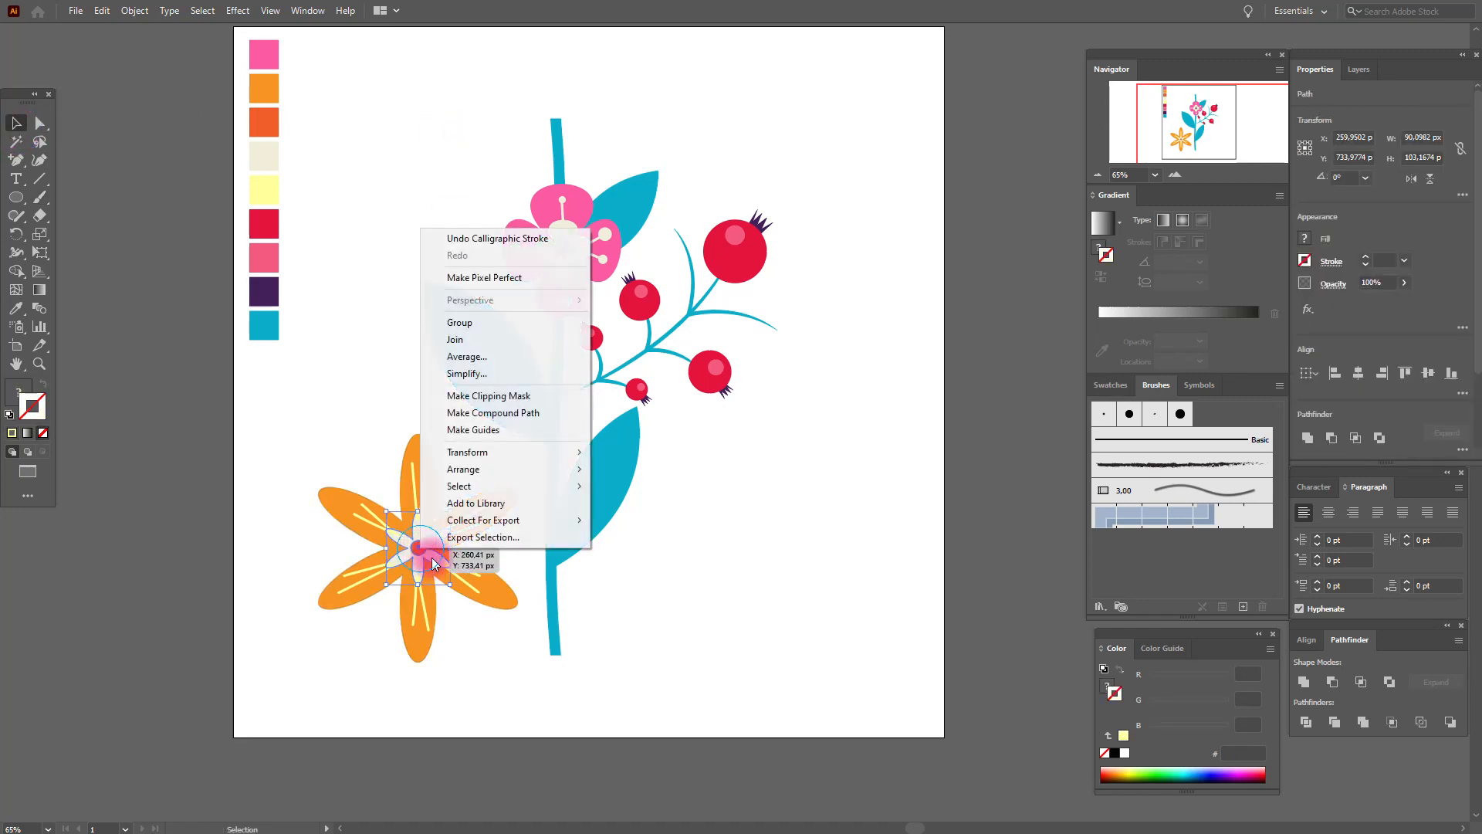
pyautogui.moveTo(517, 469)
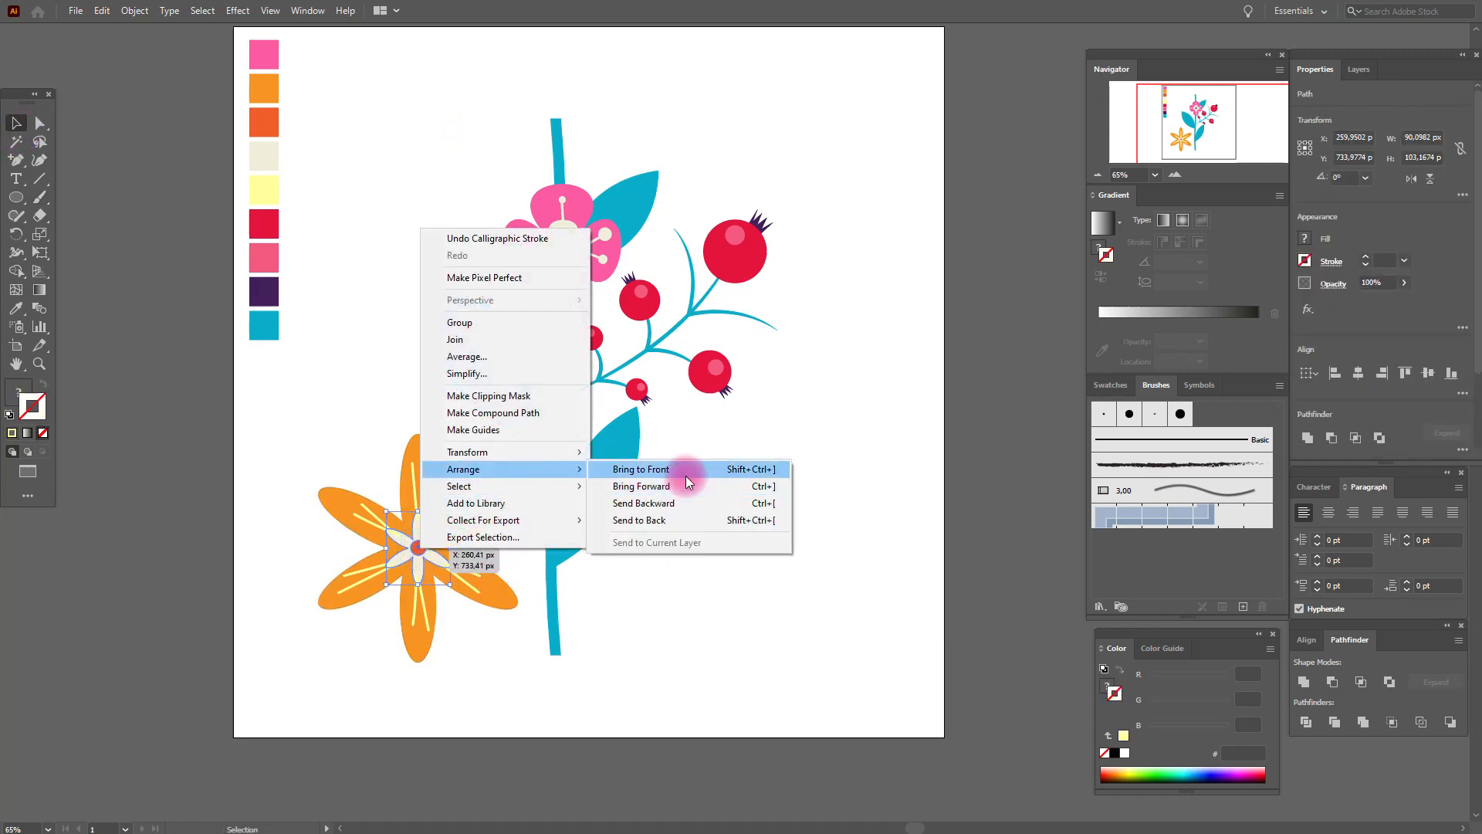
pyautogui.click(684, 474)
pyautogui.click(304, 465)
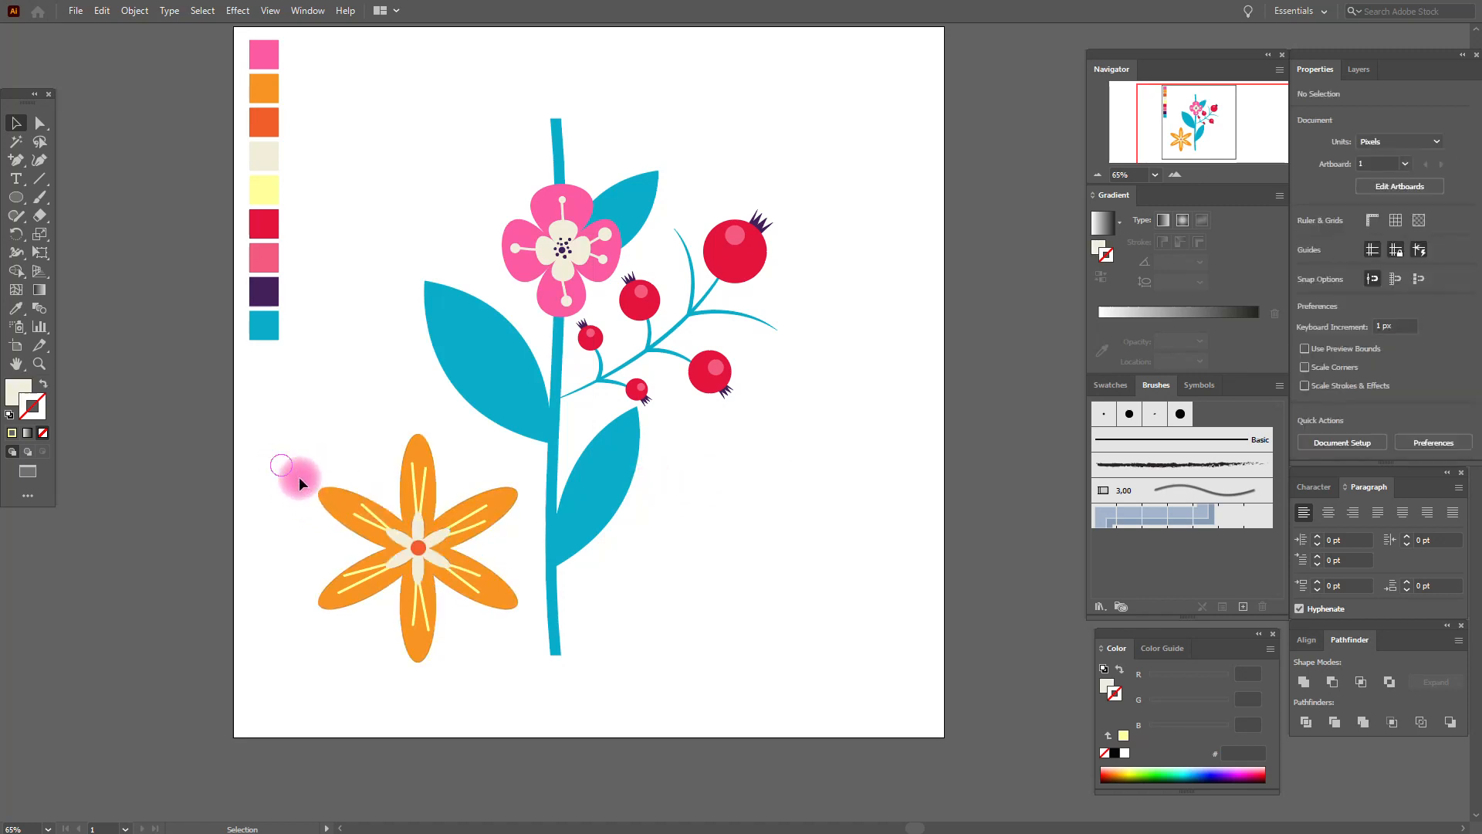
# Step: Group all parts of the orange flower and expand the group's appearance
pyautogui.moveTo(476, 621); pyautogui.dragTo(482, 638)
pyautogui.rightClick(453, 558)
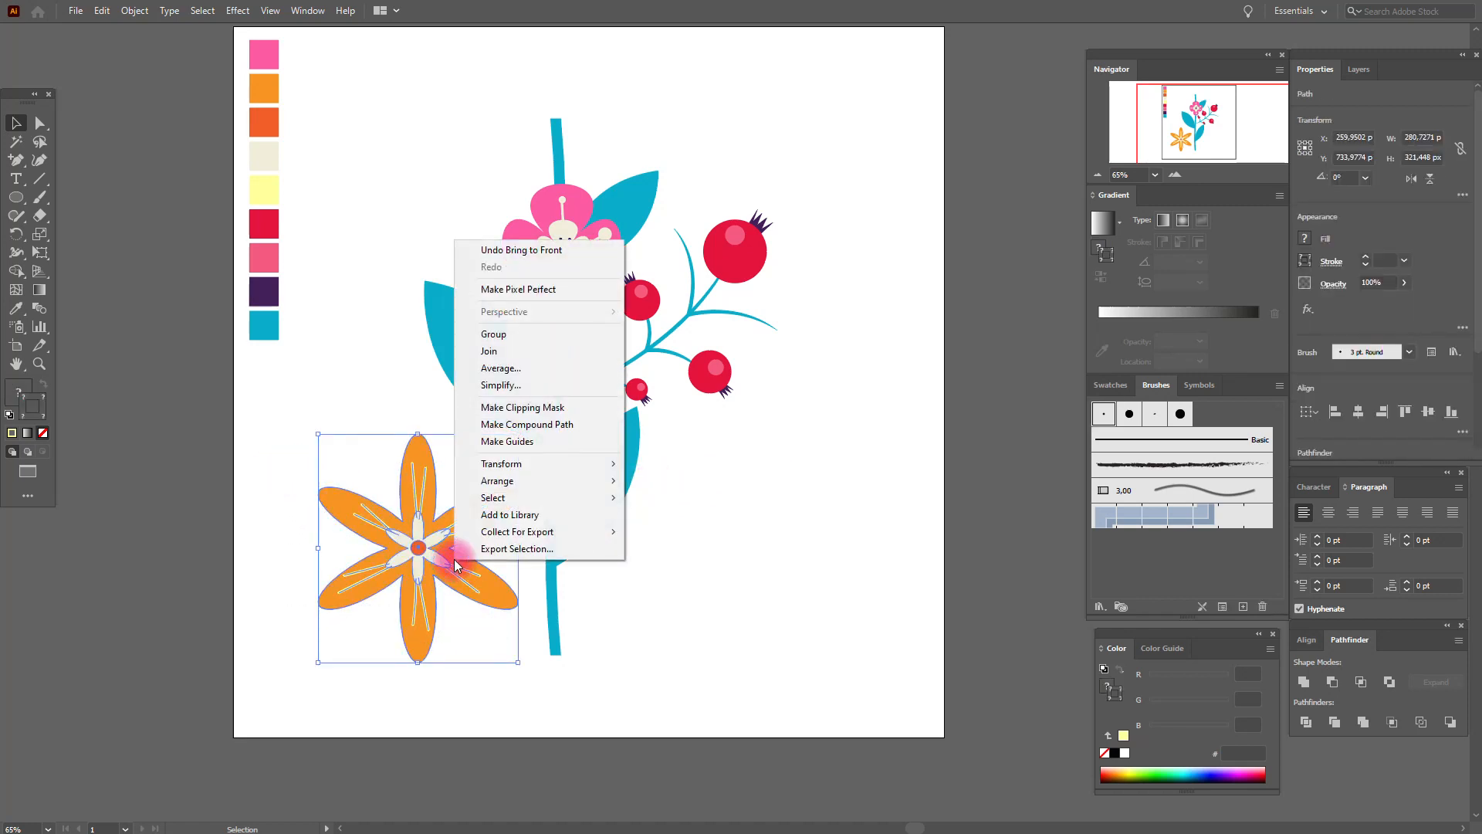
pyautogui.click(502, 337)
pyautogui.click(135, 10)
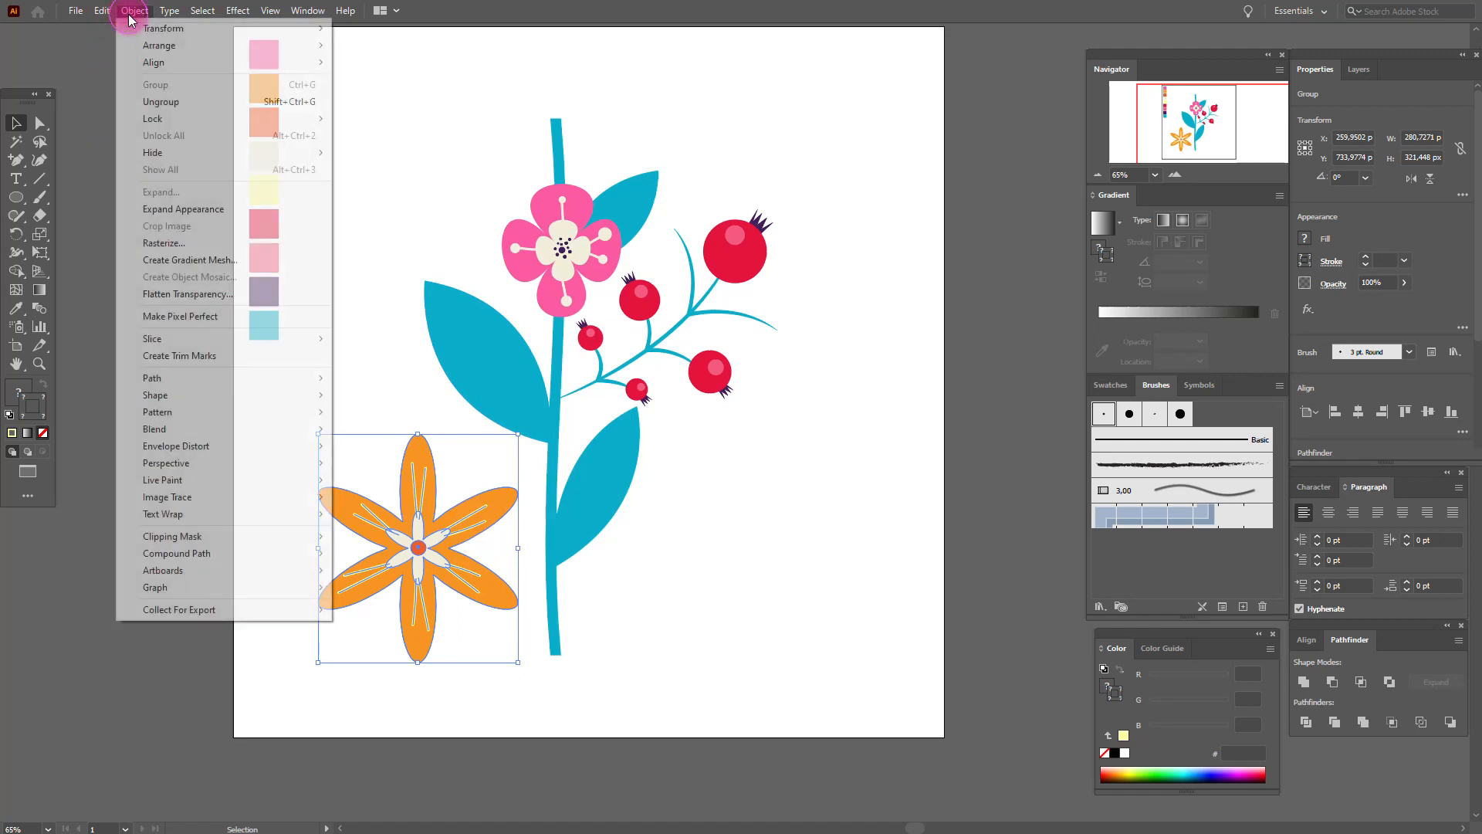
pyautogui.click(216, 211)
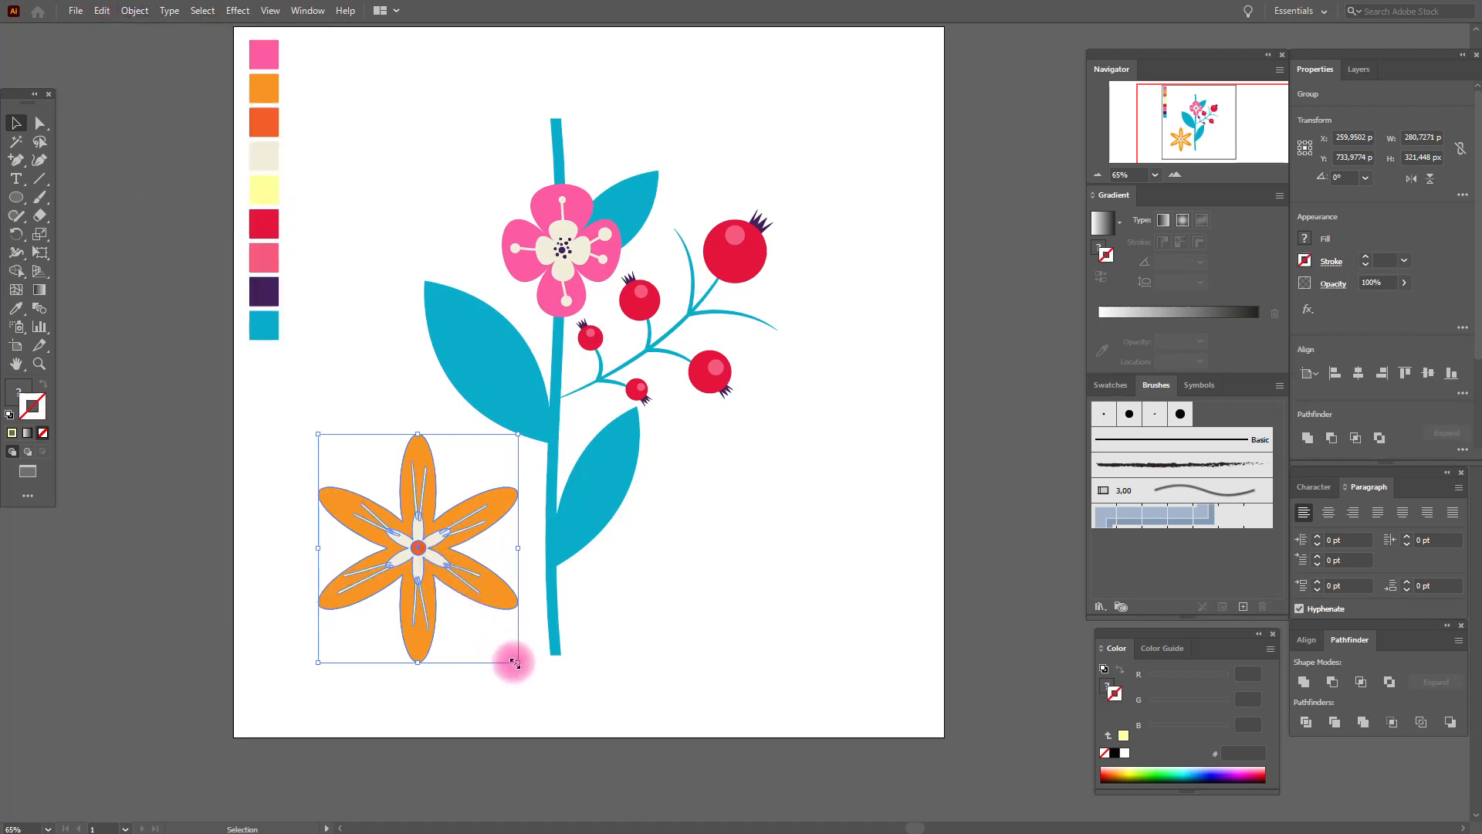
# Step: Shrink the orange flower to about 195 px wide, rotated about 33°, and place it on the lower stem
pyautogui.moveTo(516, 662); pyautogui.dragTo(440, 572)
pyautogui.moveTo(395, 519); pyautogui.dragTo(568, 578)
pyautogui.moveTo(621, 631); pyautogui.dragTo(564, 564)
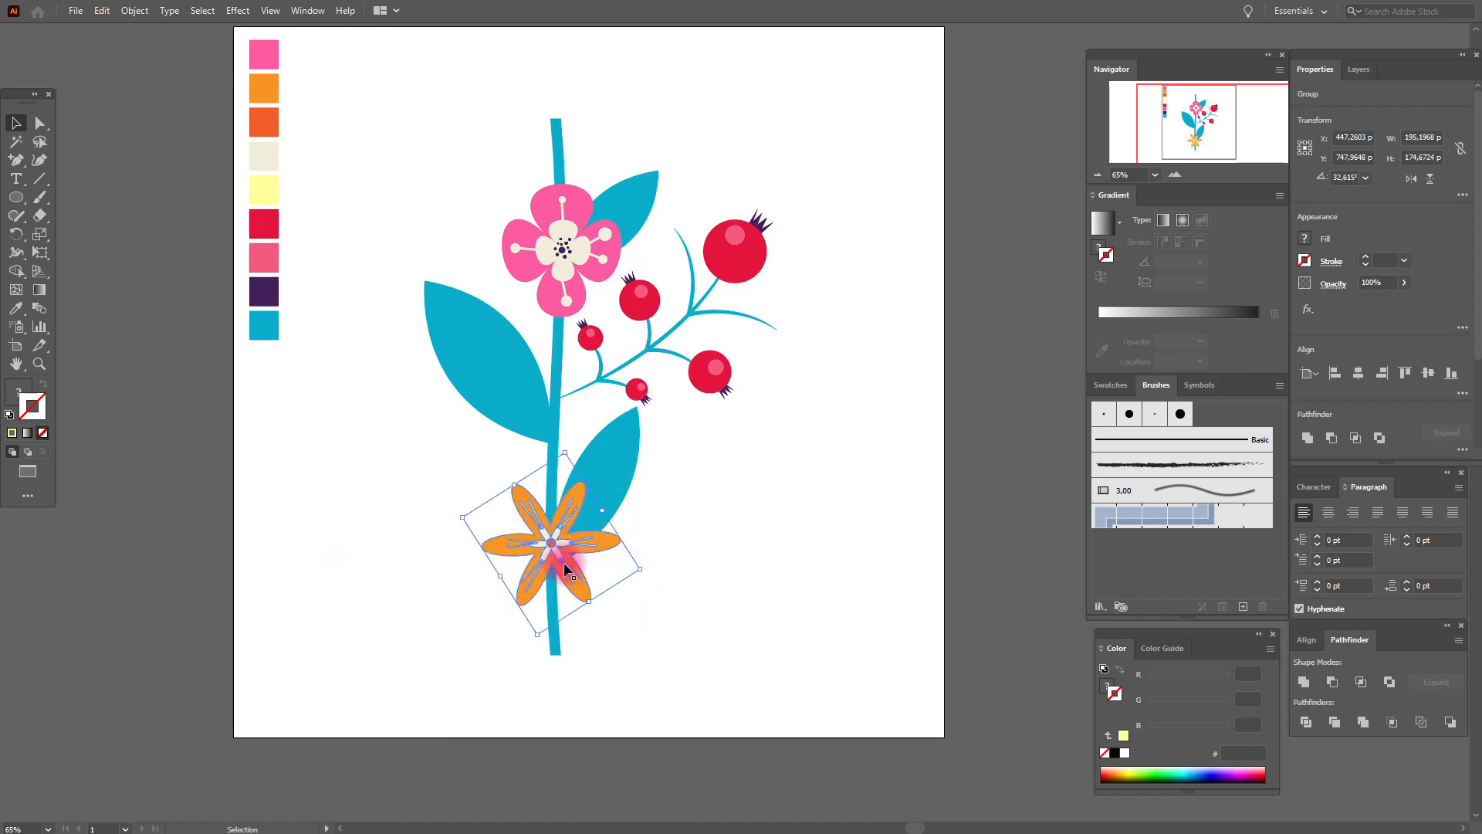
pyautogui.click(688, 589)
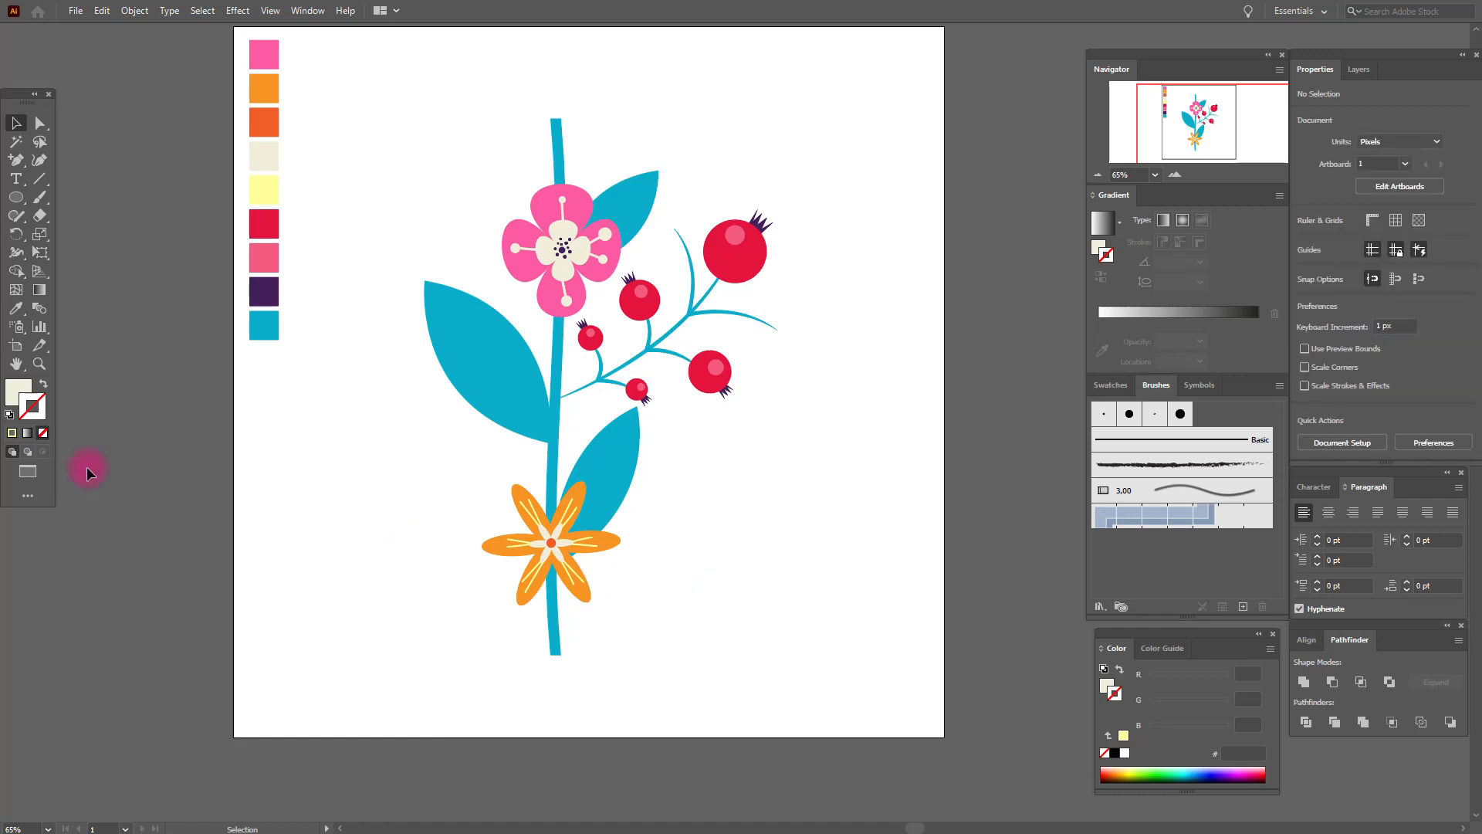
# Step: Select only the pink flower with all its details, without the stem and leaf, and expand its appearance
pyautogui.moveTo(777, 450); pyautogui.dragTo(685, 494)
pyautogui.click(15, 123)
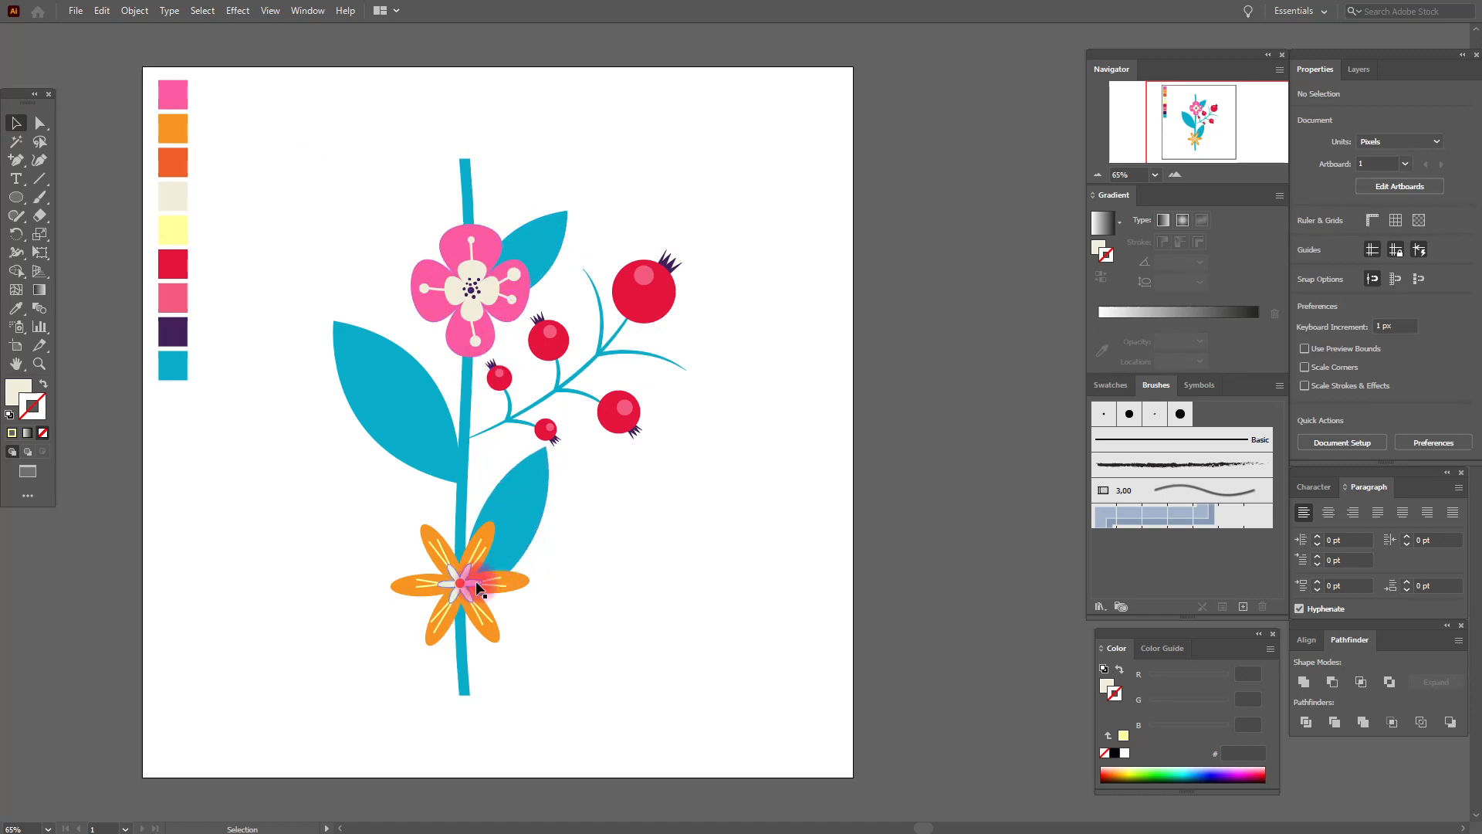
pyautogui.moveTo(387, 222); pyautogui.dragTo(517, 338)
pyautogui.keyDown('shift'); pyautogui.click(467, 199); pyautogui.keyUp('shift')
pyautogui.keyDown('shift'); pyautogui.click(542, 245); pyautogui.keyUp('shift')
pyautogui.click(129, 11)
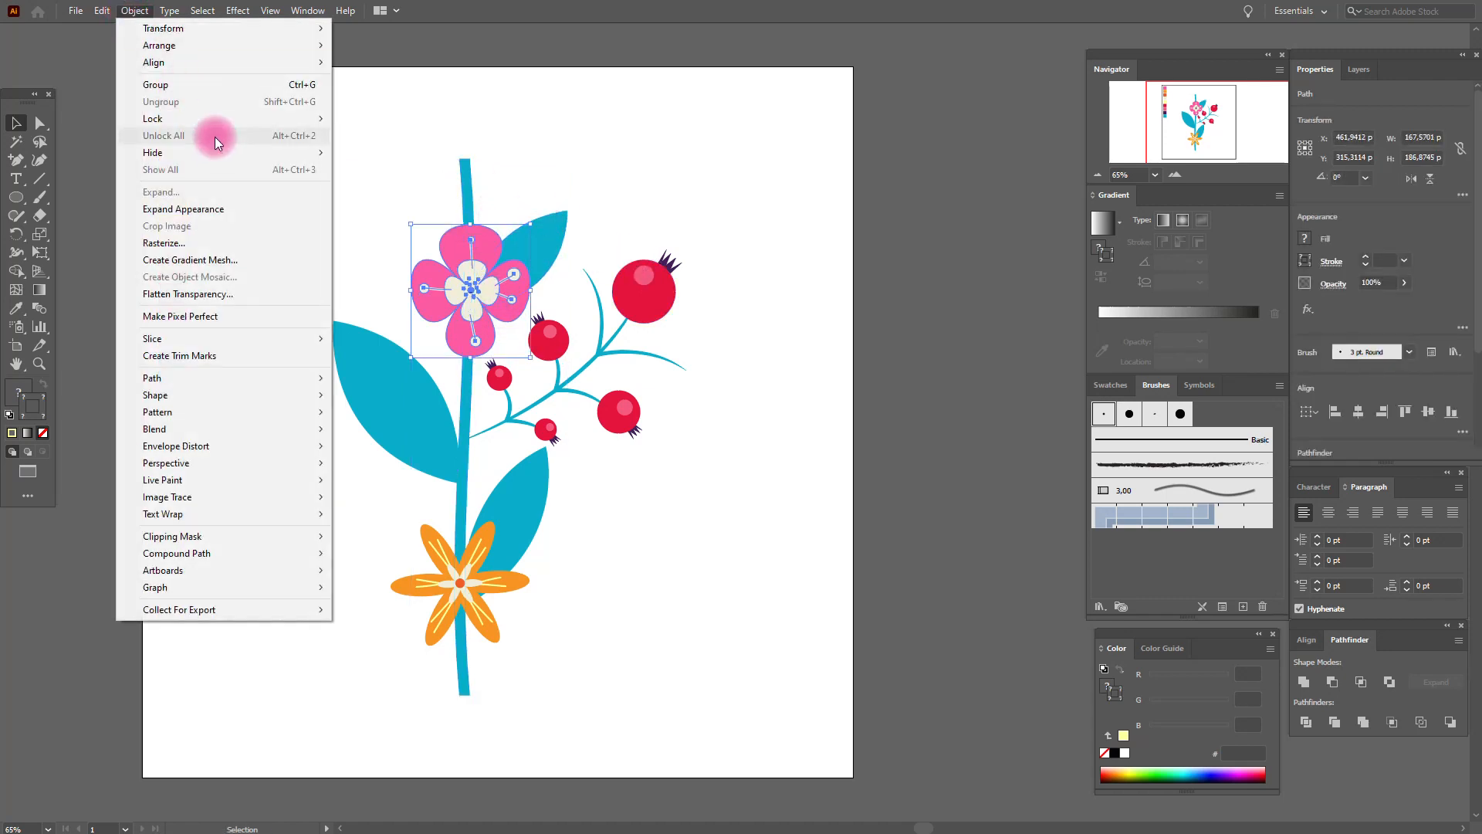
pyautogui.click(217, 210)
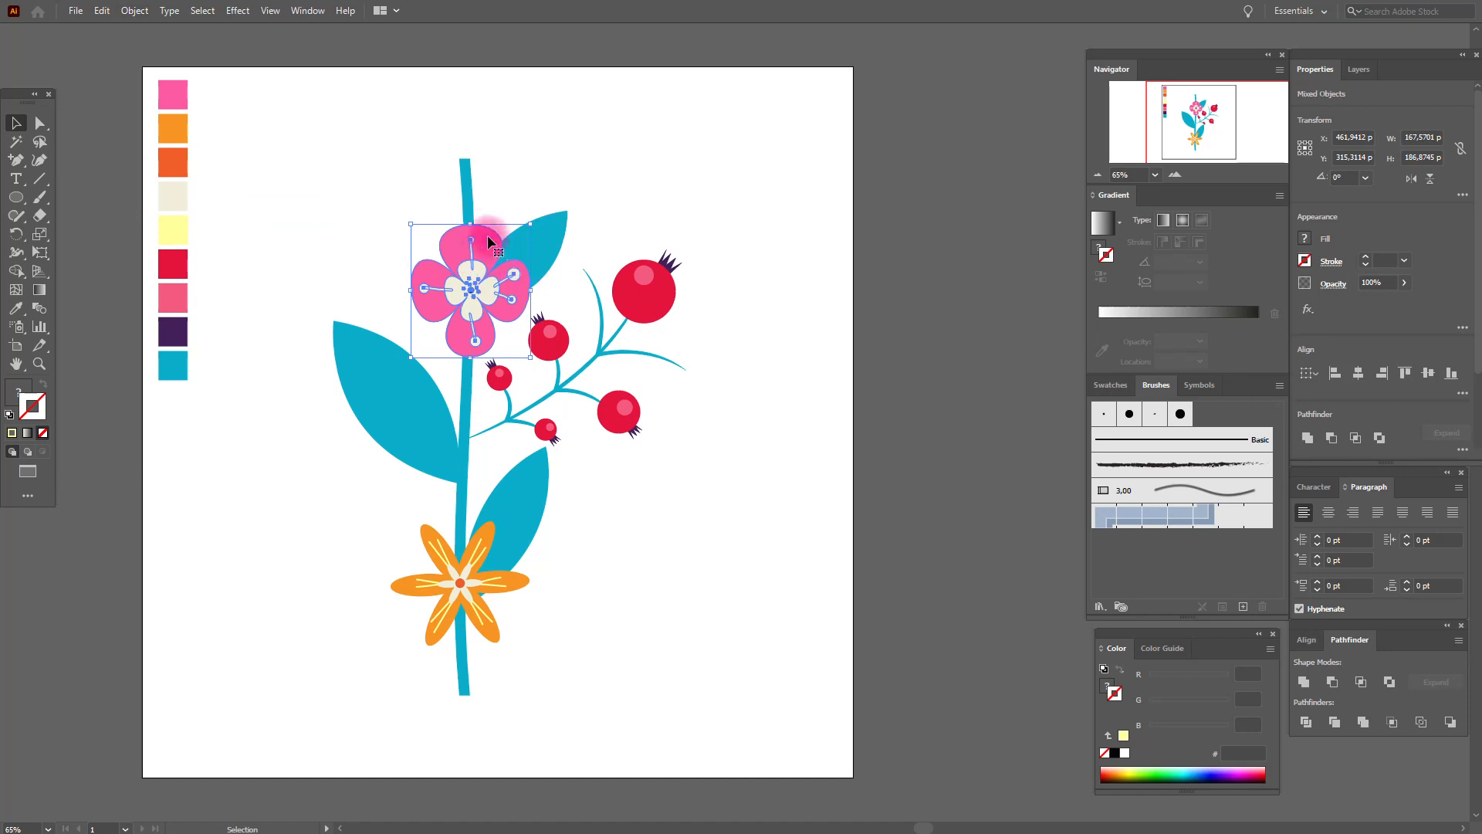
# Step: Enlarge the pink flower slightly on the upper stem
pyautogui.moveTo(470, 224); pyautogui.dragTo(470, 210)
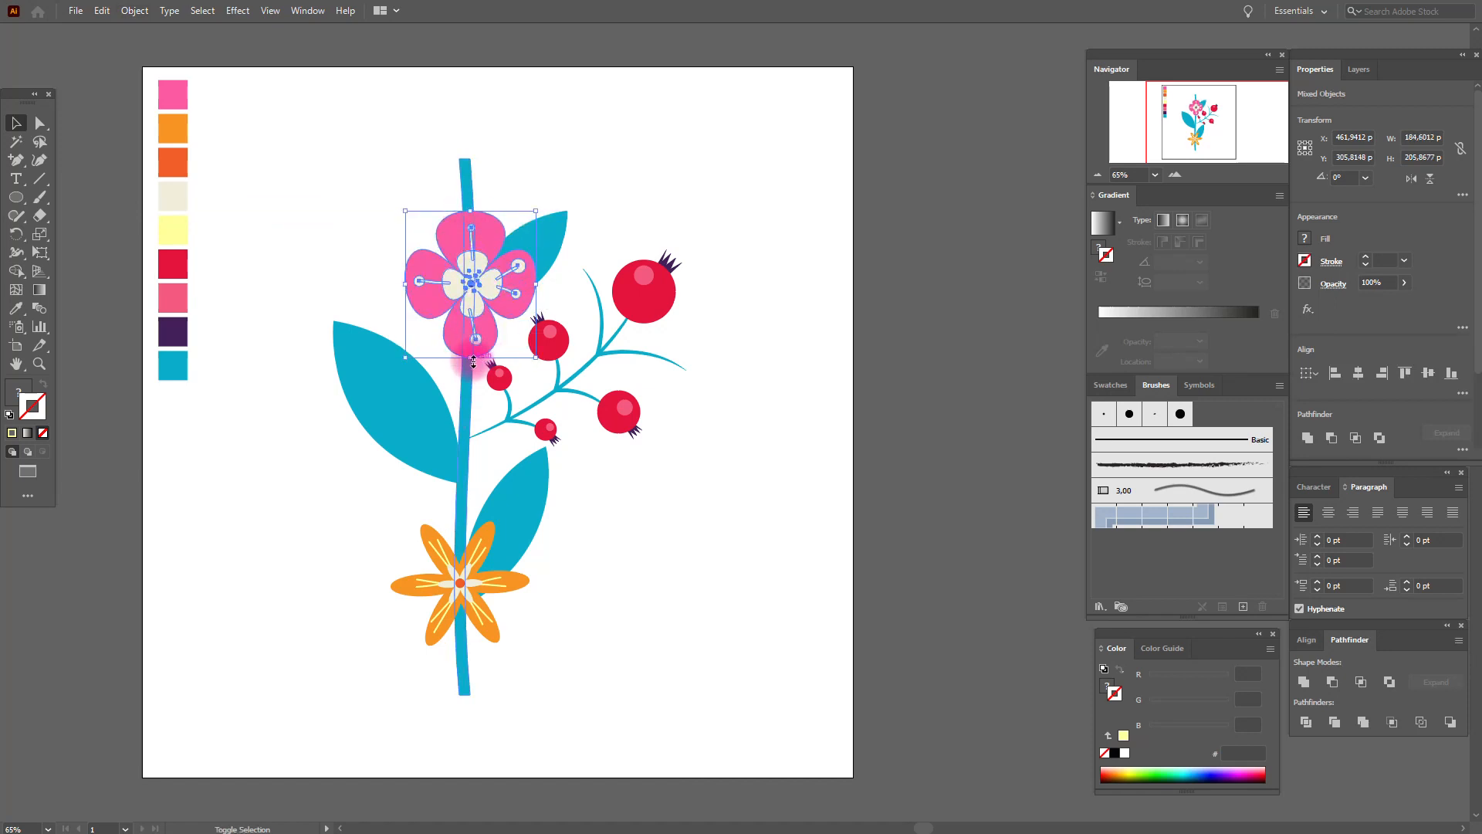
pyautogui.moveTo(405, 284); pyautogui.dragTo(402, 284)
pyautogui.click(716, 378)
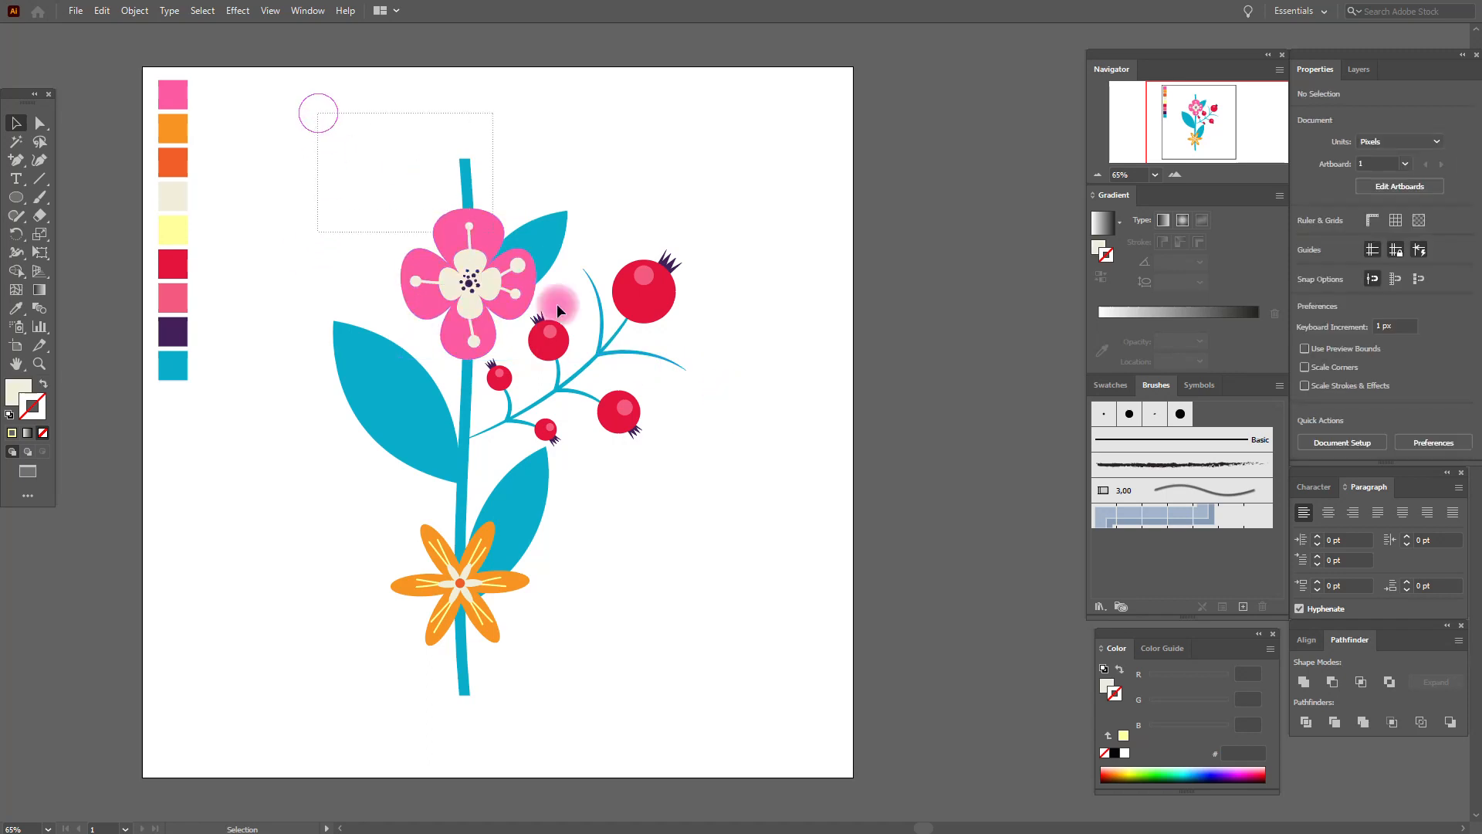
# Step: Group the whole plant, including stem, leaves, berries and both flowers, and expand its appearance
pyautogui.moveTo(558, 308); pyautogui.dragTo(763, 718)
pyautogui.rightClick(463, 307)
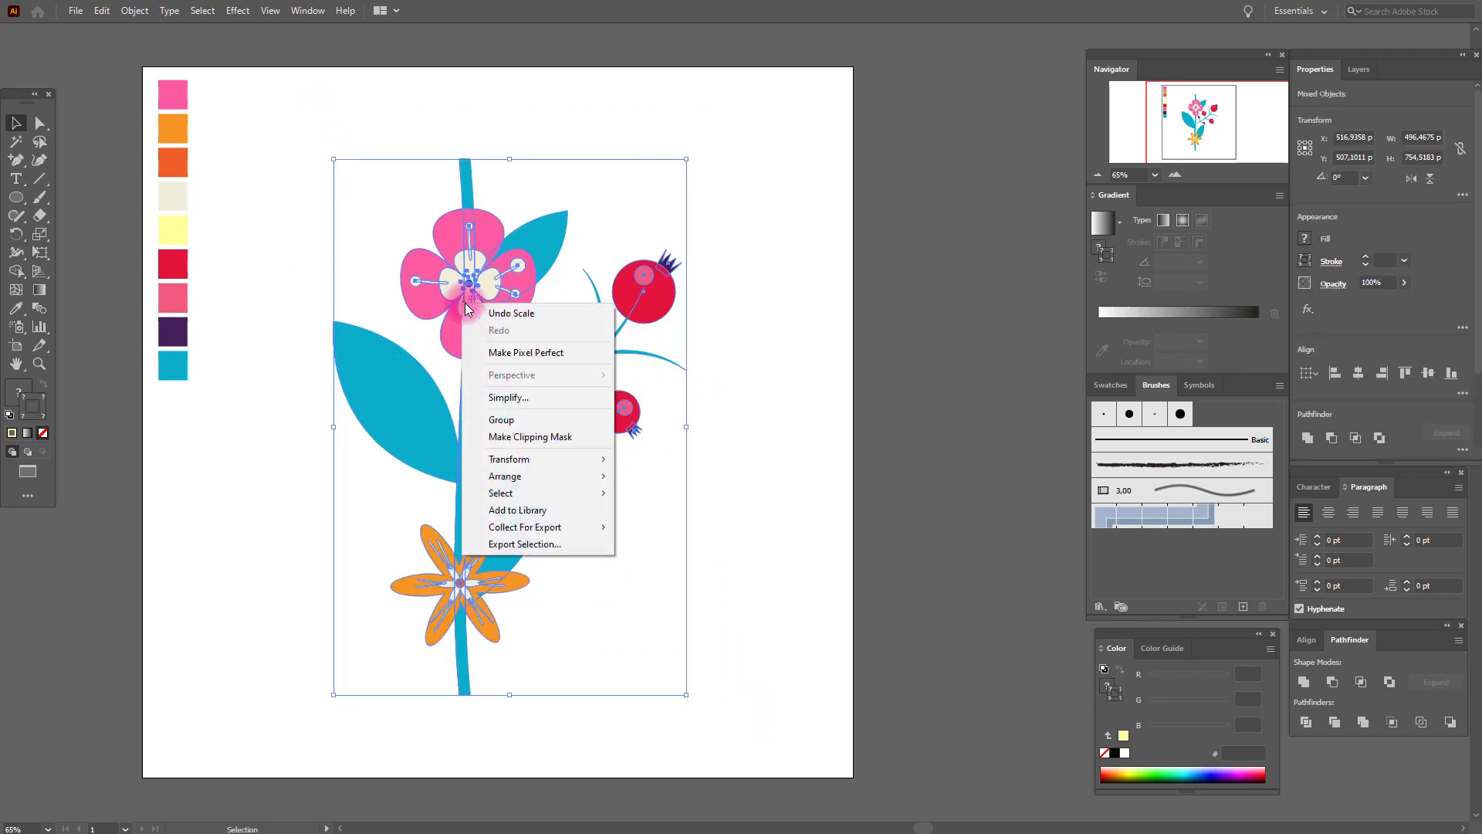
pyautogui.click(516, 422)
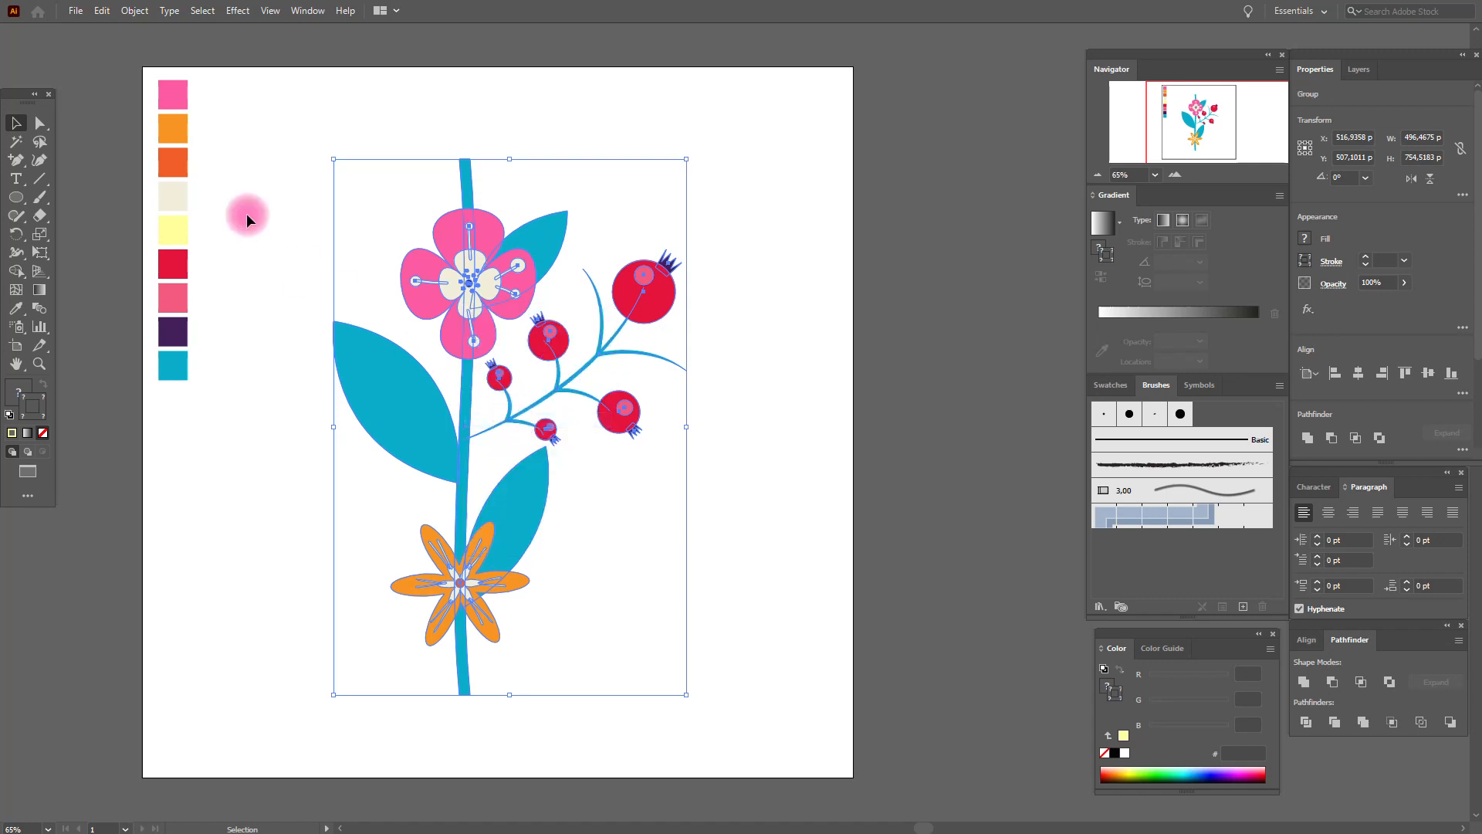
pyautogui.click(136, 11)
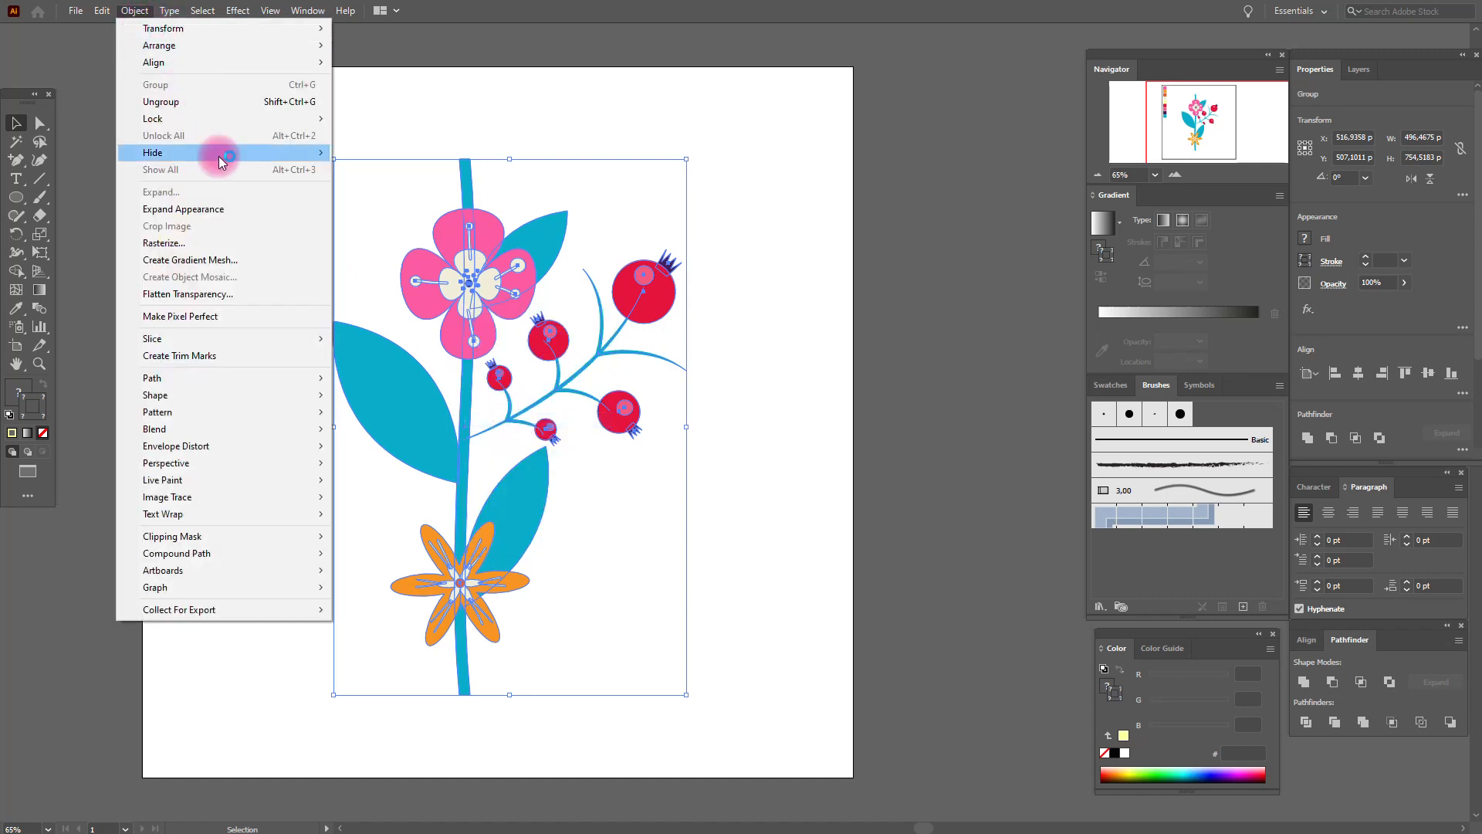
pyautogui.click(222, 206)
# Step: Shrink the plant group to about 241 × 367 px and place it beside the color palette
pyautogui.moveTo(484, 304); pyautogui.dragTo(332, 307)
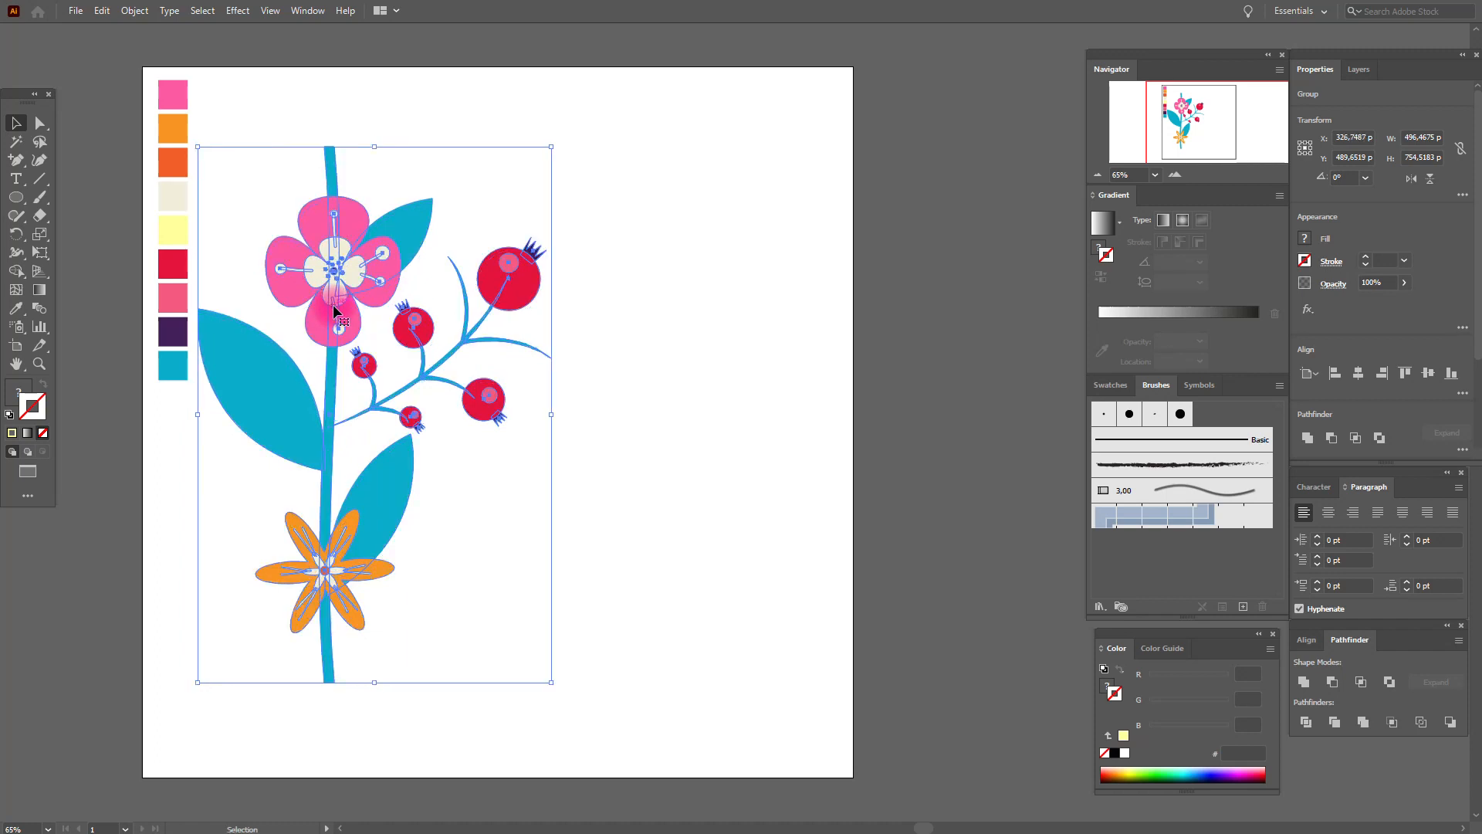
pyautogui.click(665, 304)
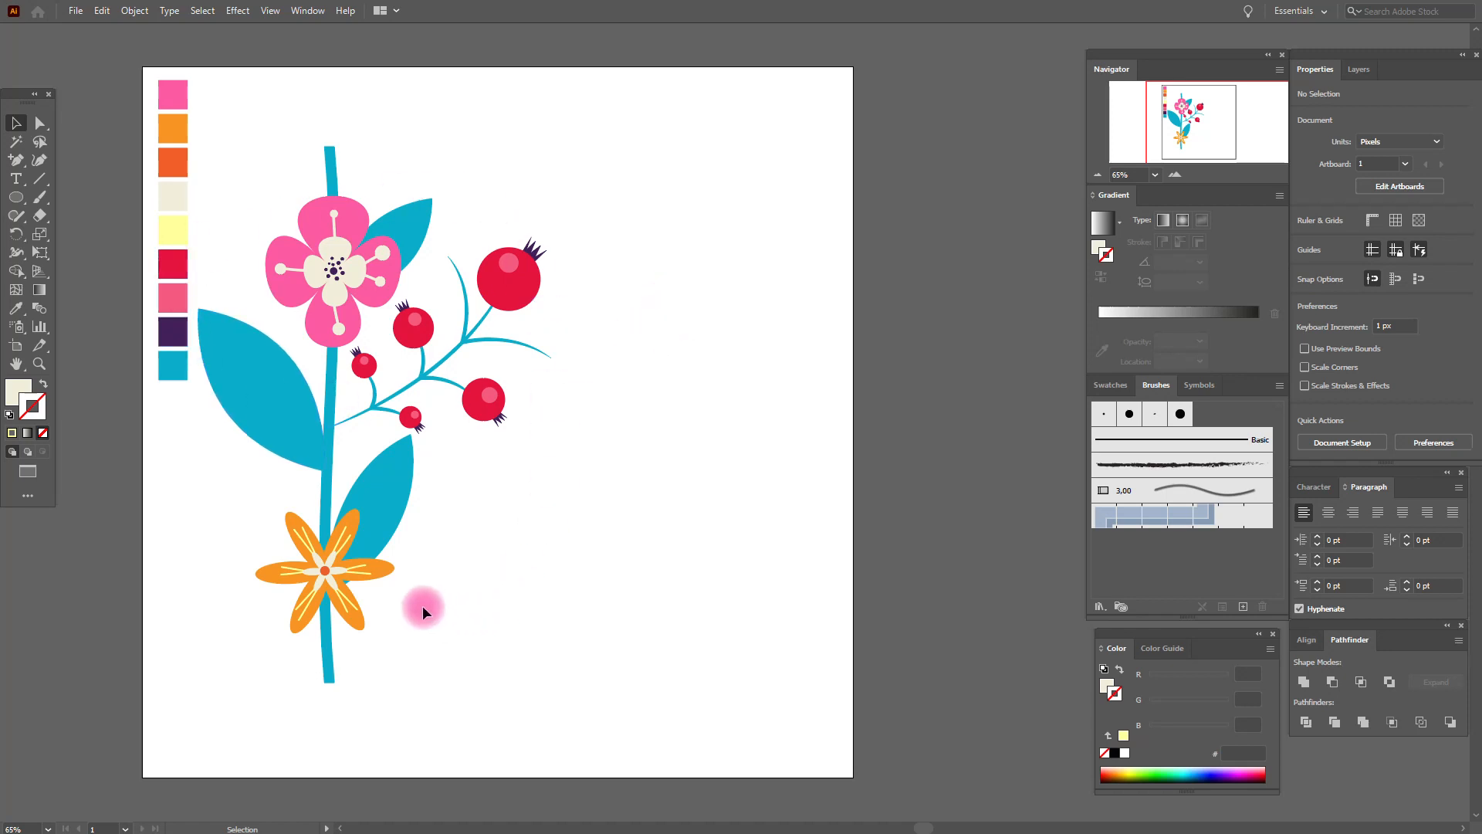
pyautogui.click(321, 280)
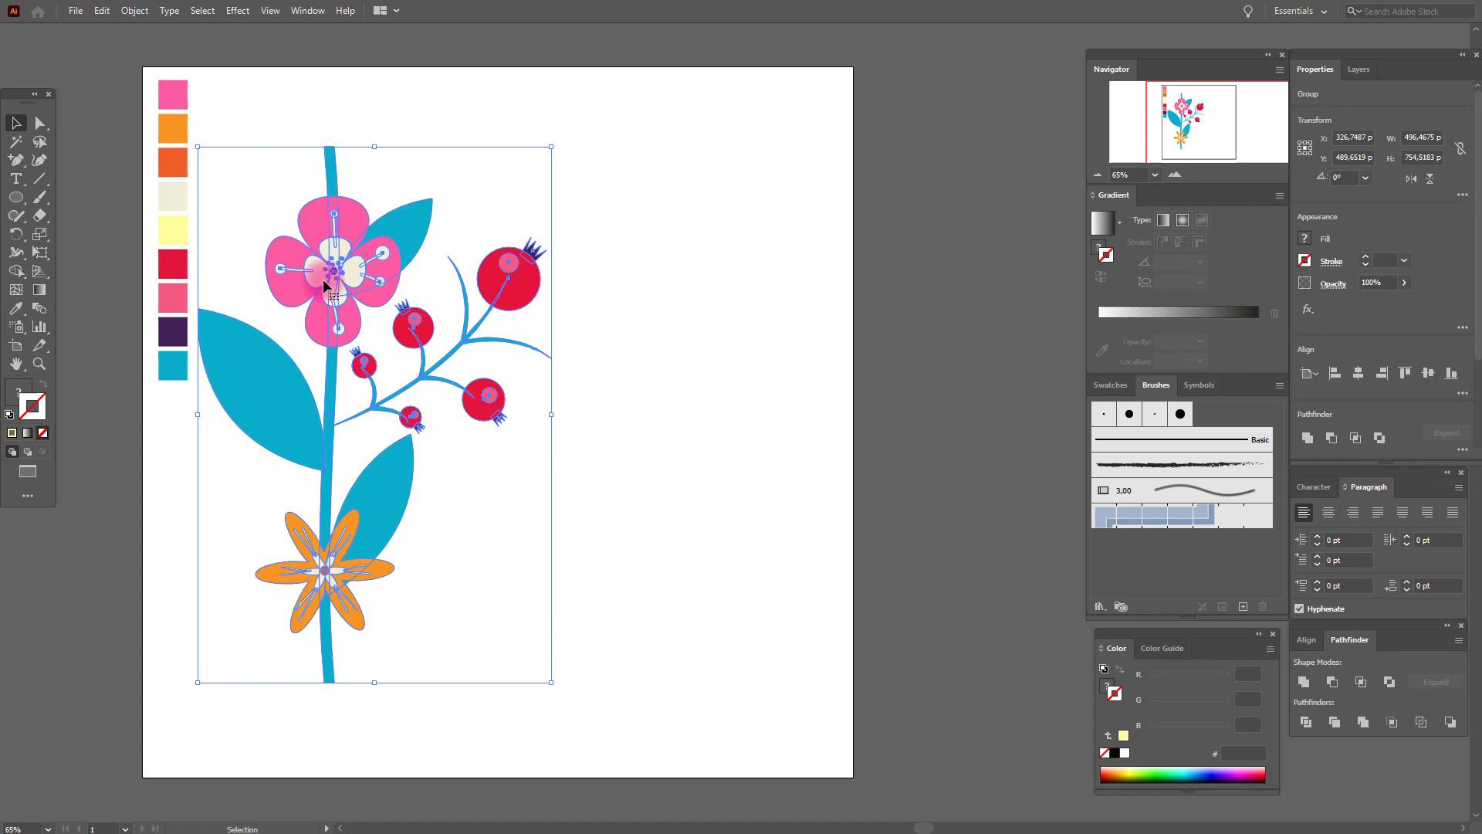
pyautogui.keyDown('shift'); pyautogui.moveTo(383, 681); pyautogui.dragTo(369, 407); pyautogui.keyUp('shift')
pyautogui.moveTo(366, 277); pyautogui.dragTo(308, 239)
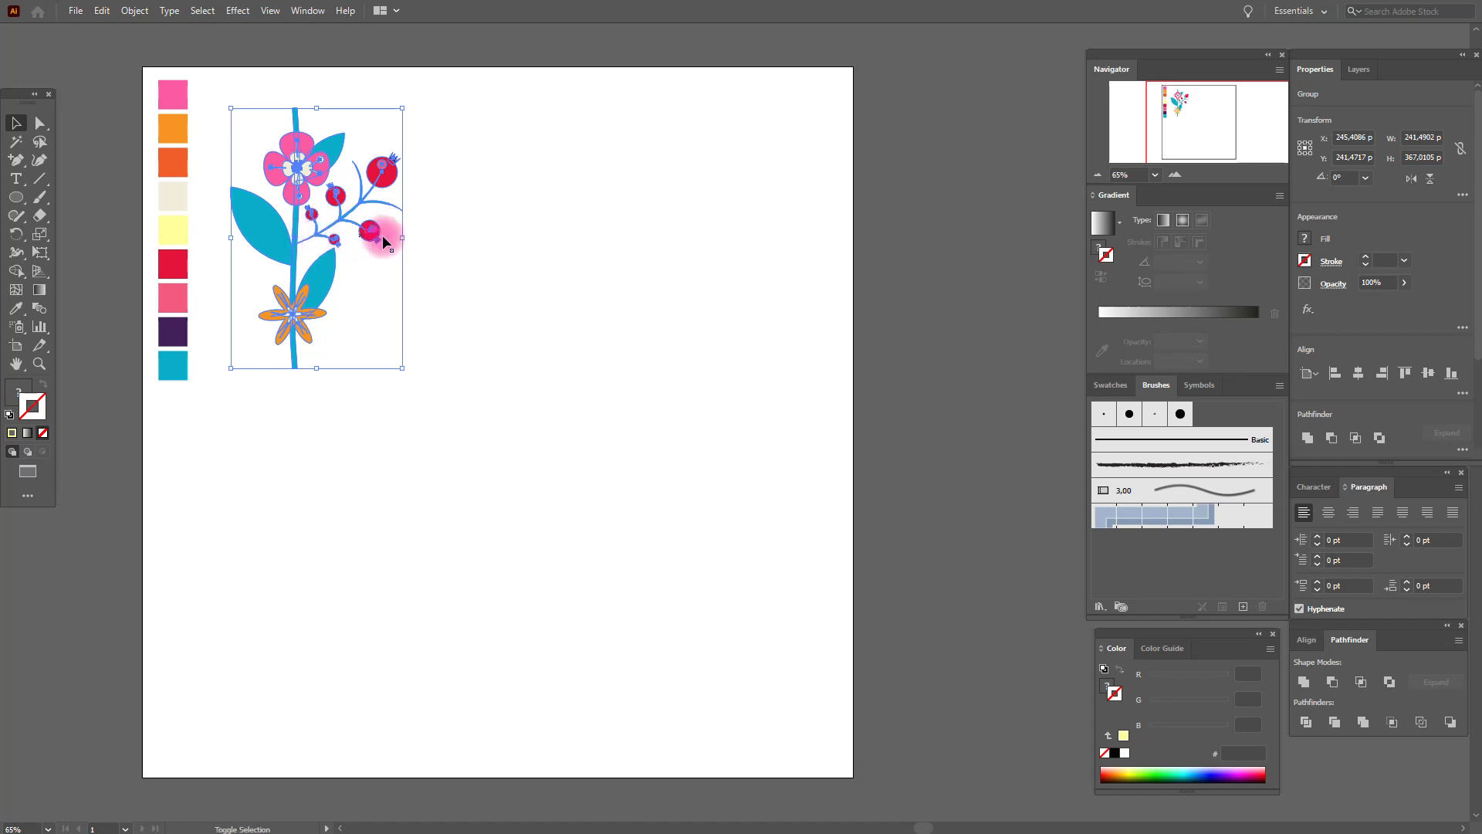
# Step: Rotate the plant group 90° clockwise and position it horizontally in the upper middle of the artboard
pyautogui.moveTo(409, 239); pyautogui.dragTo(350, 397)
pyautogui.moveTo(350, 398); pyautogui.dragTo(349, 397)
pyautogui.moveTo(323, 201); pyautogui.dragTo(498, 190)
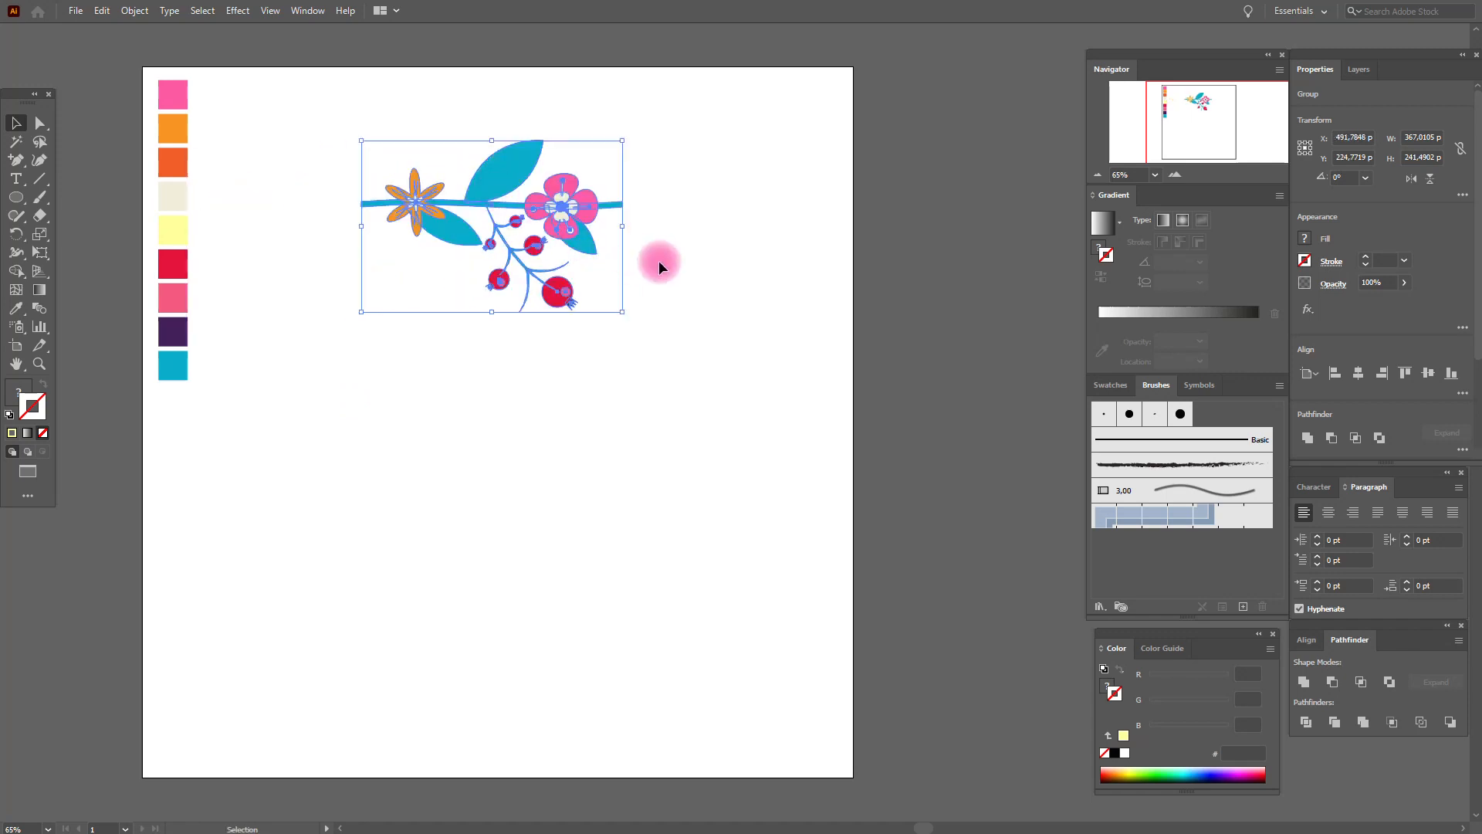
# Step: Create a pattern brush from the plant group with Auto-Between tiles for the outer and inner corners
pyautogui.click(1242, 607)
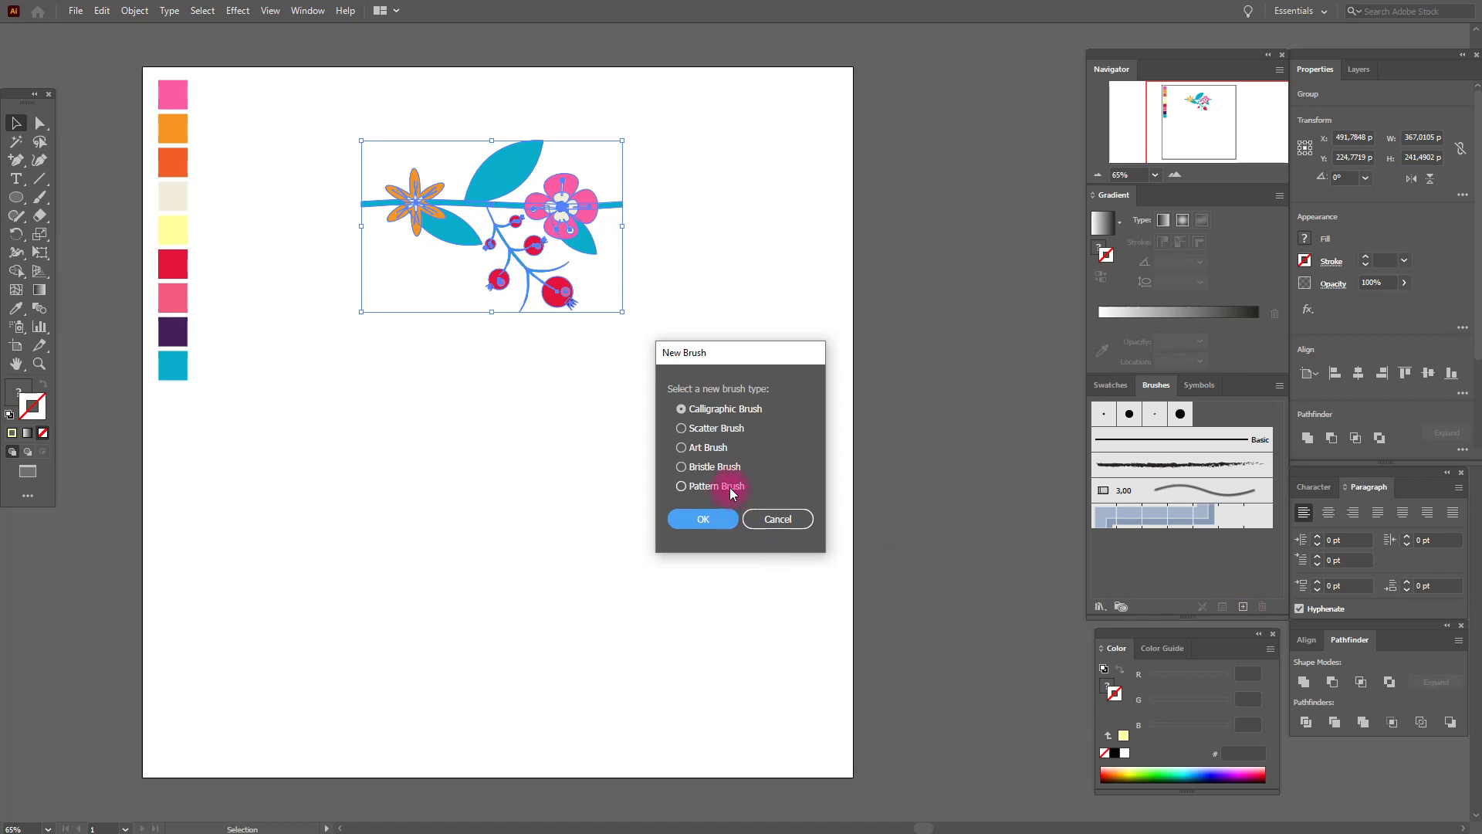
pyautogui.click(732, 492)
pyautogui.click(718, 518)
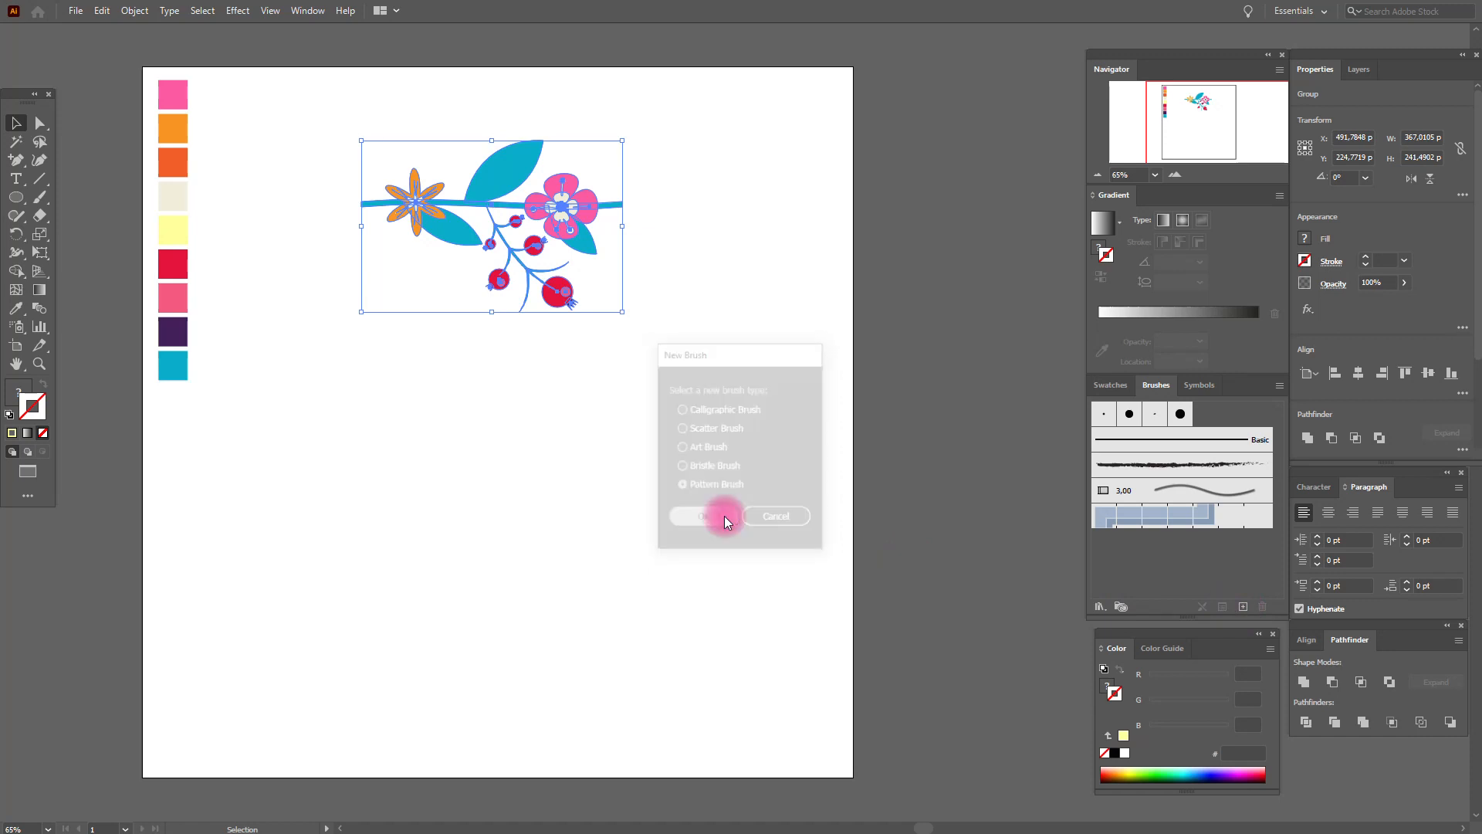
pyautogui.click(545, 327)
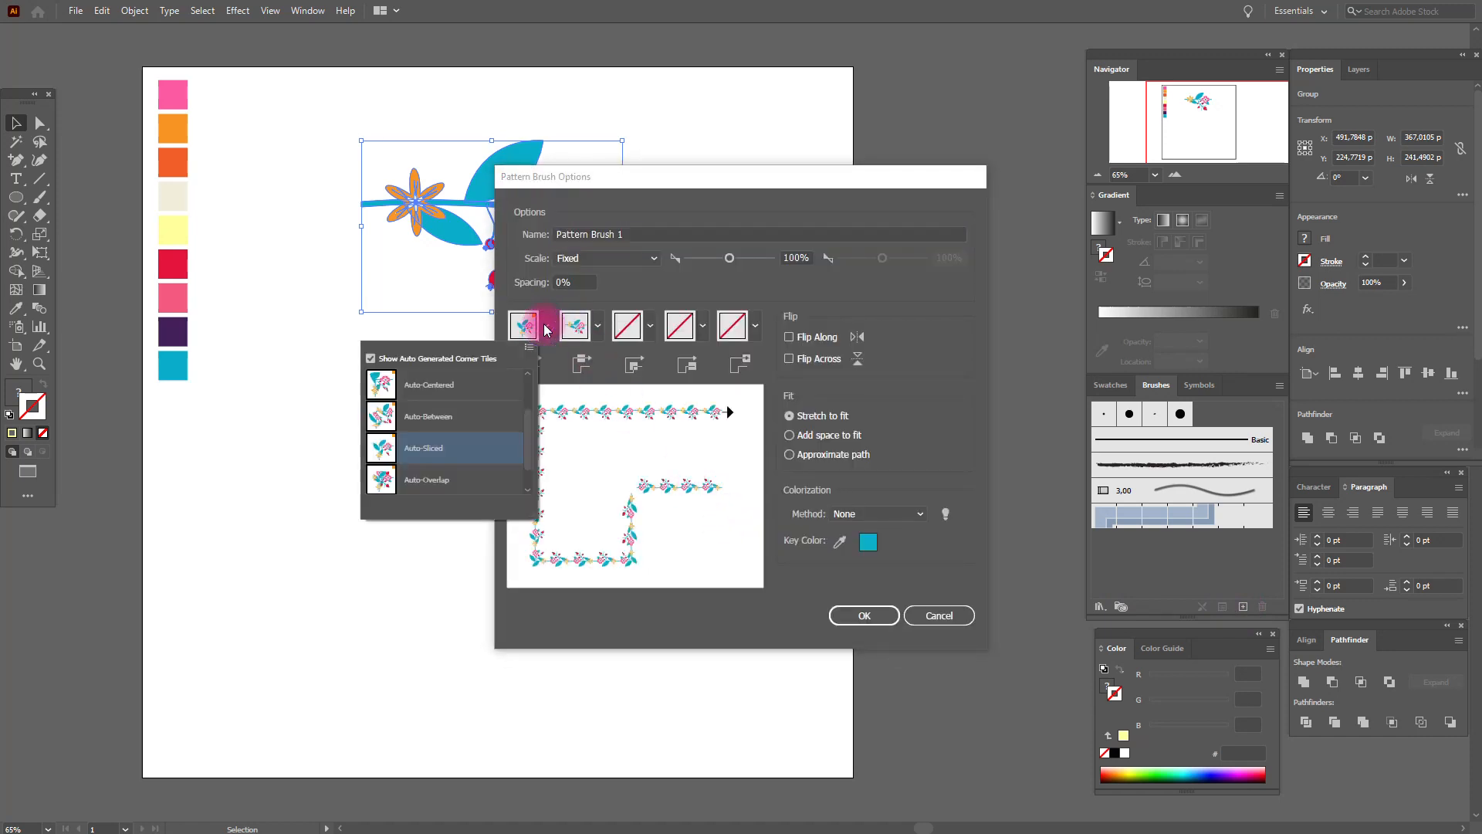
pyautogui.click(486, 419)
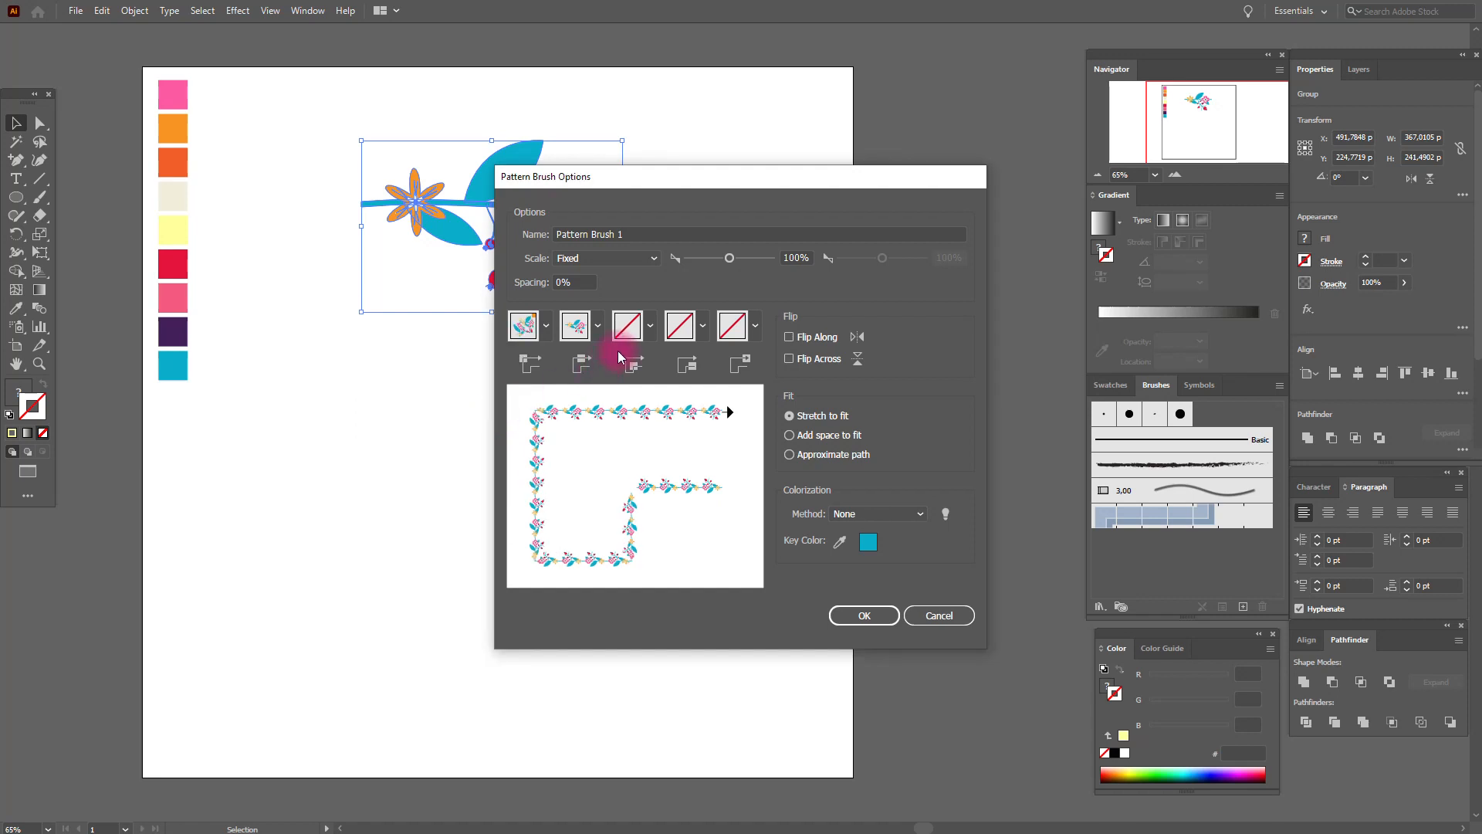
pyautogui.click(651, 332)
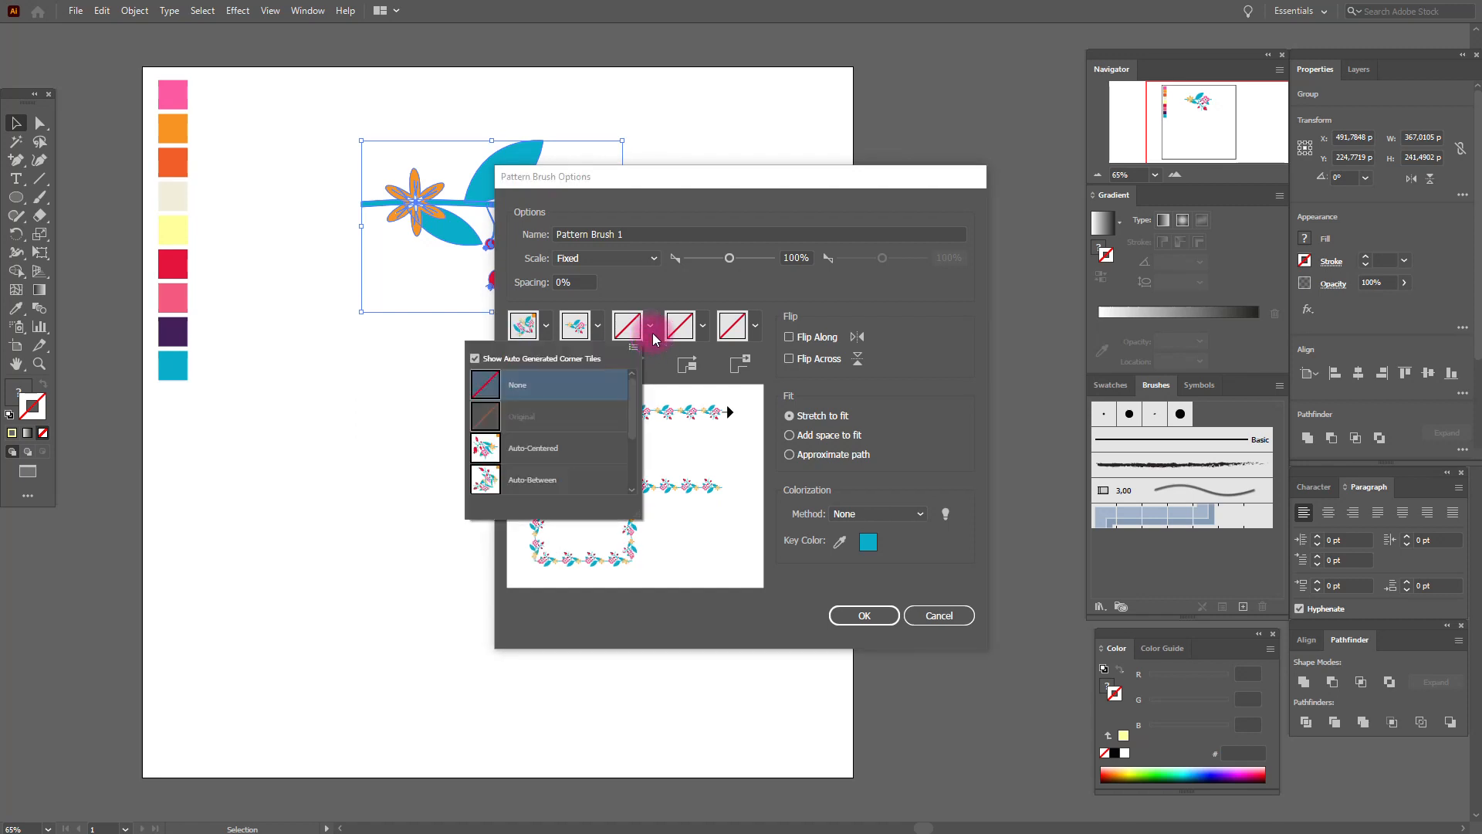
pyautogui.click(579, 484)
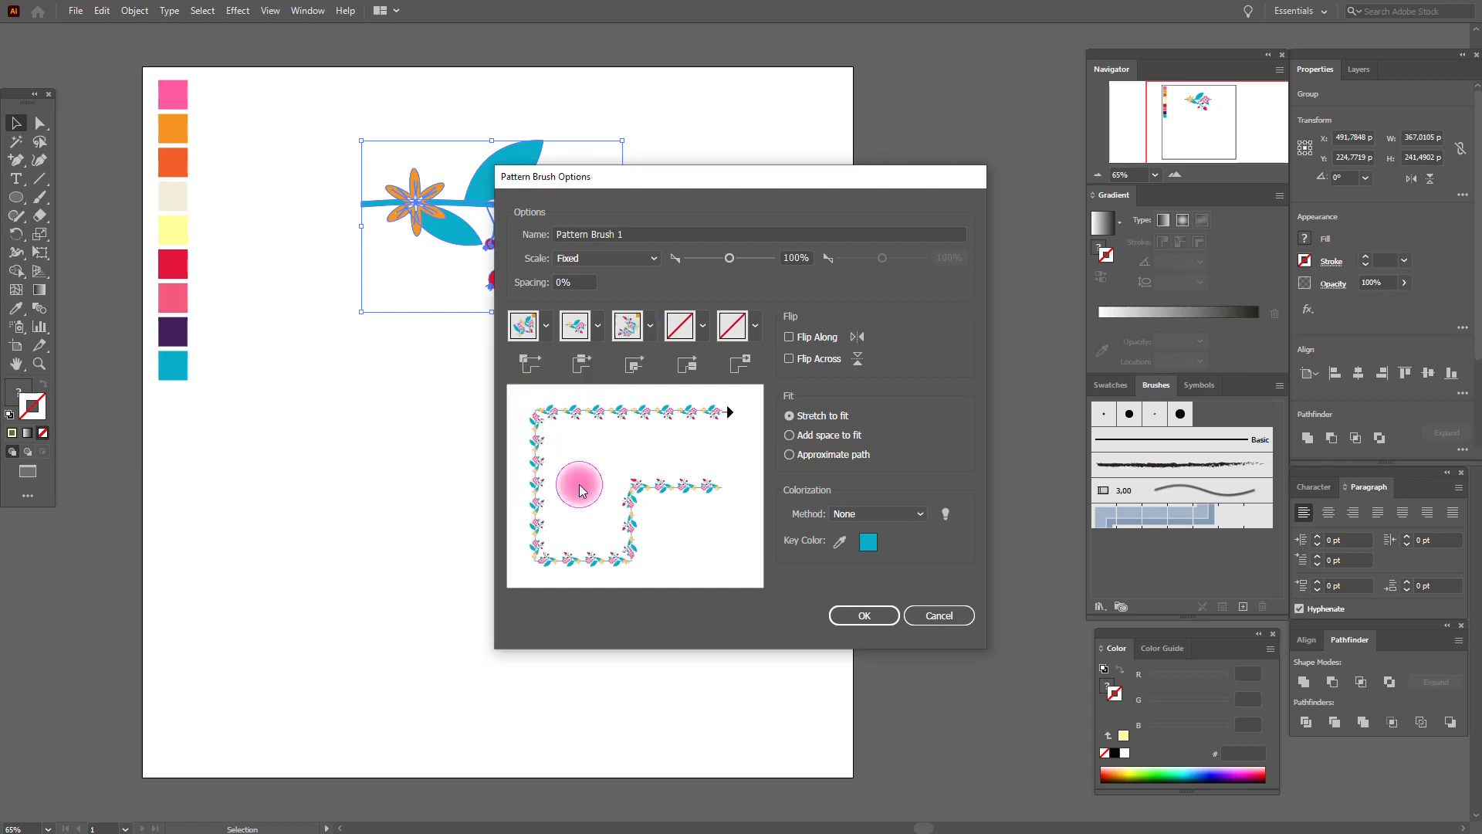
pyautogui.click(865, 615)
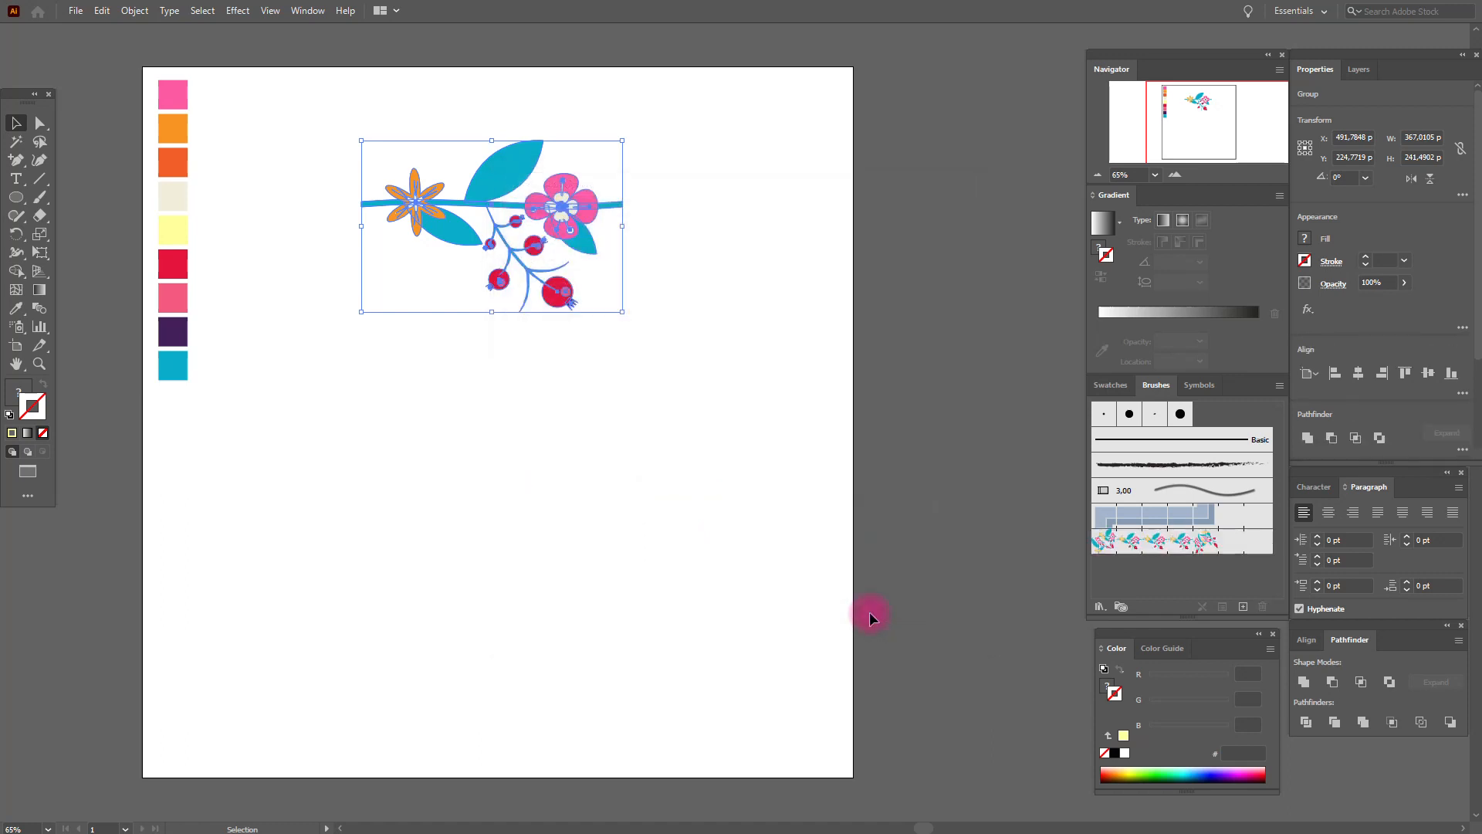
pyautogui.click(692, 525)
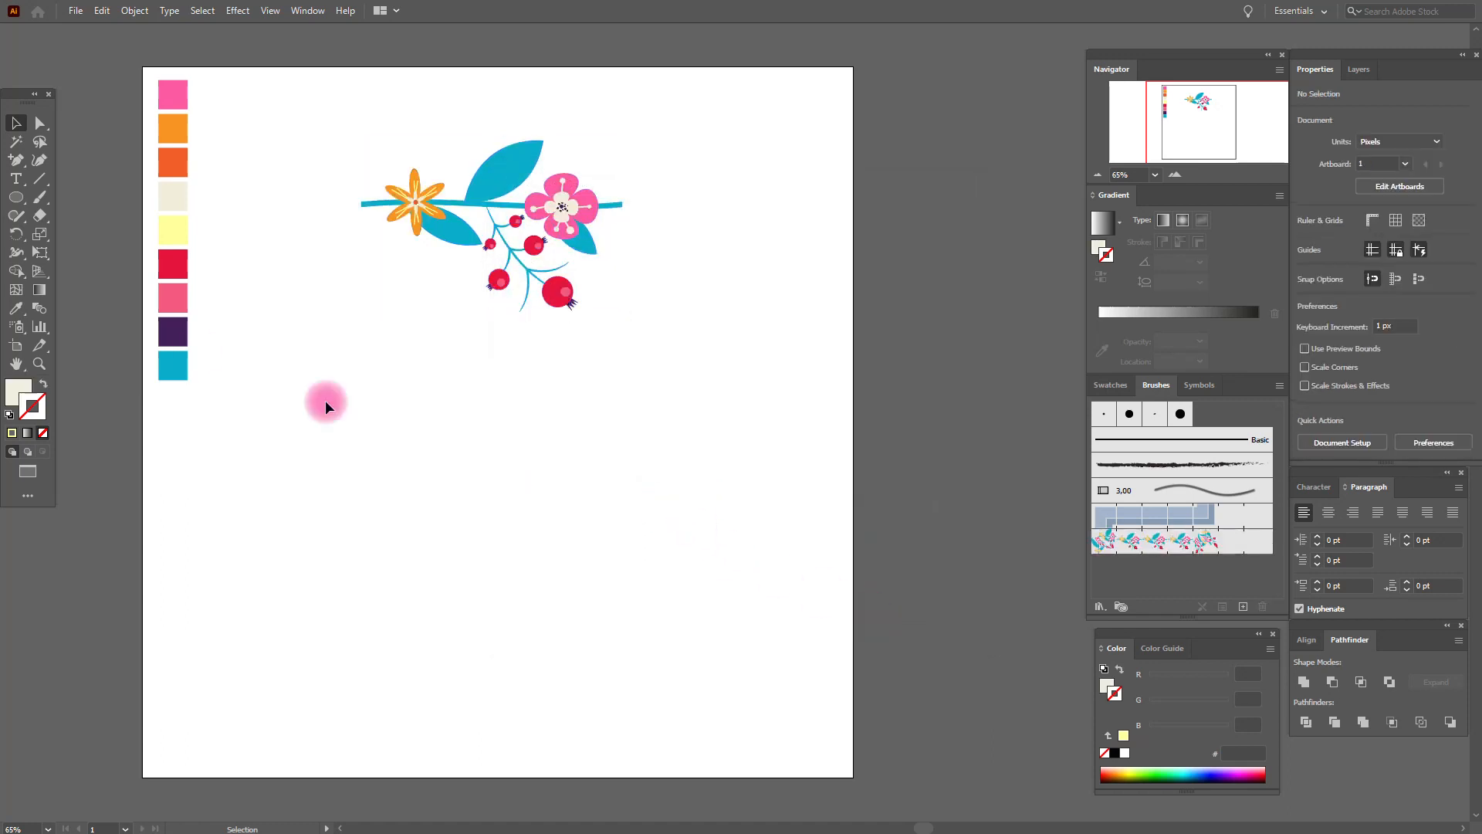
# Step: Draw a circle about 447 px in diameter and place it below the plant branch
pyautogui.click(23, 204)
pyautogui.moveTo(323, 405); pyautogui.dragTo(643, 724)
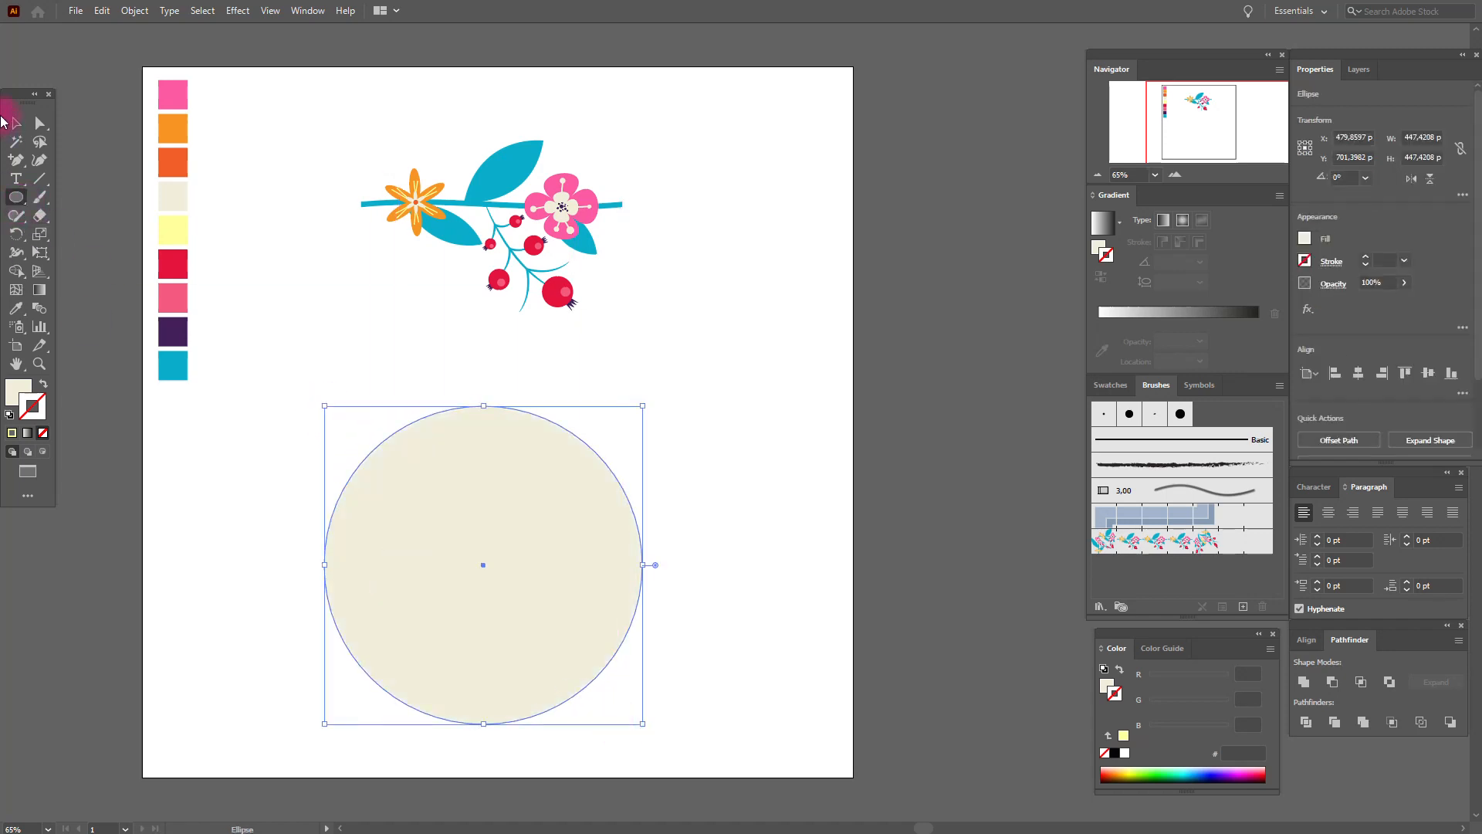
pyautogui.click(16, 123)
pyautogui.moveTo(443, 510); pyautogui.dragTo(486, 479)
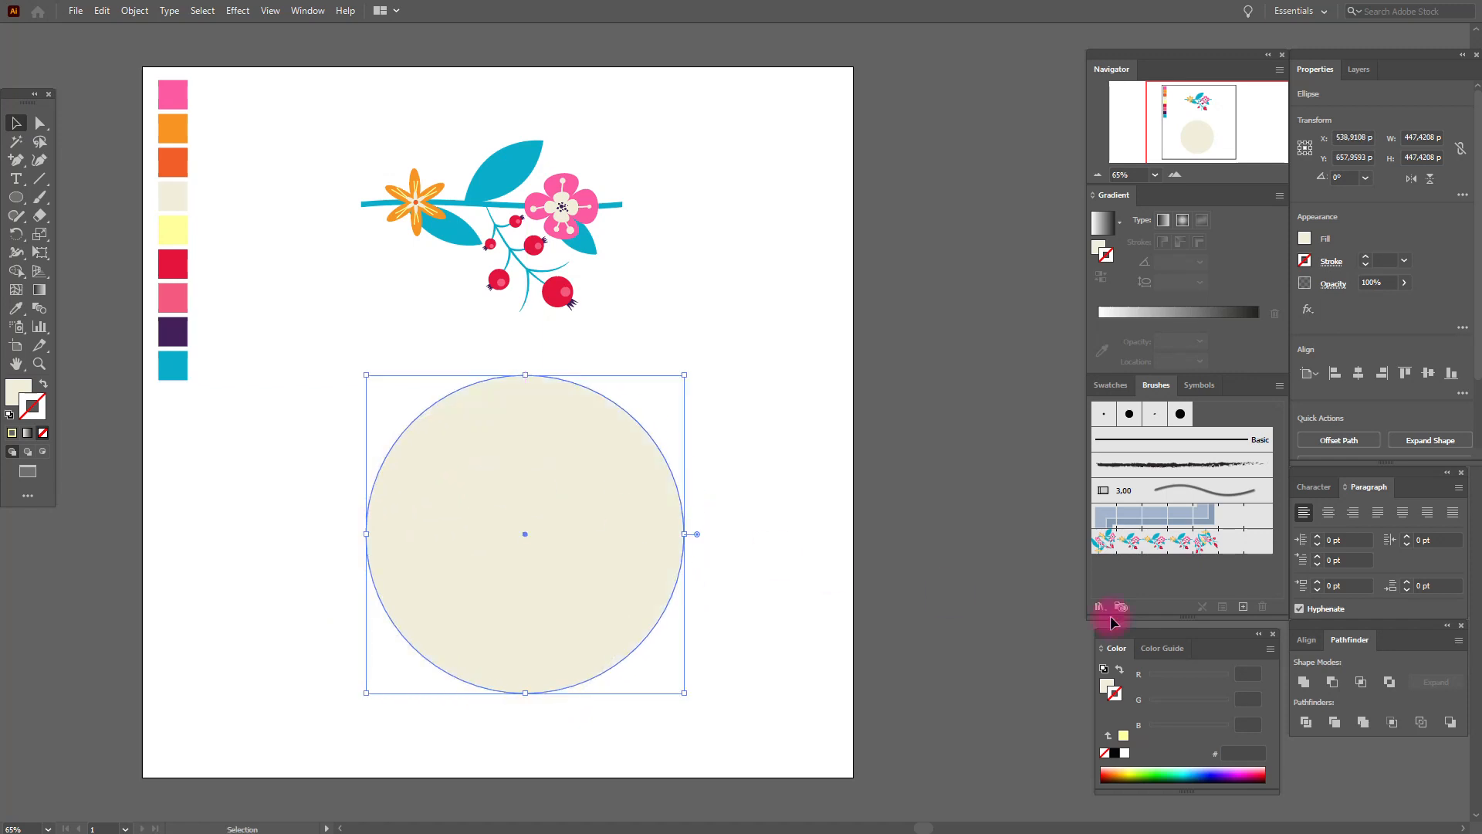
# Step: Swap the circle's fill and stroke and apply the new floral pattern brush to its outline
pyautogui.click(43, 383)
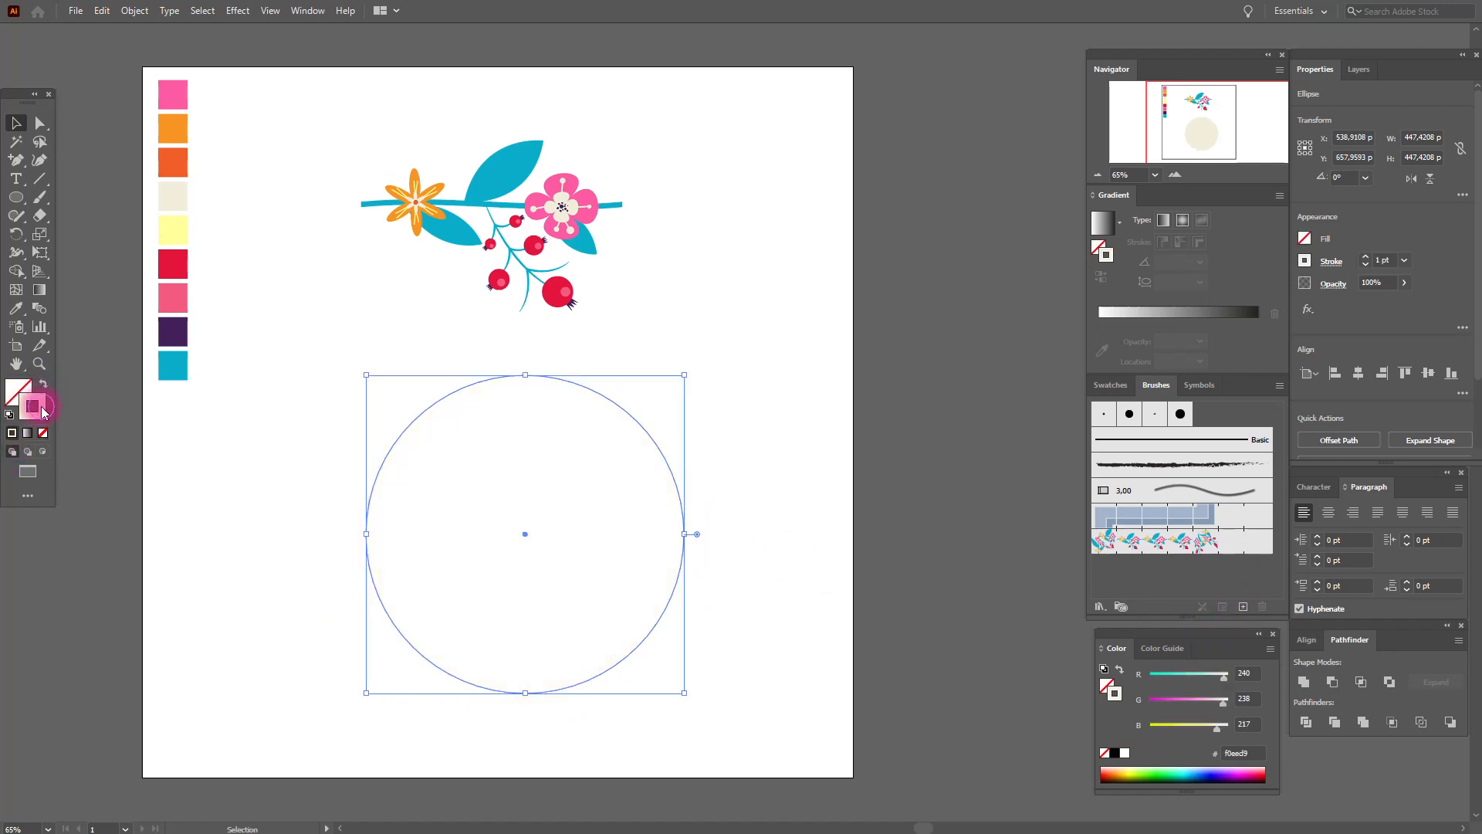
pyautogui.click(1131, 547)
pyautogui.click(835, 395)
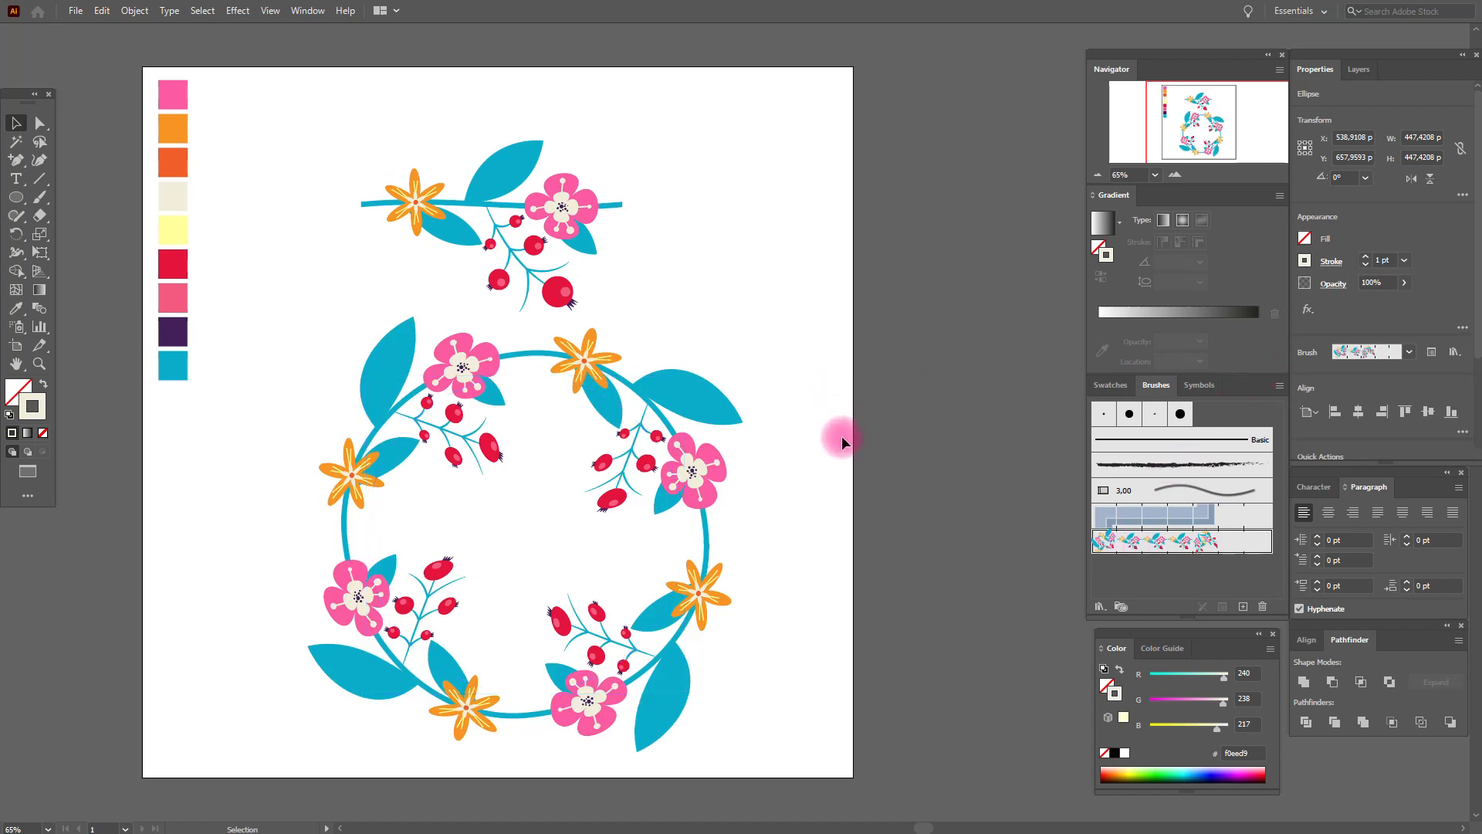
# Step: Reduce the floral wreath's stroke weight to 0.25 pt
pyautogui.click(704, 511)
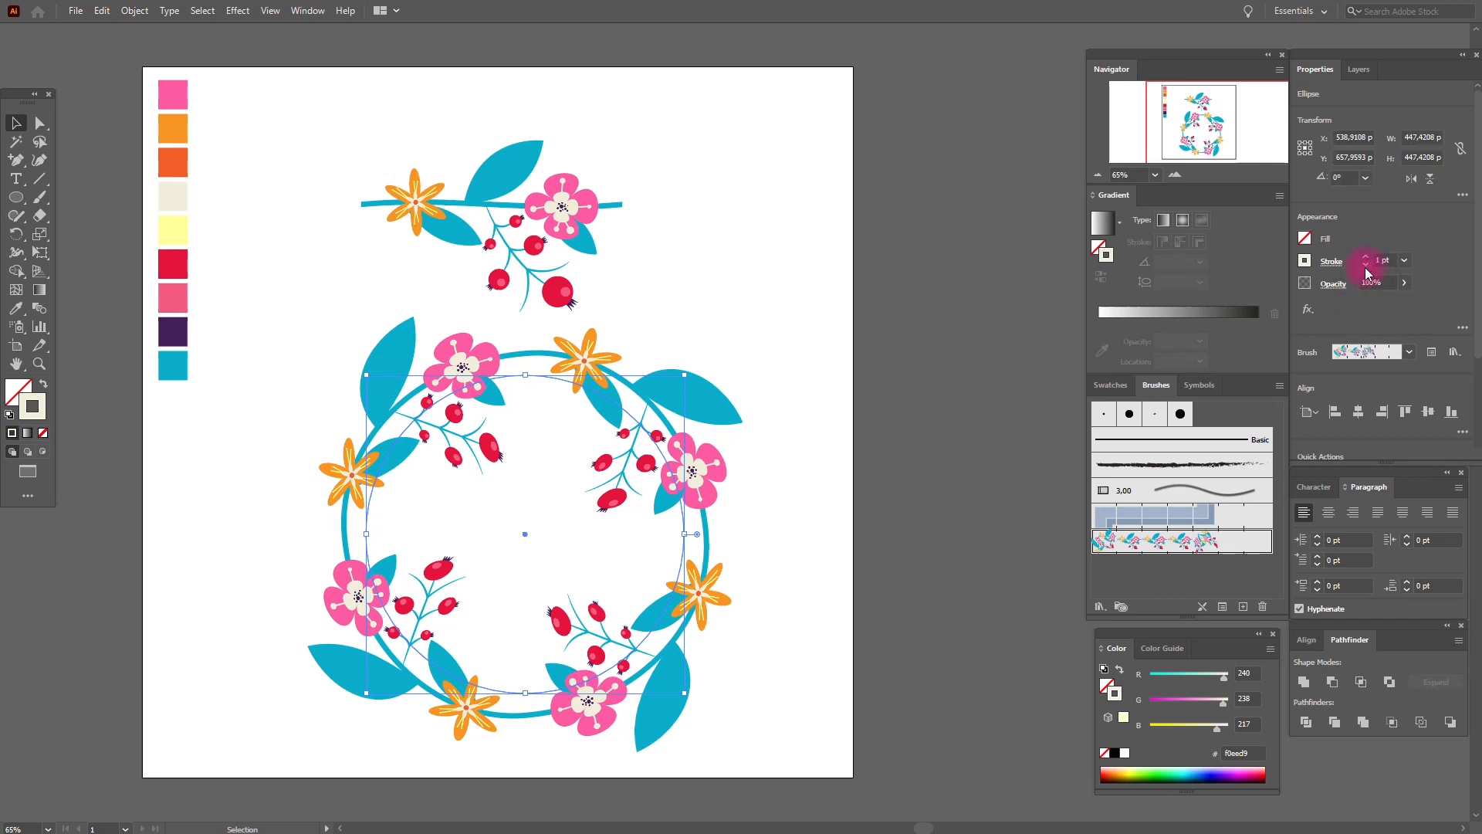
pyautogui.click(1364, 266)
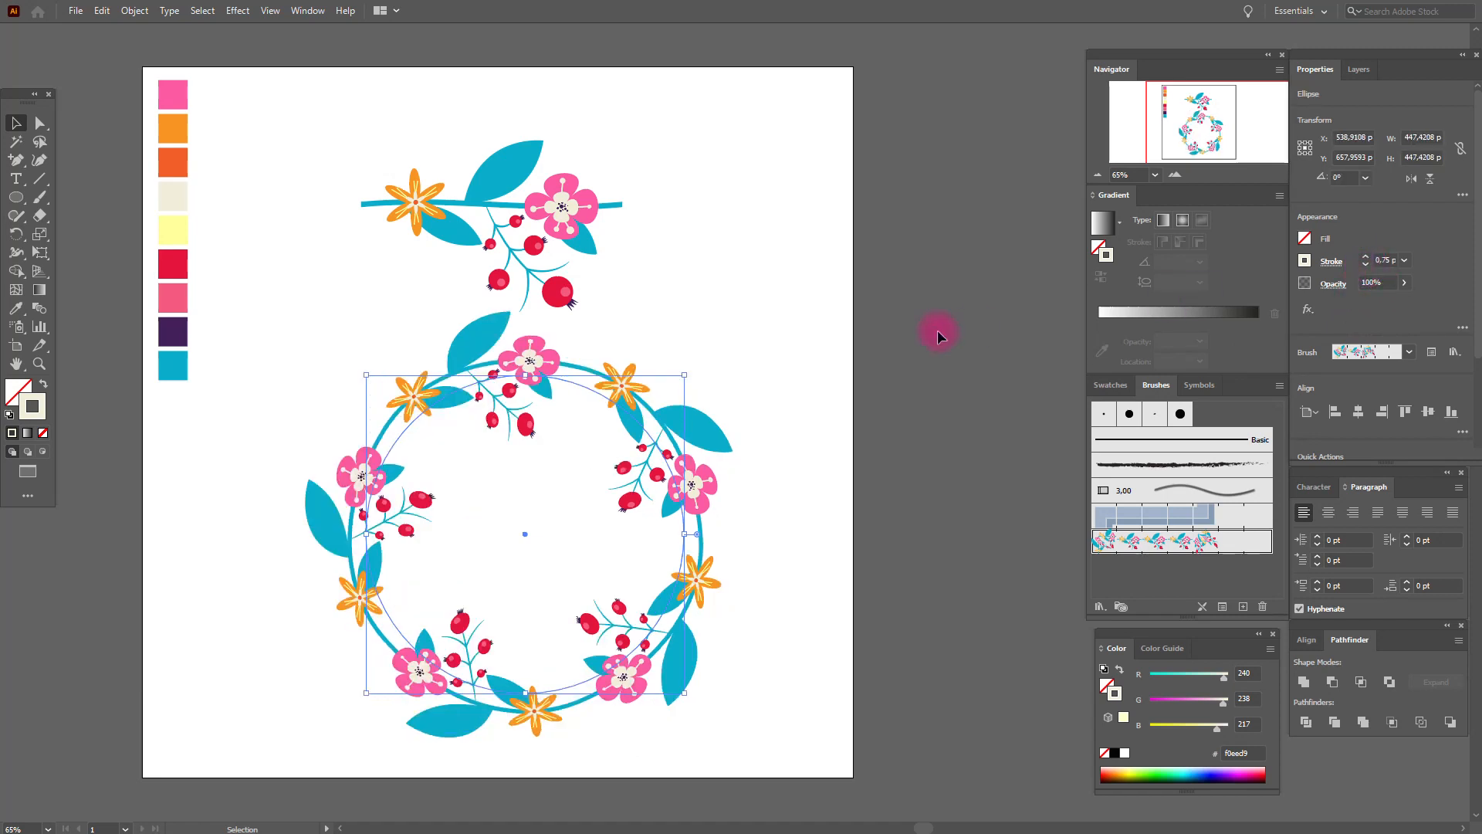
pyautogui.click(1364, 267)
pyautogui.click(1364, 267)
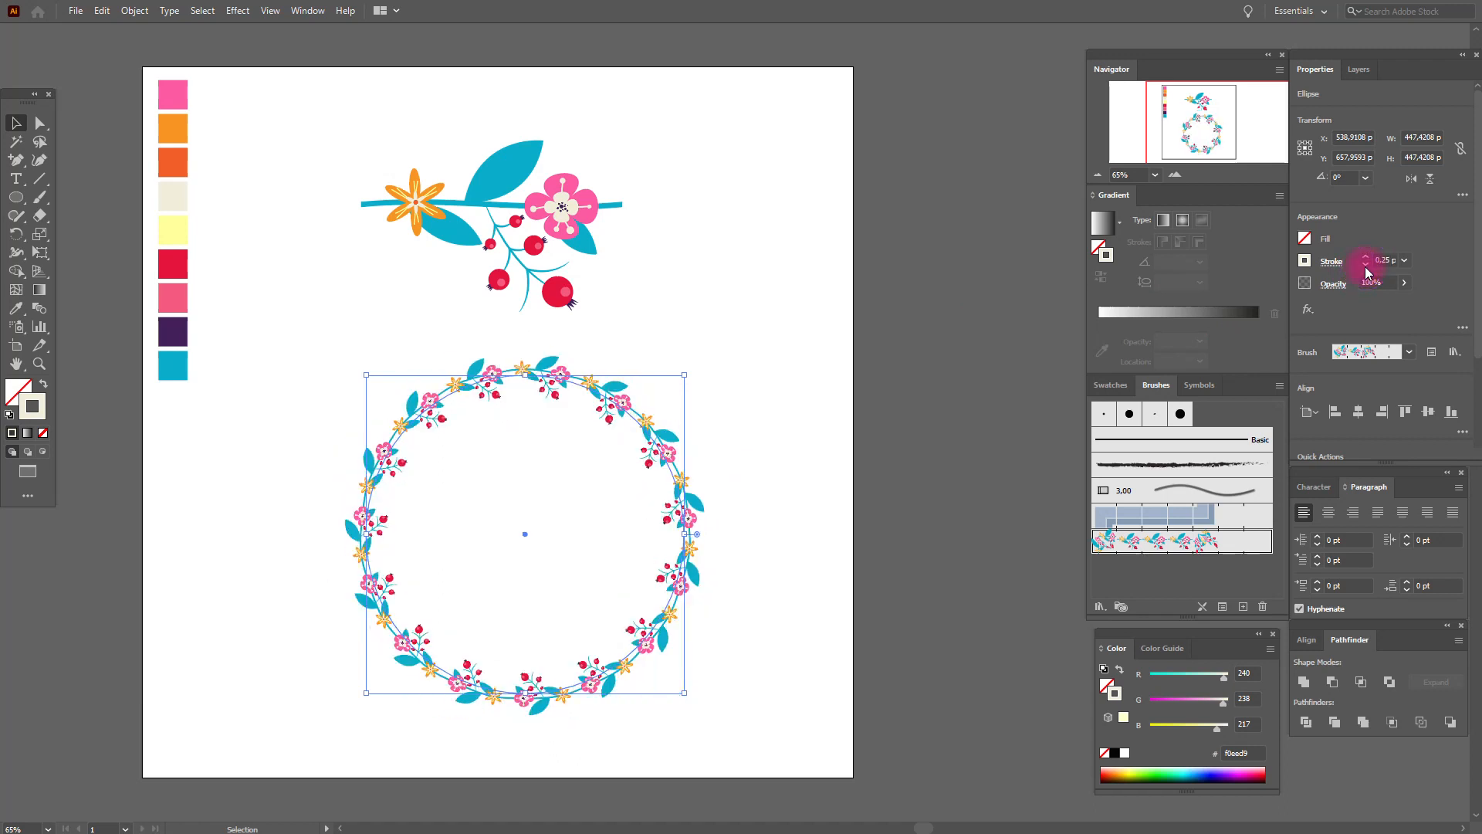
pyautogui.click(803, 409)
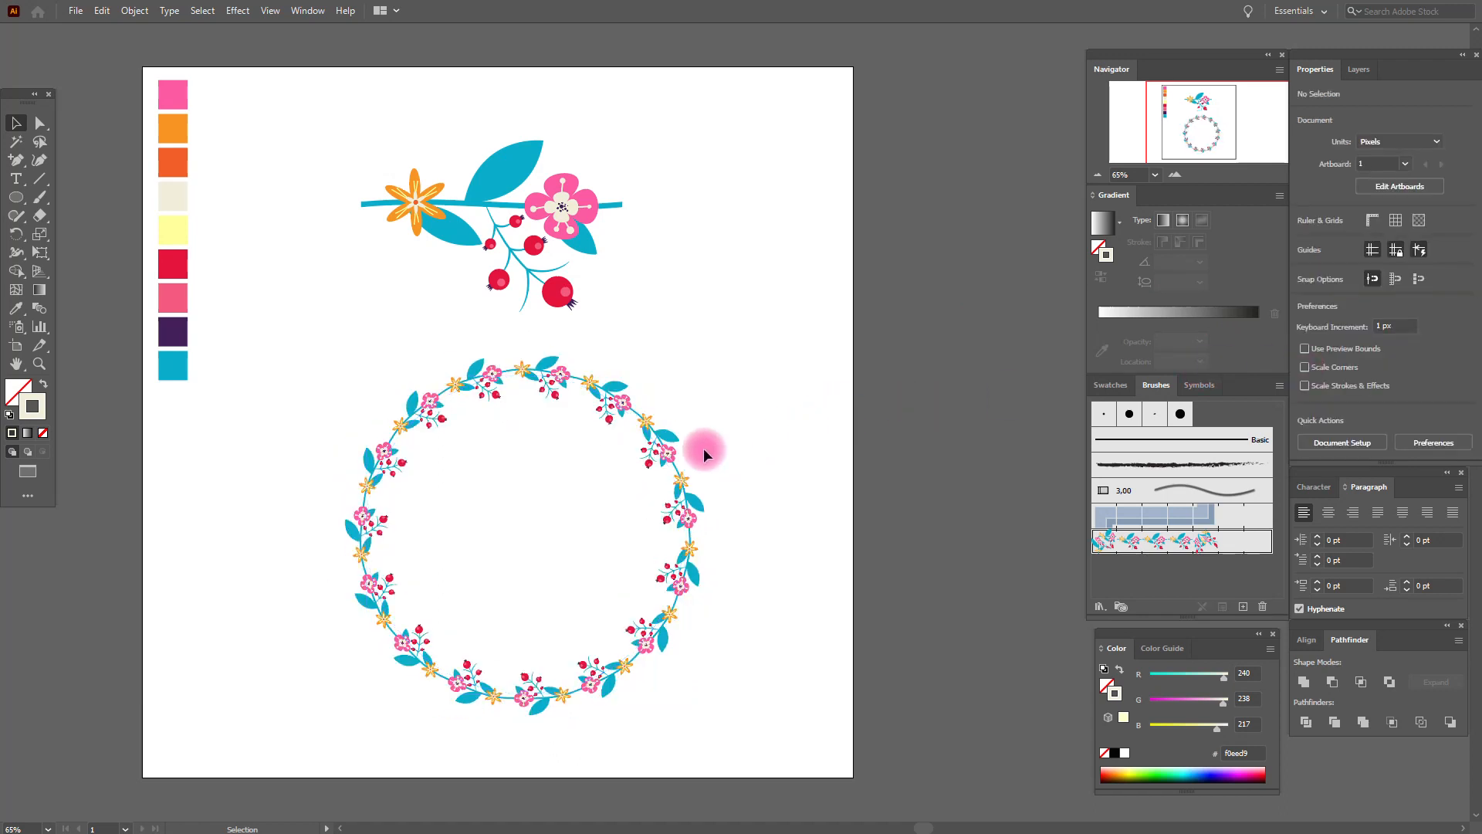
# Step: Raise the floral wreath's stroke weight back to 1 pt
pyautogui.click(652, 453)
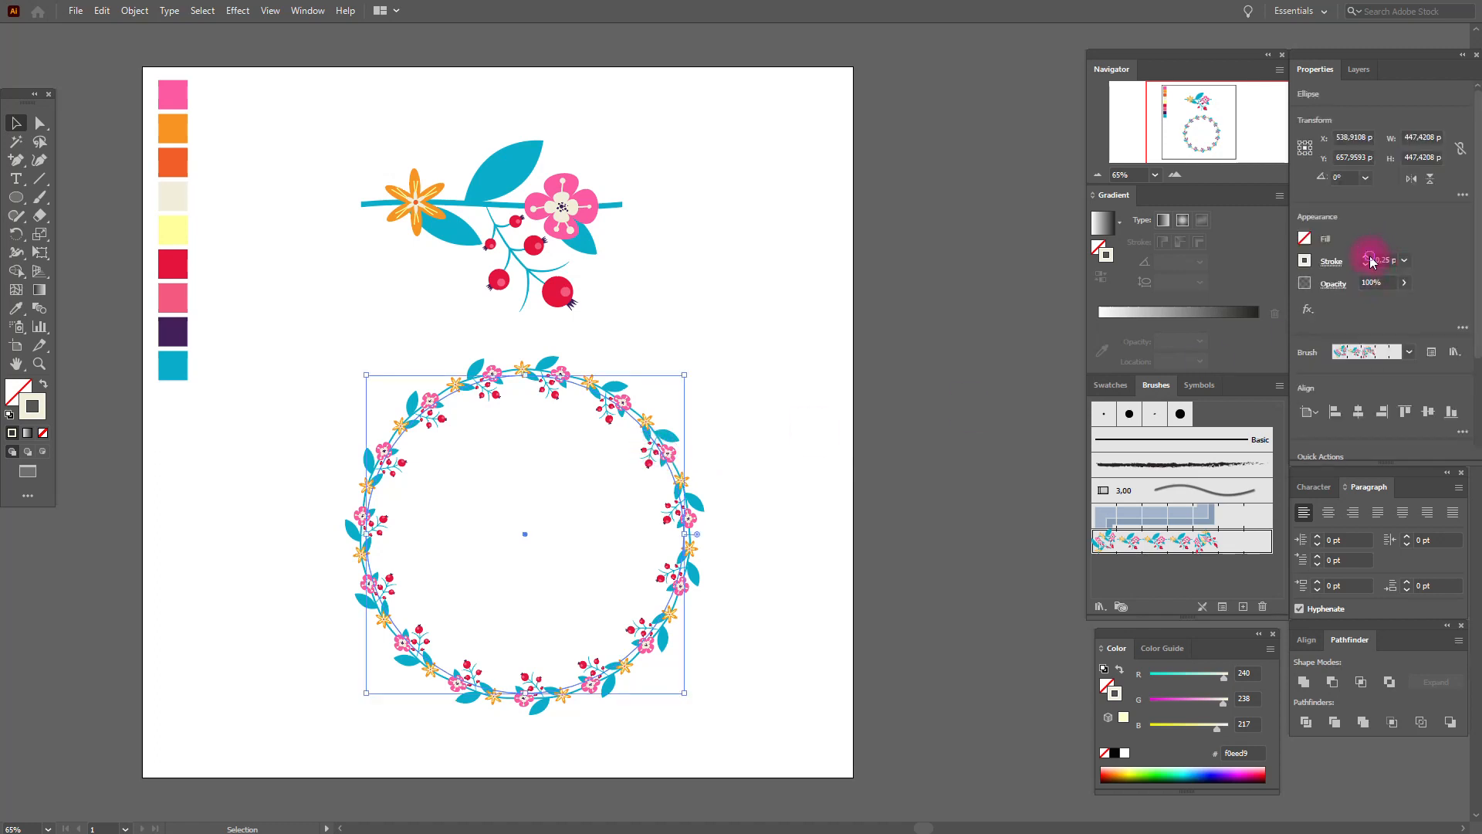
pyautogui.click(1366, 257)
pyautogui.click(1365, 256)
pyautogui.click(1365, 256)
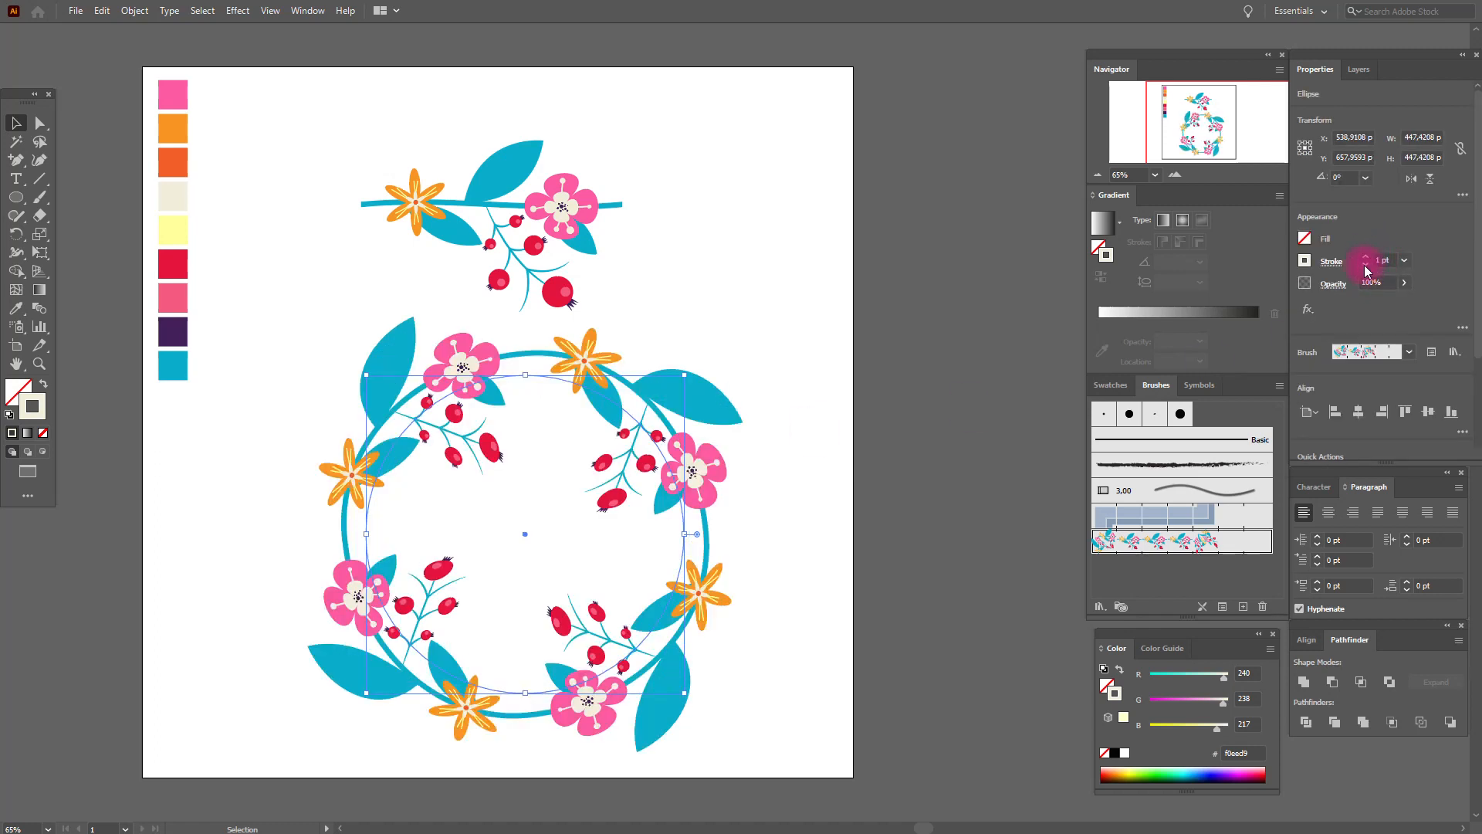
# Step: Set the floral wreath's stroke weight to 0.7 pt
pyautogui.click(1365, 265)
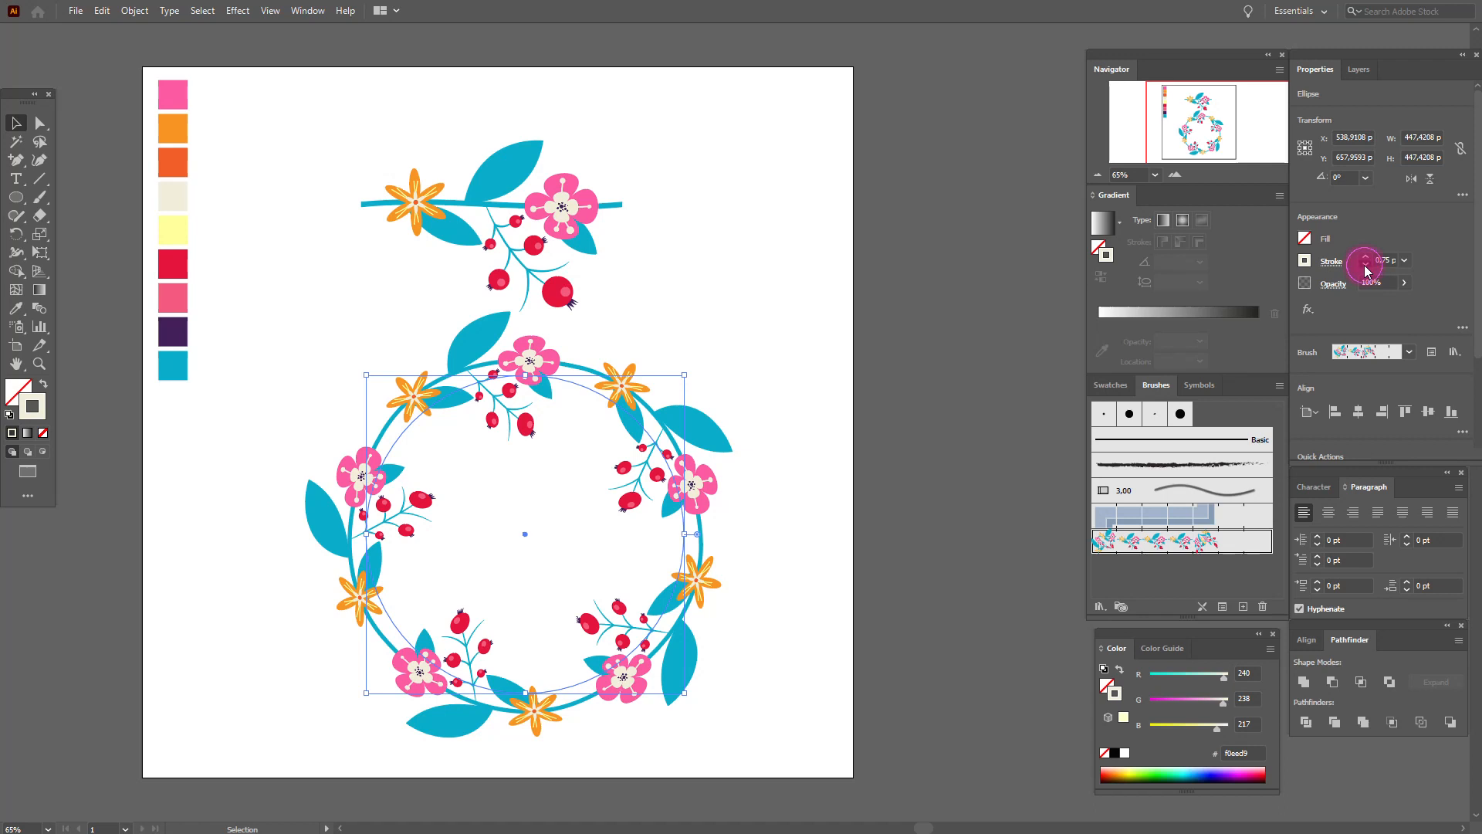
pyautogui.click(1363, 266)
pyautogui.click(1387, 260)
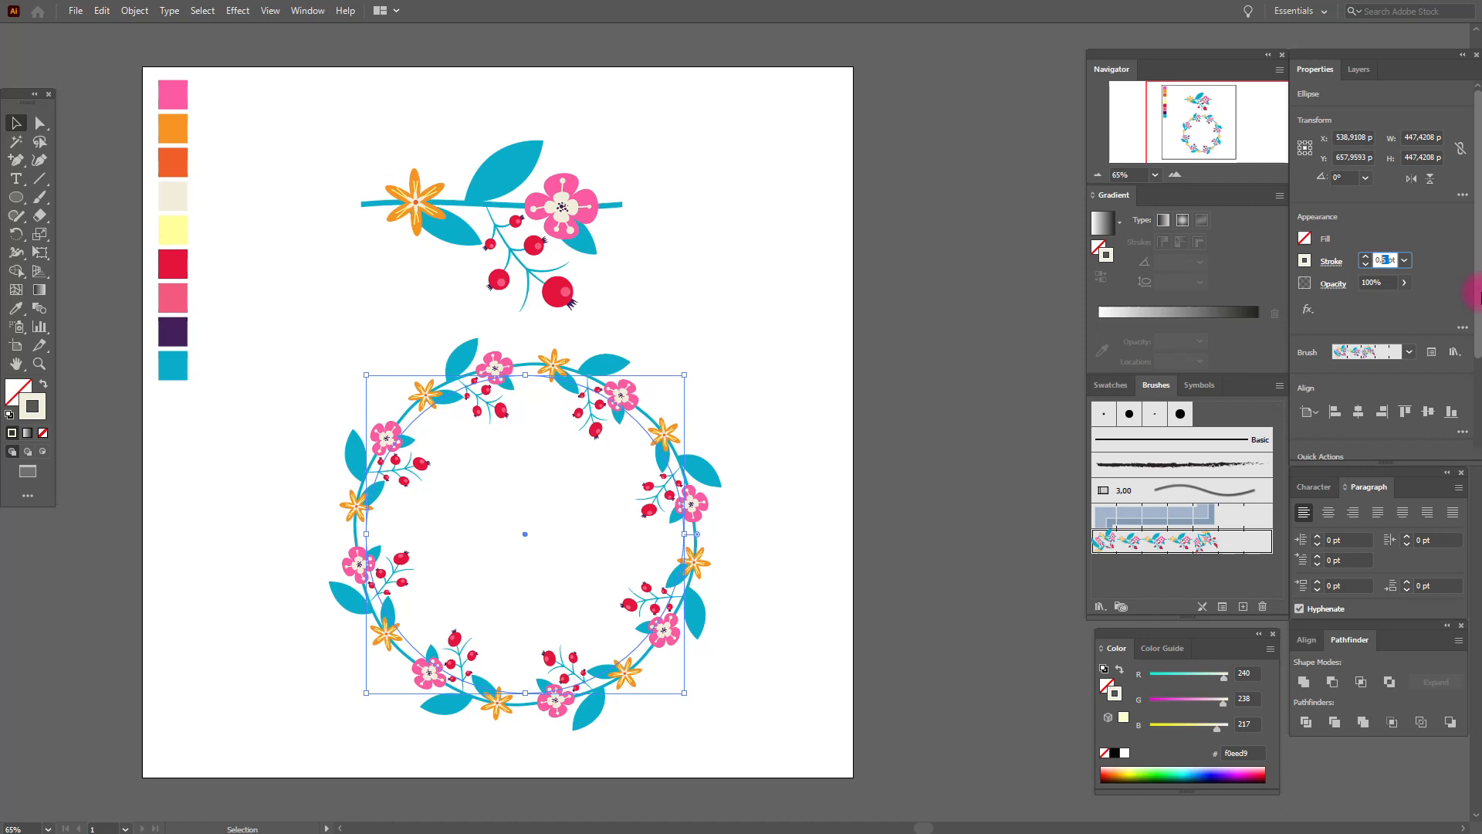
pyautogui.press('Return')
pyautogui.click(1387, 263)
pyautogui.doubleClick(1386, 261)
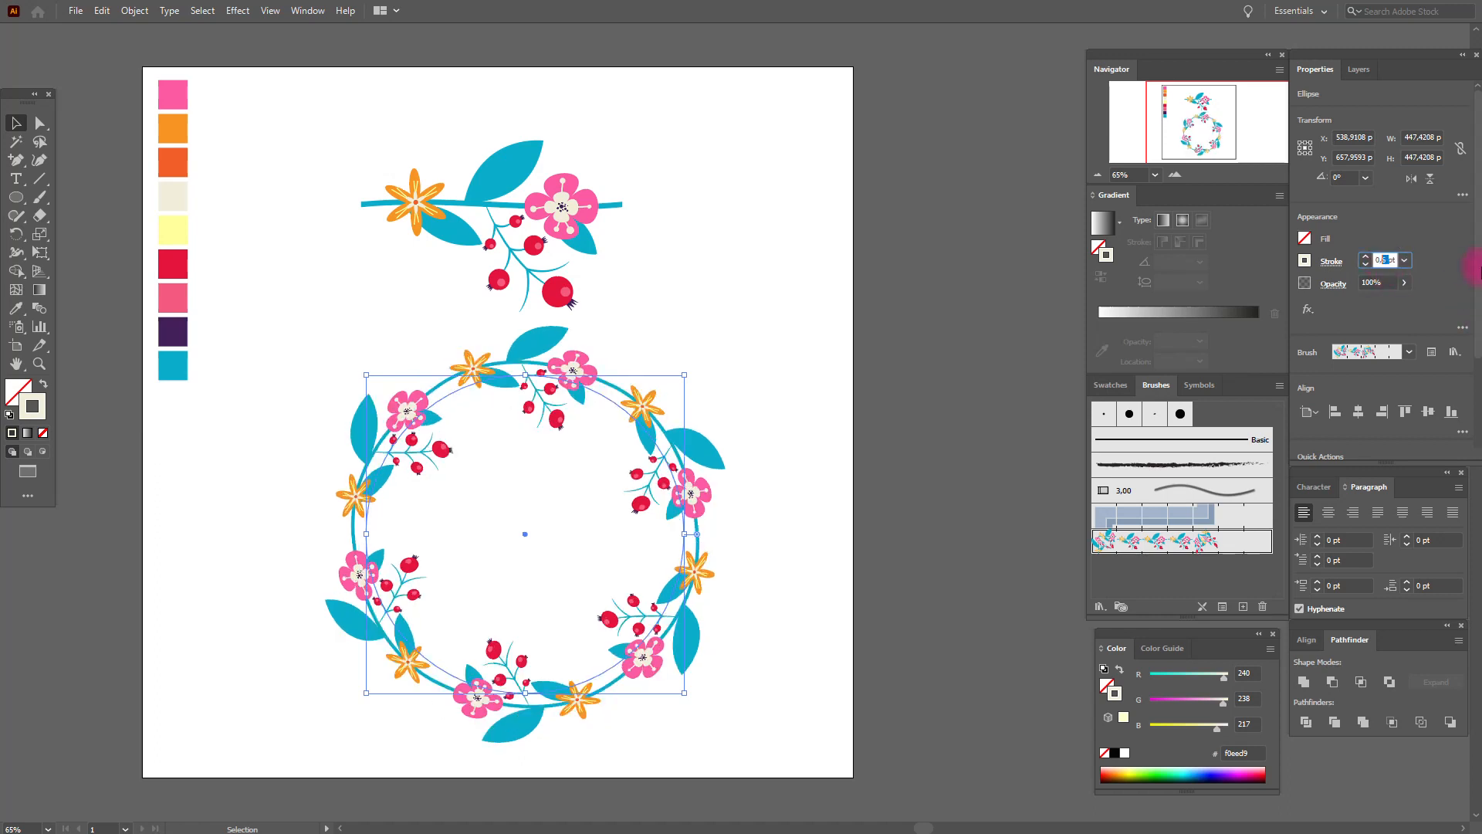
pyautogui.press('Return')
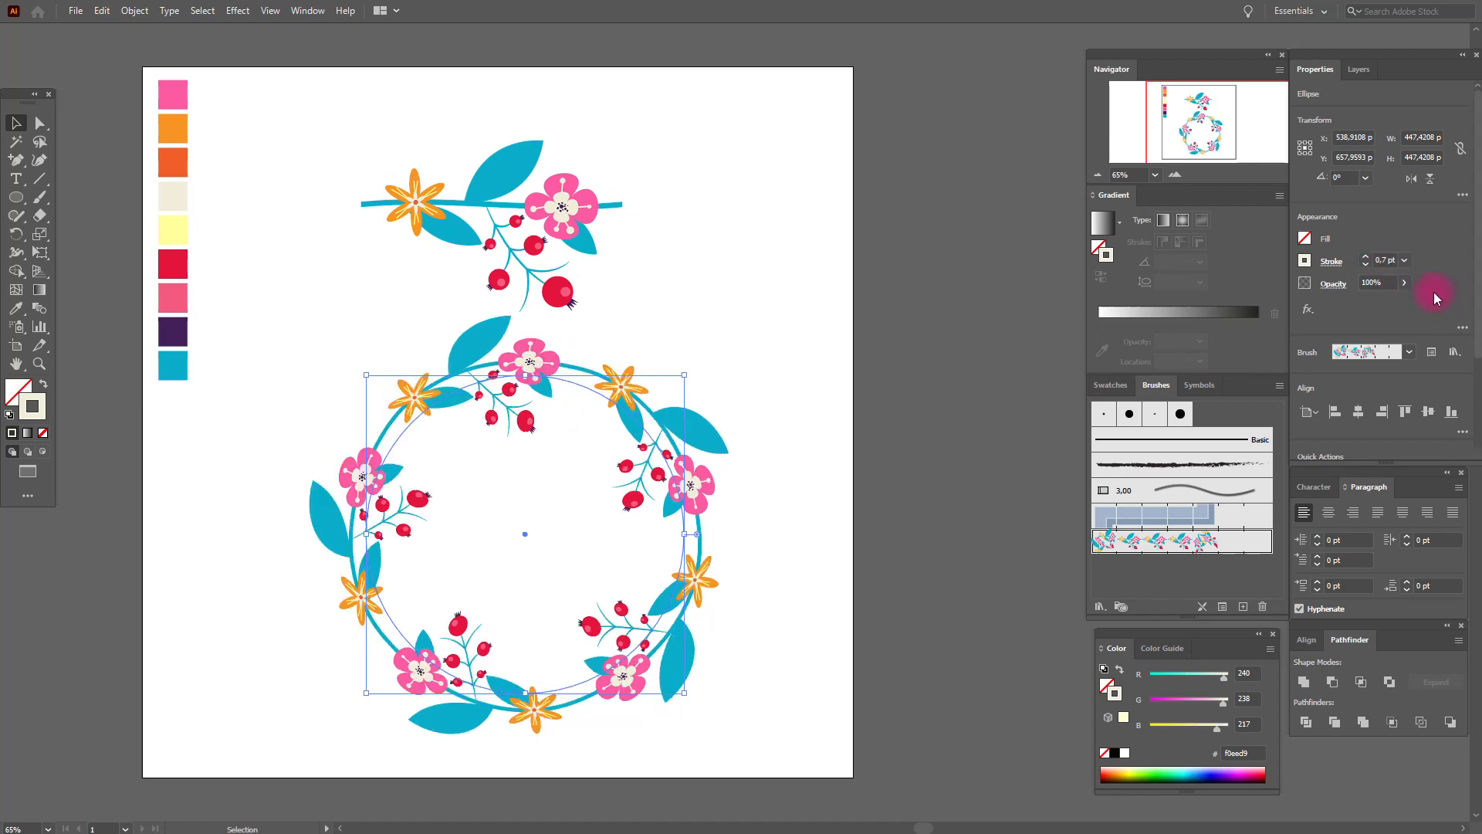
pyautogui.click(720, 356)
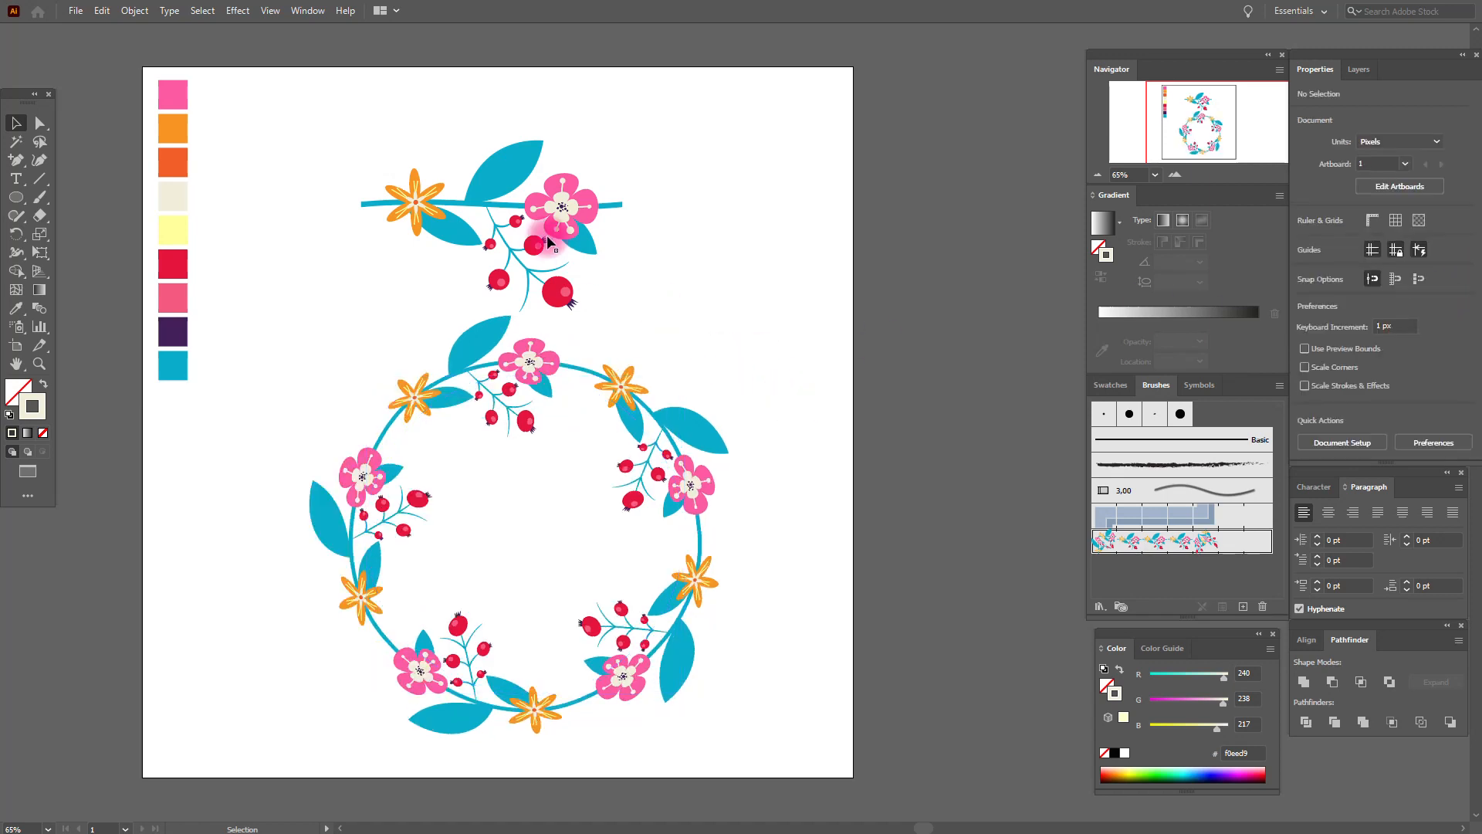
# Step: Move the plant branch to the artboard's upper right corner and the wreath up beside the color palette
pyautogui.click(525, 212)
pyautogui.moveTo(525, 212); pyautogui.dragTo(744, 197)
pyautogui.moveTo(538, 378); pyautogui.dragTo(399, 149)
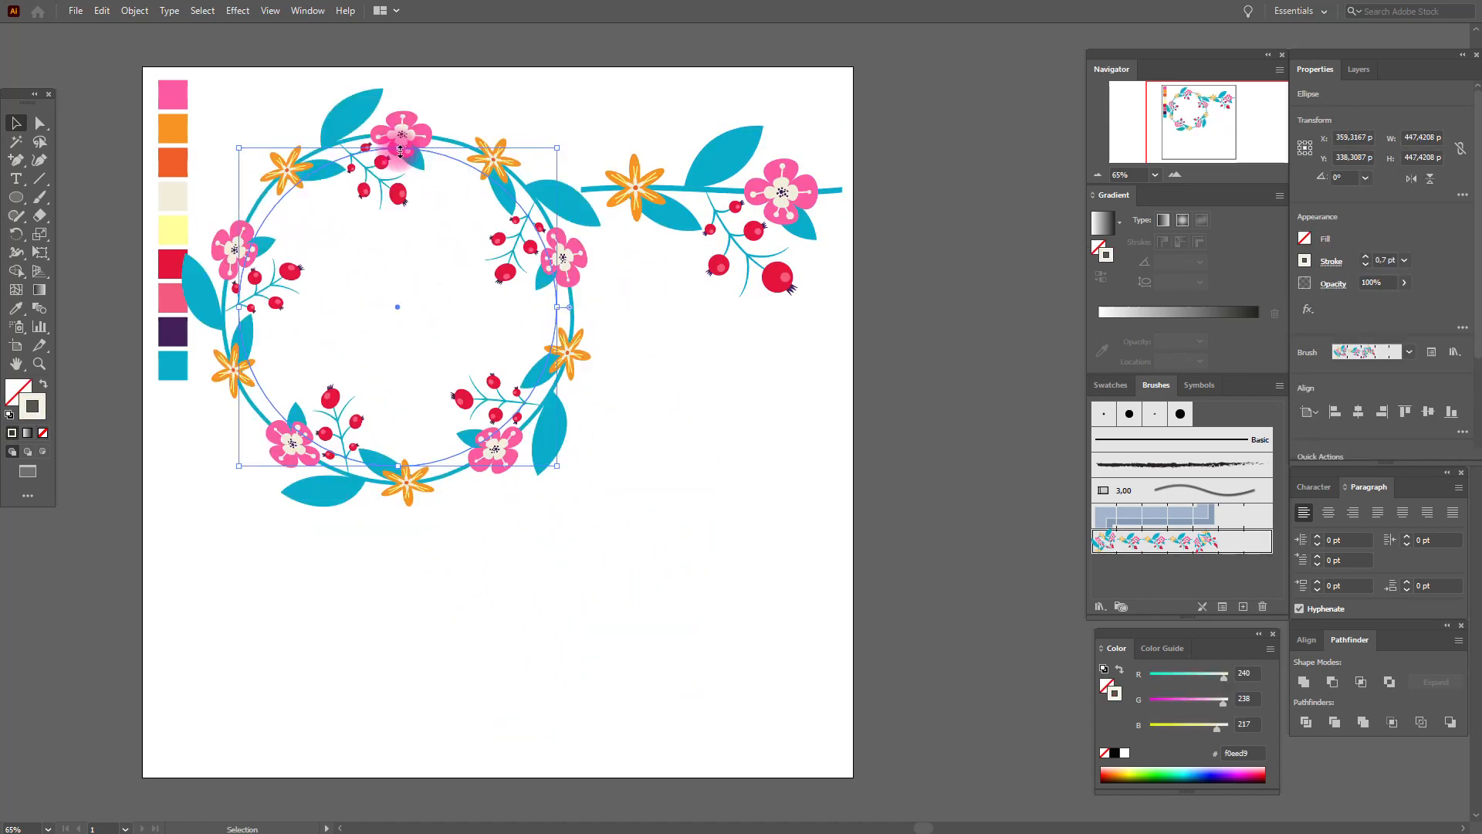
pyautogui.click(604, 379)
pyautogui.moveTo(566, 357); pyautogui.dragTo(587, 352)
pyautogui.moveTo(673, 199); pyautogui.dragTo(677, 154)
pyautogui.click(714, 345)
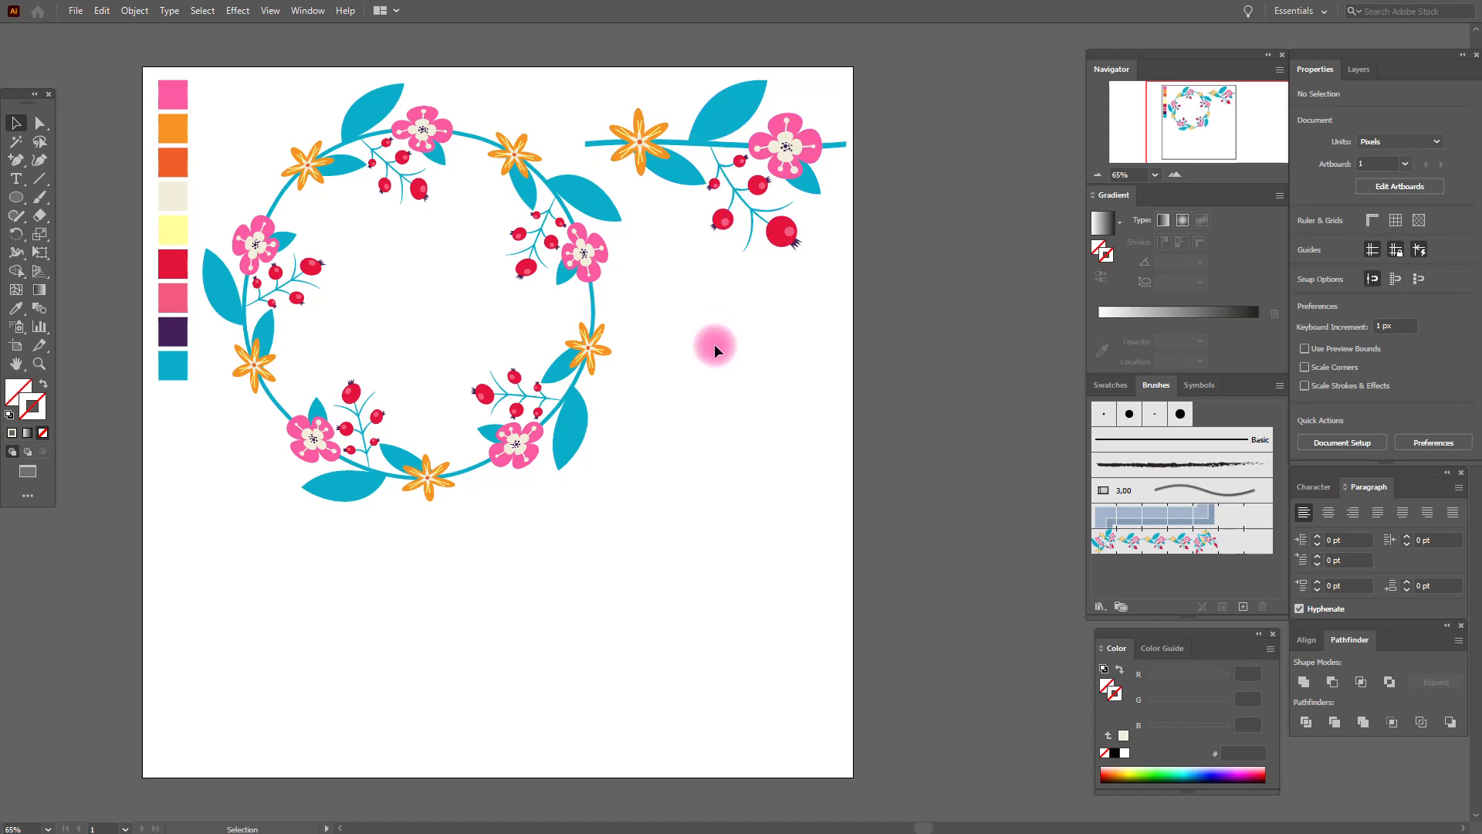
# Step: Paint a wavy floral brush stroke about 844 px wide across the lower part of the artboard
pyautogui.click(44, 196)
pyautogui.moveTo(226, 687)
pyautogui.mouseDown()
pyautogui.moveTo(242, 666)
pyautogui.moveTo(311, 648)
pyautogui.moveTo(443, 690)
pyautogui.moveTo(530, 680)
pyautogui.moveTo(600, 641)
pyautogui.moveTo(797, 674)
pyautogui.moveTo(845, 639)
pyautogui.mouseUp()
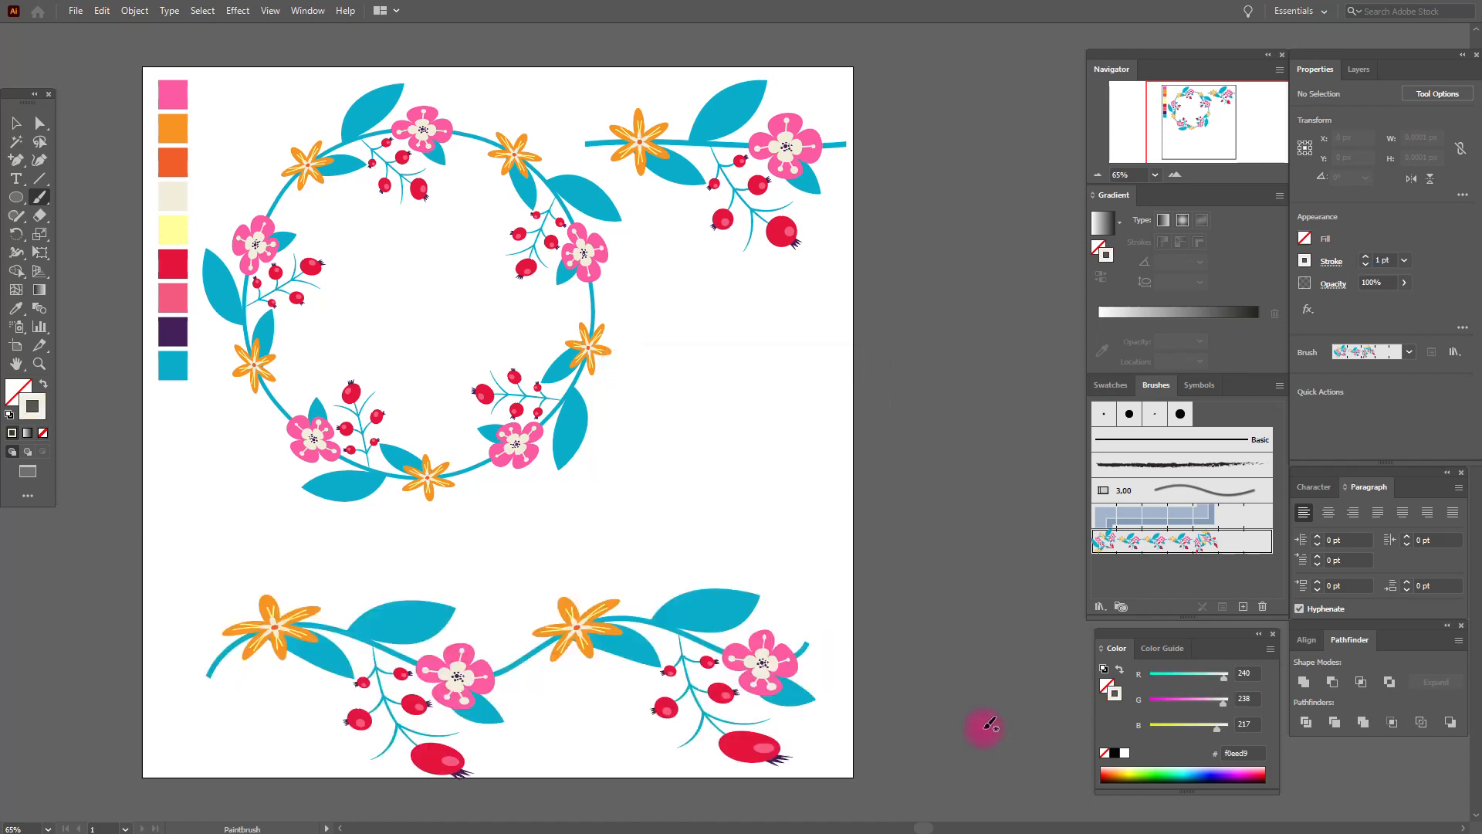
# Step: Set the wavy floral garland's stroke weight to 0.5 pt and move it slightly upward
pyautogui.click(15, 123)
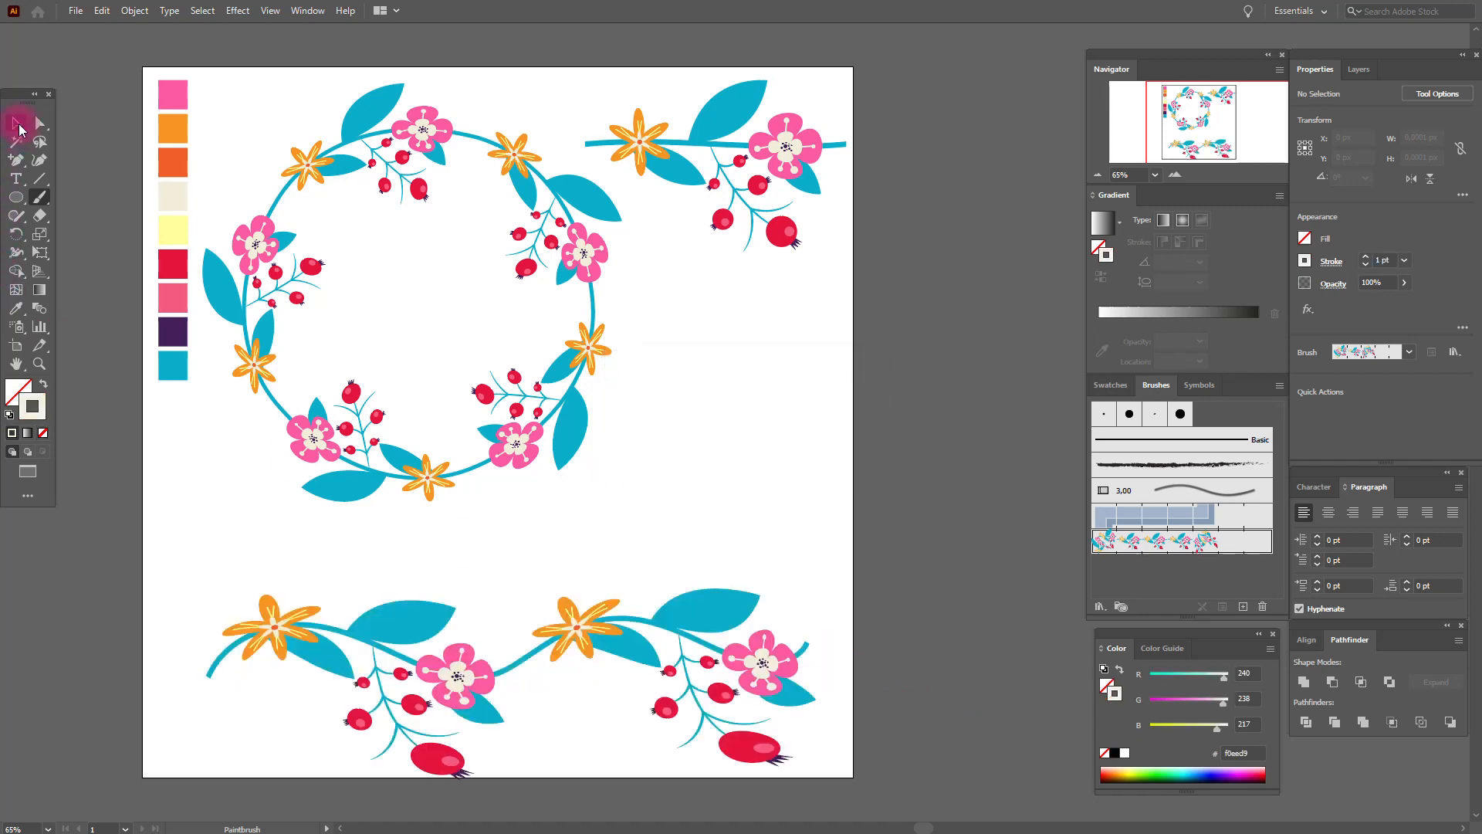
pyautogui.click(624, 634)
pyautogui.click(1365, 256)
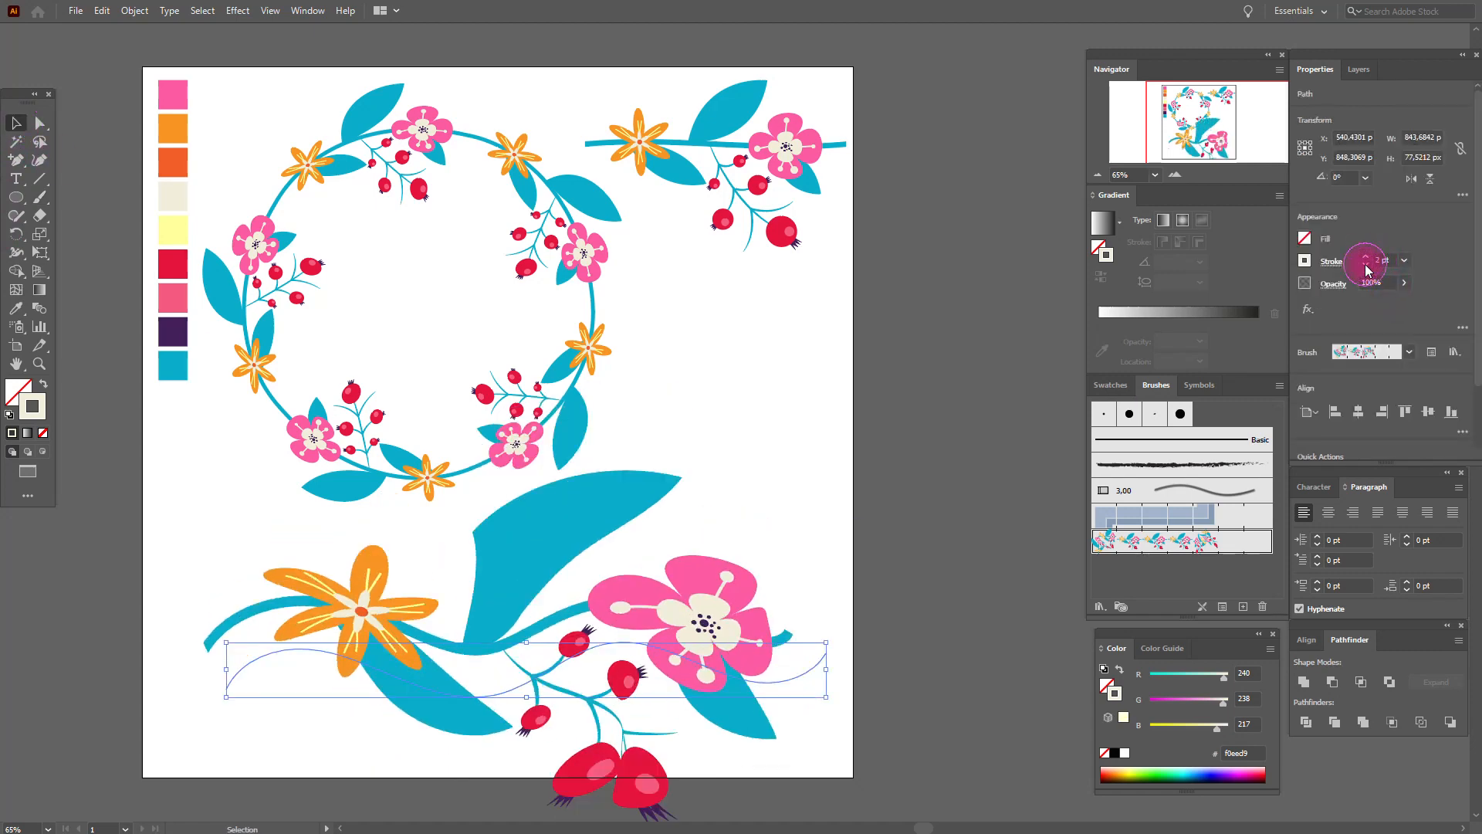
pyautogui.click(1367, 267)
pyautogui.click(1366, 267)
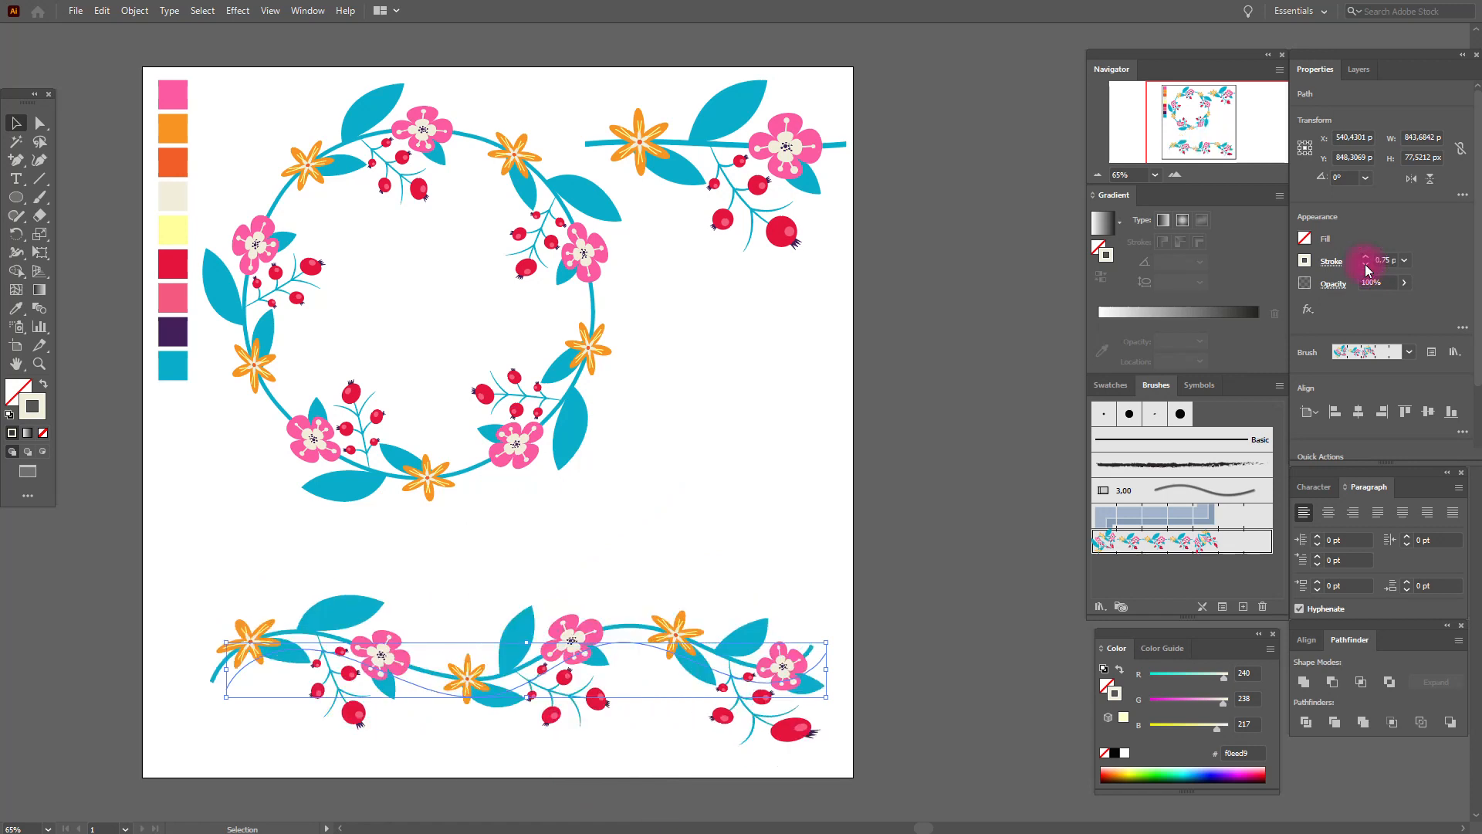
pyautogui.click(1366, 267)
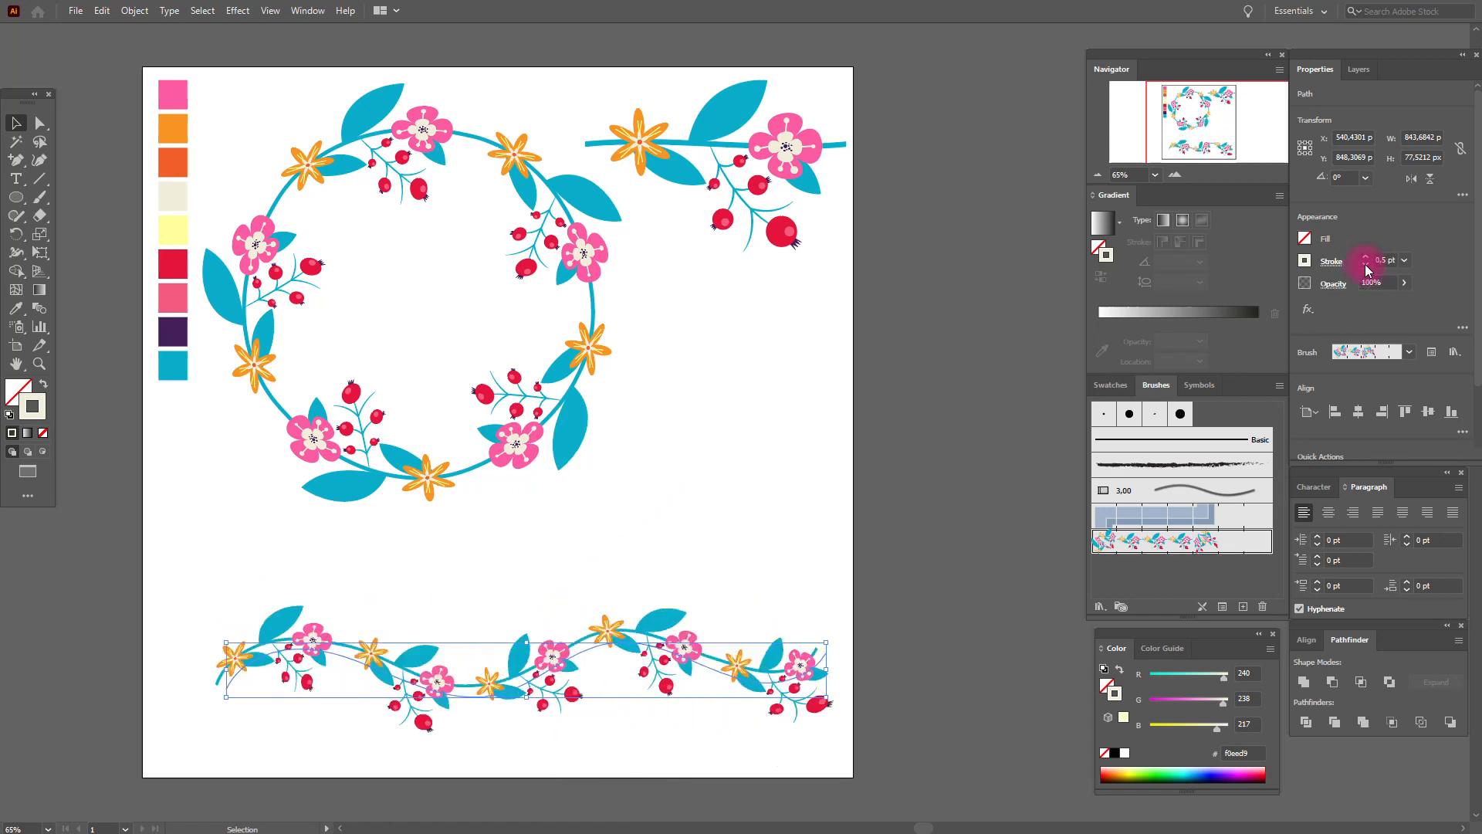
pyautogui.click(755, 488)
pyautogui.moveTo(662, 639); pyautogui.dragTo(648, 590)
pyautogui.click(692, 501)
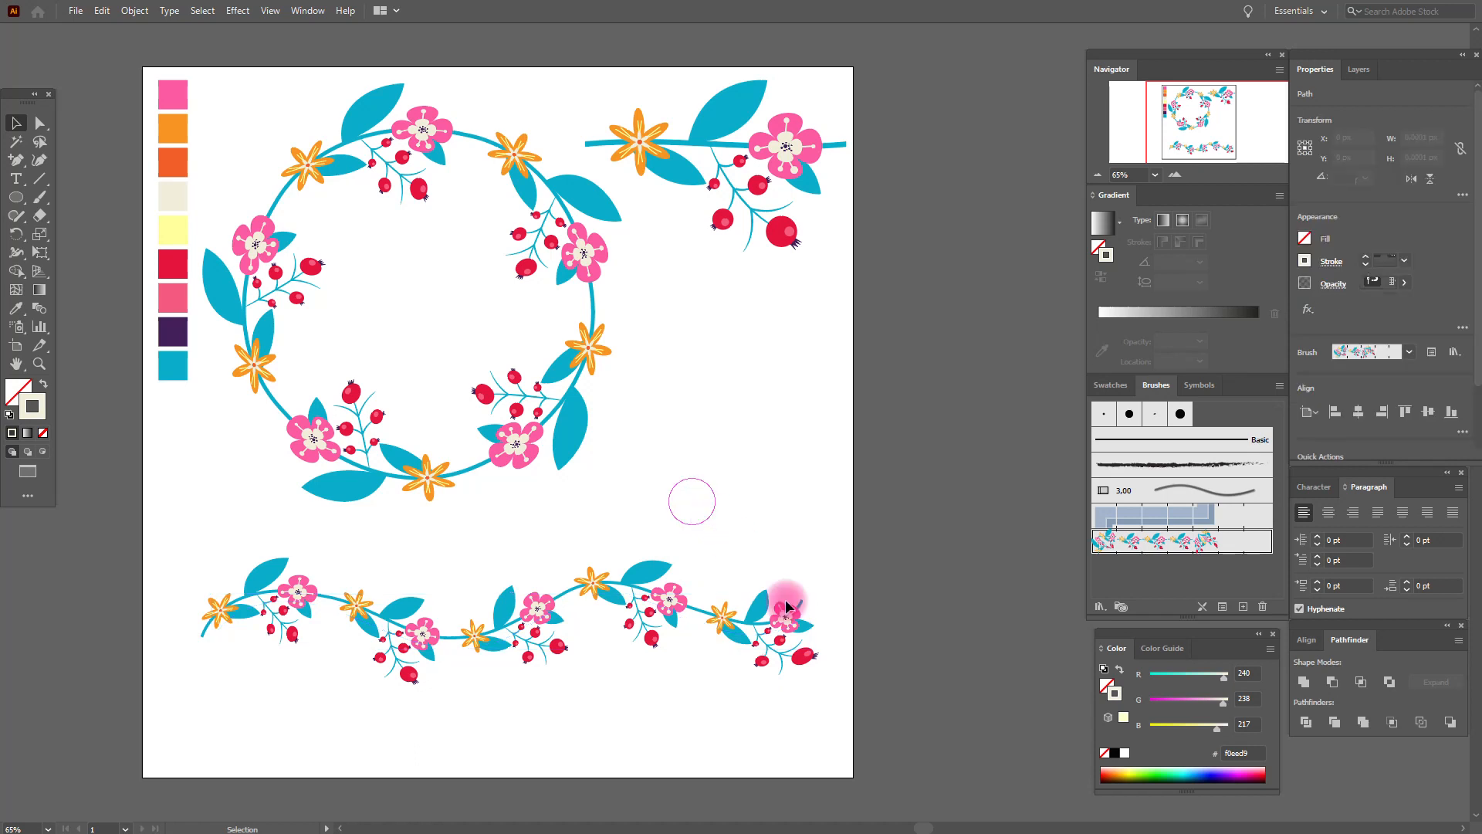